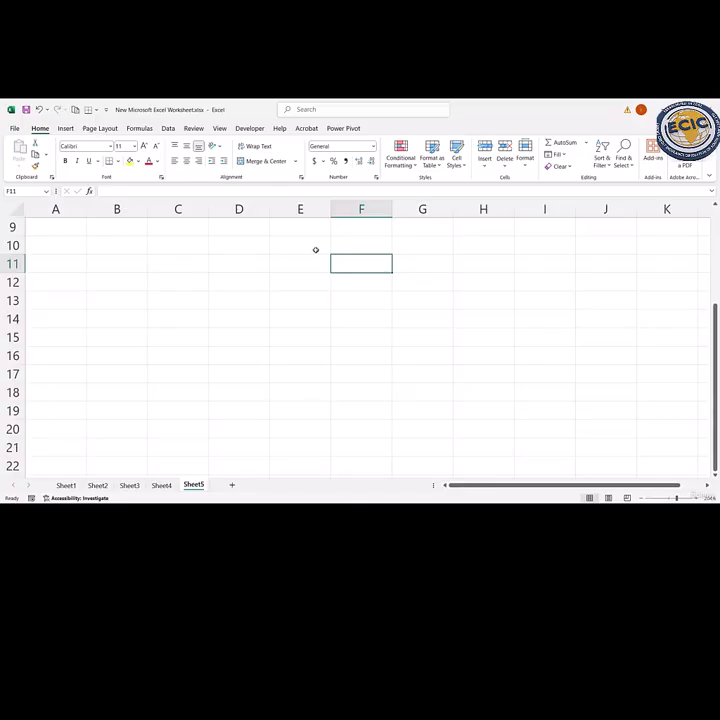
- Enter the column headers NAME, DEPARTMENT and STATUS in cells C10 to E10
key("Home")
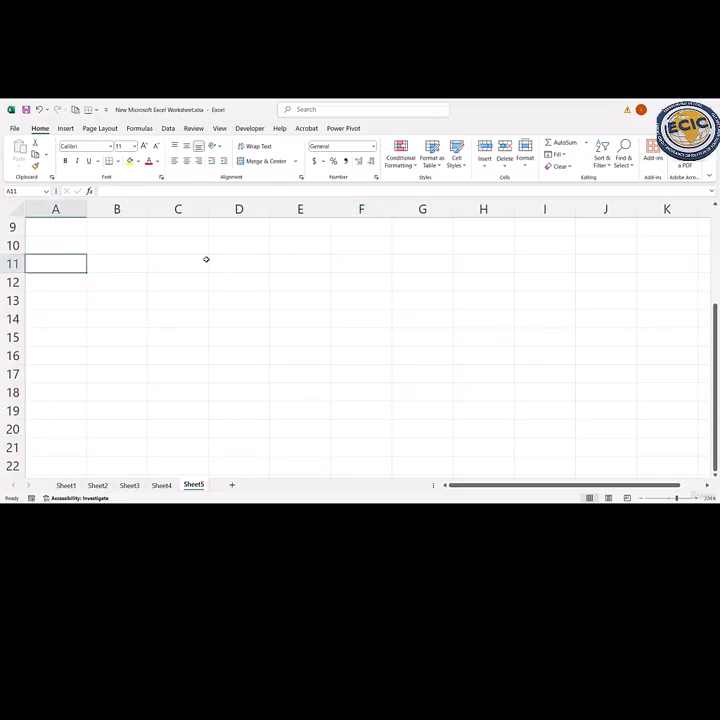
left_click(186, 255)
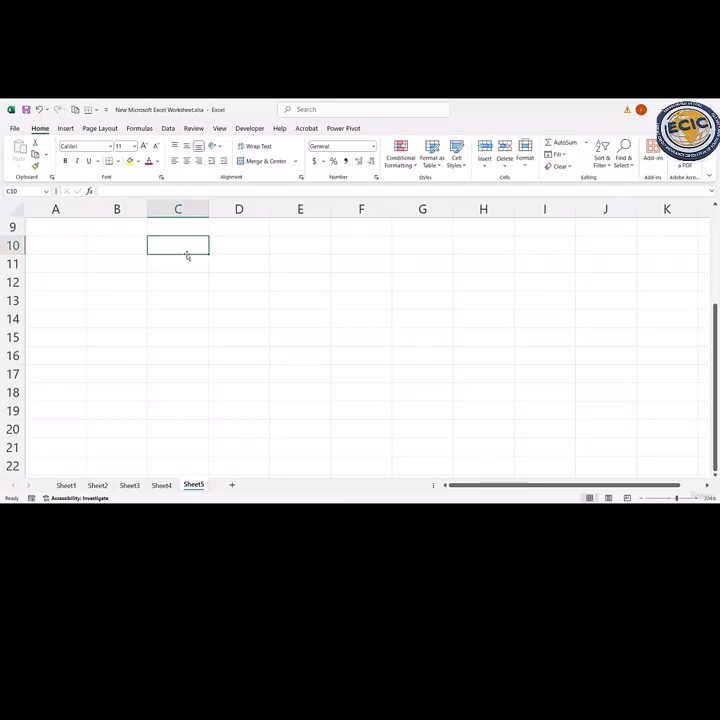
type("NAME")
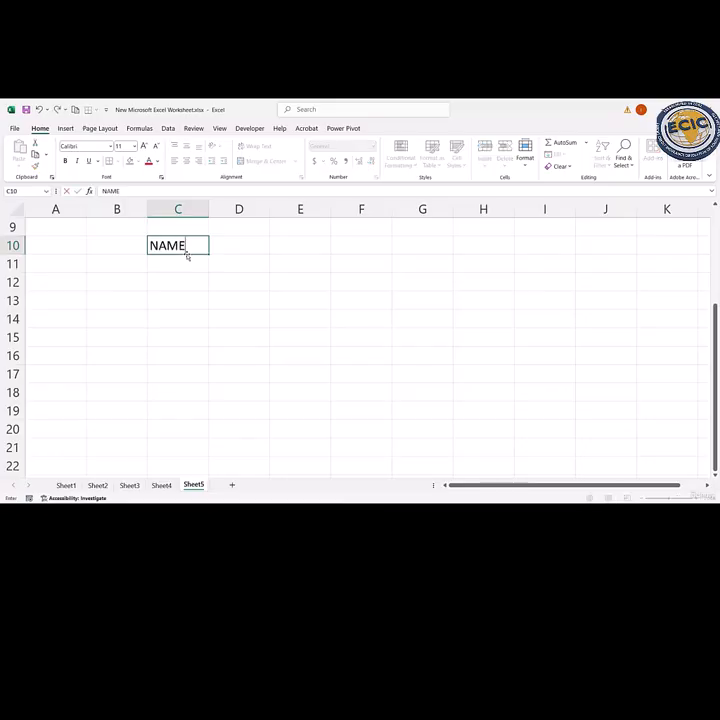
key("Tab")
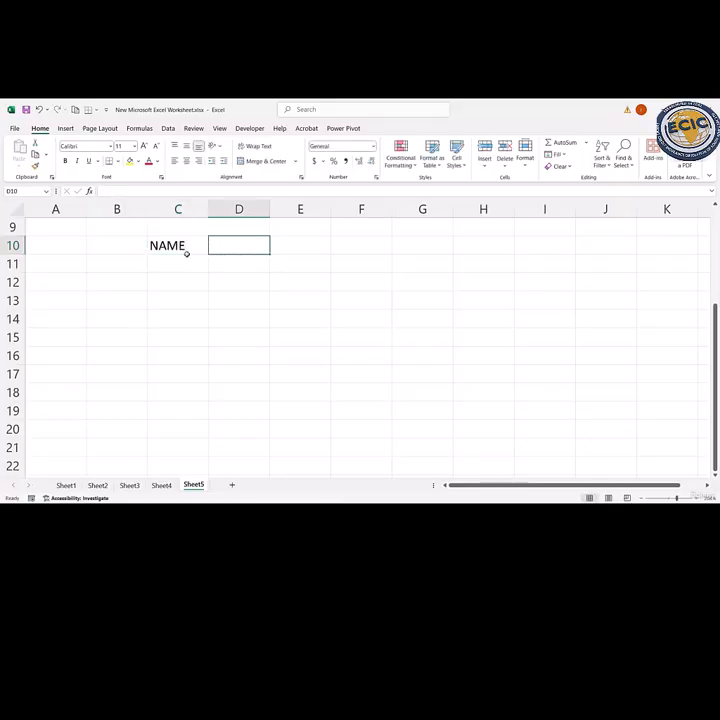
type("DEPARTMENT")
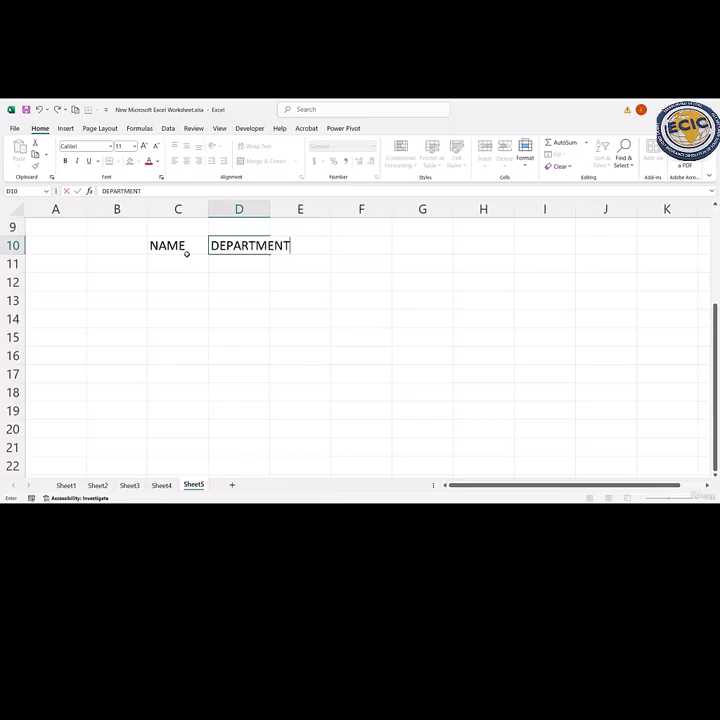
key("Tab")
type("SA")
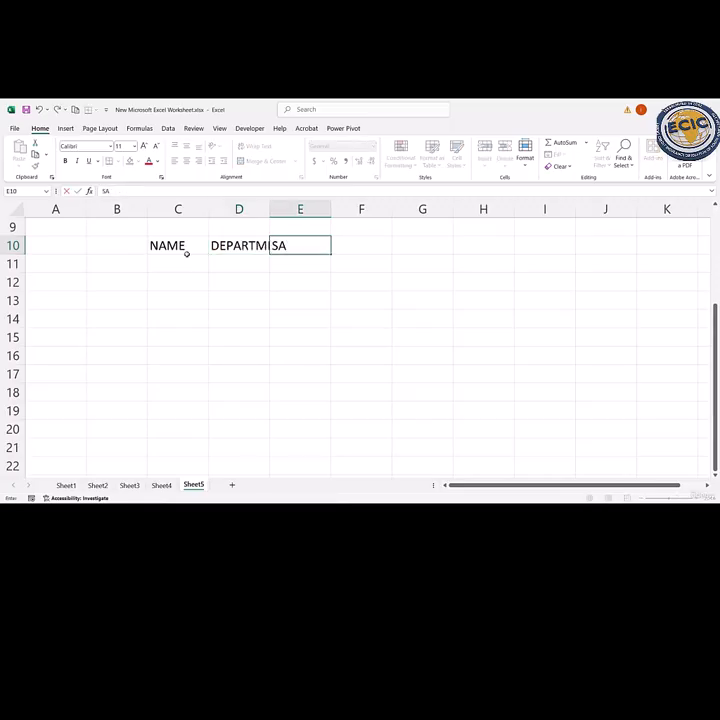
key("BackSpace")
type("TATUS")
key("Return")
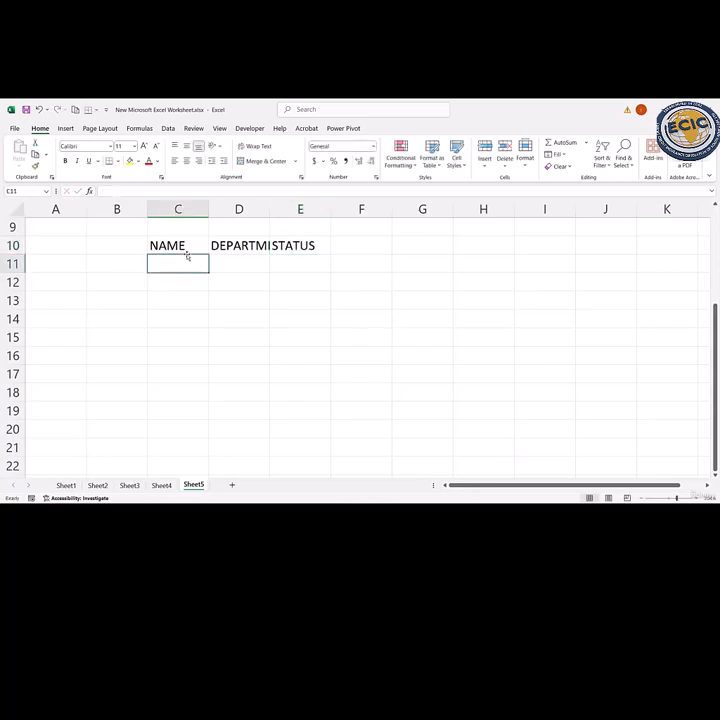
- Fill the NAME column, cells C11 to C16, with six people's first names
type("ALICE")
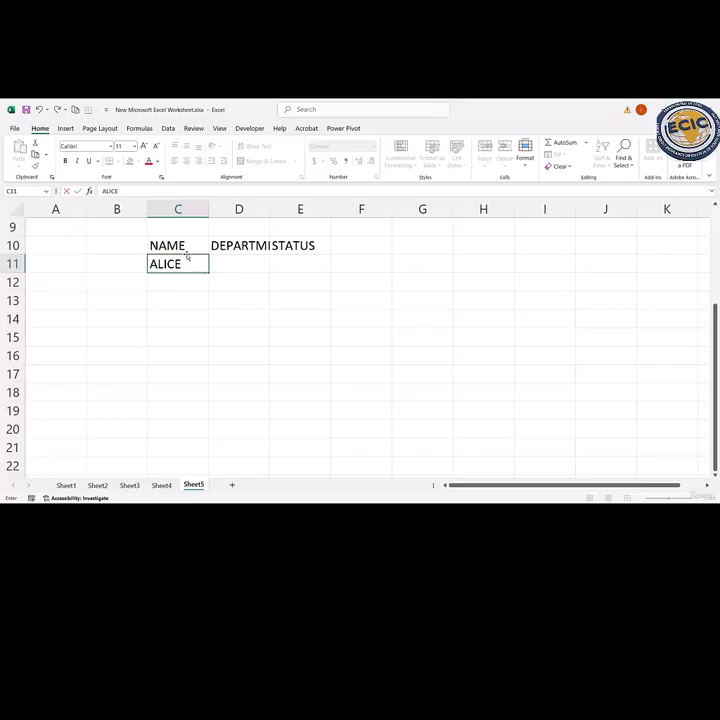
key("Return")
type("BOB")
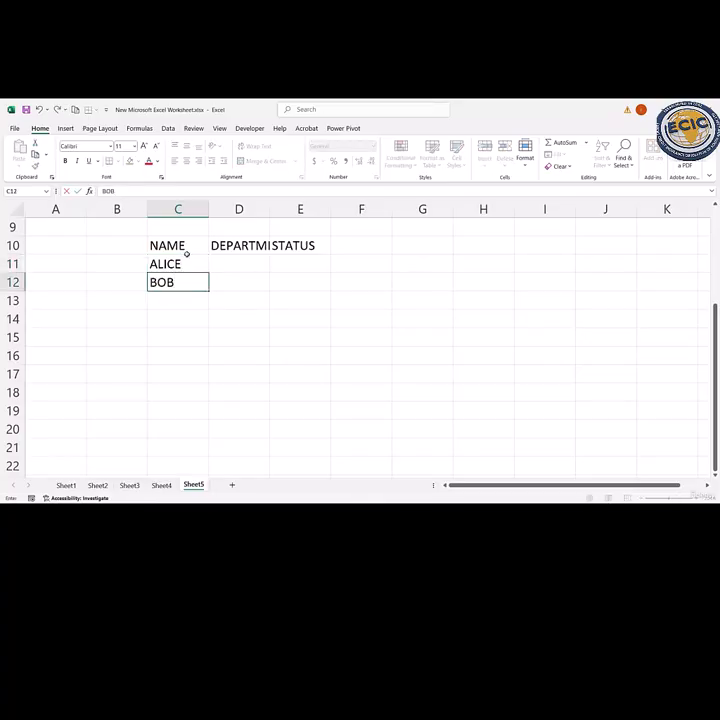
key("Return")
type("CHARLIE")
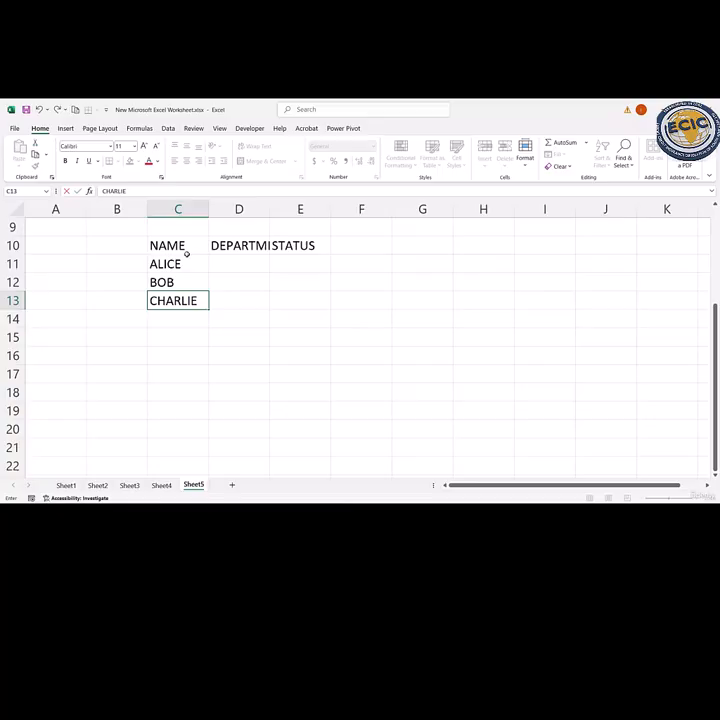
key("Return")
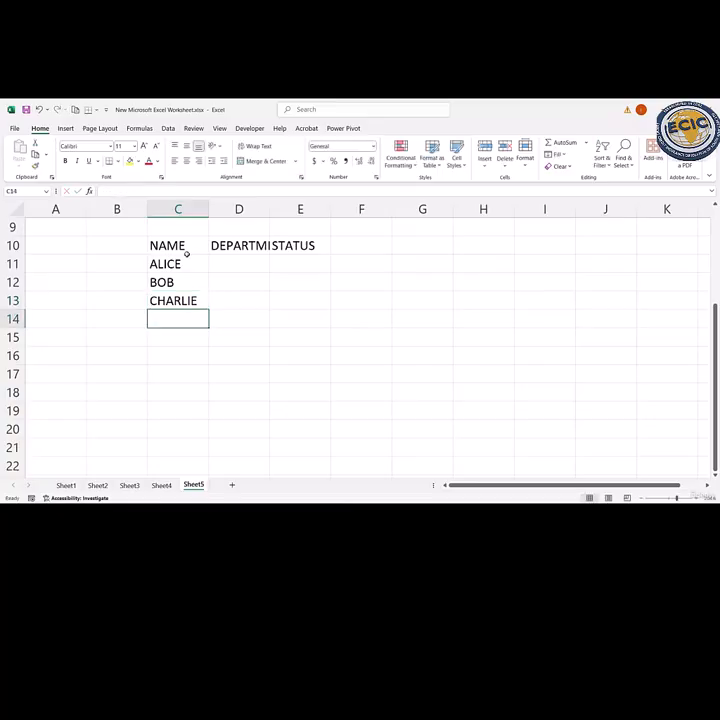
type("DIANA")
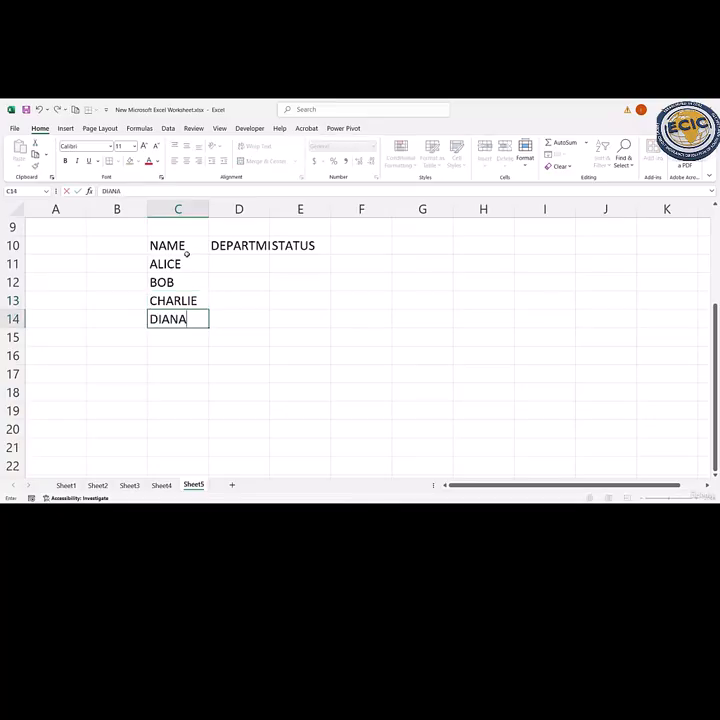
key("Return")
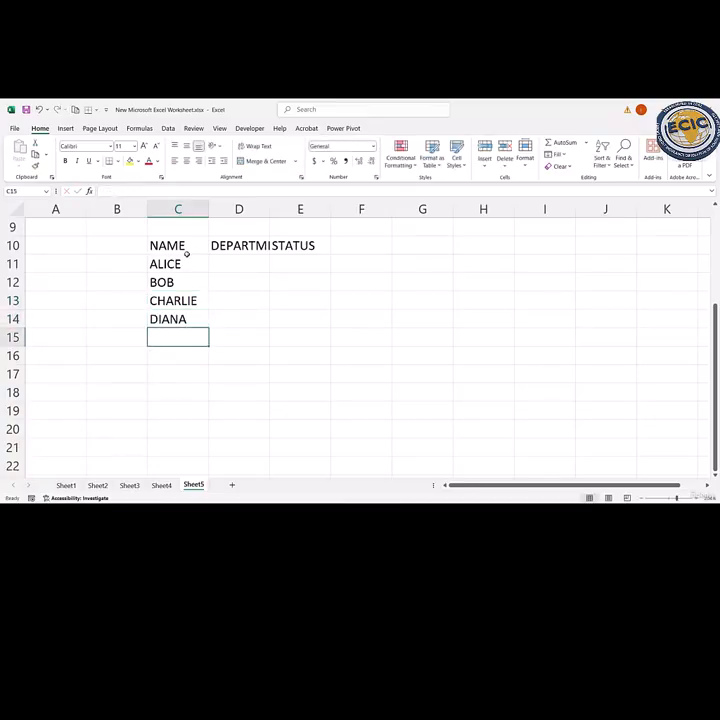
type("ETHAN")
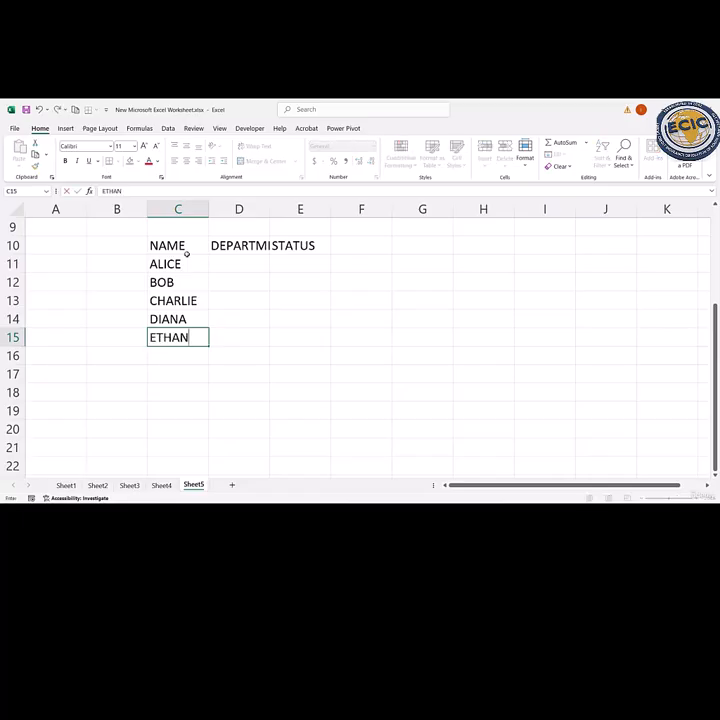
key("Return")
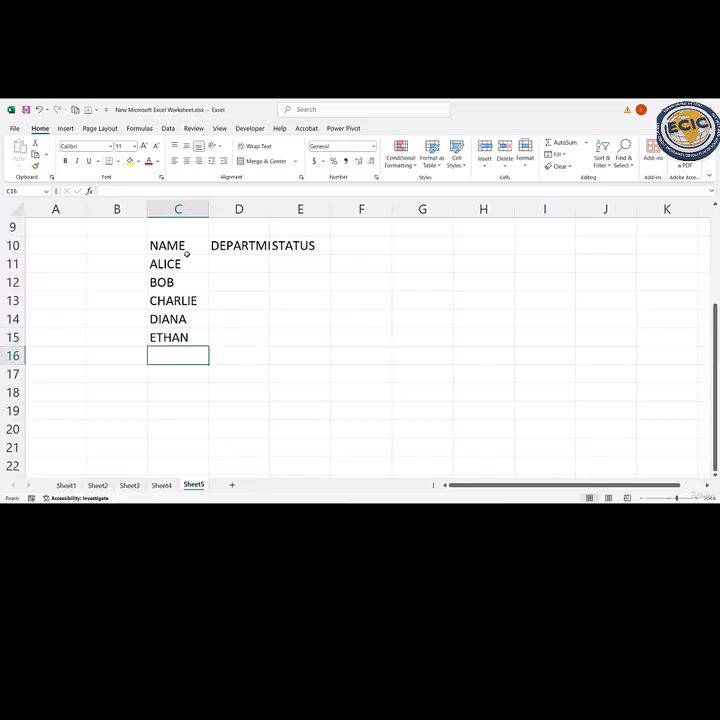
type("FARA")
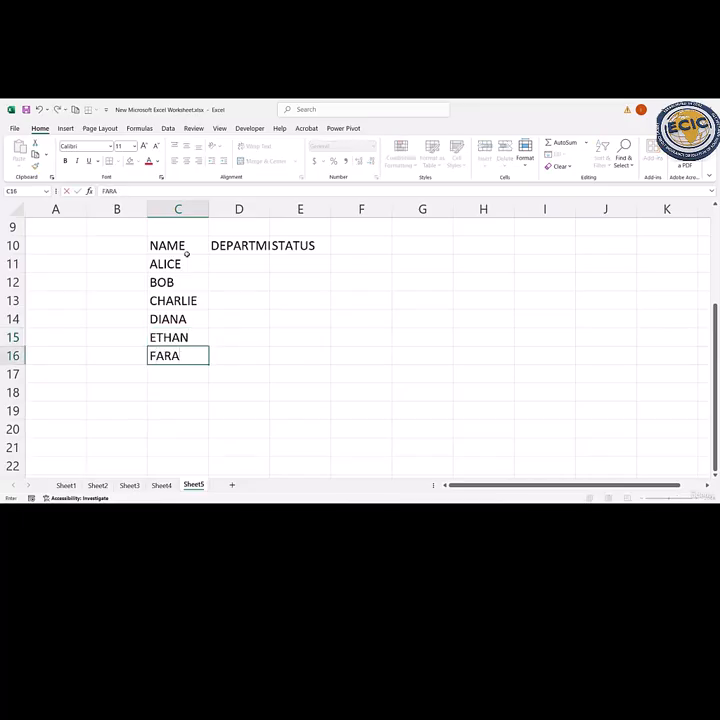
type("H")
- Fill the DEPARTMENT column, cells D11 to D16, with SALES, HR, SALES, MARKETING, SALES and HR
left_click(231, 267)
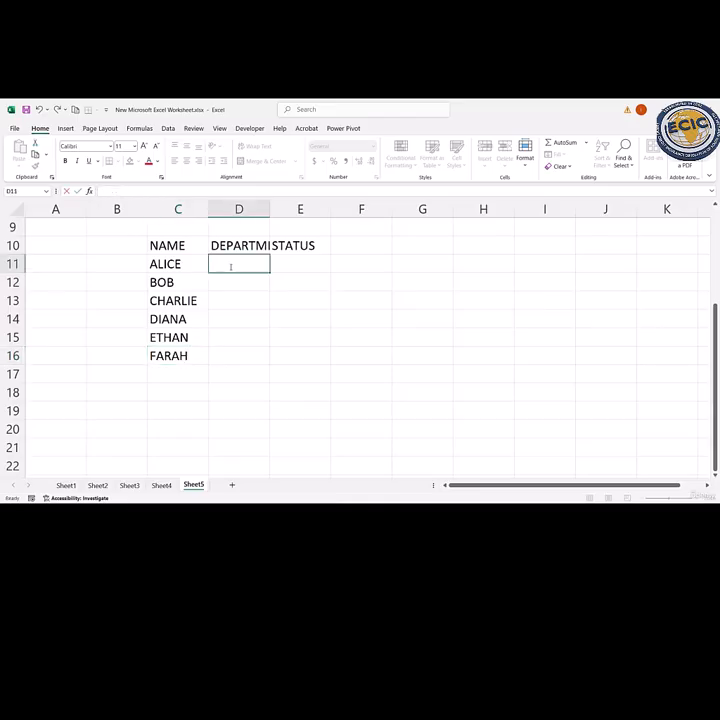
type("SALES")
key("Return")
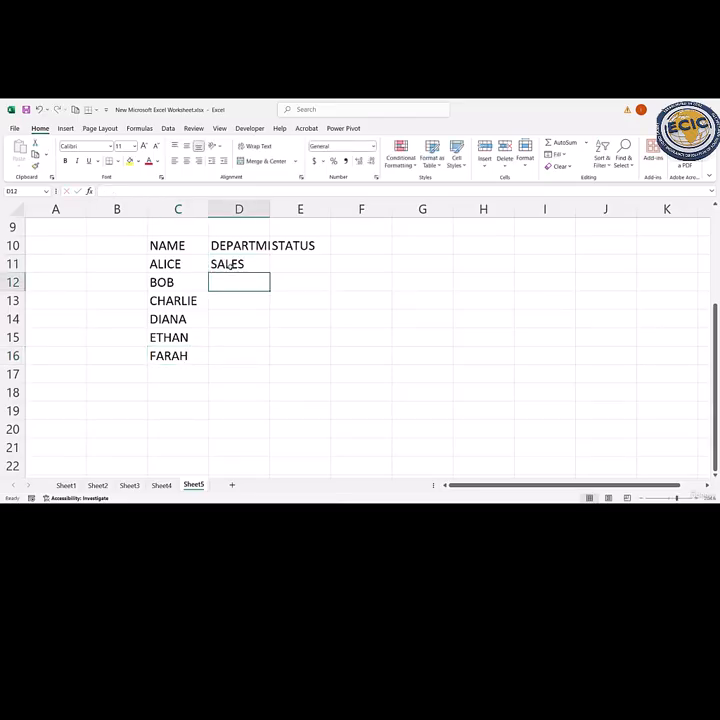
type("HR")
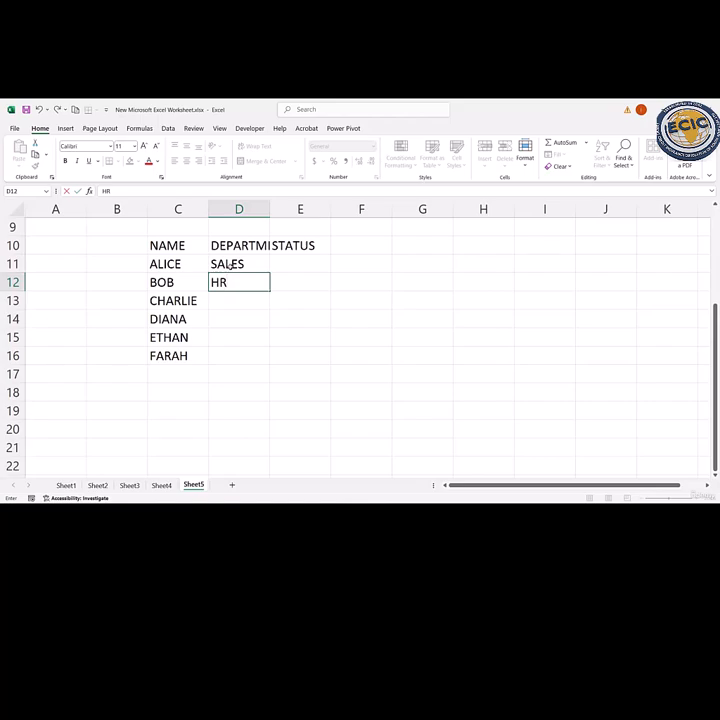
key("Return")
type("SALES")
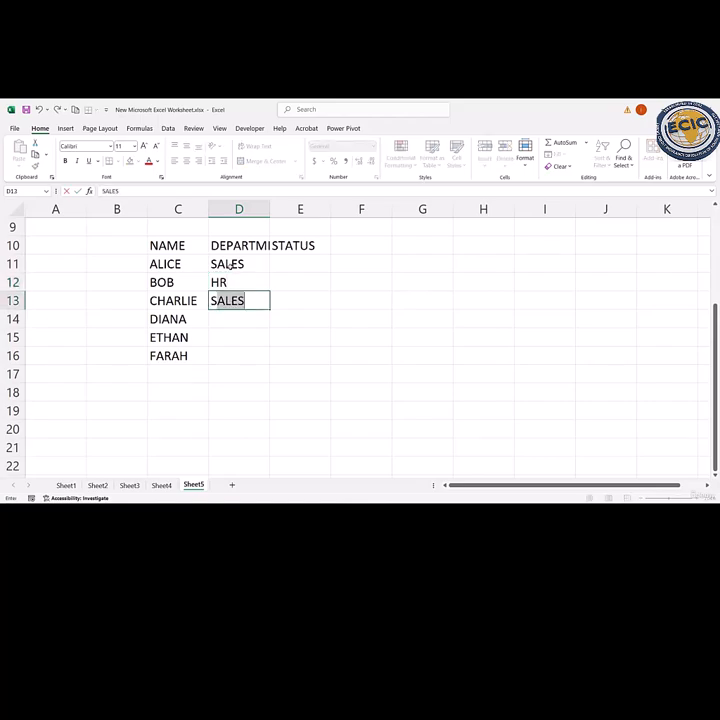
key("Return")
type("MARKETING")
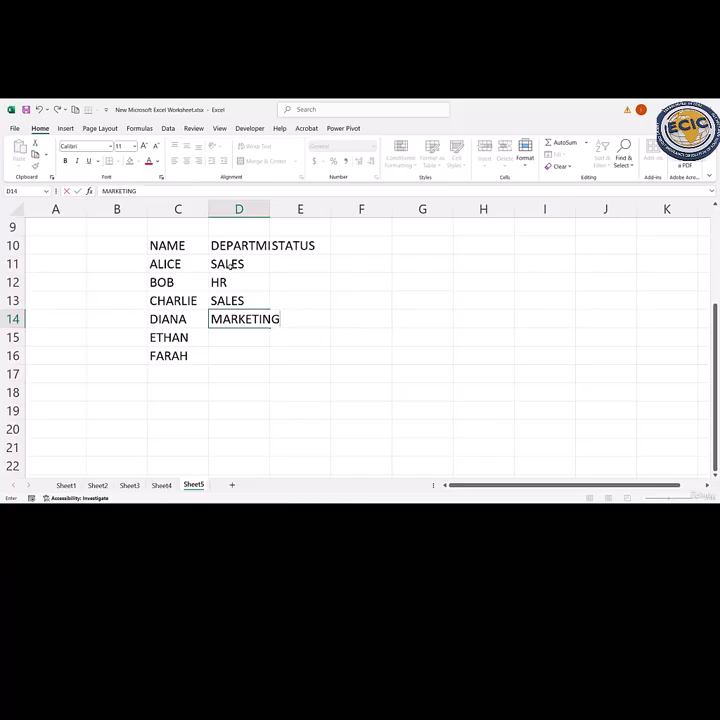
key("Return")
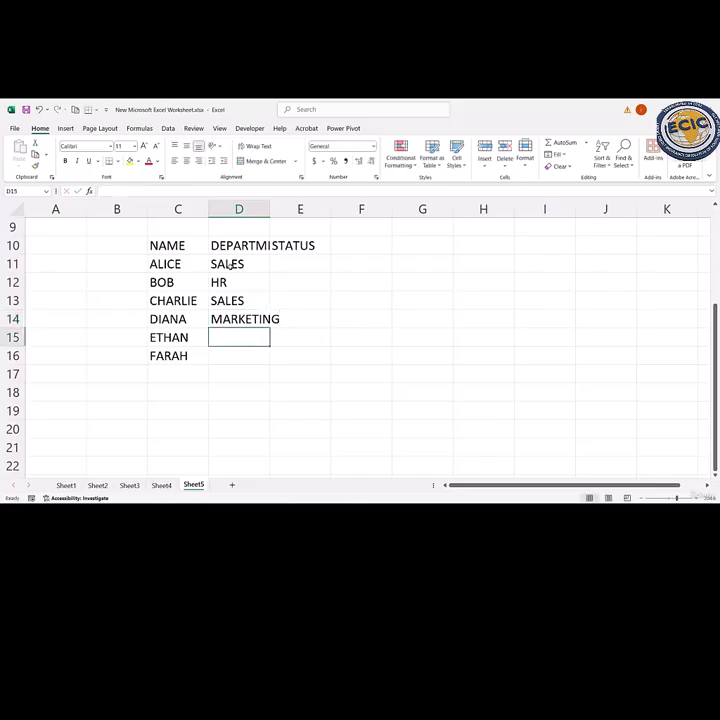
type("SALES")
key("Return")
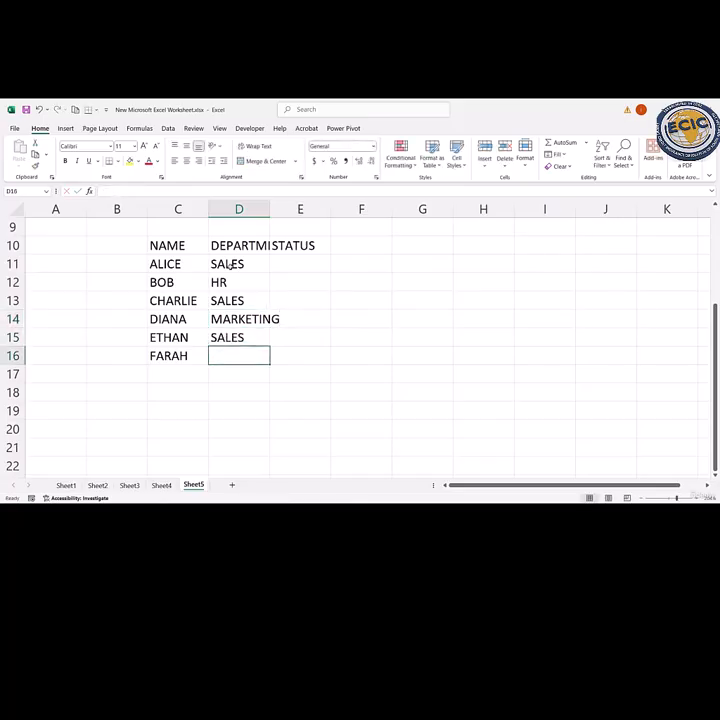
type("HR")
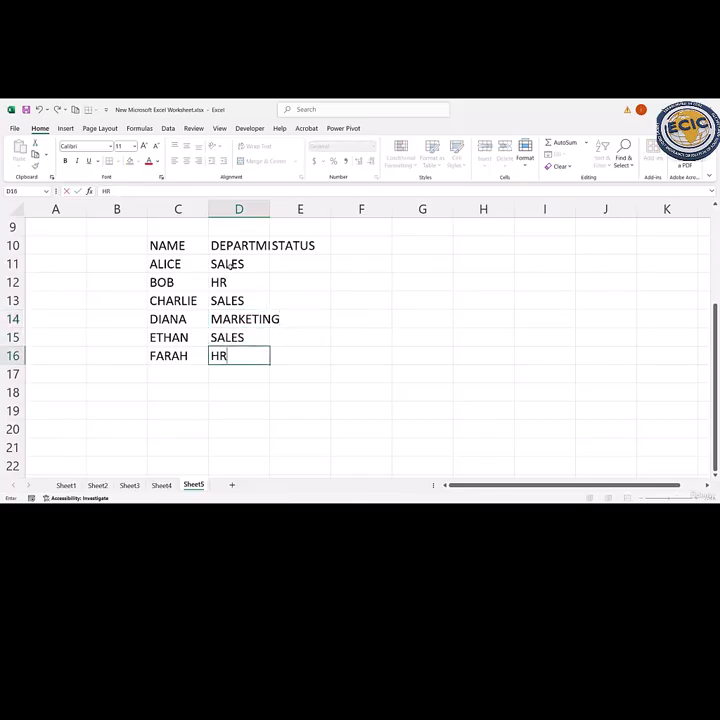
key("Return")
- Fill the STATUS column, cells E11 to E16, with ACTIVE, INACTIVE, ACTIVE, INACTIVE, ACTIVE and ACTIVE
double_click(294, 263)
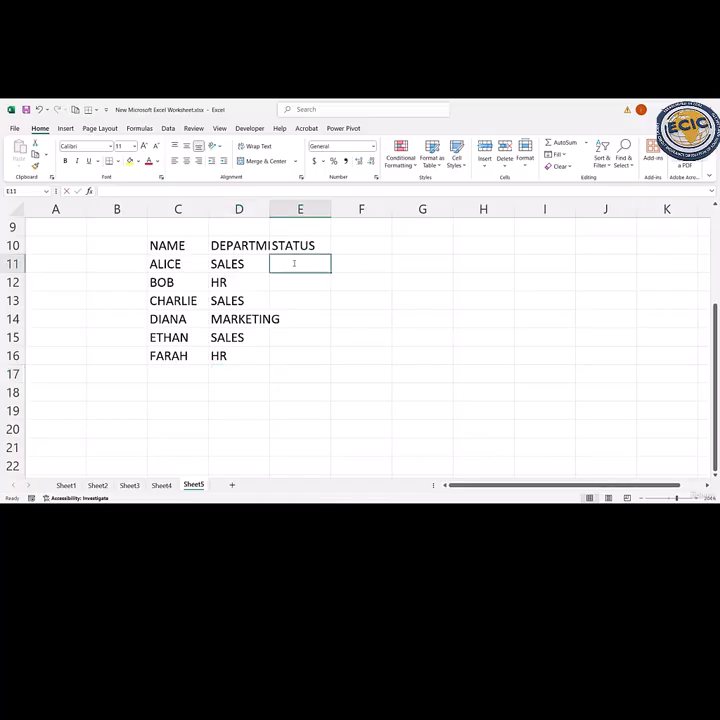
type("ACTIVE")
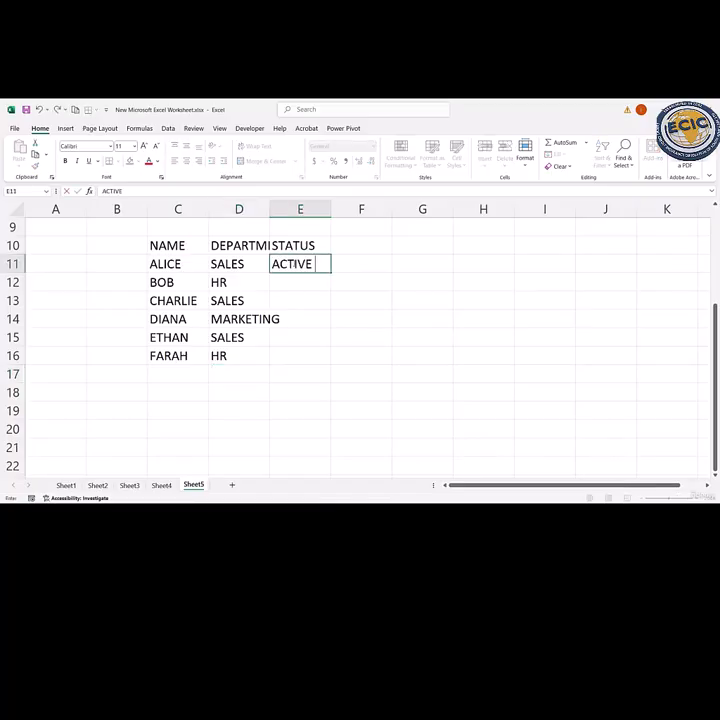
key("Return")
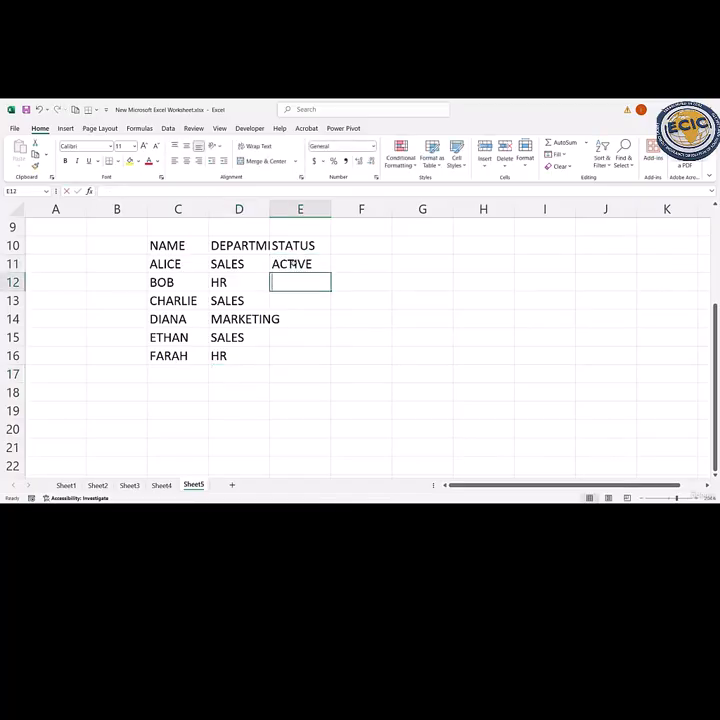
type("INACTIVE")
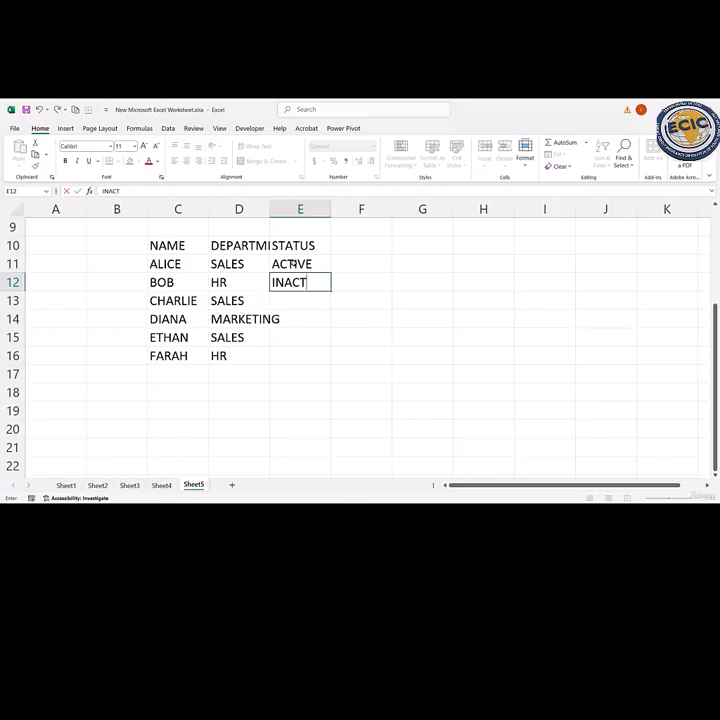
key("Return")
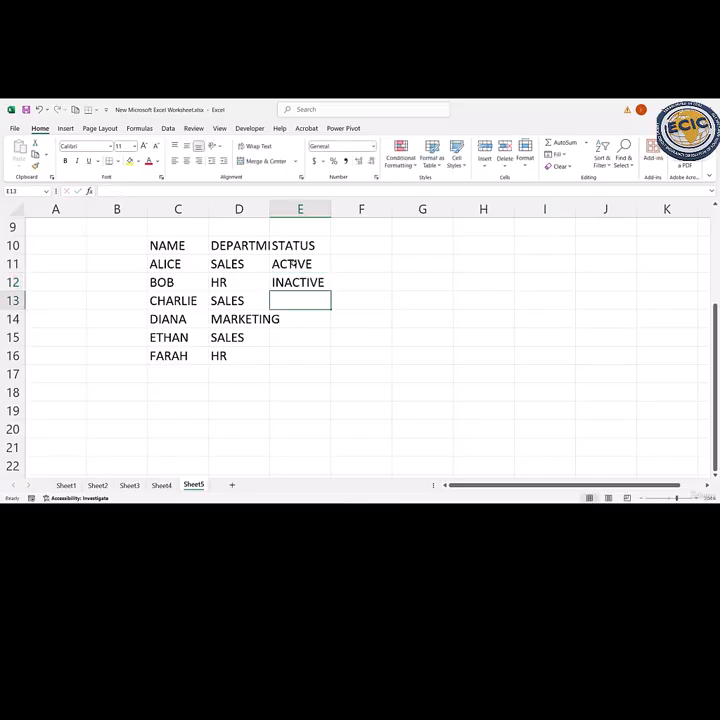
type("ACTIVE")
key("Return")
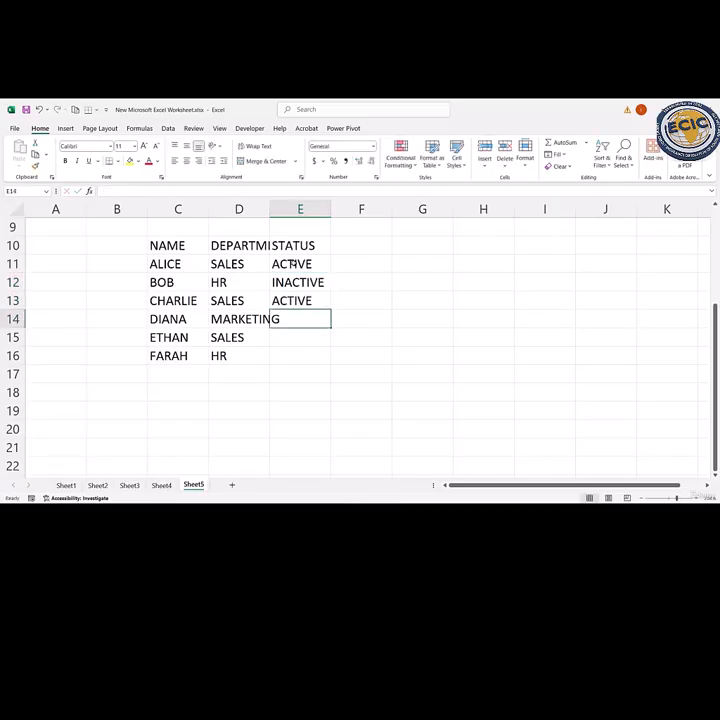
type("I")
key("Return")
type("A")
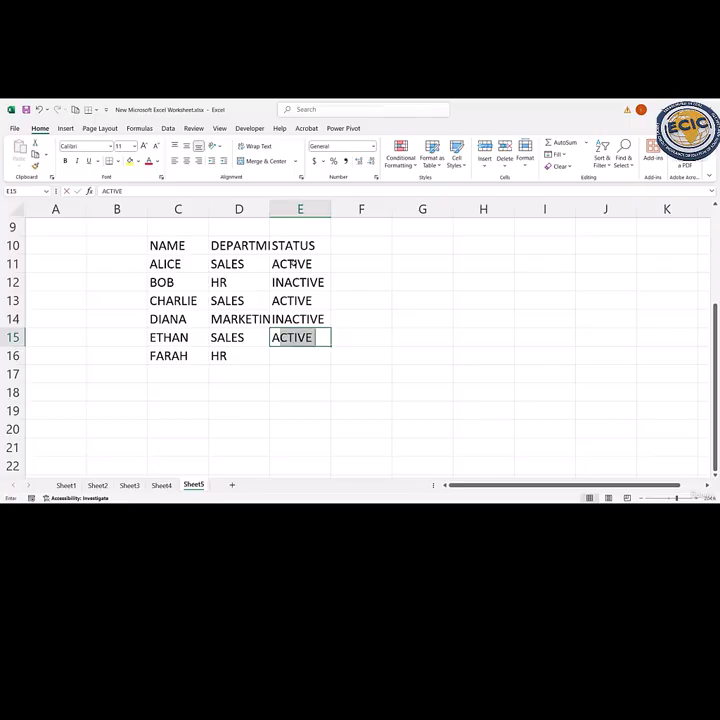
key("Return")
type("ACTIVE")
key("Return")
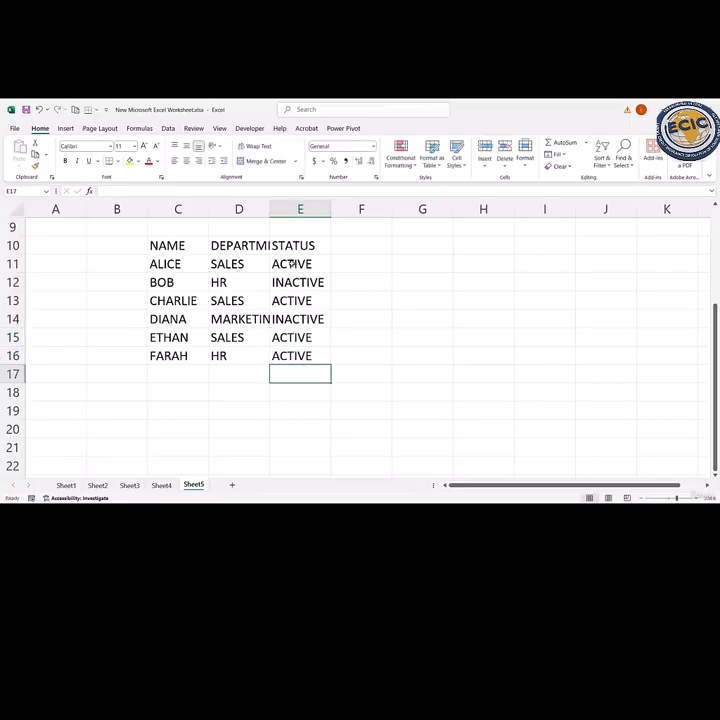
- Convert the range C10:E16 into a table, using its first row as headers
left_click_drag(172, 244, 288, 356)
key("ctrl+t")
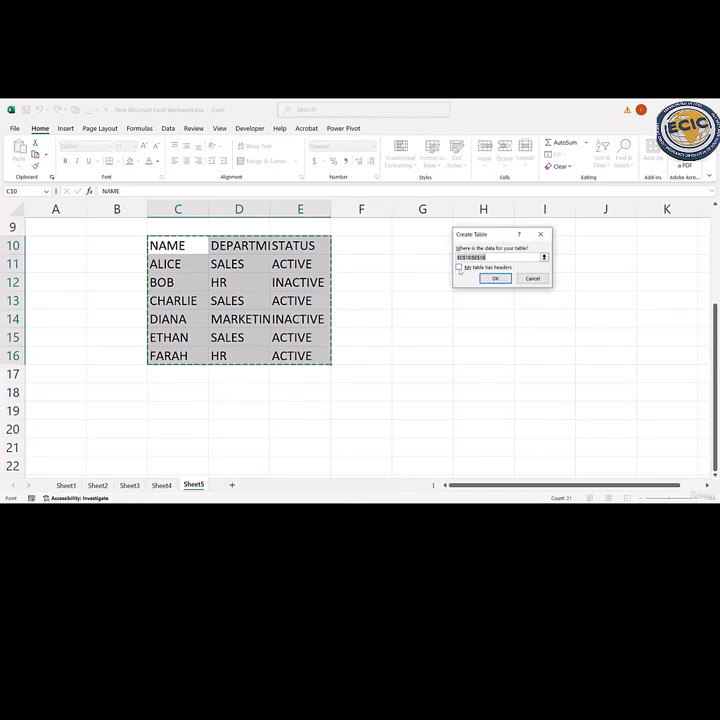
left_click(459, 267)
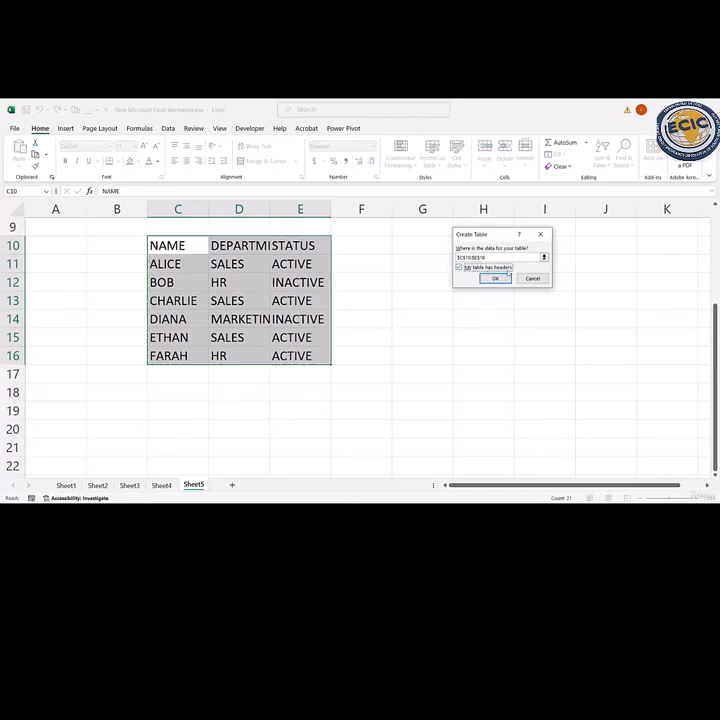
left_click(495, 278)
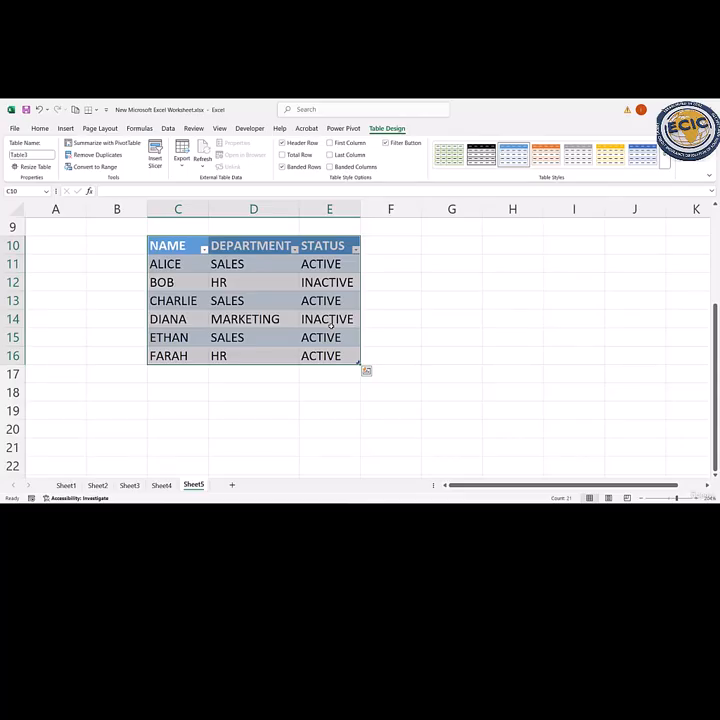
- Find all cells on the sheet that contain SALES
left_click(40, 129)
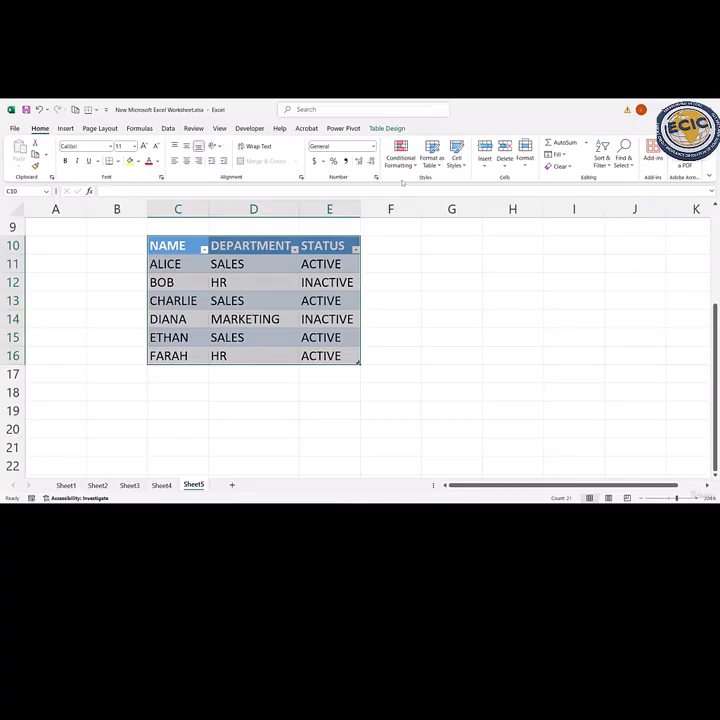
left_click(579, 292)
key("Home")
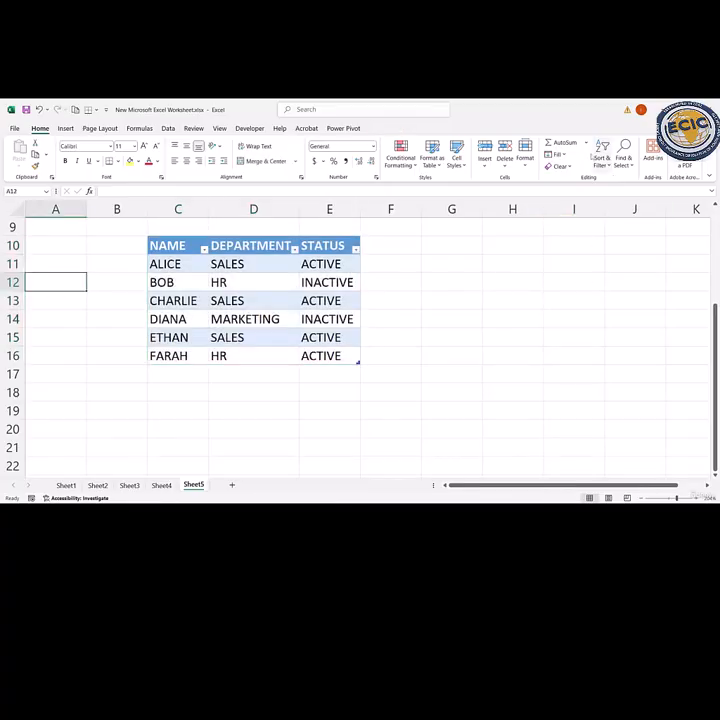
left_click(628, 160)
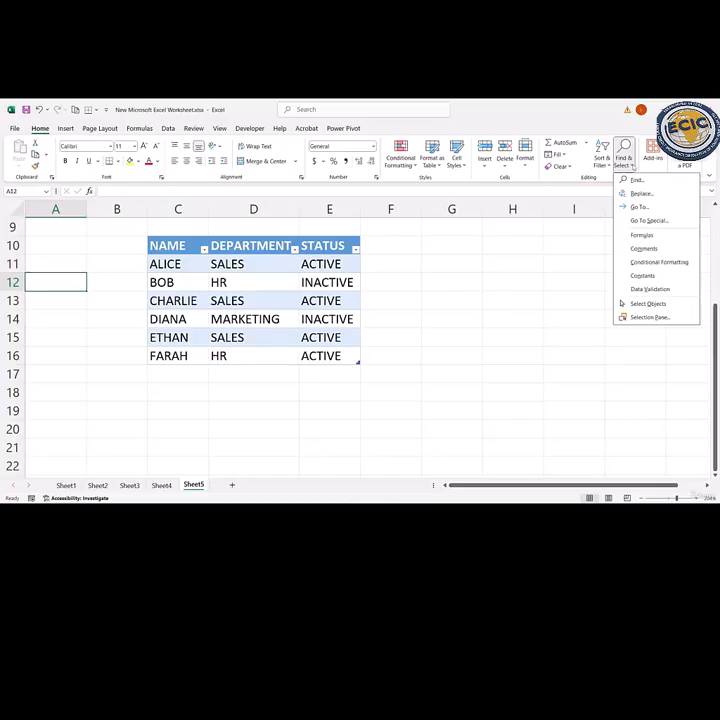
left_click(636, 180)
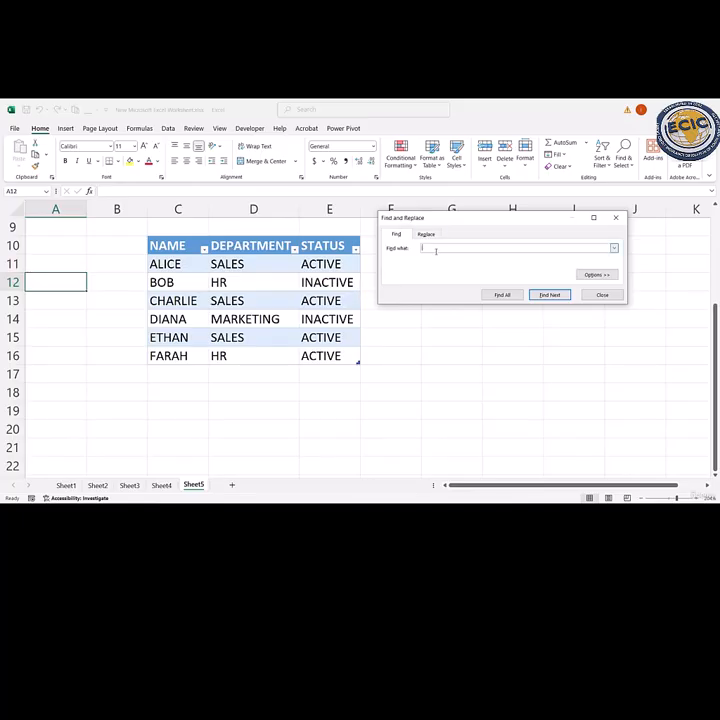
type("Sa")
left_click(511, 295)
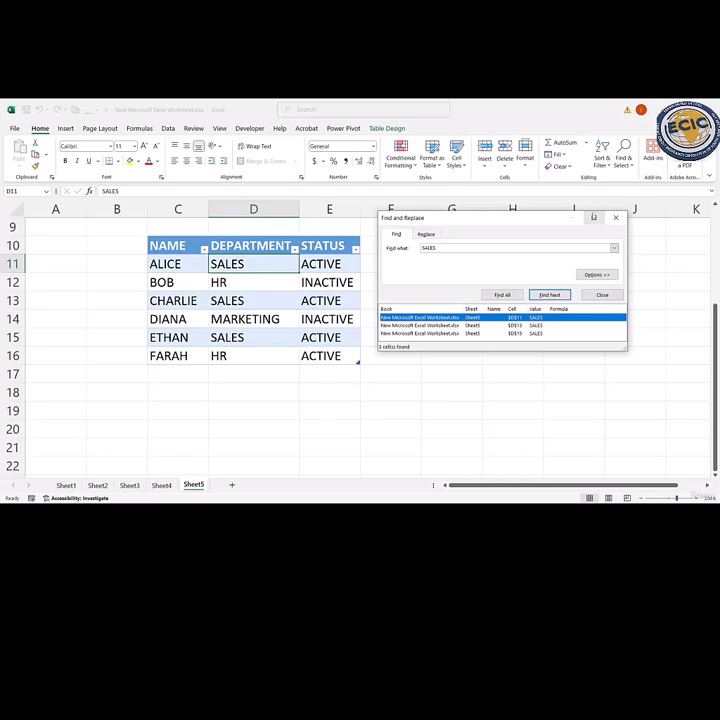
- Show the extended search options and collapse them again
left_click(593, 218)
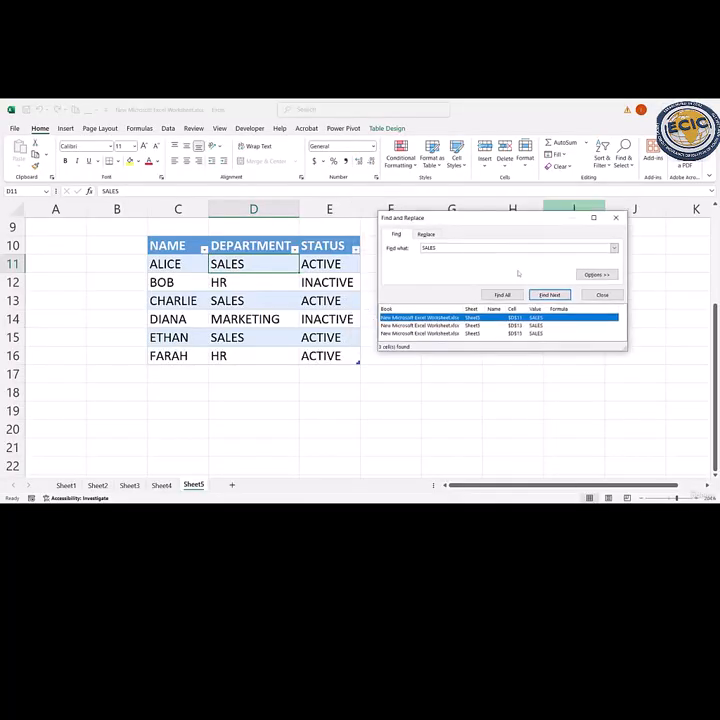
left_click(597, 275)
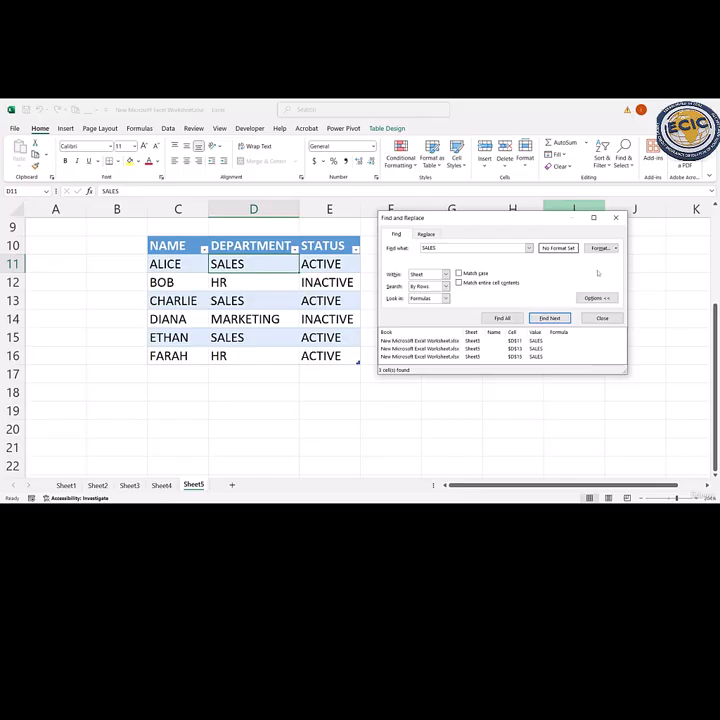
left_click(595, 301)
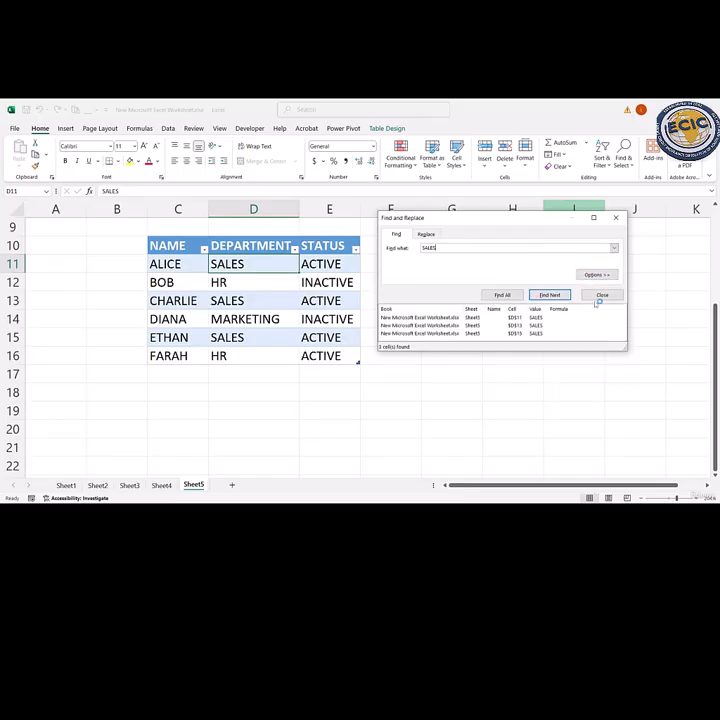
- Go through the found SALES entries one by one, selecting cells D11, D13 and D15 in the table
left_click(454, 320)
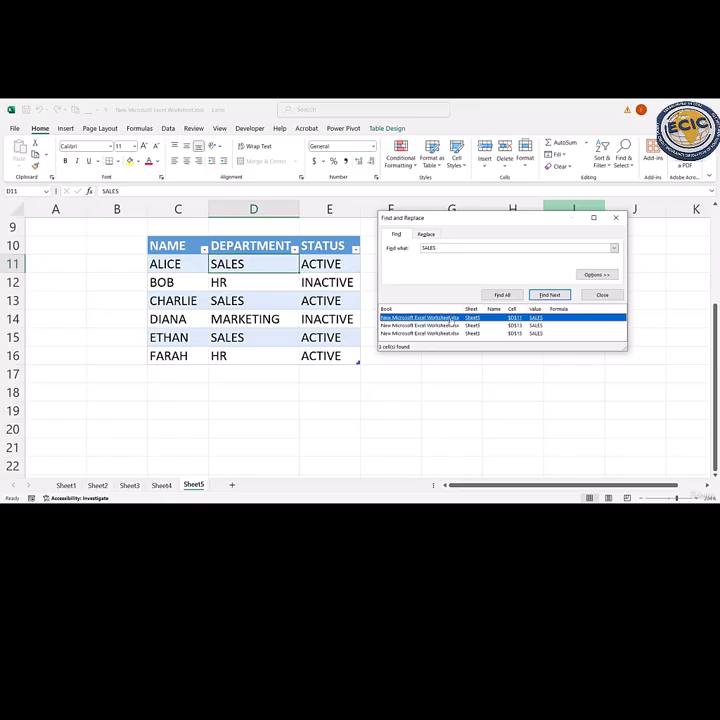
left_click(536, 326)
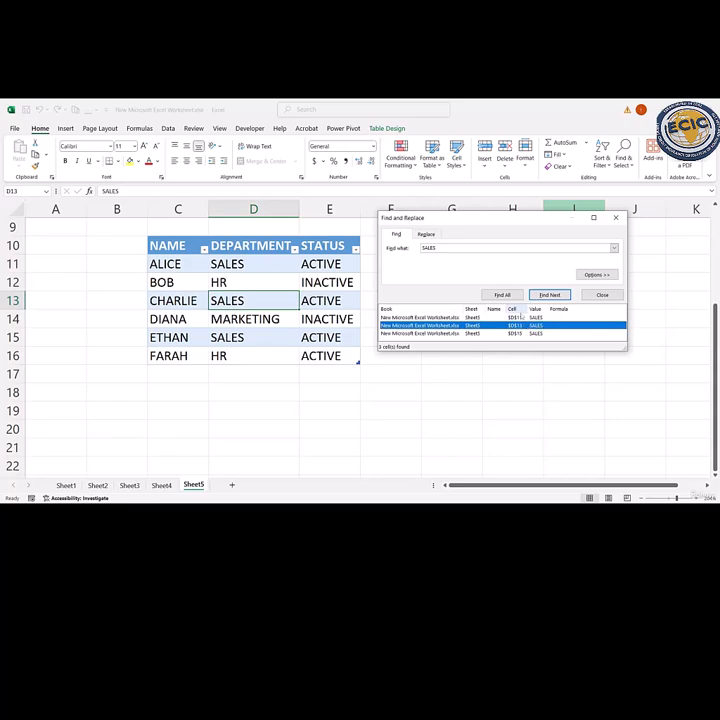
left_click(537, 318)
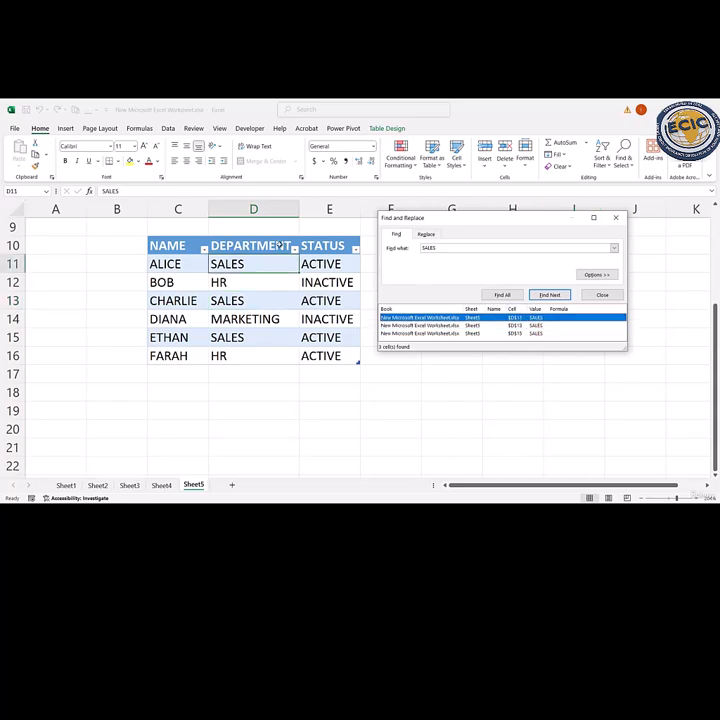
left_click(425, 325)
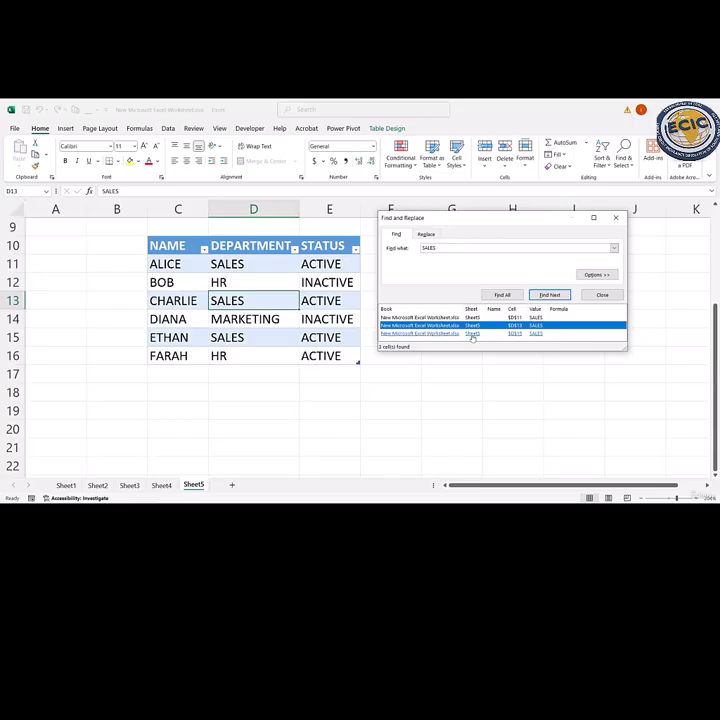
left_click(405, 333)
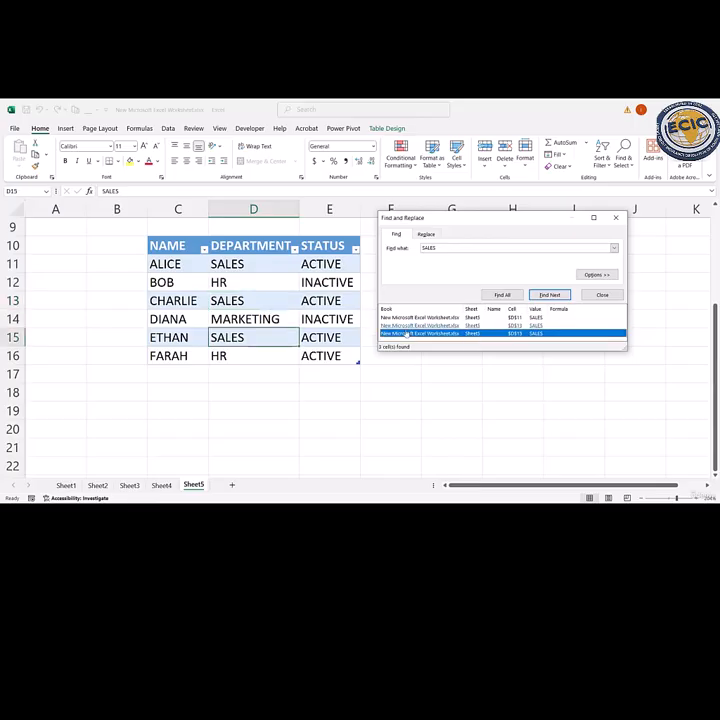
- Fill each found SALES cell, D11, D13 and D15, with yellow
left_click(472, 319)
left_click(129, 160)
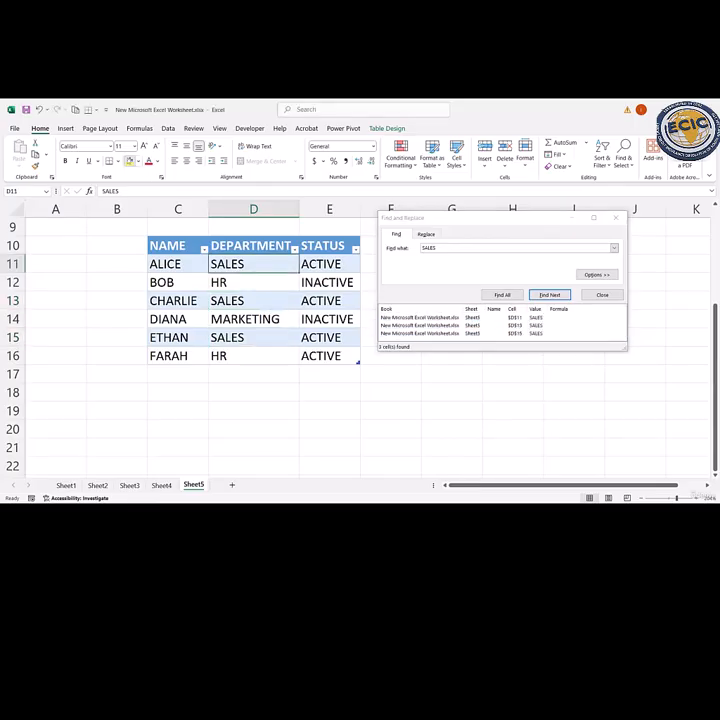
left_click(462, 326)
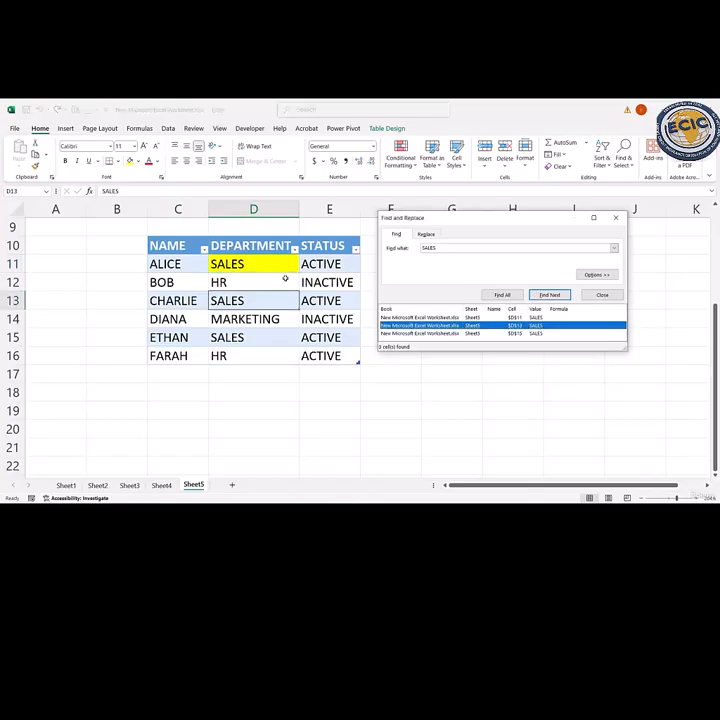
left_click(129, 160)
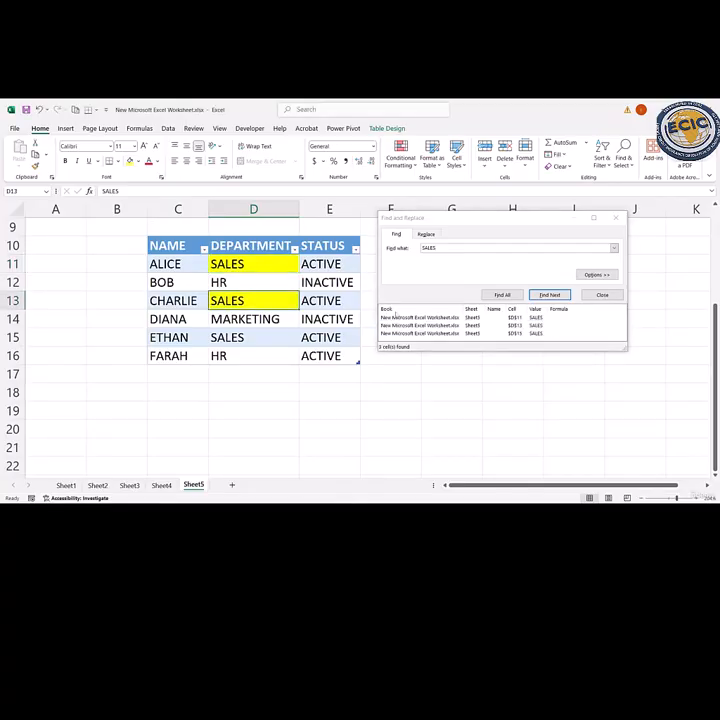
left_click(423, 333)
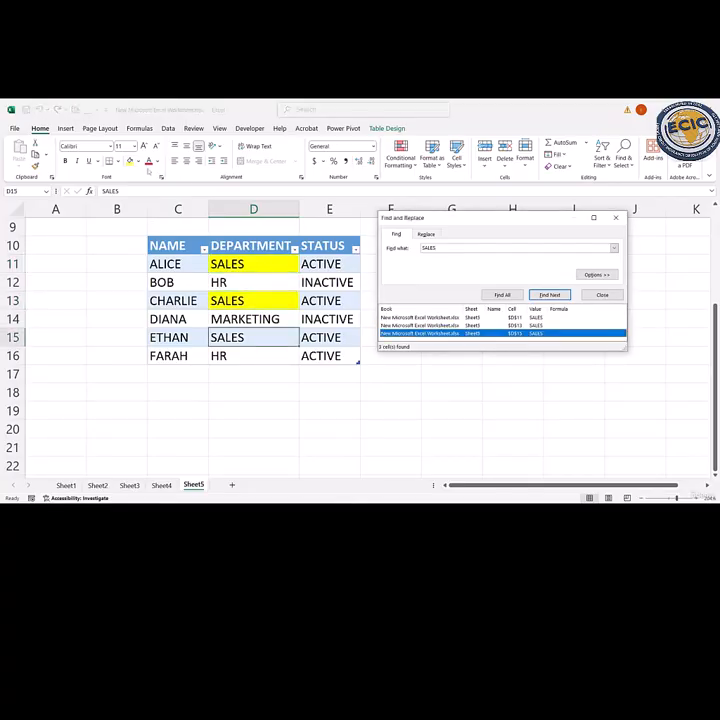
left_click(129, 160)
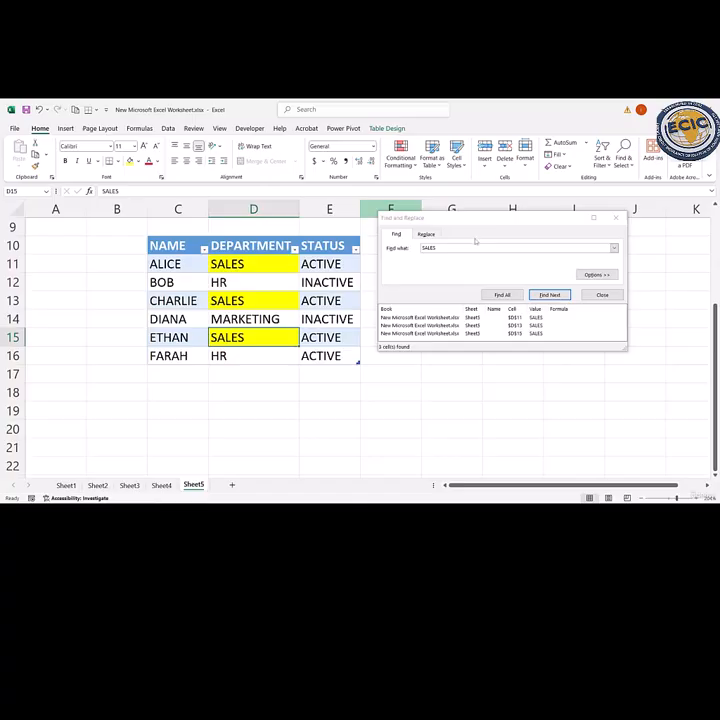
- Replace the search term with HR and find all cells that contain it
left_click(440, 248)
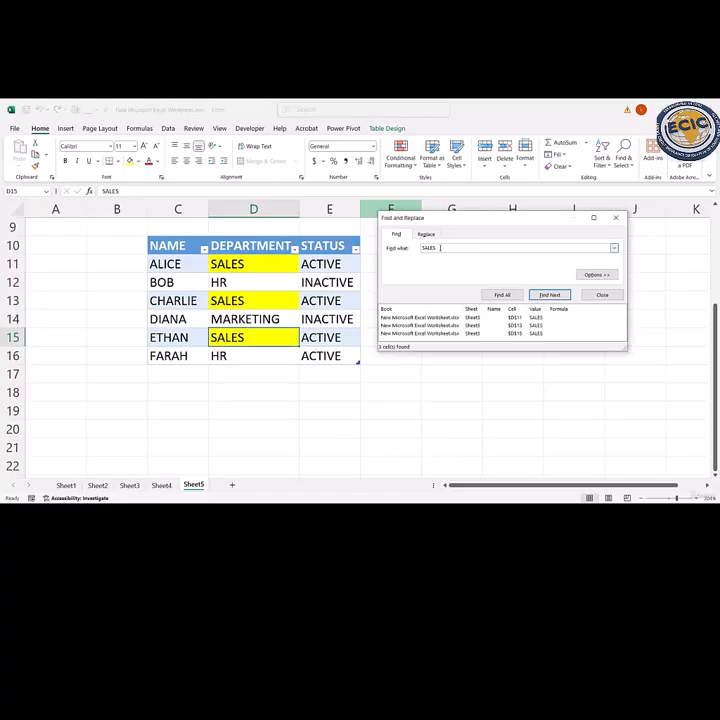
double_click(440, 248)
left_click_drag(440, 248, 411, 250)
type("HR")
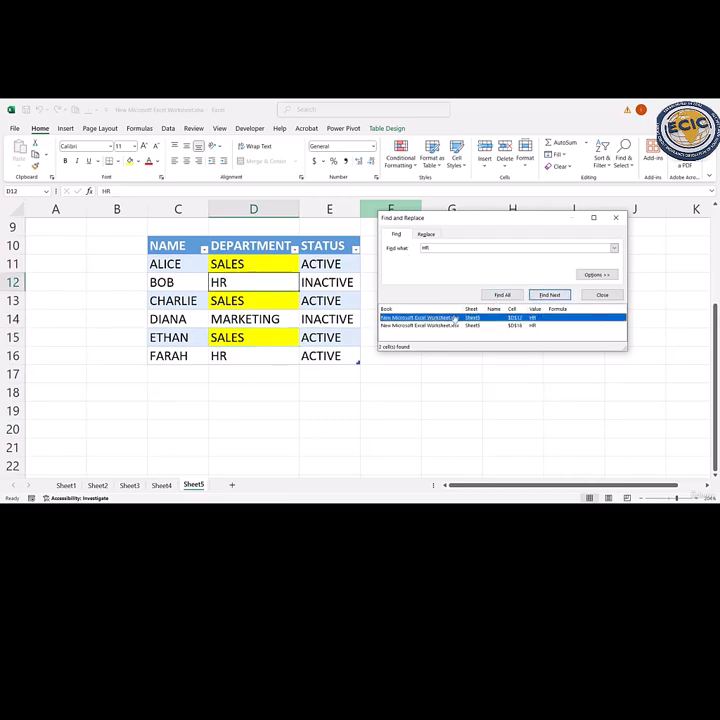
- Fill both found HR cells, D12 and D16, with the medium blue theme colour
left_click(130, 162)
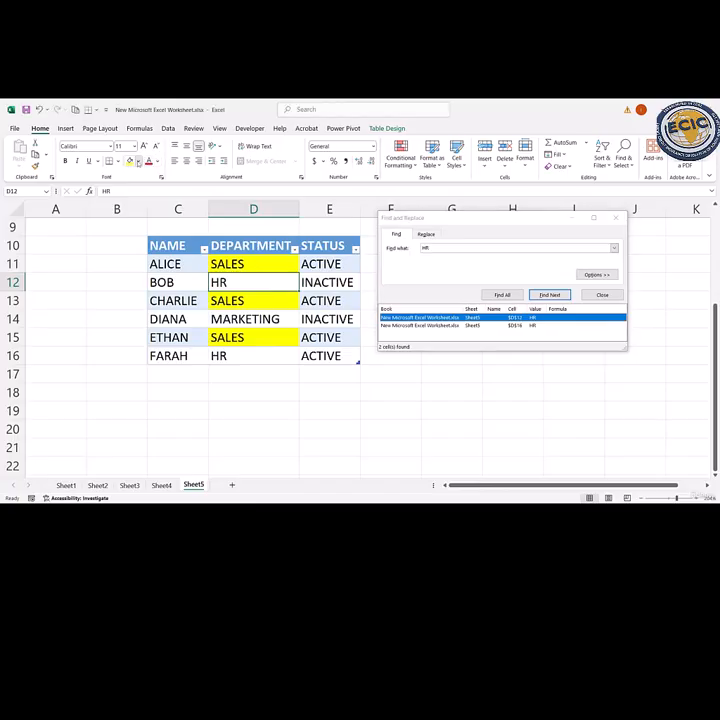
left_click(138, 162)
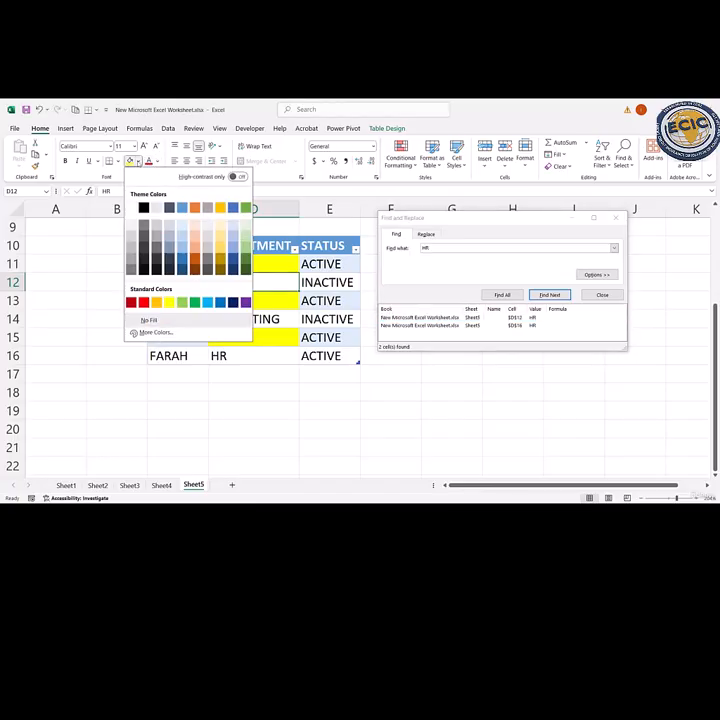
left_click(182, 208)
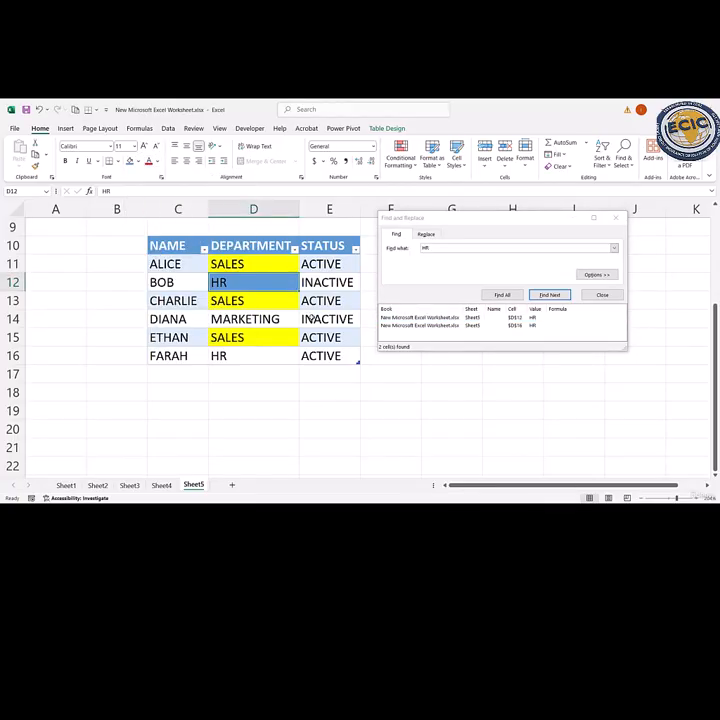
left_click(438, 326)
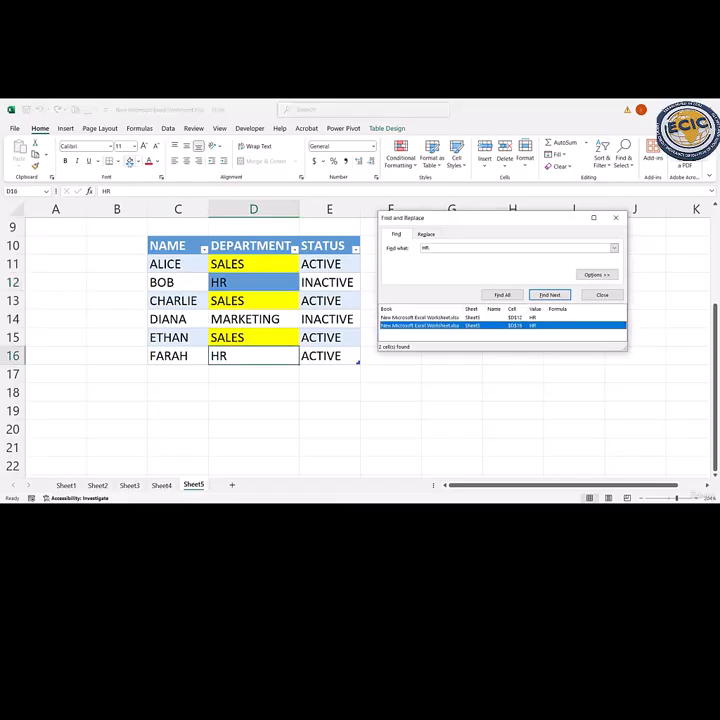
left_click(130, 162)
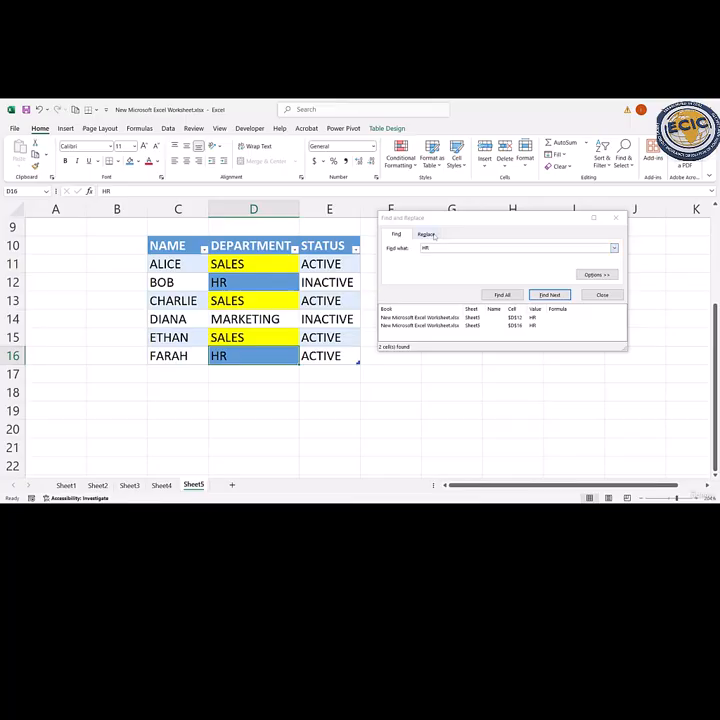
- Replace every SALES entry in the DEPARTMENT column with IT
left_click(427, 234)
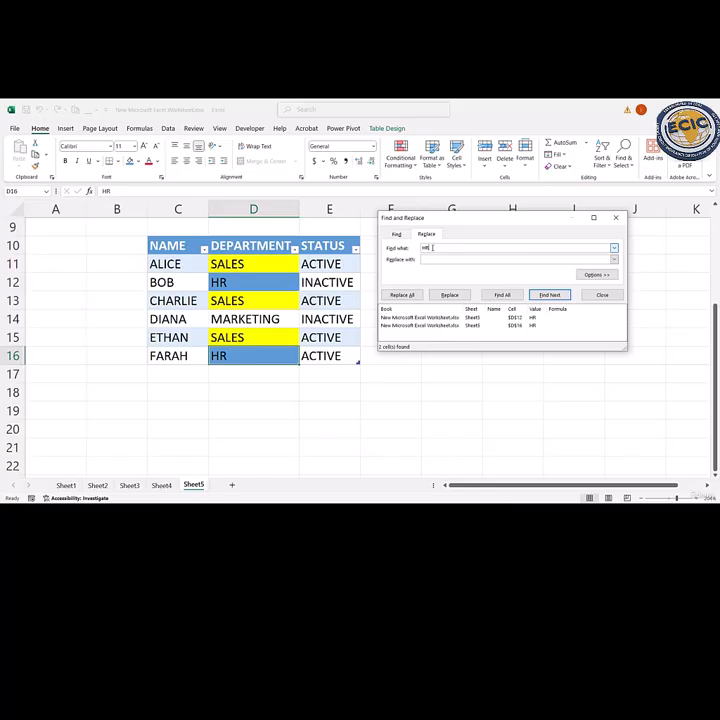
key("BackSpace")
key("BackSpace")
type("SALES")
left_click(435, 258)
type("HR")
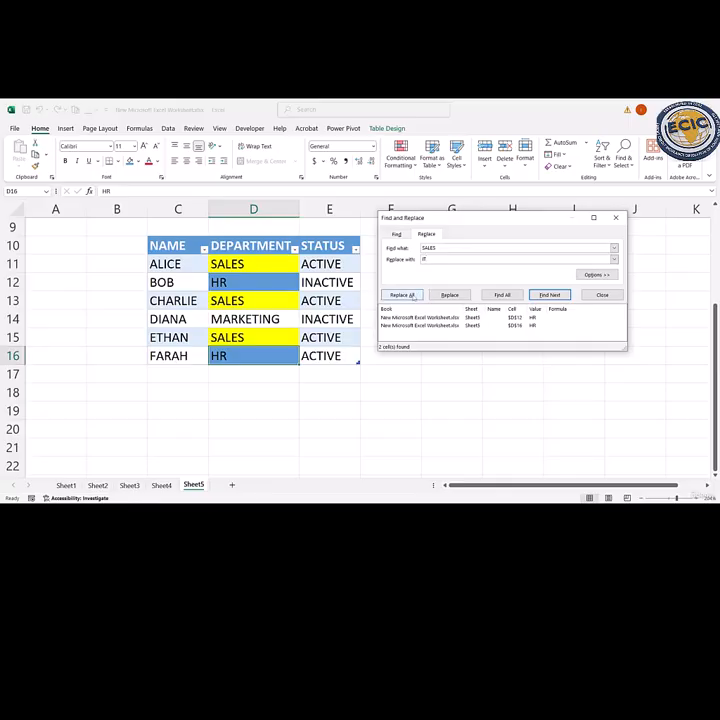
left_click(401, 295)
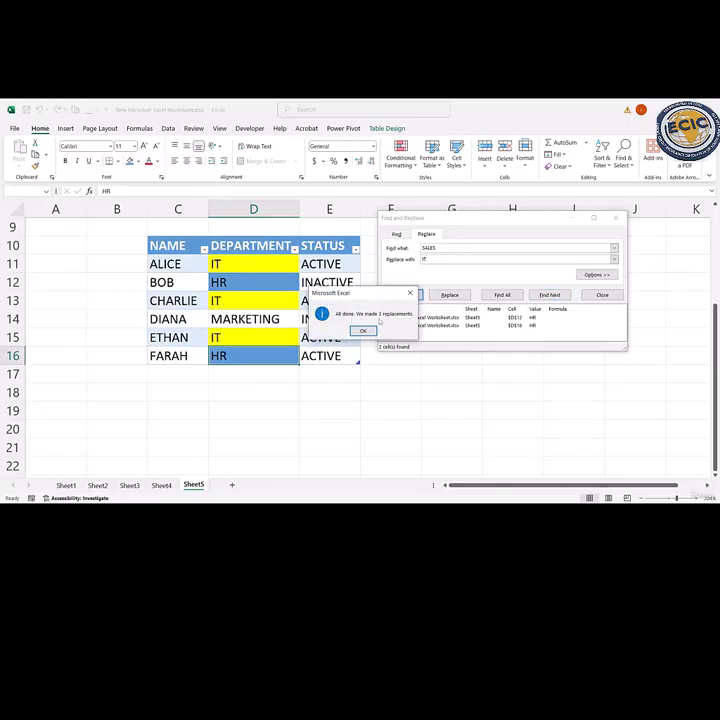
left_click(364, 330)
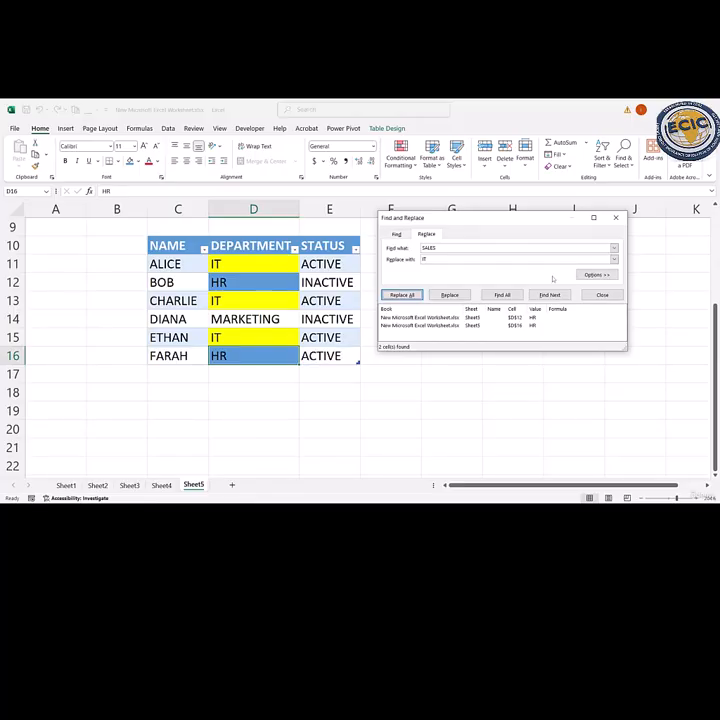
- Replace every INACTIVE entry in the STATUS column with ACTIVE
left_click(445, 247)
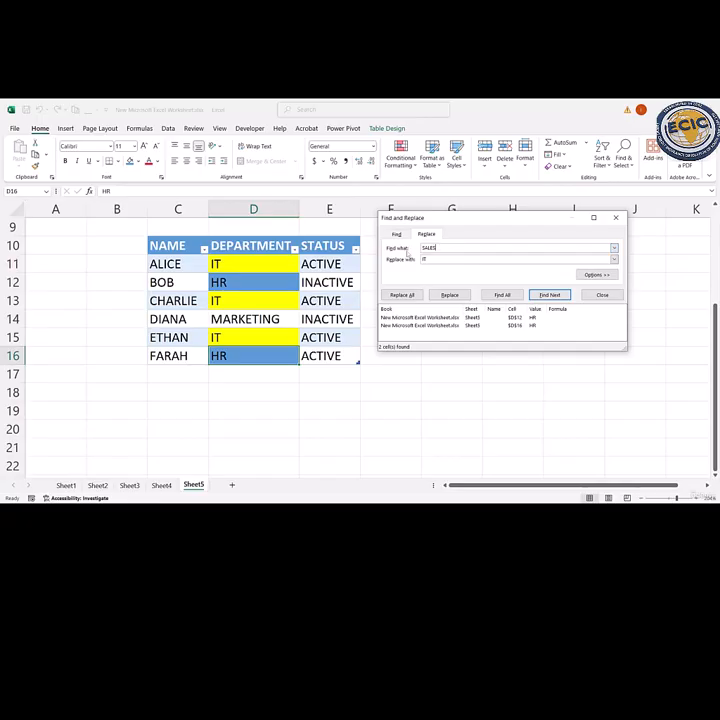
left_click_drag(441, 248, 417, 248)
type("HRACTIVE")
left_click(432, 258)
type("ACTIVE")
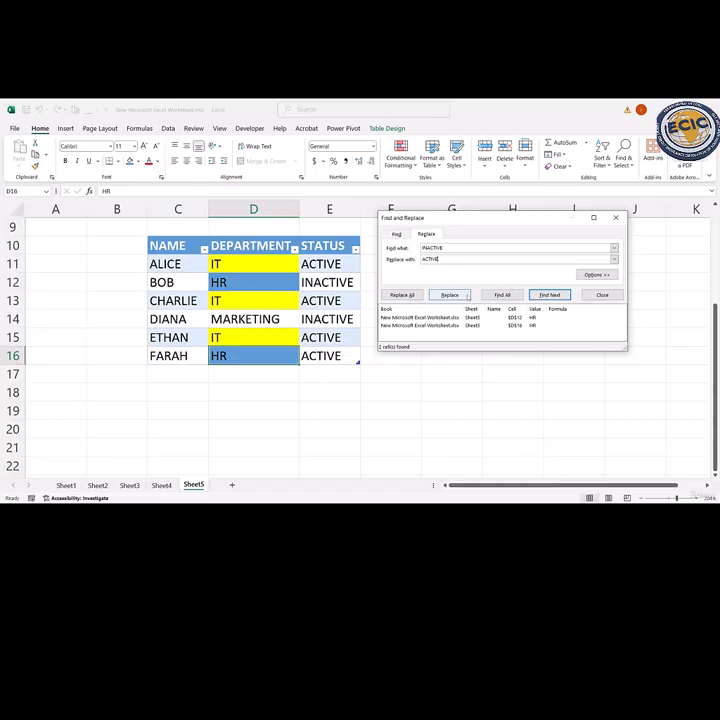
left_click(403, 296)
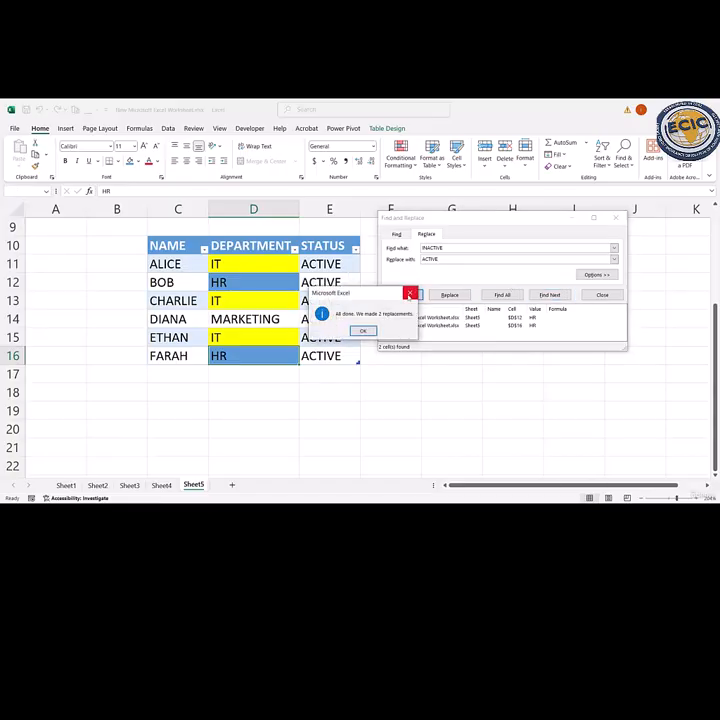
left_click(356, 330)
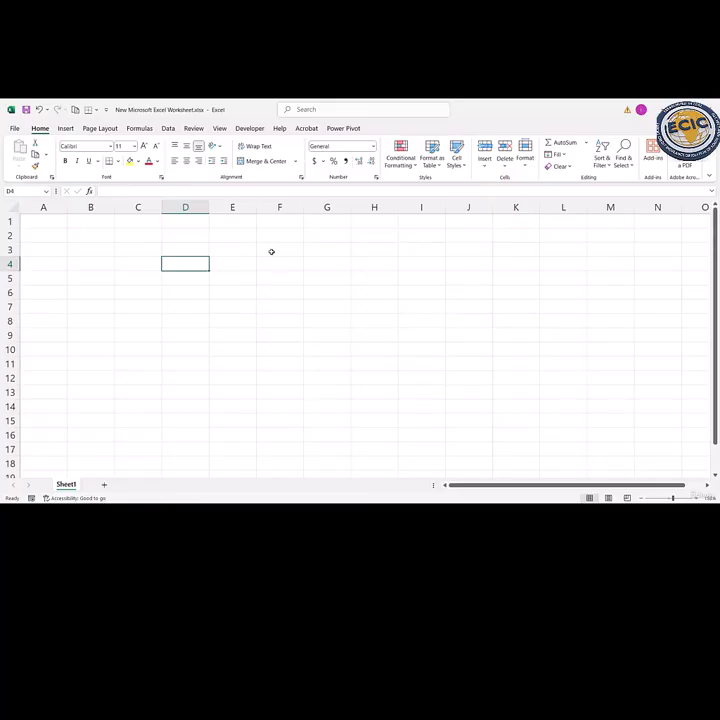
key("Home")
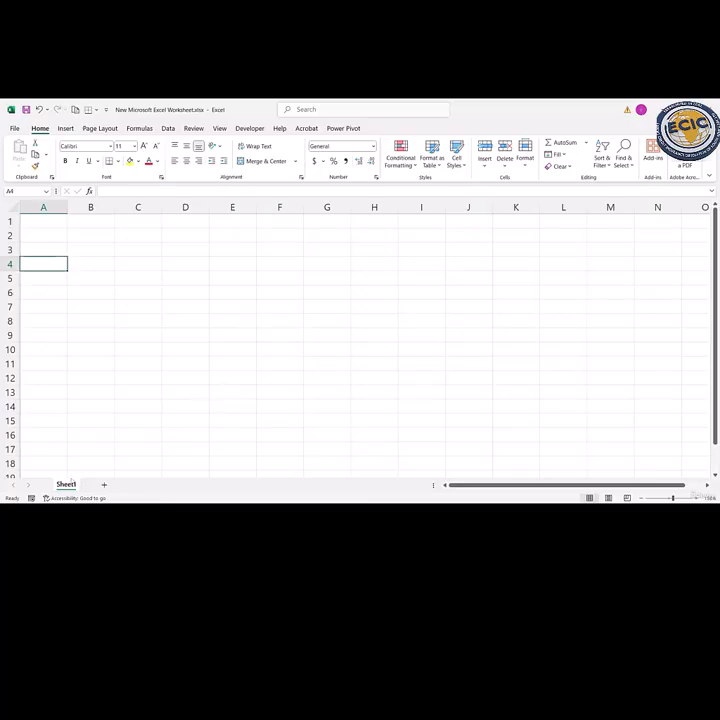
- Rename the only sheet in the workbook as JAN
double_click(65, 484)
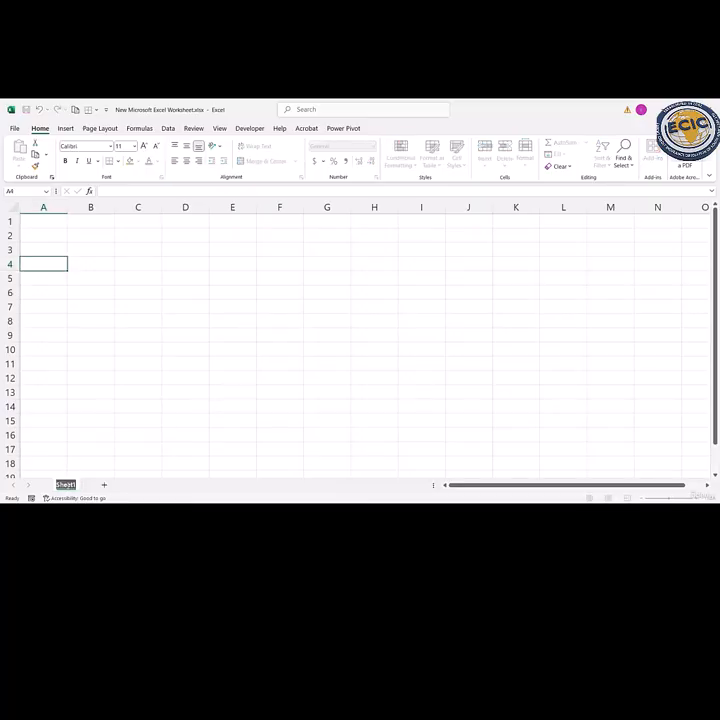
type("Jan")
key("BackSpace")
key("BackSpace")
key("BackSpace")
type("JAN")
left_click(210, 349)
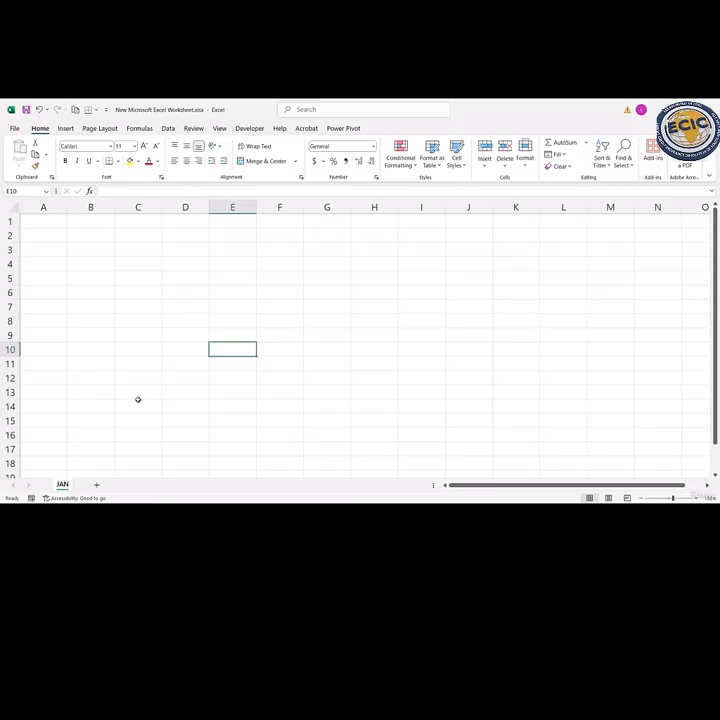
- Add two new sheets after JAN and name them FEB and MAR
left_click(97, 485)
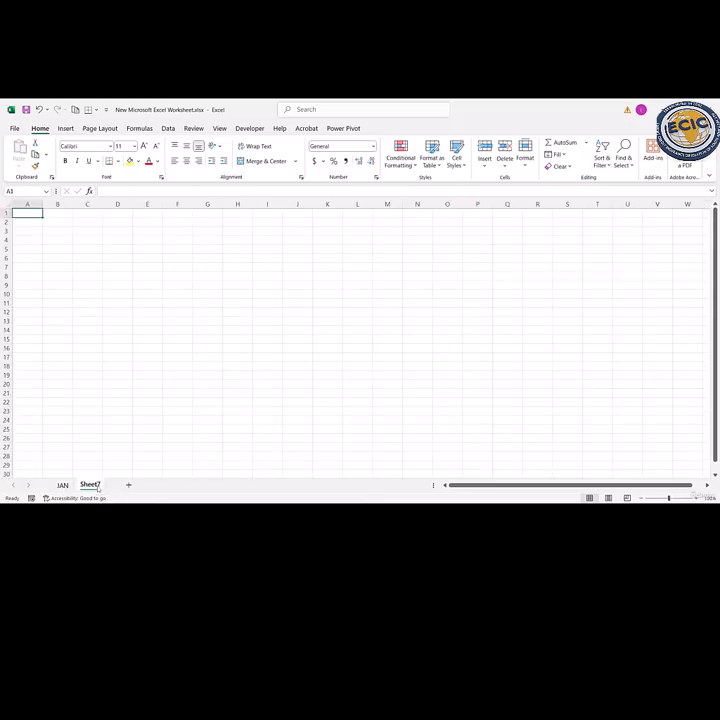
double_click(90, 485)
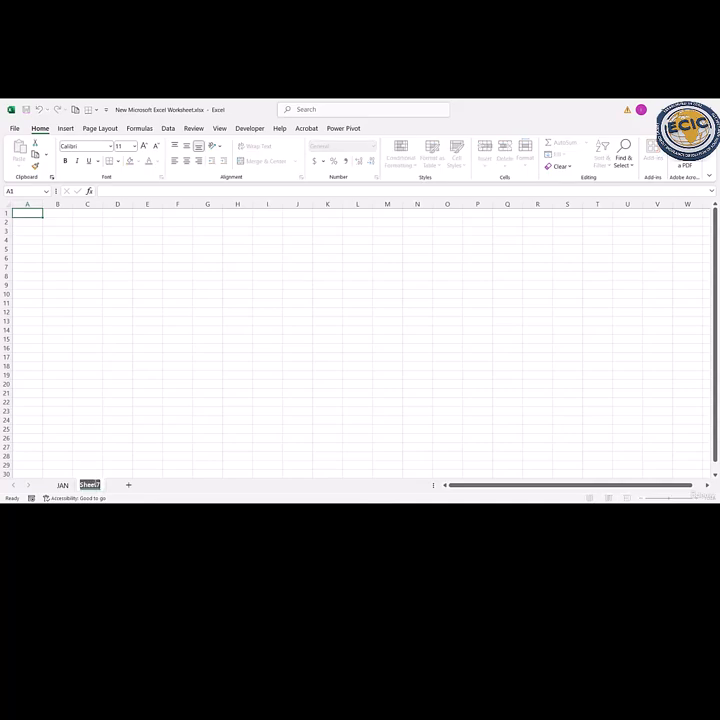
type("FEB")
key("Return")
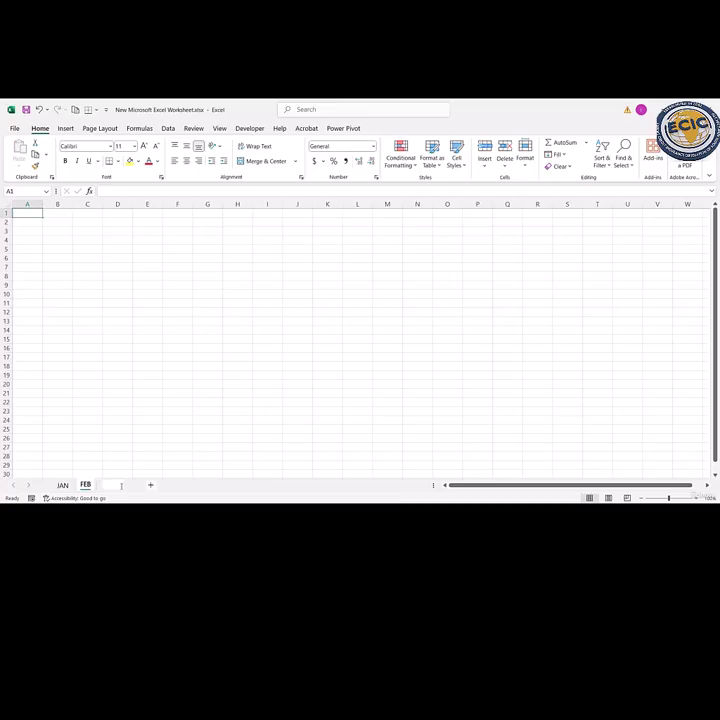
double_click(121, 486)
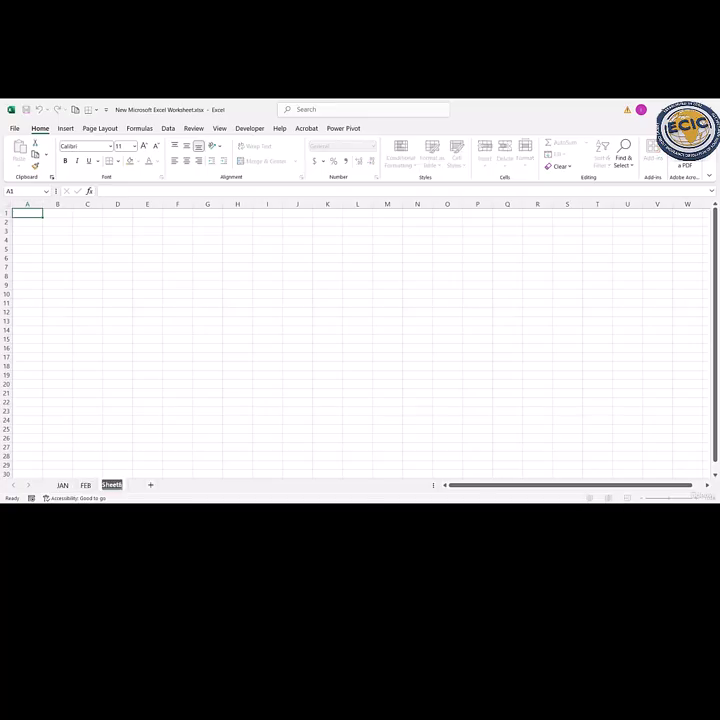
type("MAR")
- On the JAN sheet, enter the headers PRODUCT in C3 and SALES in D3
left_click(62, 485)
left_click(153, 330)
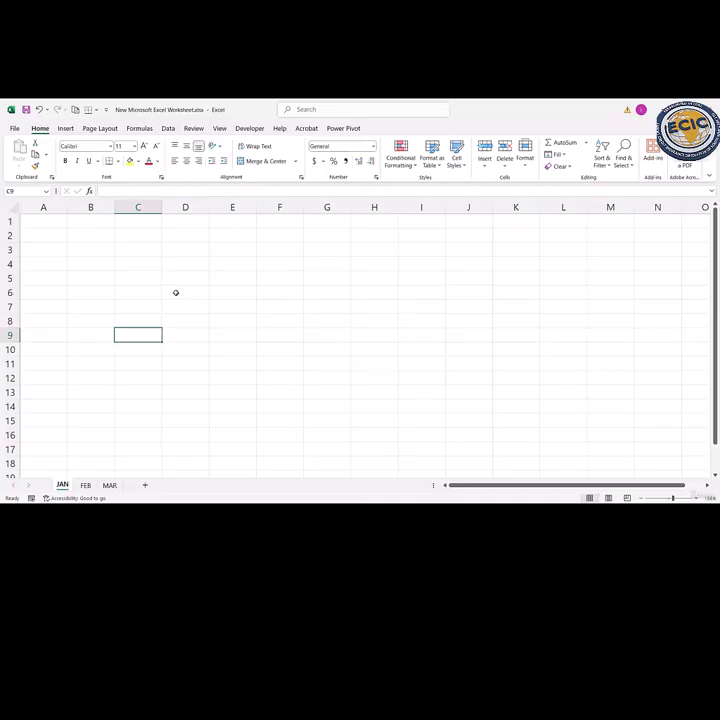
left_click(144, 249)
type("PR")
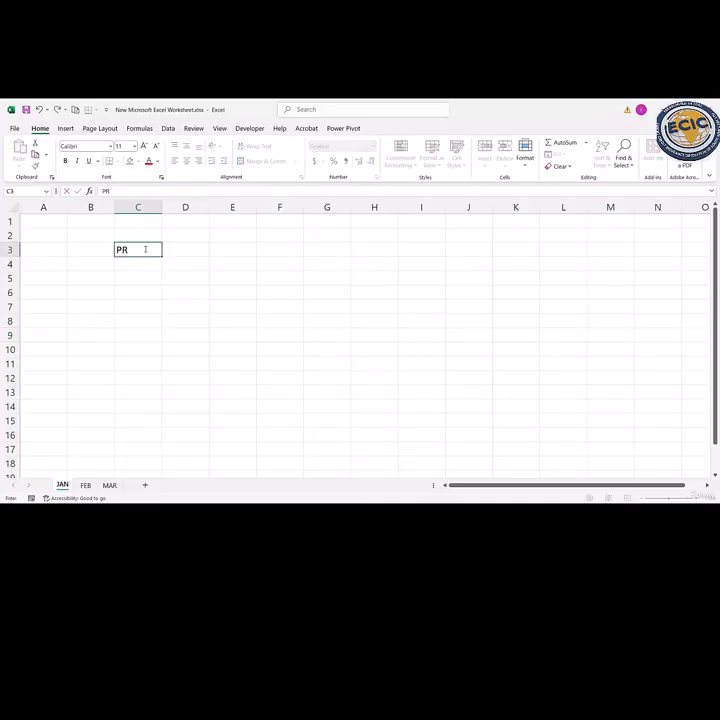
type("ODUCT")
key("Tab")
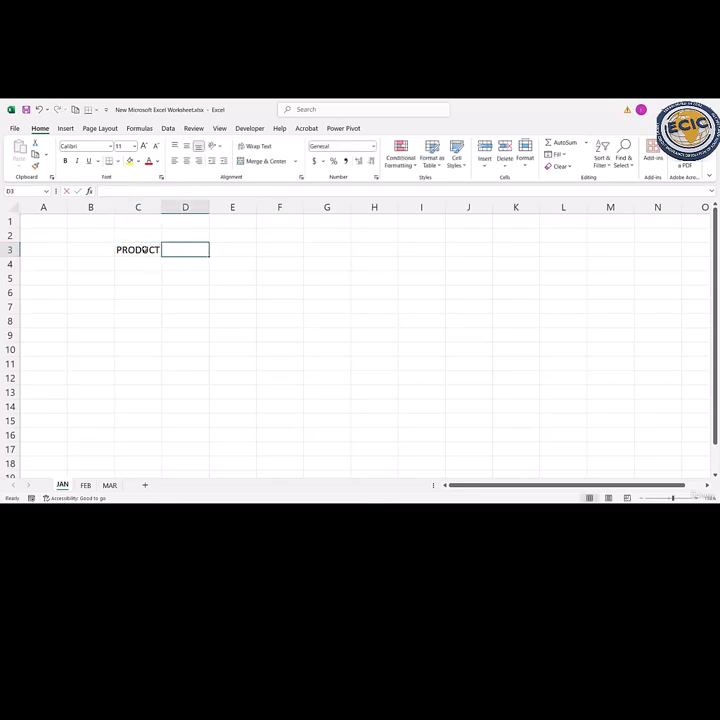
type("SALES")
key("Return")
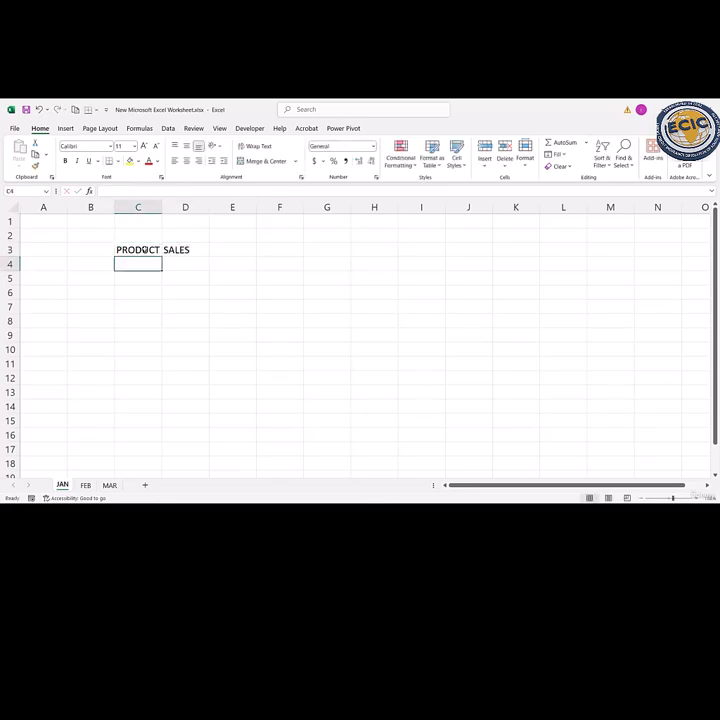
- List the products A, B and C in cells C4 to C6
type("A")
key("Return")
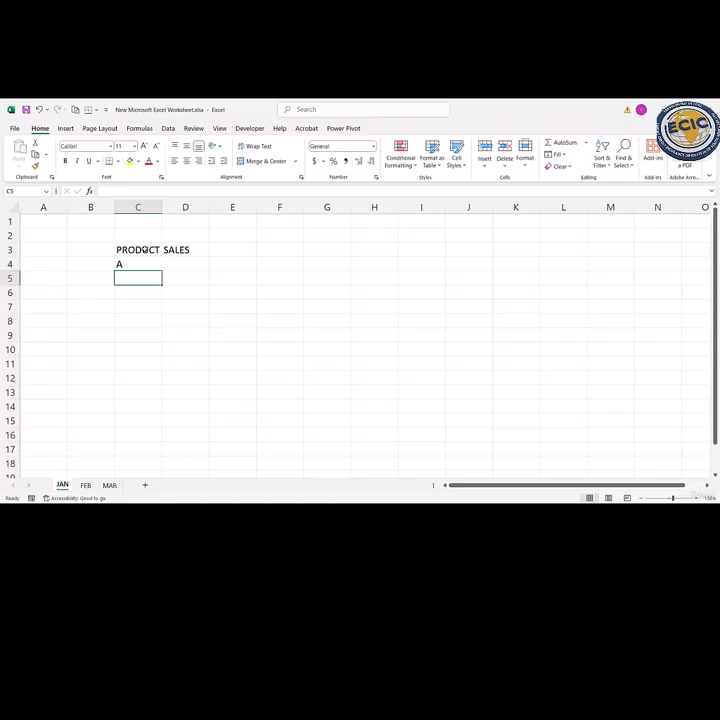
type("B")
key("Return")
type("C")
key("Return")
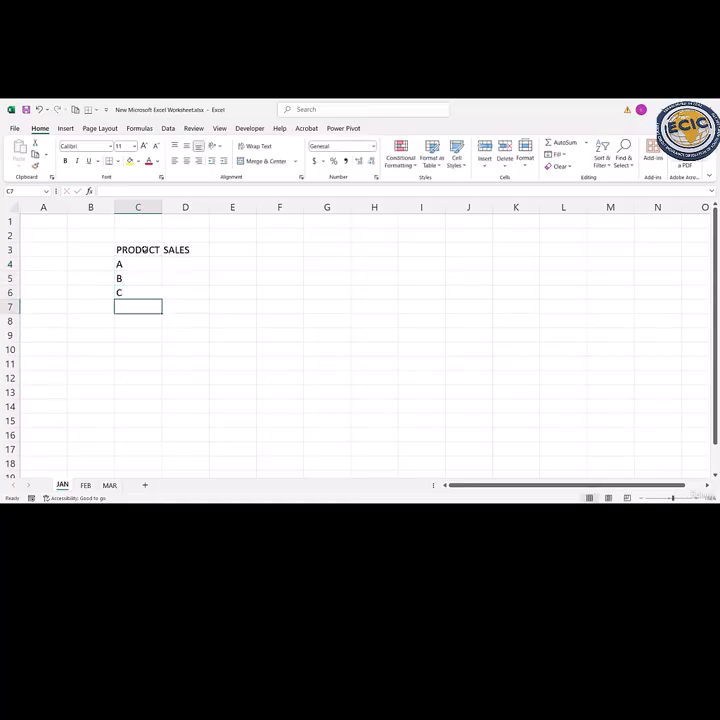
- Enter the sales figures 100, 150 and 200 in cells D4 to D6
double_click(198, 263)
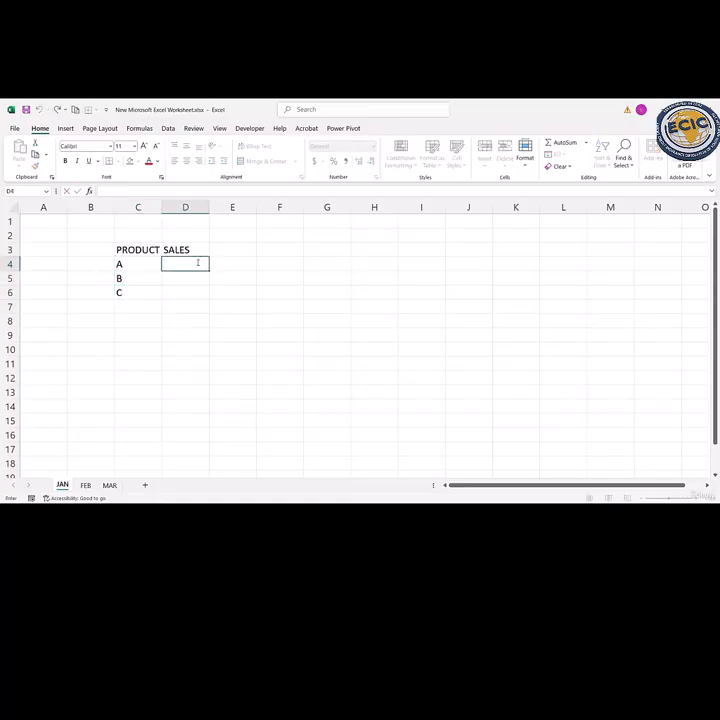
type("100")
key("Return")
type("150")
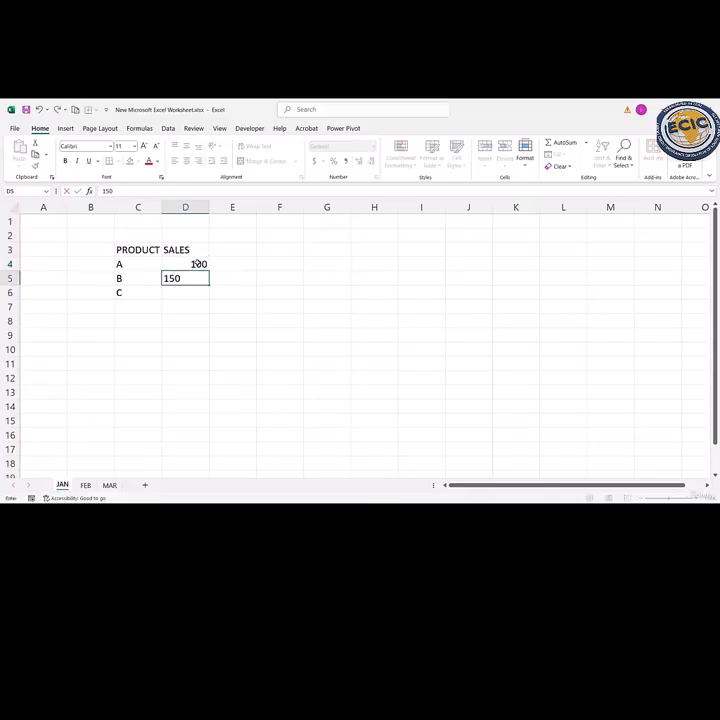
key("Return")
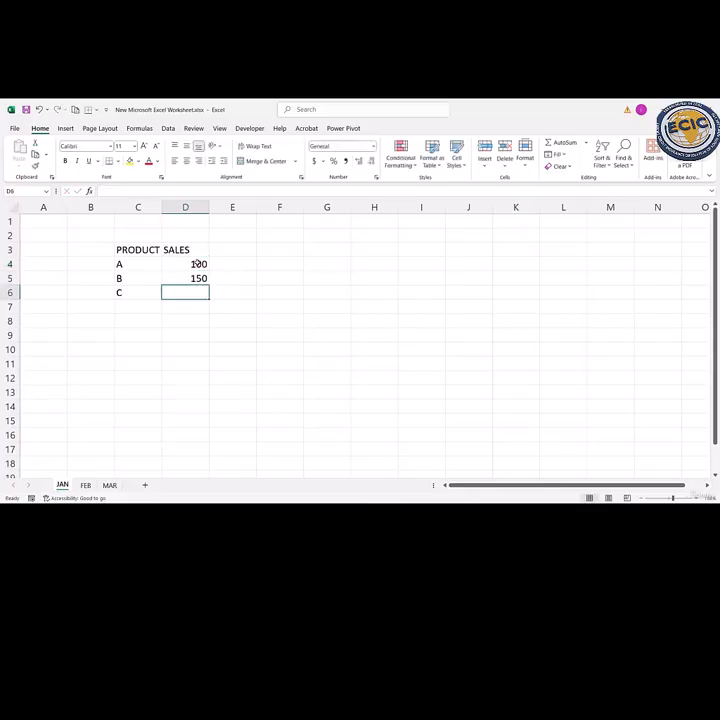
type("200")
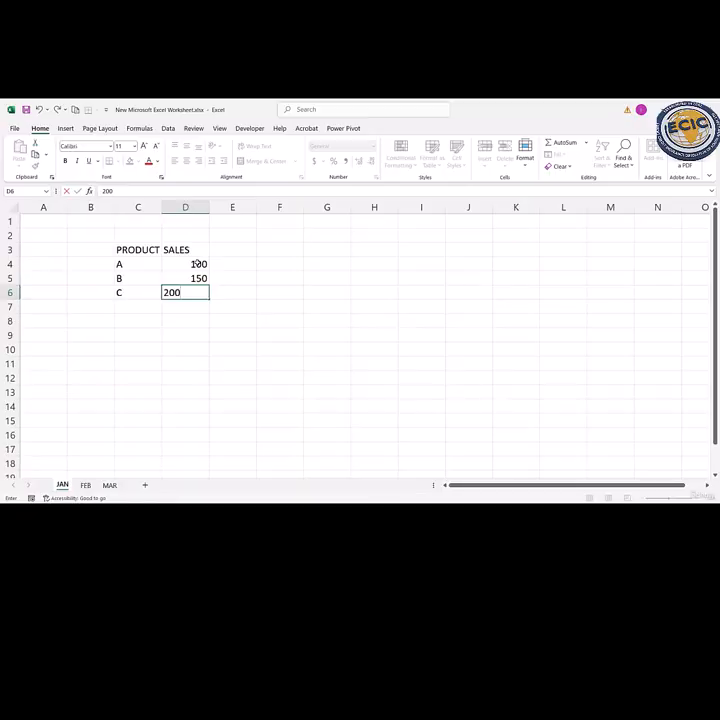
key("Return")
- Convert the range C3:D6 into a table with headers
left_click_drag(148, 250, 201, 292)
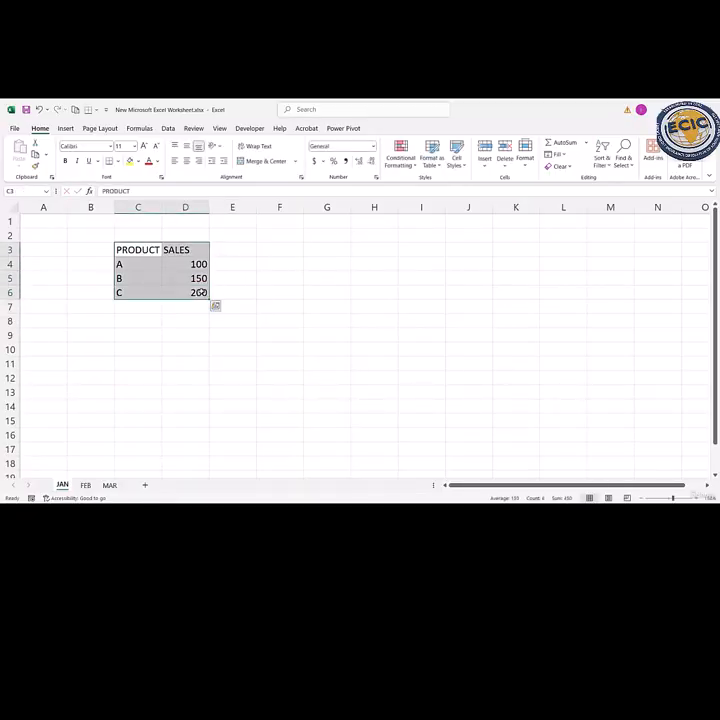
key("ctrl+t")
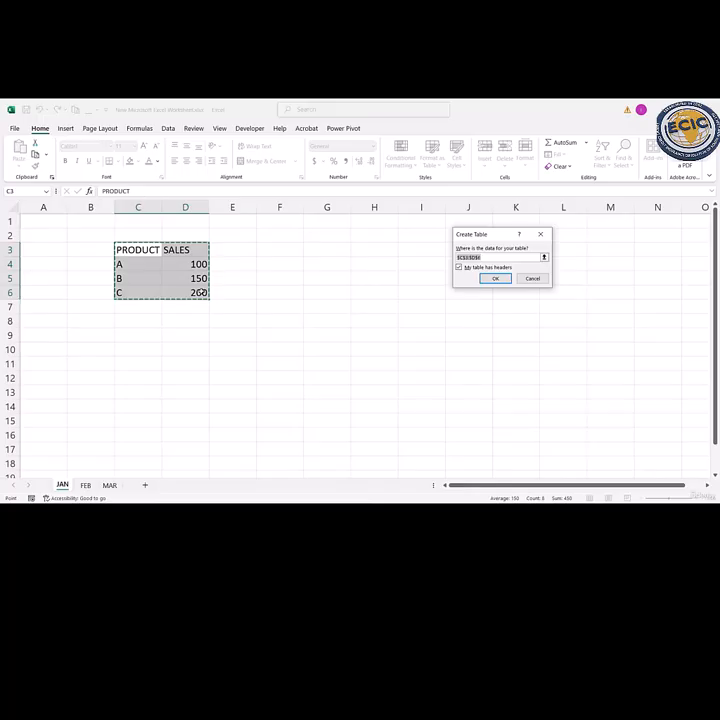
key("Return")
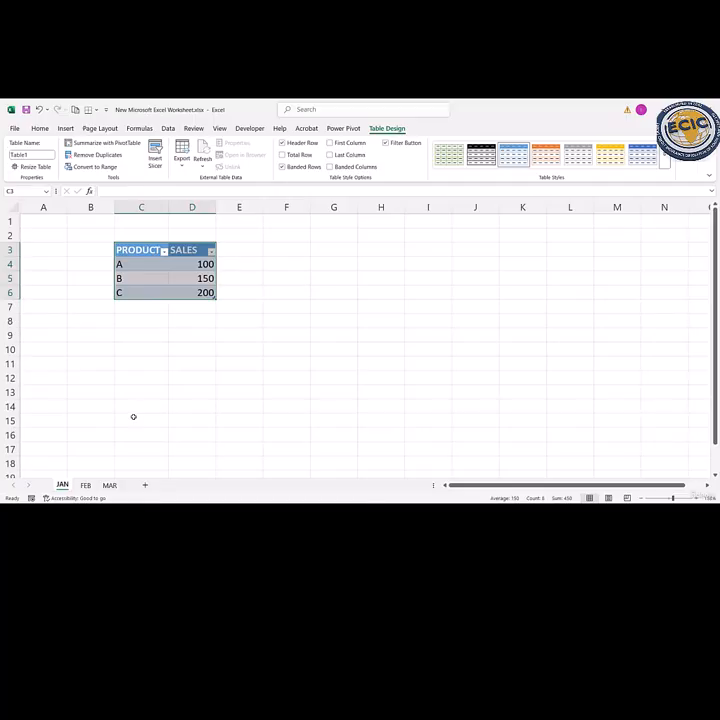
- Copy the product sales table from the JAN sheet to cell D6 of the FEB sheet
left_click(85, 485)
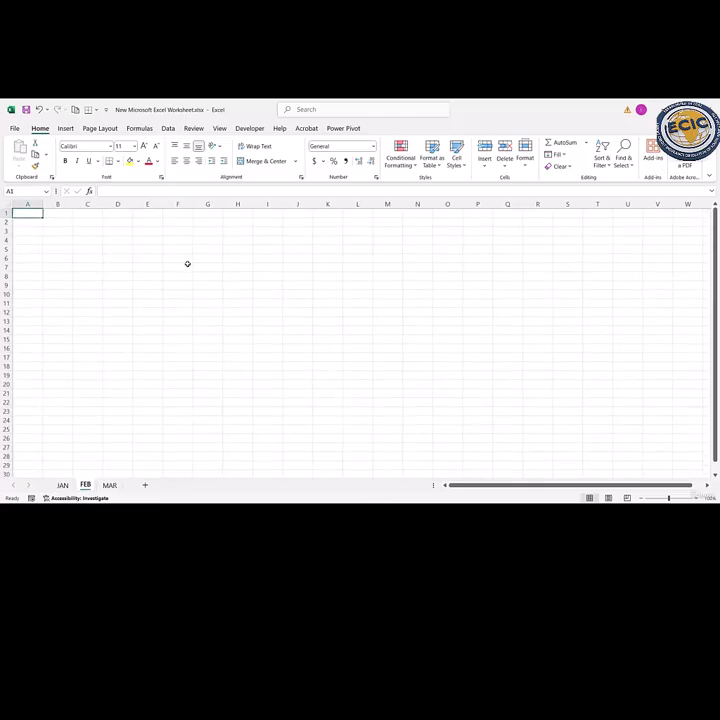
scroll(187, 263, "up", 3)
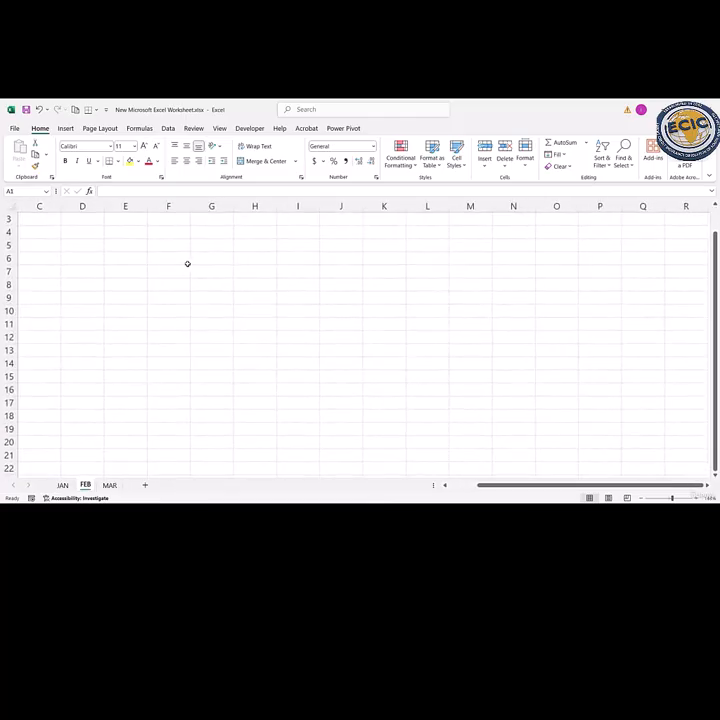
left_click(100, 273)
key("Home")
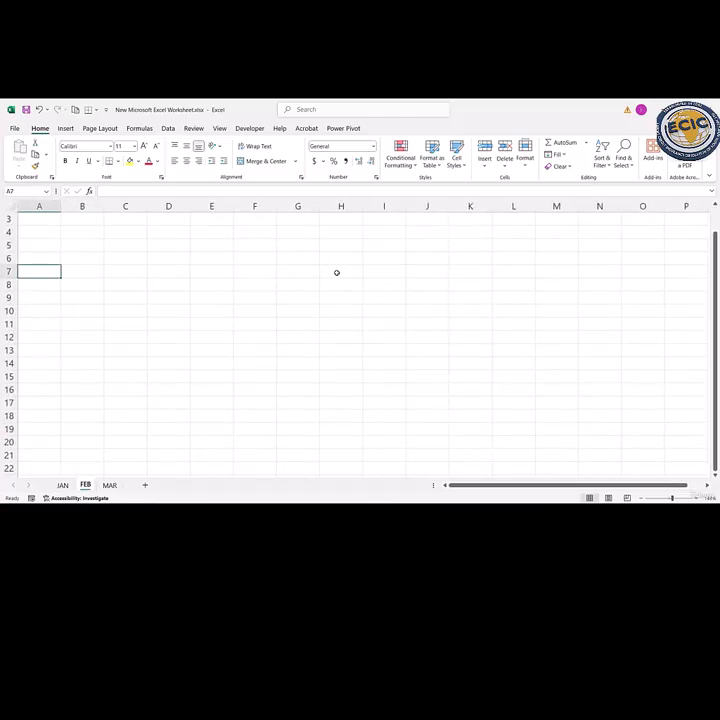
left_click(63, 485)
left_click(128, 361)
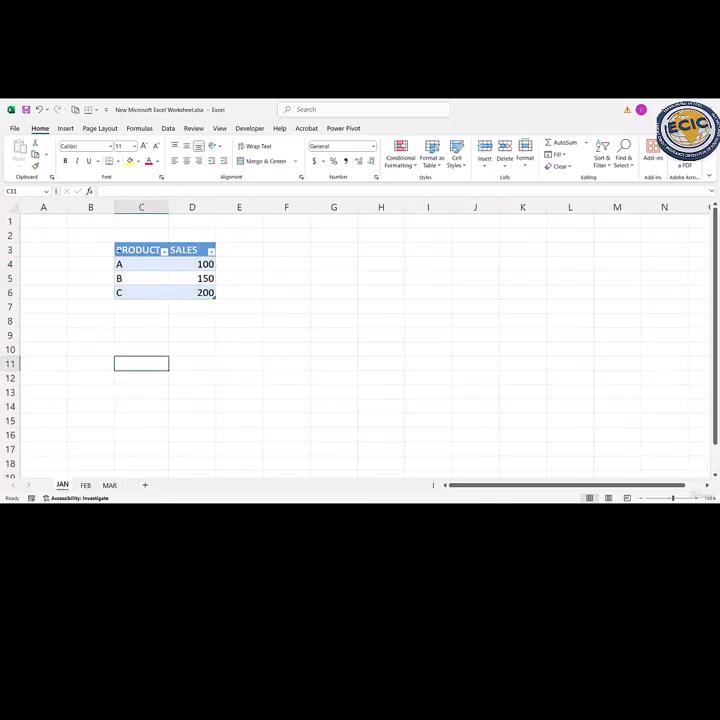
left_click_drag(117, 250, 180, 294)
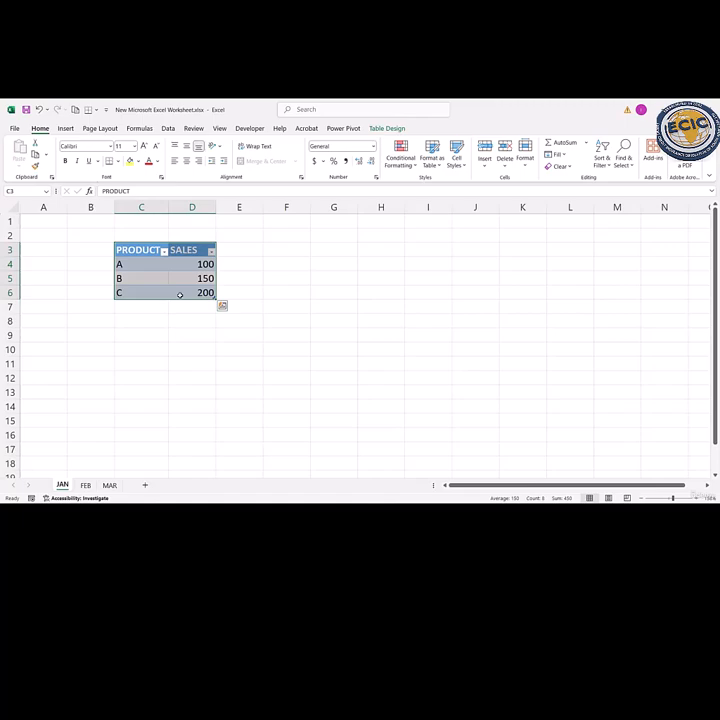
key("ctrl+c")
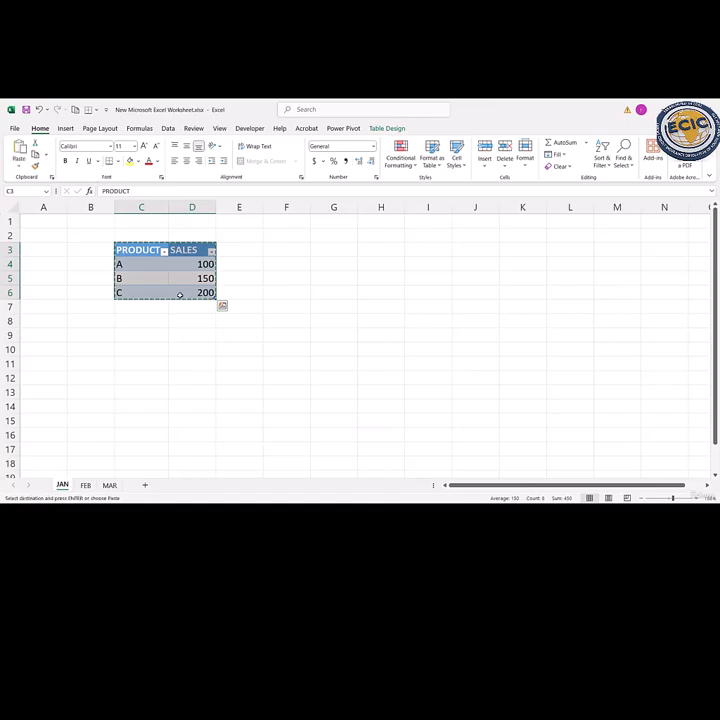
left_click(86, 485)
left_click(169, 258)
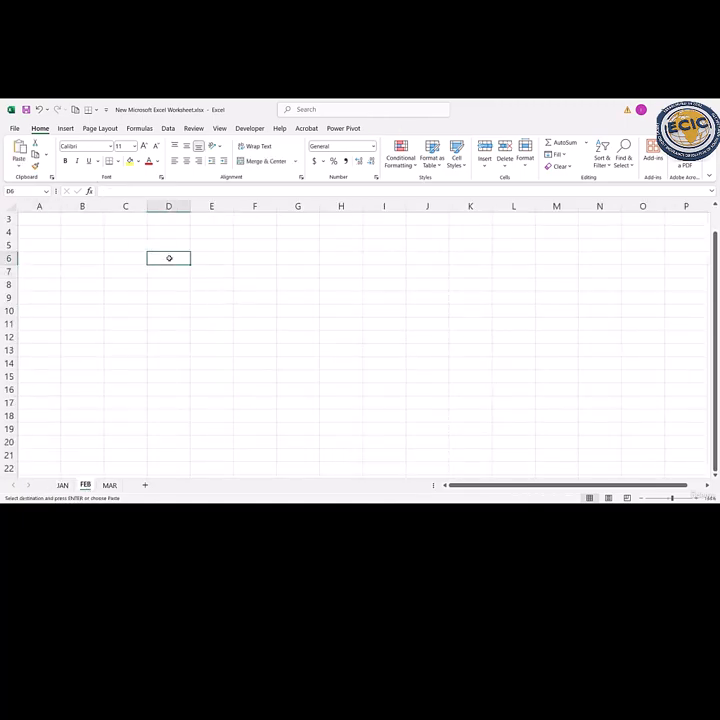
key("ctrl+v")
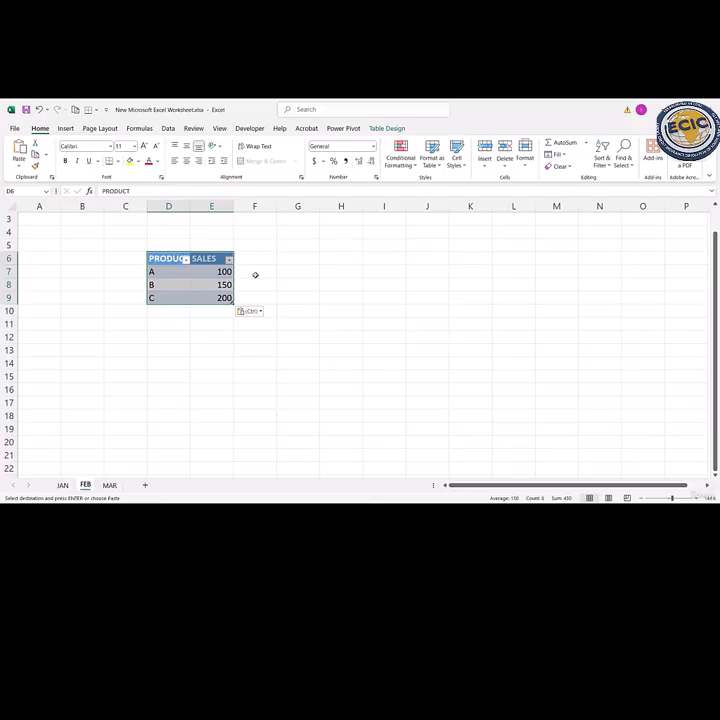
- Paste the copied product sales table at cell E5 of the MAR sheet
left_click(112, 486)
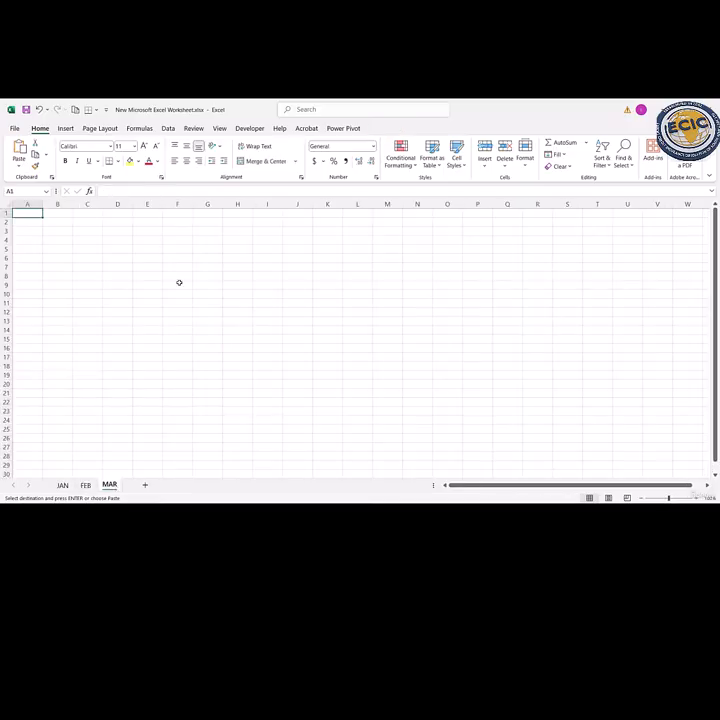
scroll(179, 282, "down", 1)
scroll(179, 282, "right", 1)
scroll(179, 282, "up", 1)
scroll(179, 282, "right", 1)
left_click(125, 244)
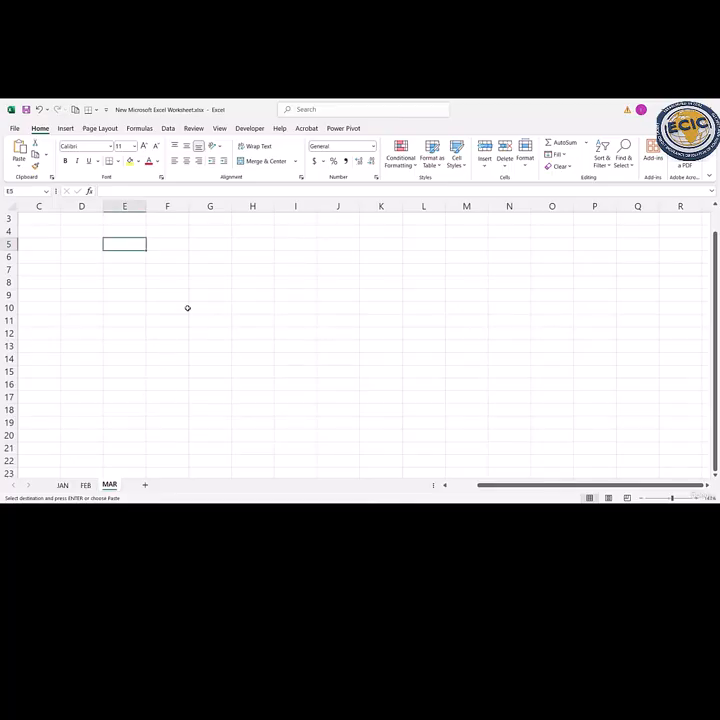
key("ctrl+v")
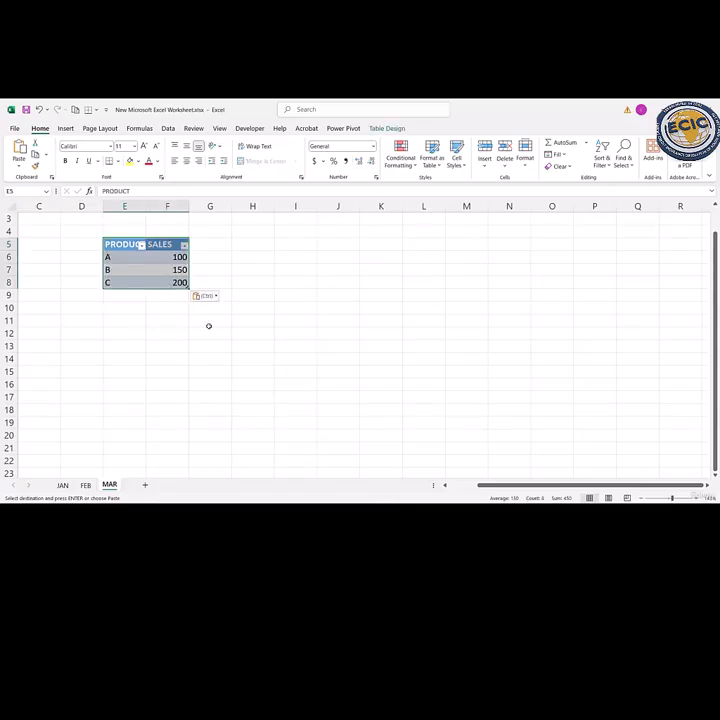
- Compare the product sales tables on the JAN, FEB and MAR sheets, checking their positions and sales values
left_click(63, 487)
left_click(84, 486)
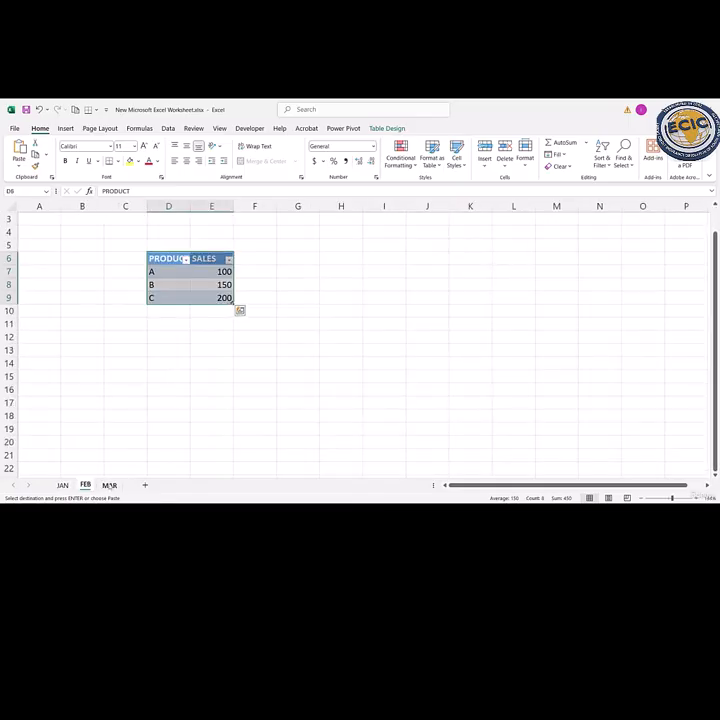
left_click(109, 486)
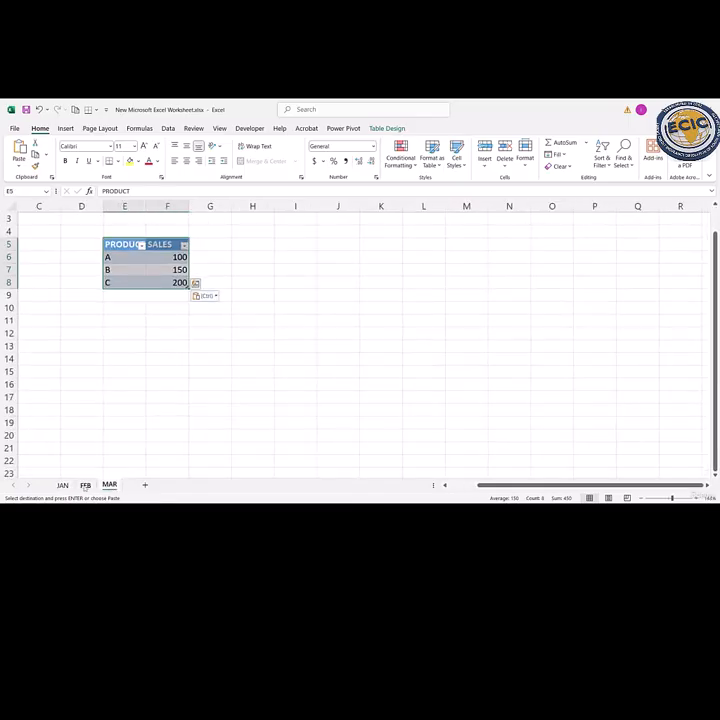
left_click(85, 485)
left_click(154, 358)
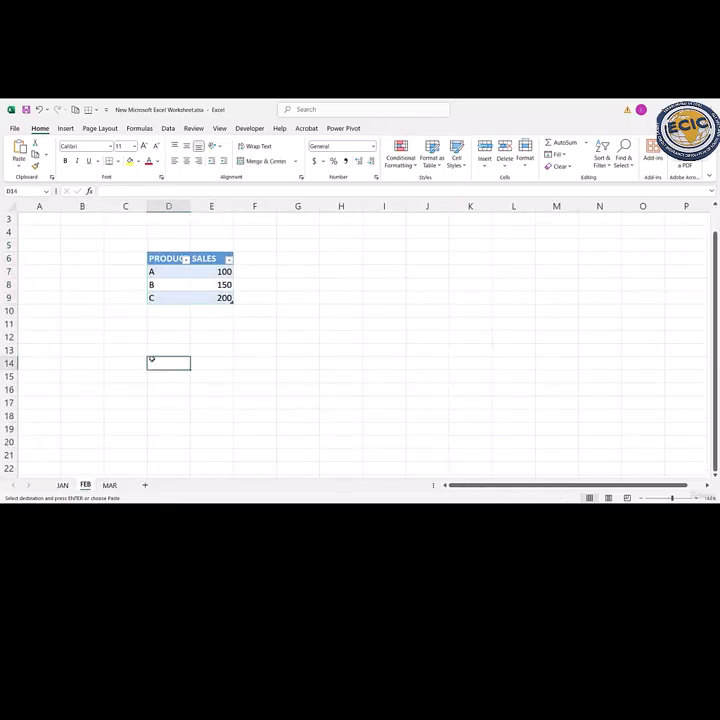
left_click(213, 272)
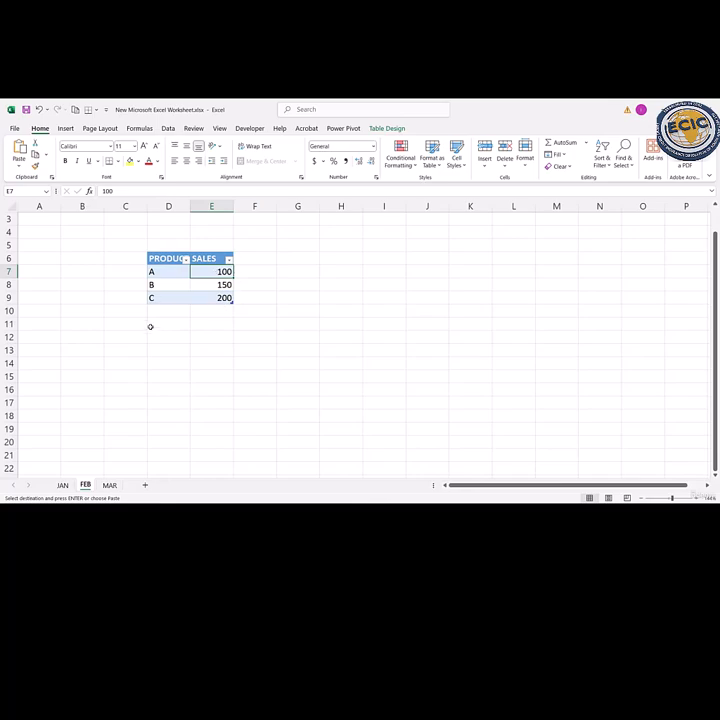
left_click(109, 485)
key("ctrl+v")
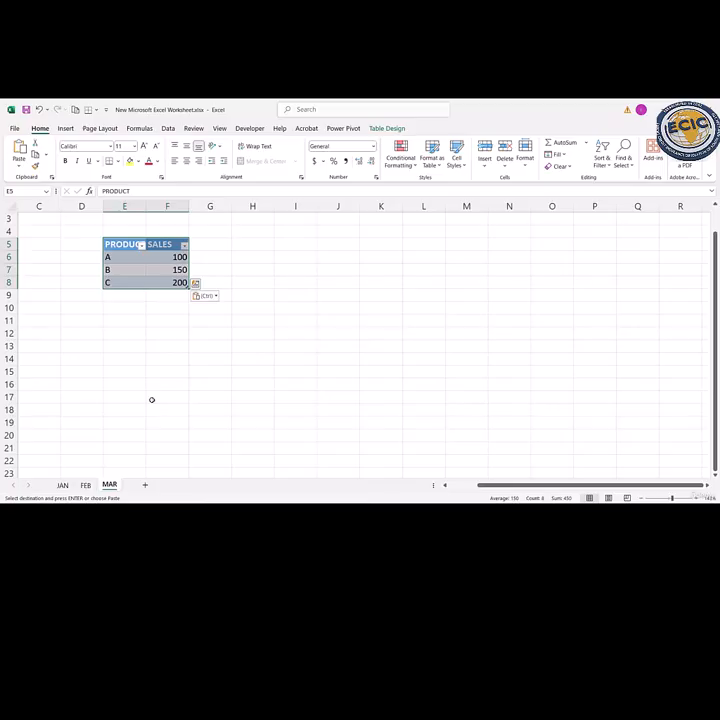
- Rename the JAN sheet as JAN-SALES
key("Escape")
key("Home")
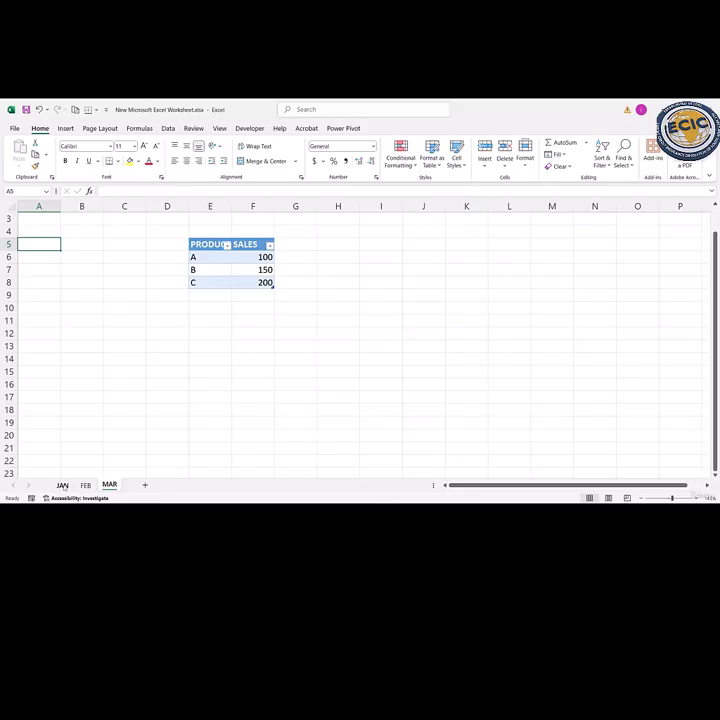
left_click(62, 485)
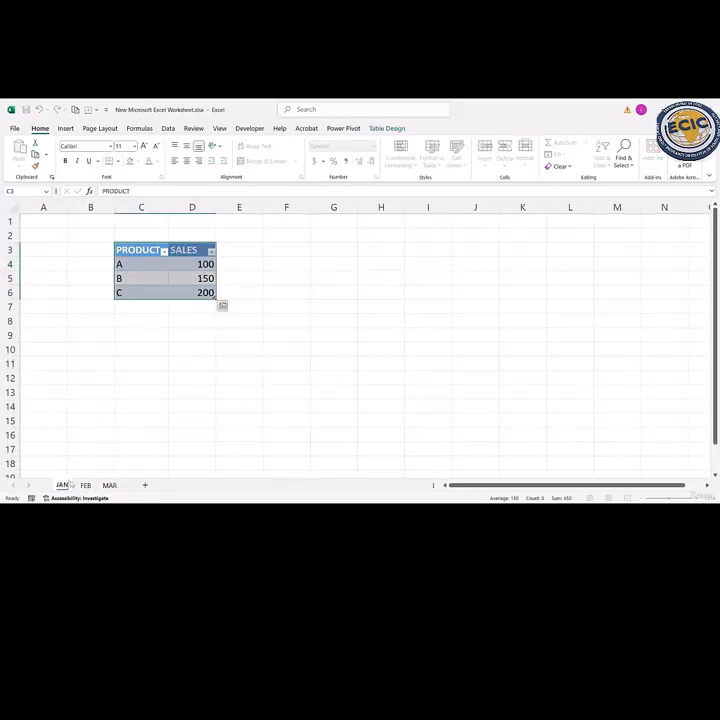
type("SALES")
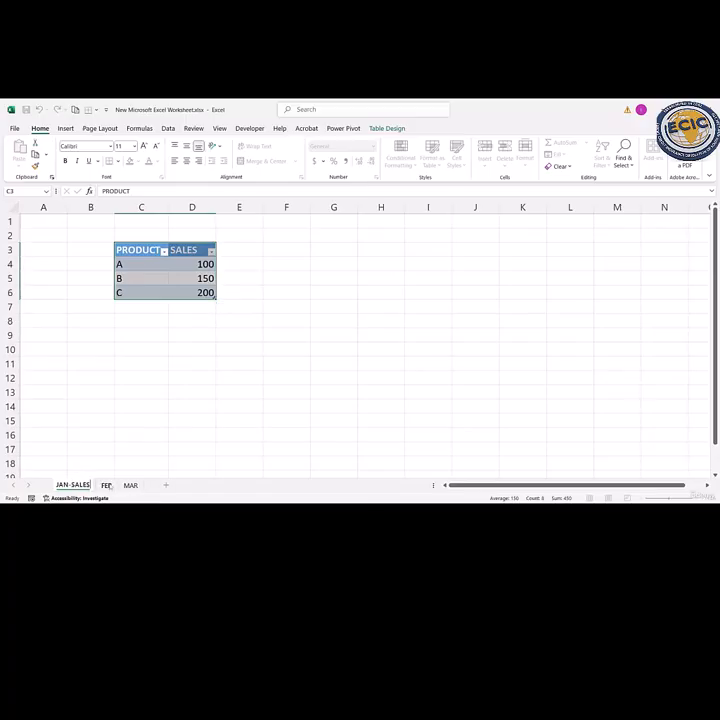
- Rename the FEB sheet as FEB-SALES
left_click(106, 485)
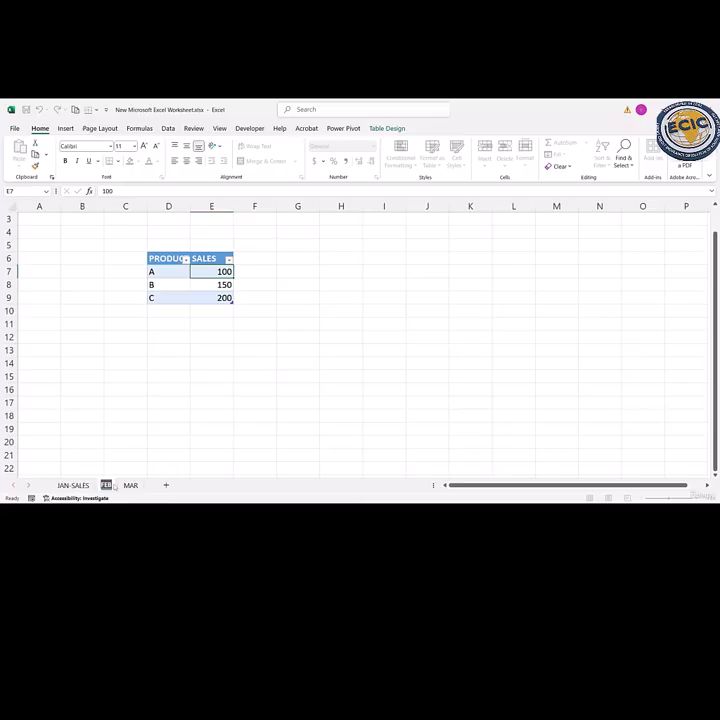
left_click(114, 486)
type("-SALES")
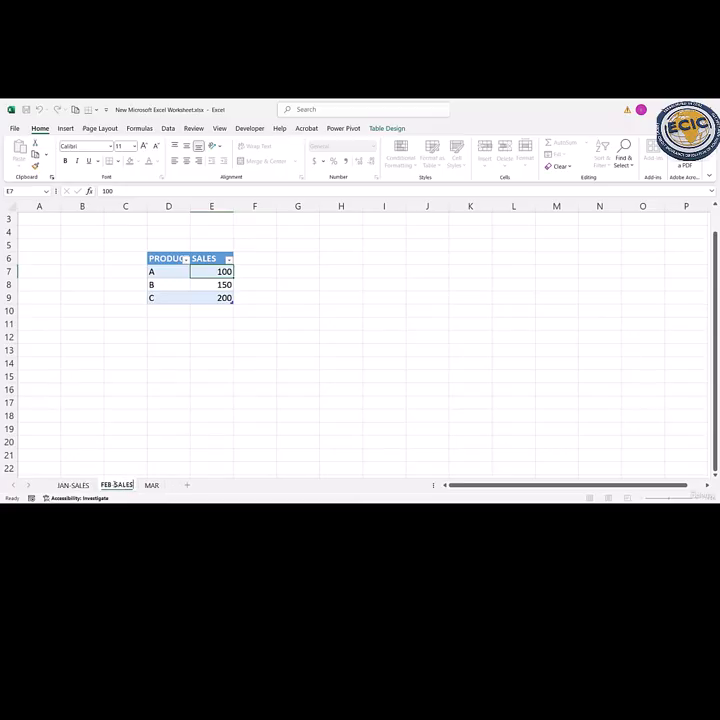
- Rename the MAR sheet as MAR-SALES
left_click(151, 485)
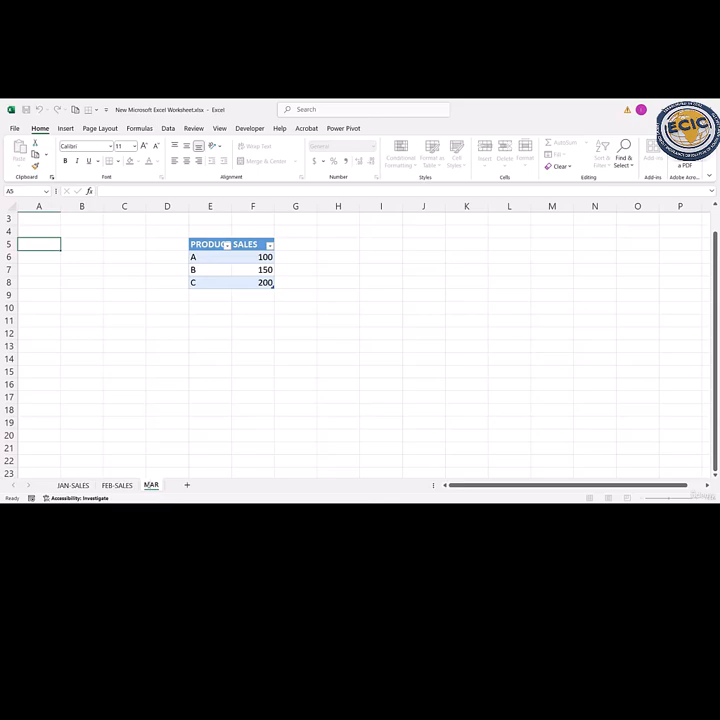
double_click(152, 485)
left_click(158, 485)
type("-SALES")
left_click(196, 447)
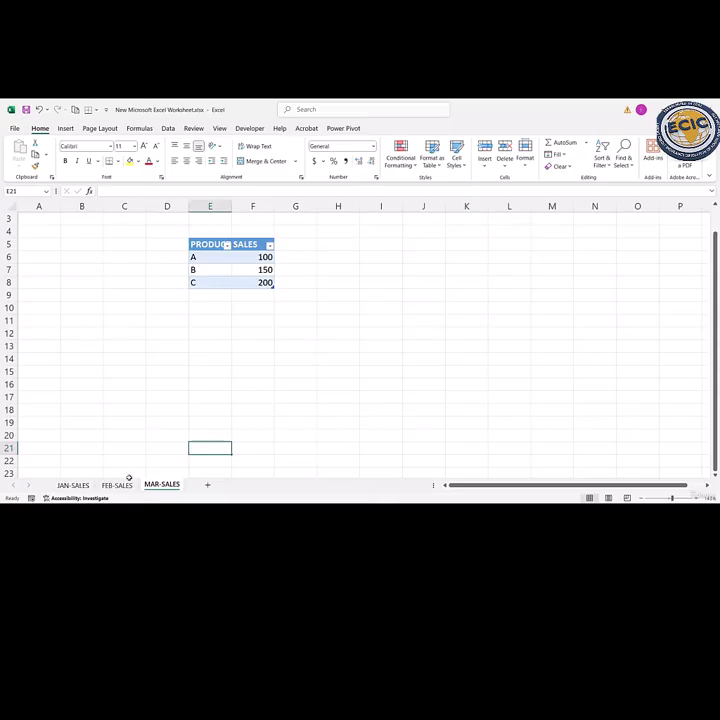
- Delete the MAR-SALES sheet from the workbook
right_click(158, 485)
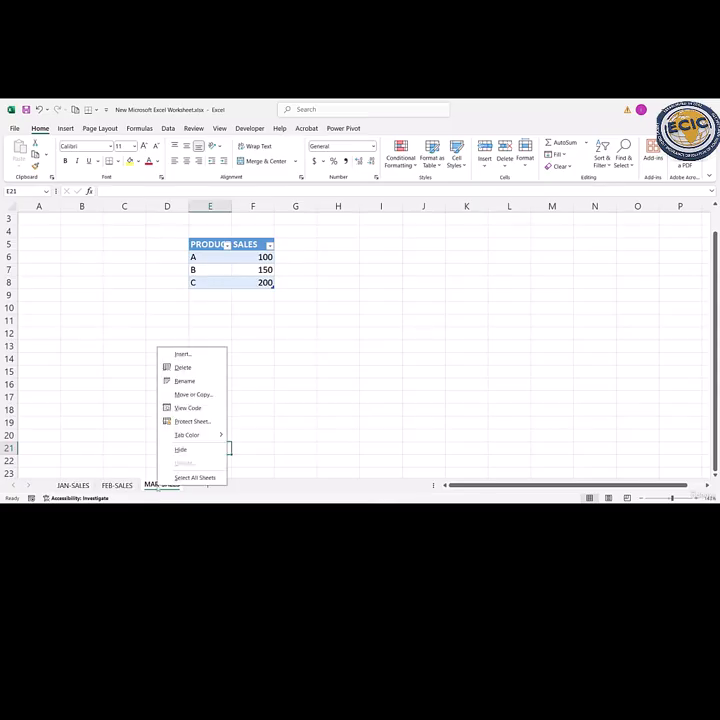
left_click(183, 368)
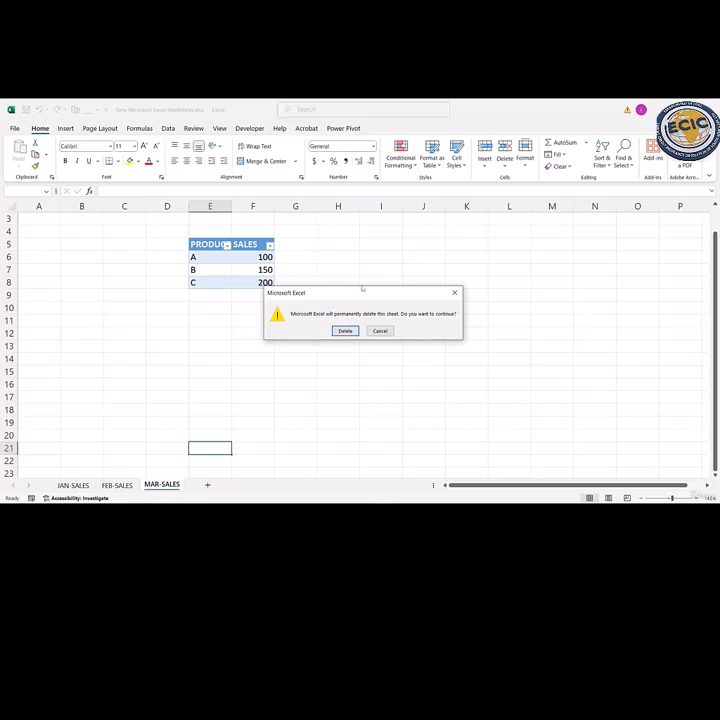
left_click(344, 331)
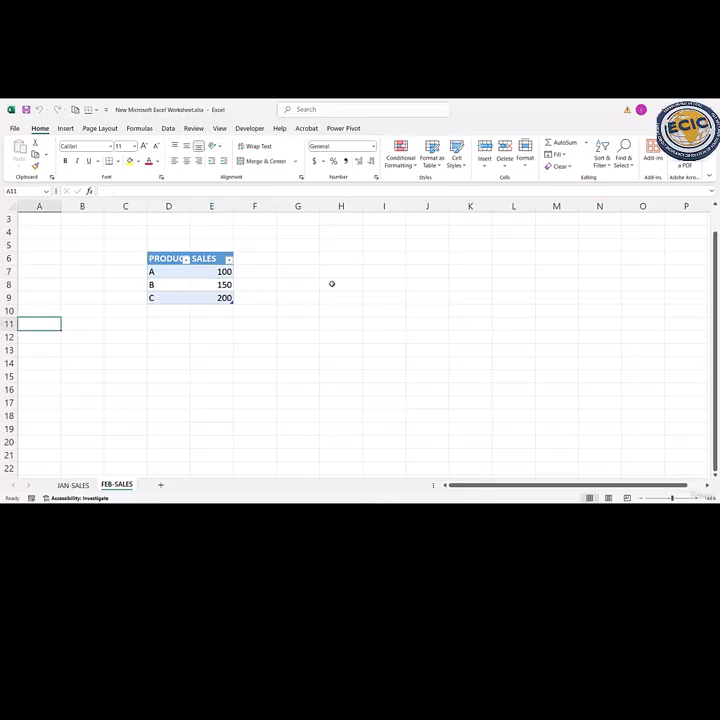
- Try to enter the formula =JAN-SALES! in cell I5 of the FEB-SALES sheet to reference the JAN-SALES sheet
left_click(395, 252)
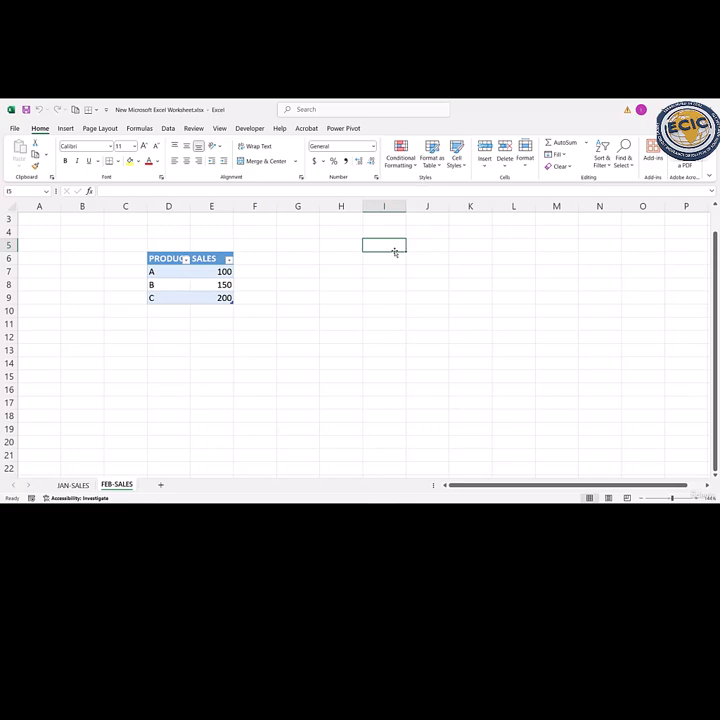
type("=")
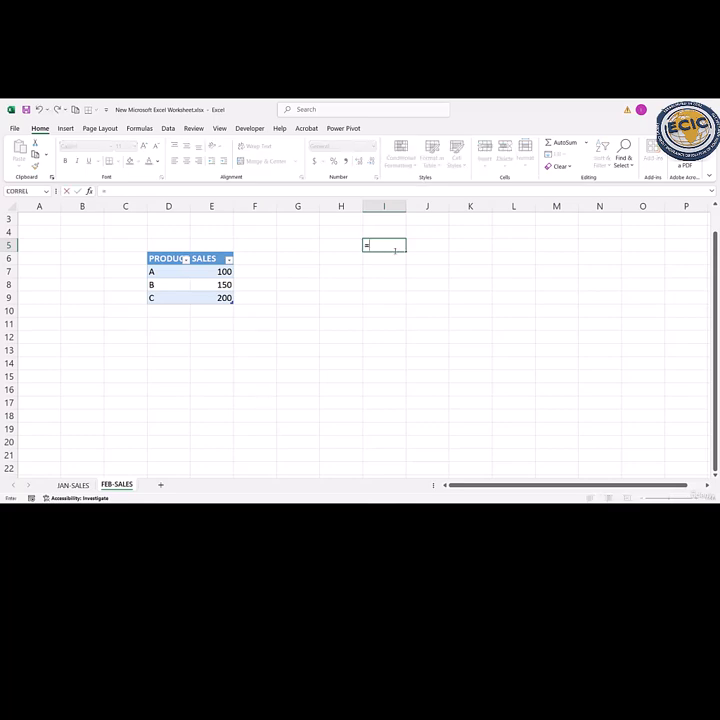
type("JAN")
type("-SALES")
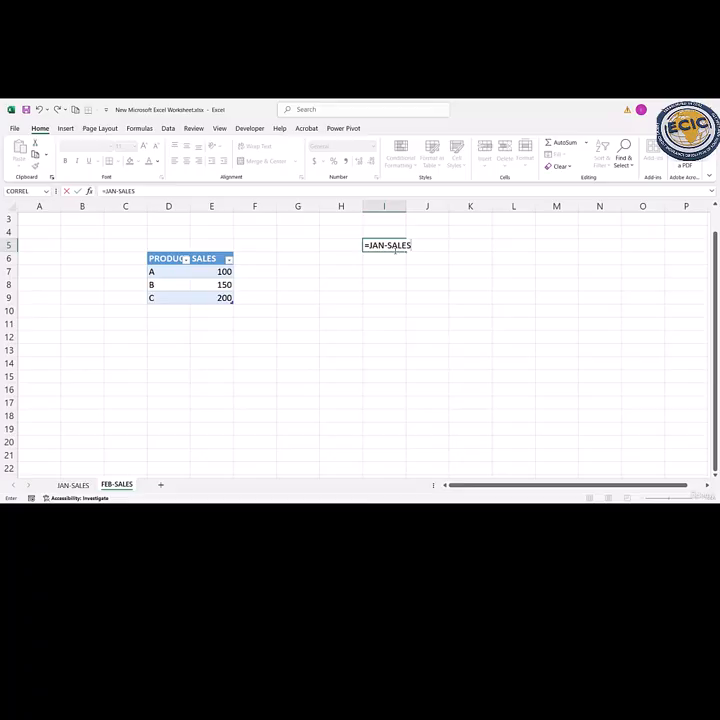
type("!")
key("Return")
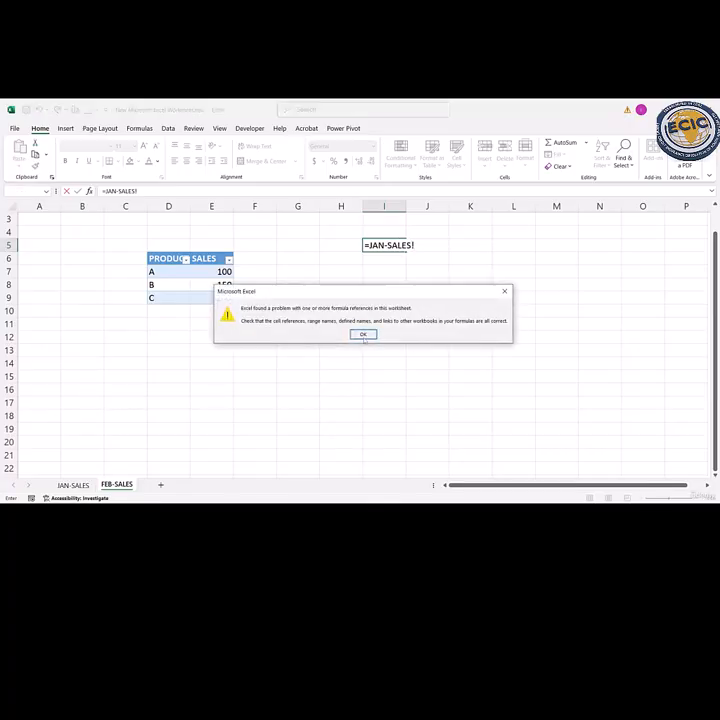
left_click(363, 335)
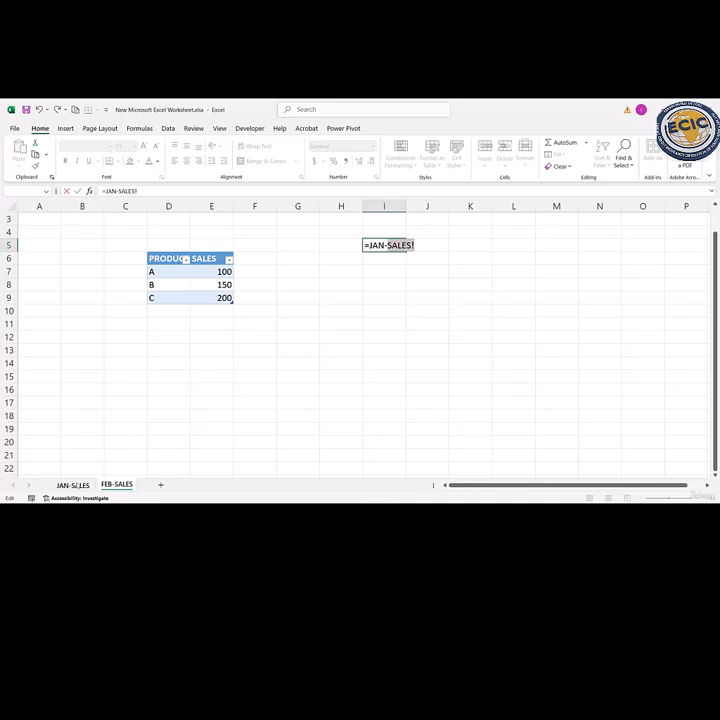
left_click(78, 484)
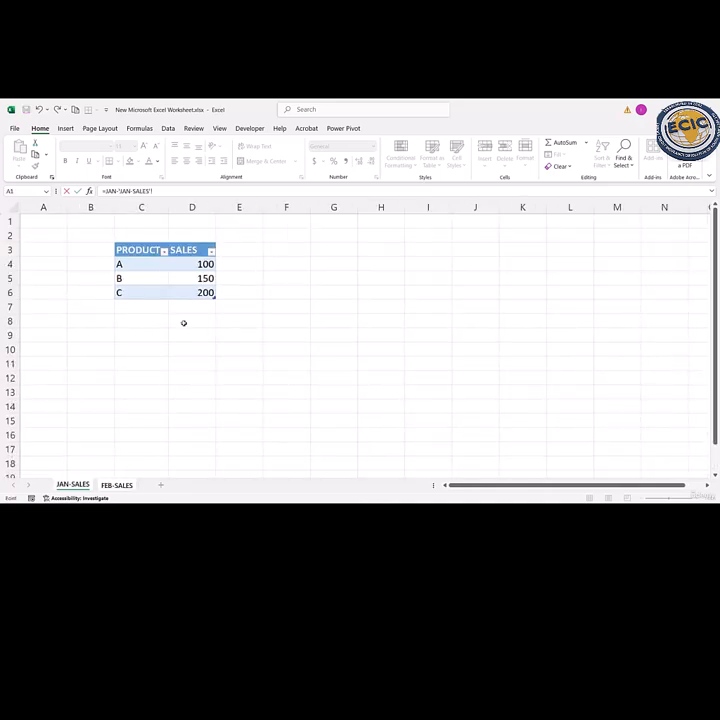
key("Escape")
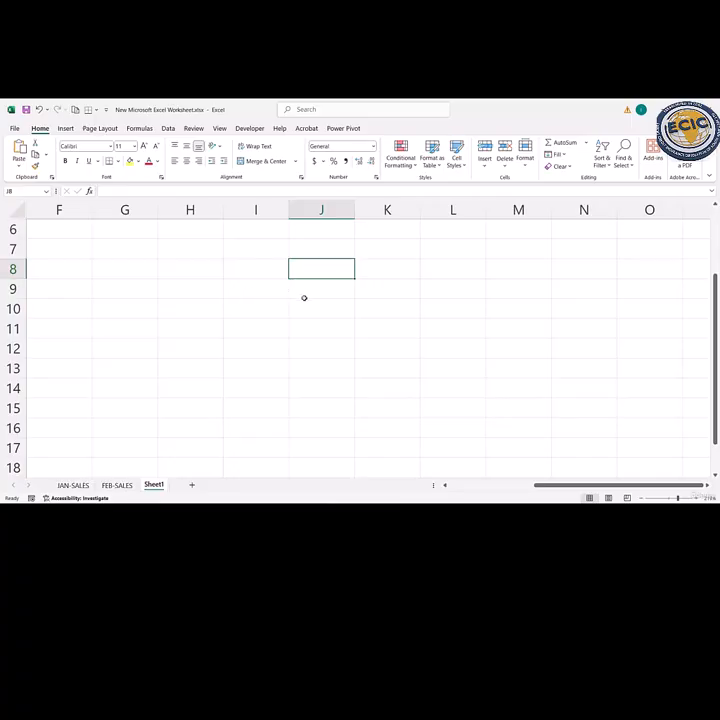
- Examine the column, bar, pie, line, area and combo chart types available for insertion on Sheet1
key("Home")
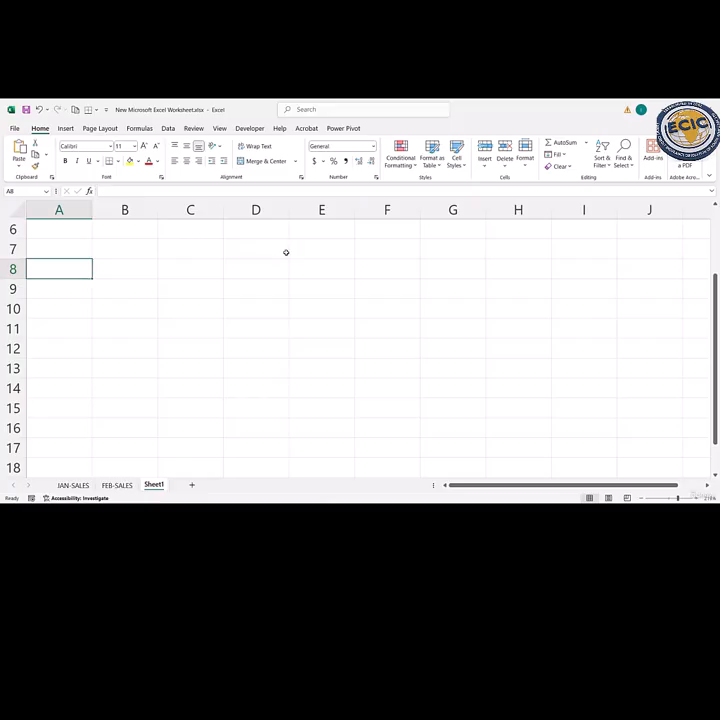
left_click(285, 252)
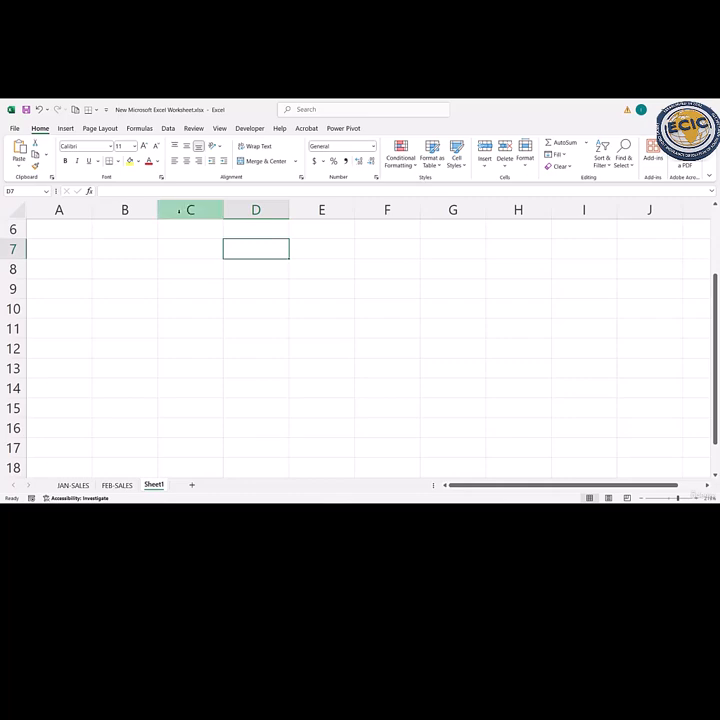
left_click(65, 129)
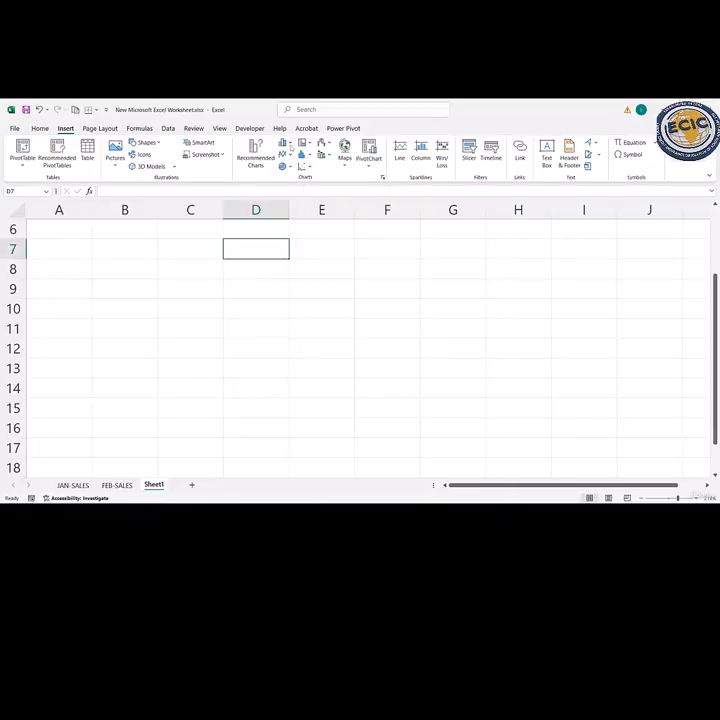
left_click(290, 144)
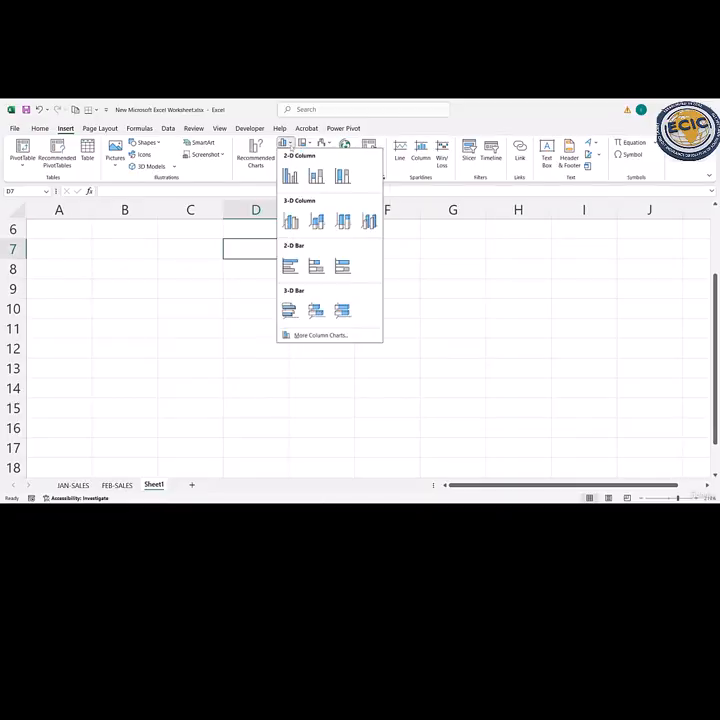
left_click(230, 254)
left_click(289, 167)
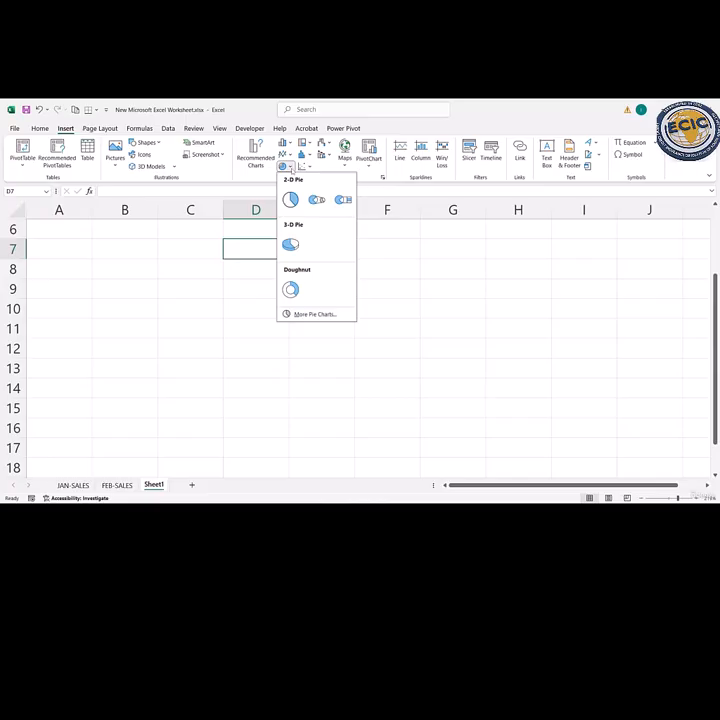
left_click(231, 247)
left_click(289, 156)
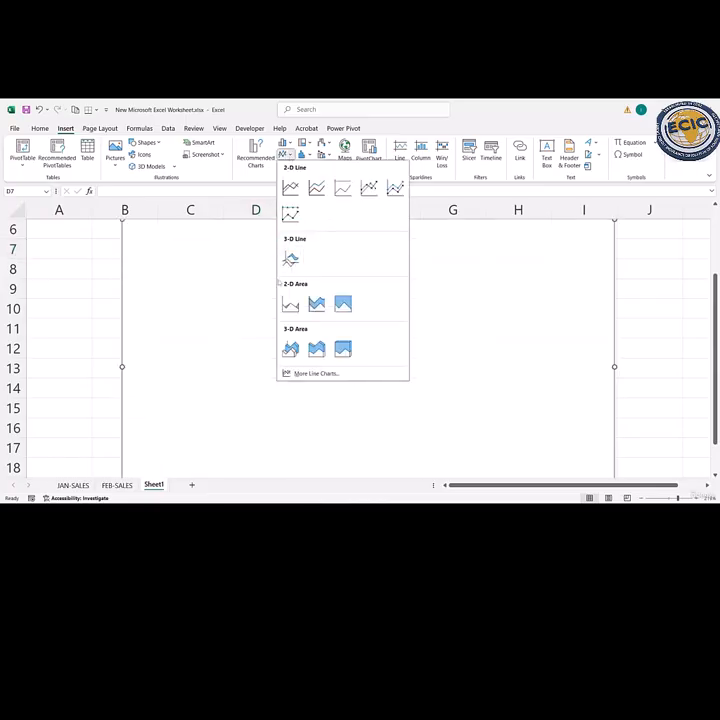
left_click(263, 292)
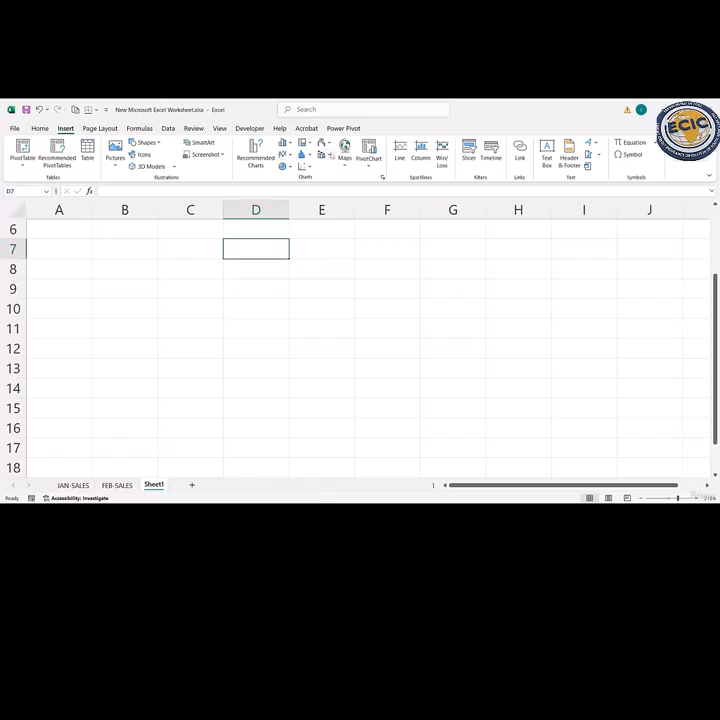
left_click(324, 156)
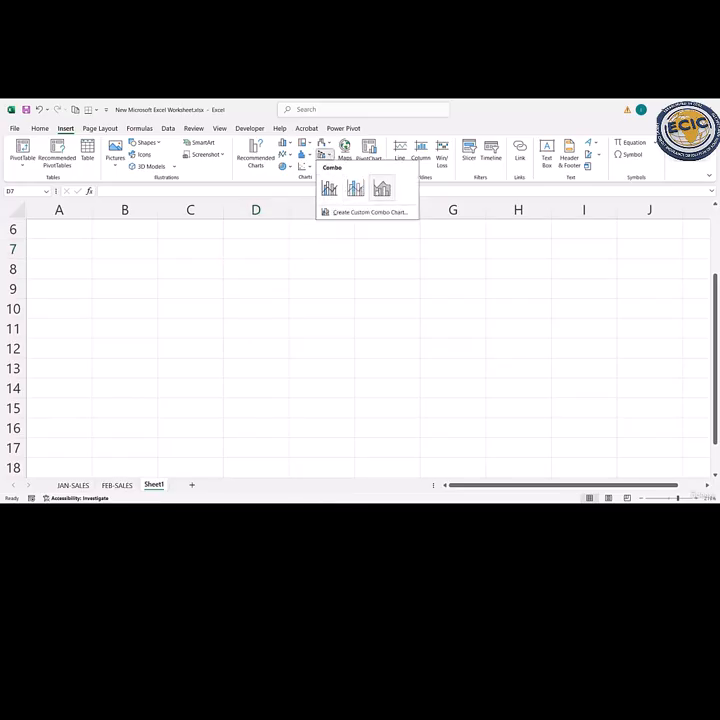
left_click(274, 246)
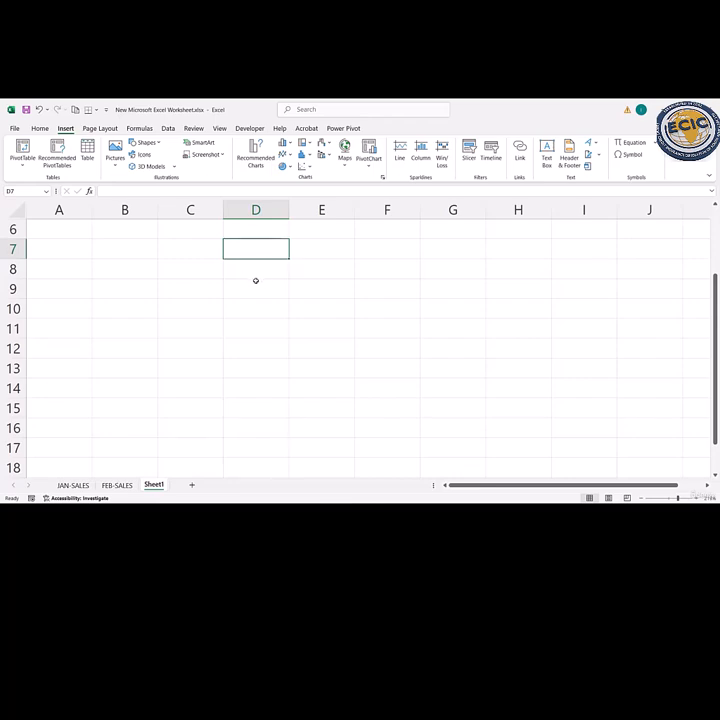
- Enter the headers MONTH in cell C7 and SALES in cell D7 of Sheet1
left_click(245, 268)
left_click(199, 255)
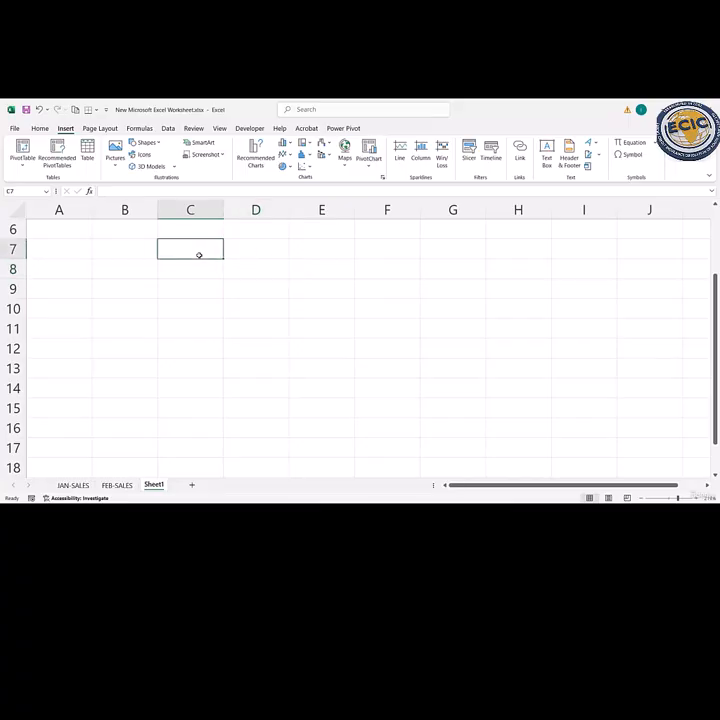
type("MONTH")
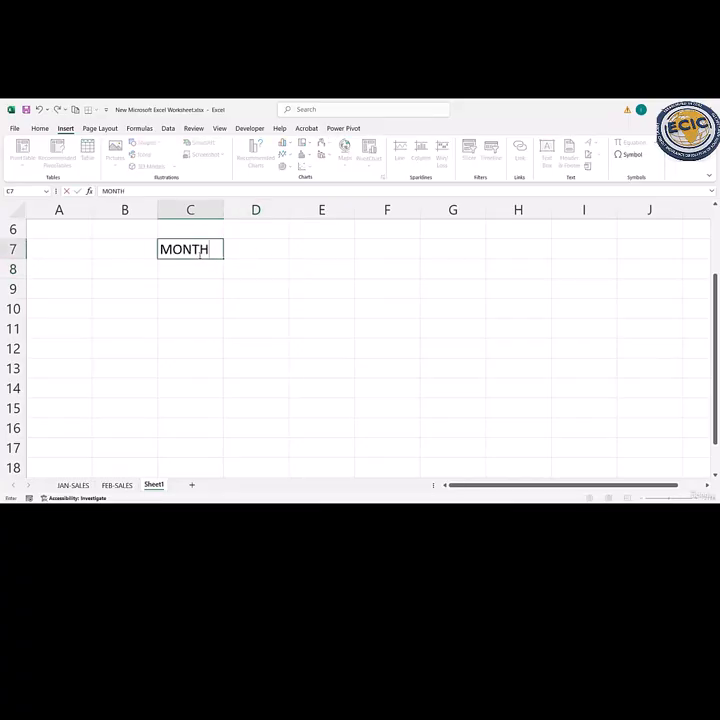
key("Tab")
type("SALES")
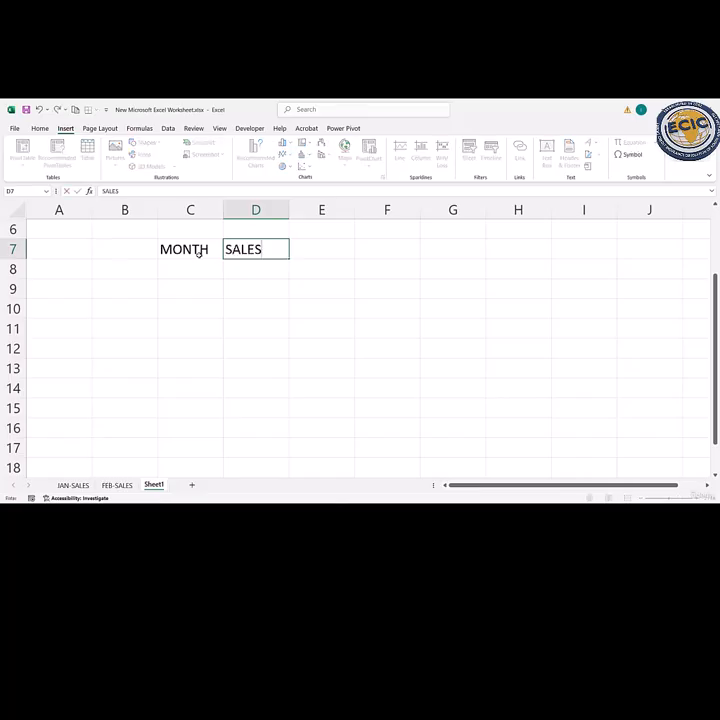
key("Return")
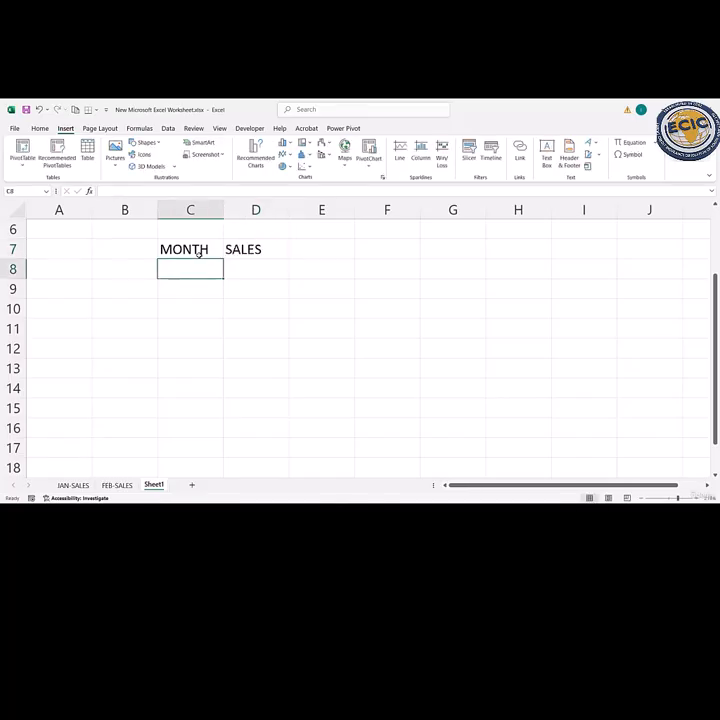
- List the months JAN, FEB, MAR and APR in cells C8 to C11 under the MONTH header
type("JAN")
key("Return")
type("FE")
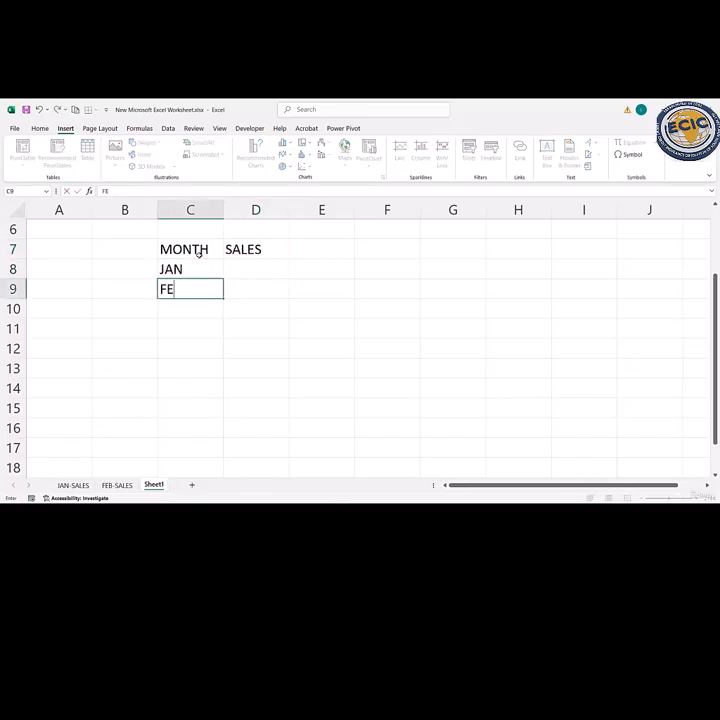
type("B")
key("Return")
type("MAR")
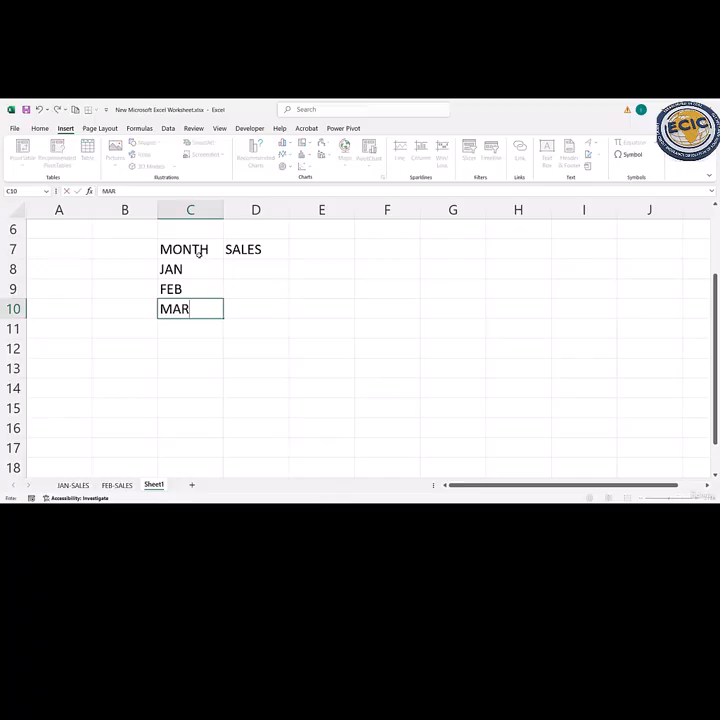
key("Return")
type("APR")
key("Return")
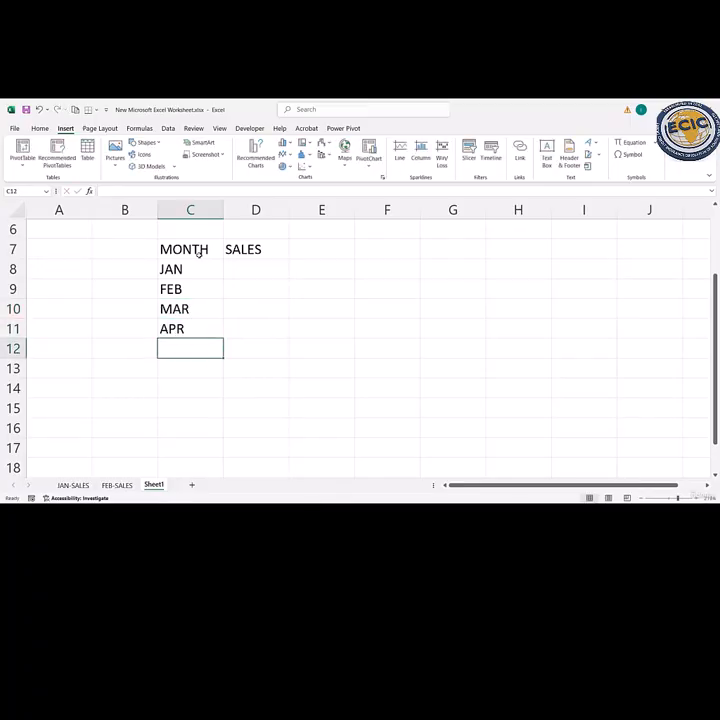
- Enter the sales figures 1200, 1500, 1700 and 1300 for JAN to APR in cells D8 to D11
left_click(234, 266)
left_click(234, 266)
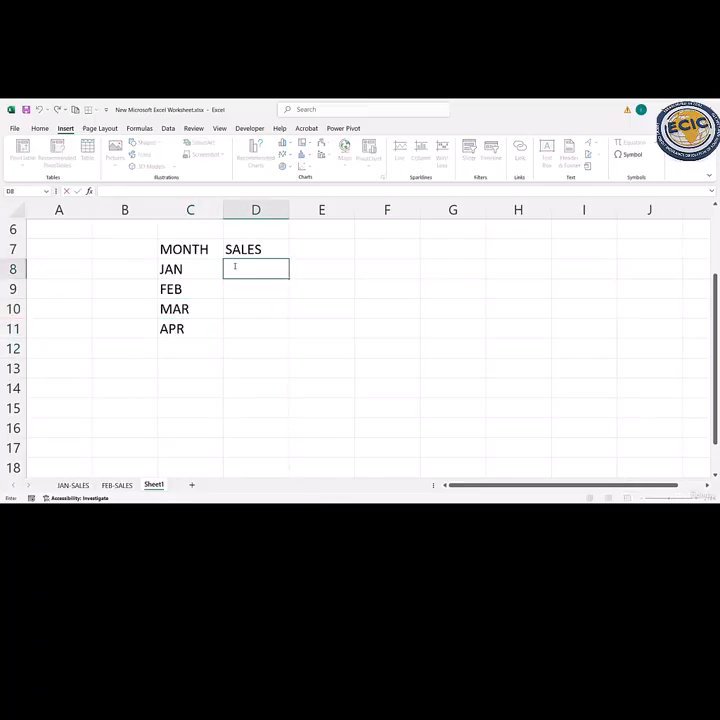
type("1200")
key("Return")
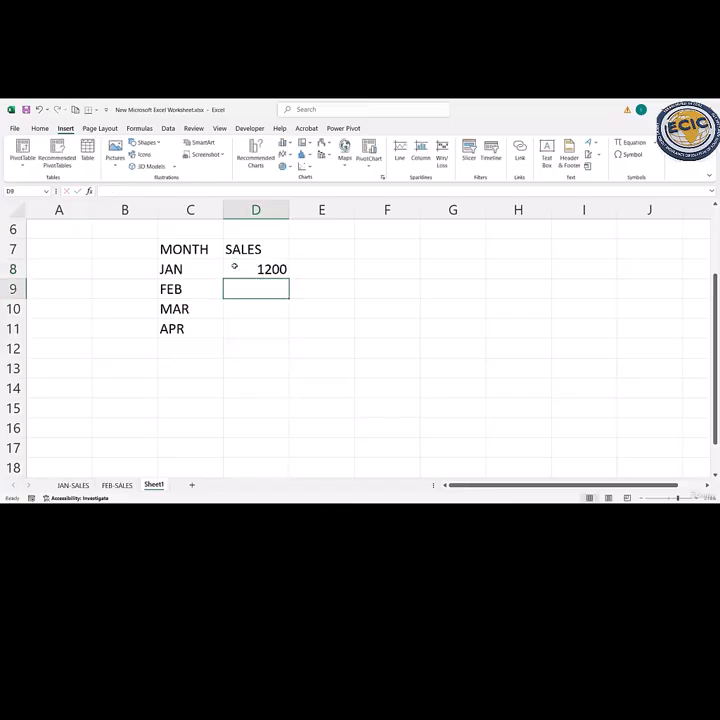
type("1500")
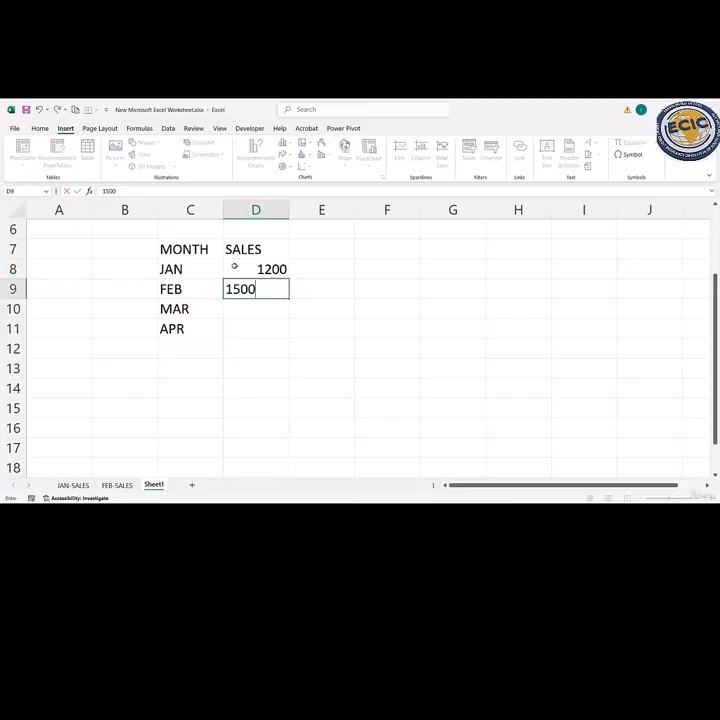
key("Return")
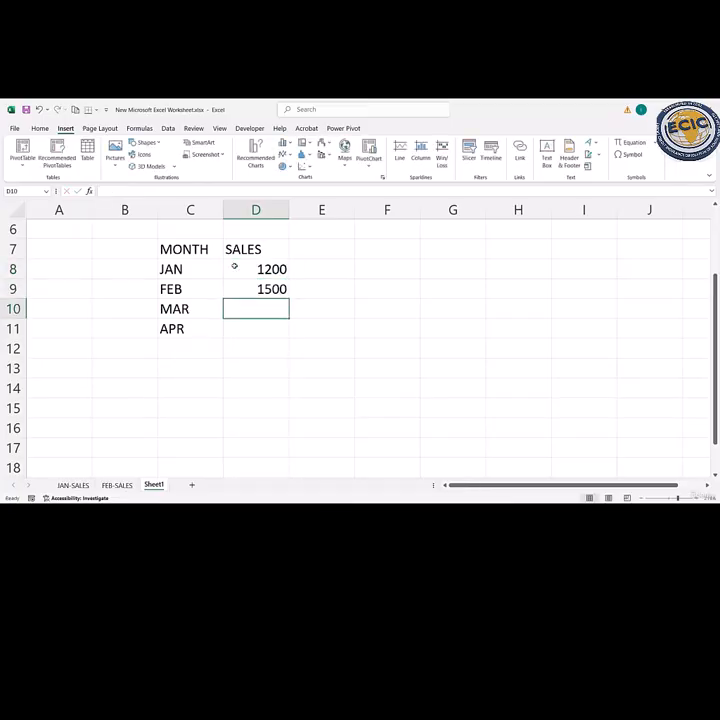
type("1700")
key("Return")
type("1")
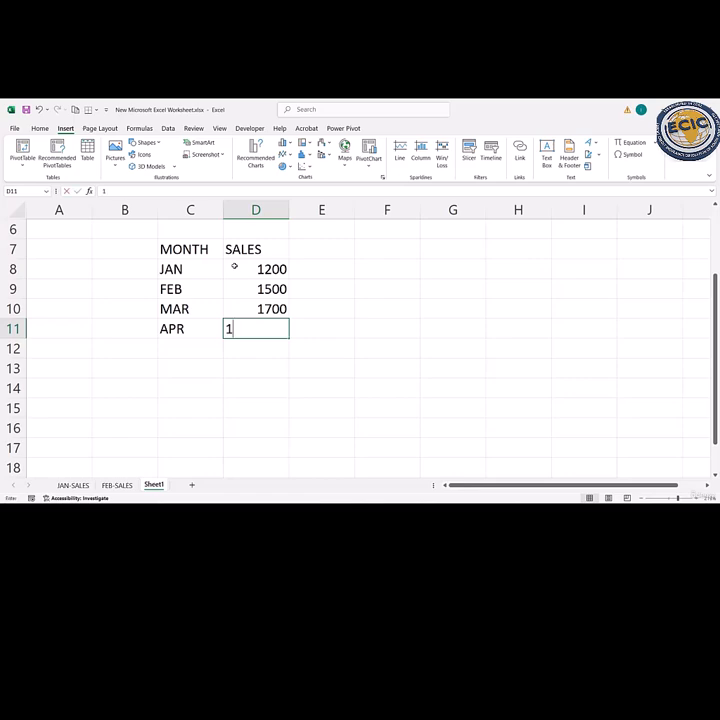
type("300")
key("Return")
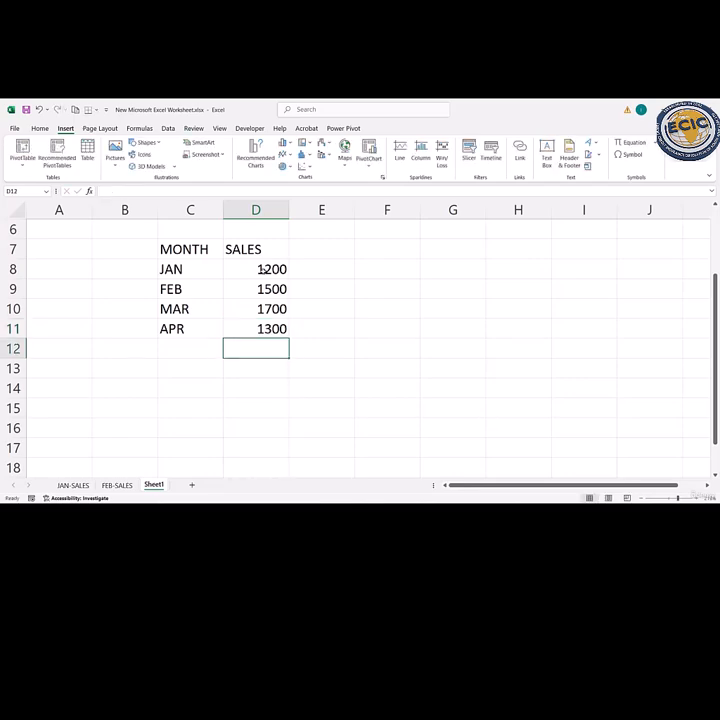
- Format the sales figures in D8:D11 as dollar accounting amounts without decimal places
left_click(261, 269)
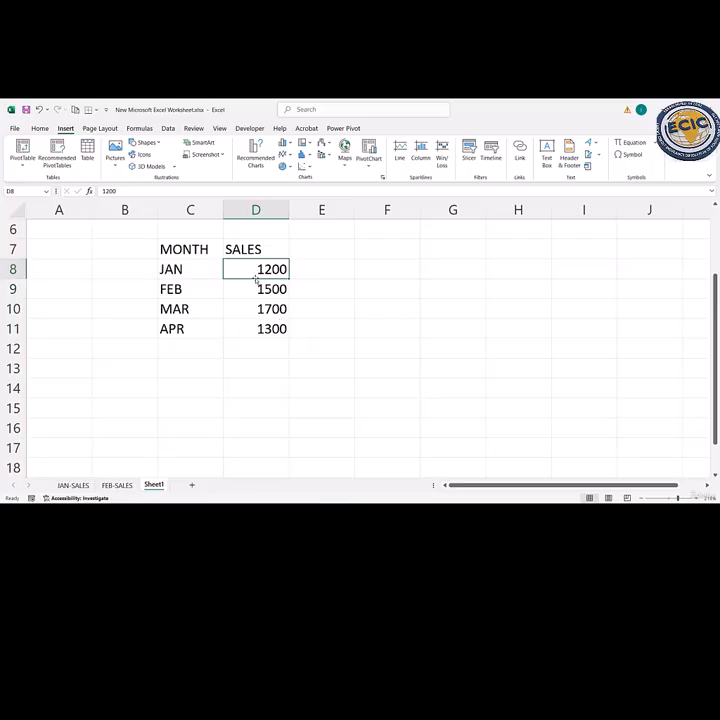
left_click_drag(248, 268, 257, 328)
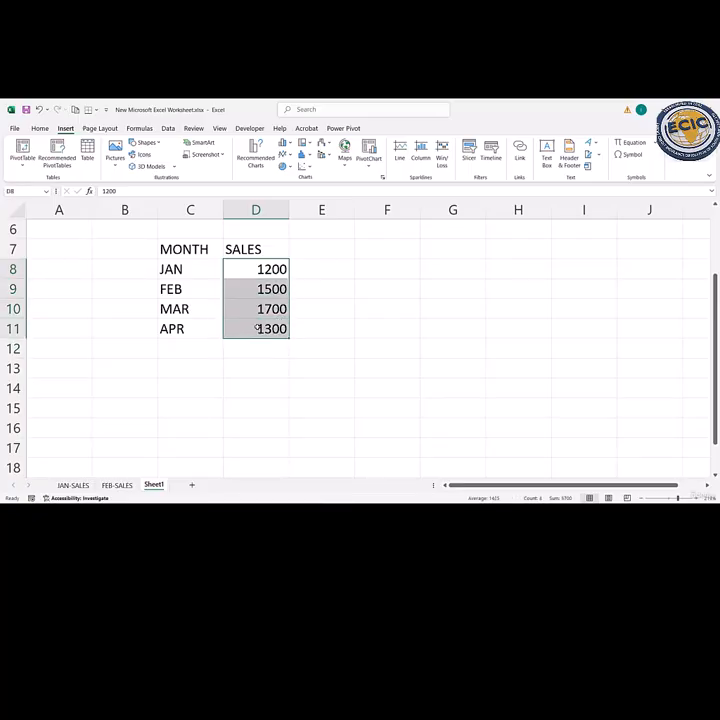
left_click(40, 128)
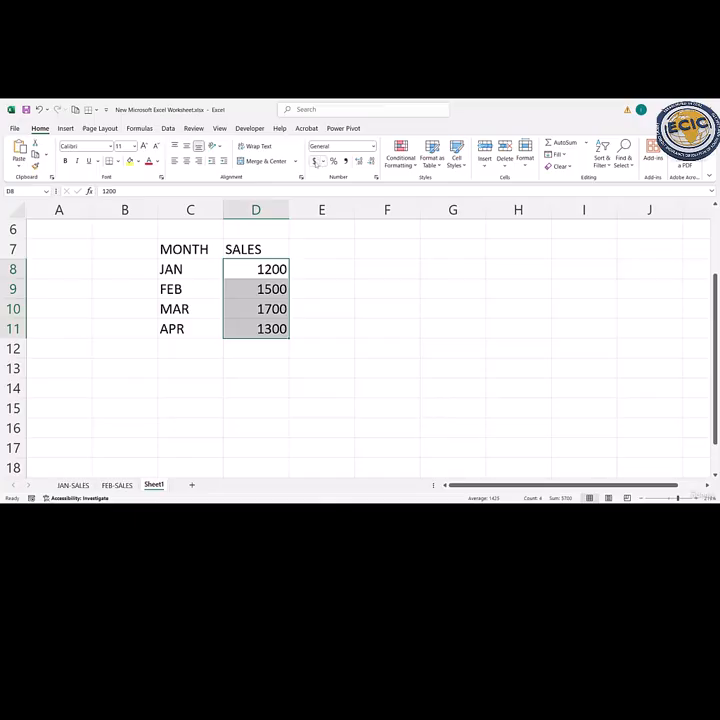
left_click(315, 161)
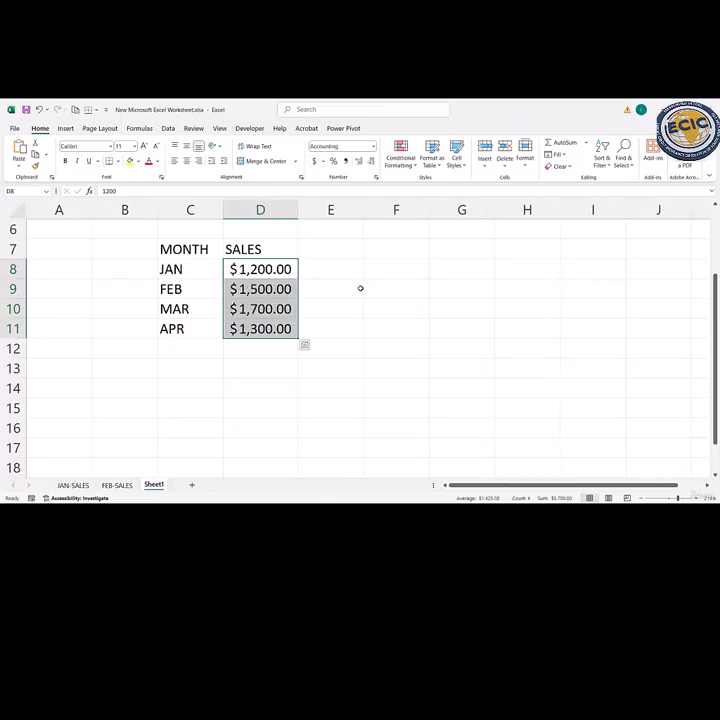
left_click(371, 162)
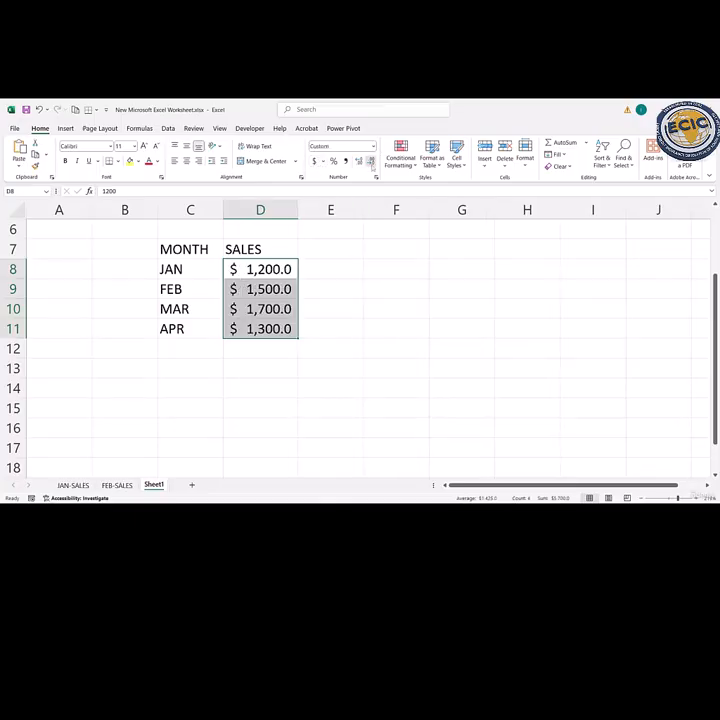
left_click(371, 162)
- Convert the range C7:D11 into a table with MONTH and SALES as its header row
left_click_drag(196, 240, 253, 328)
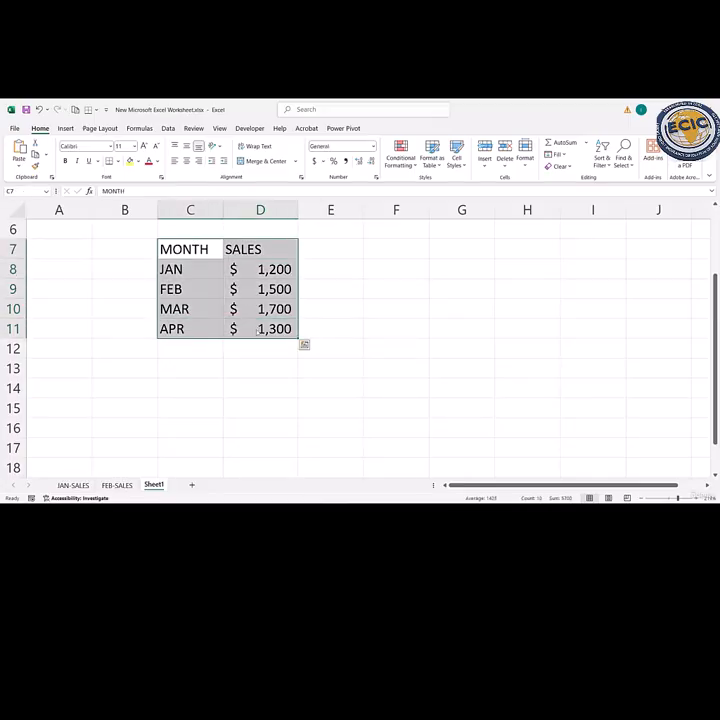
key("ctrl+t")
key("Return")
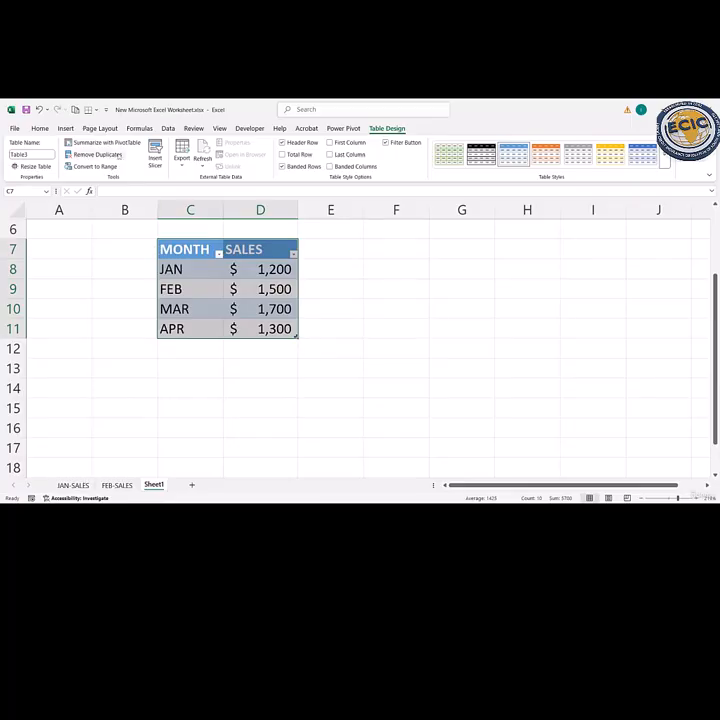
- Preview the stacked and 3-D column variants and insert a Clustered Column chart of the monthly sales
left_click(65, 128)
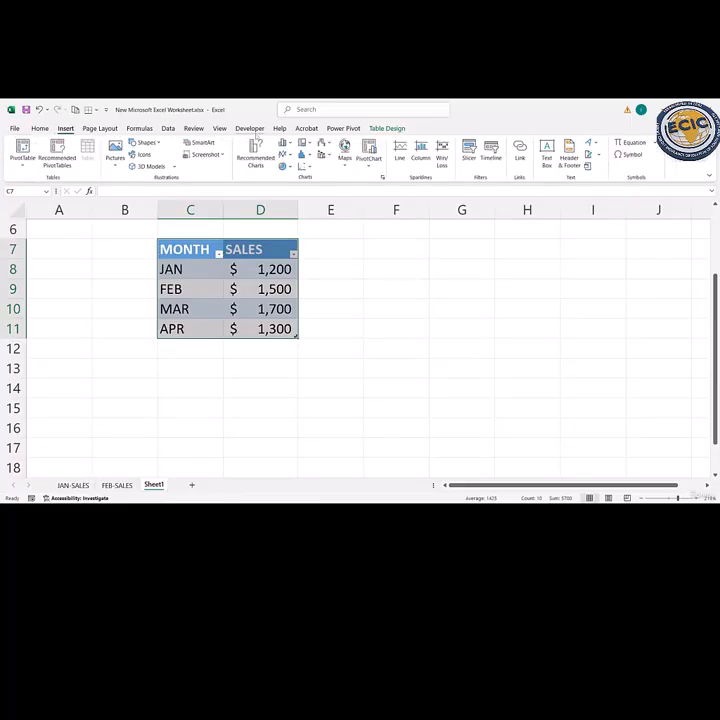
left_click(256, 152)
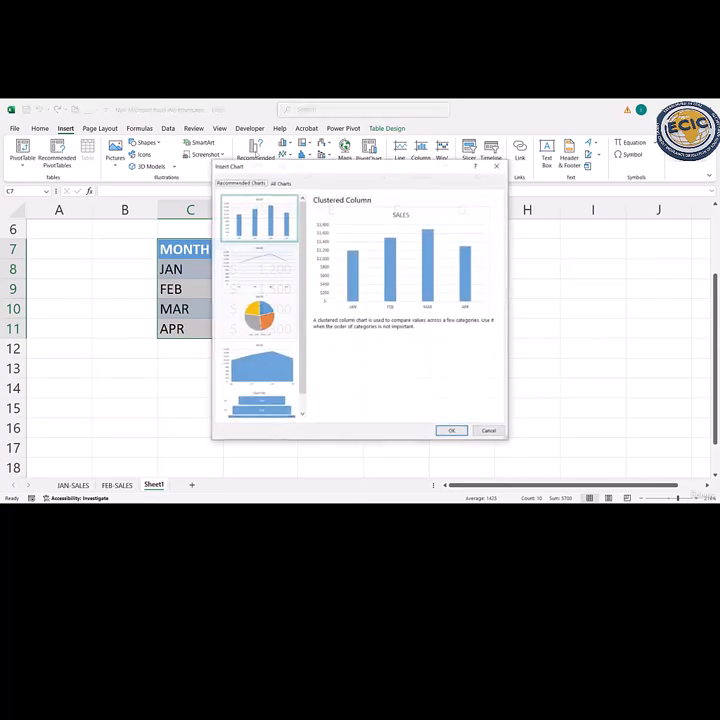
left_click(281, 183)
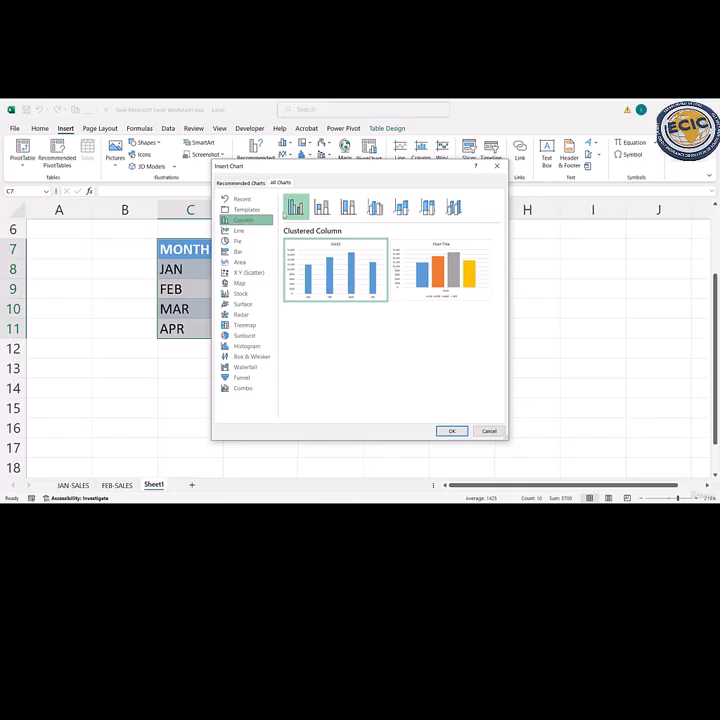
left_click(321, 207)
left_click(370, 208)
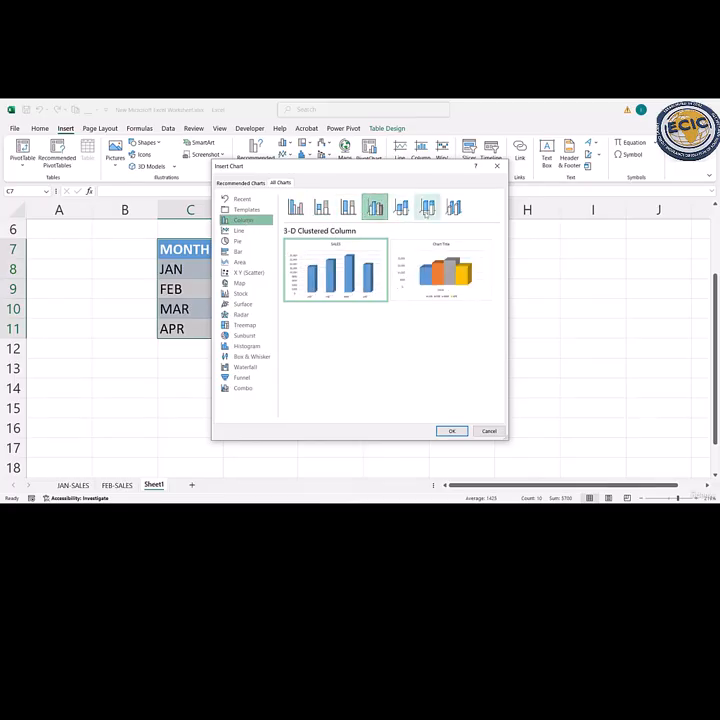
left_click(427, 208)
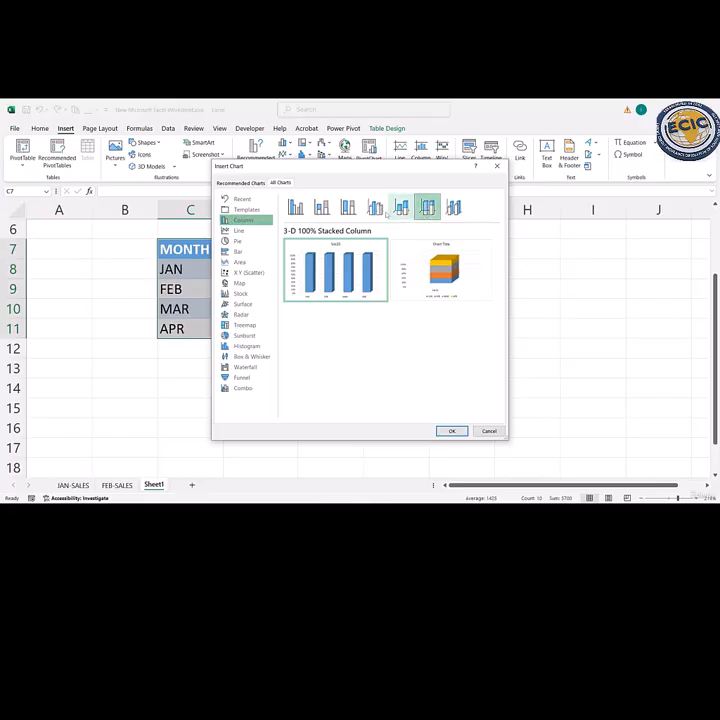
left_click(295, 207)
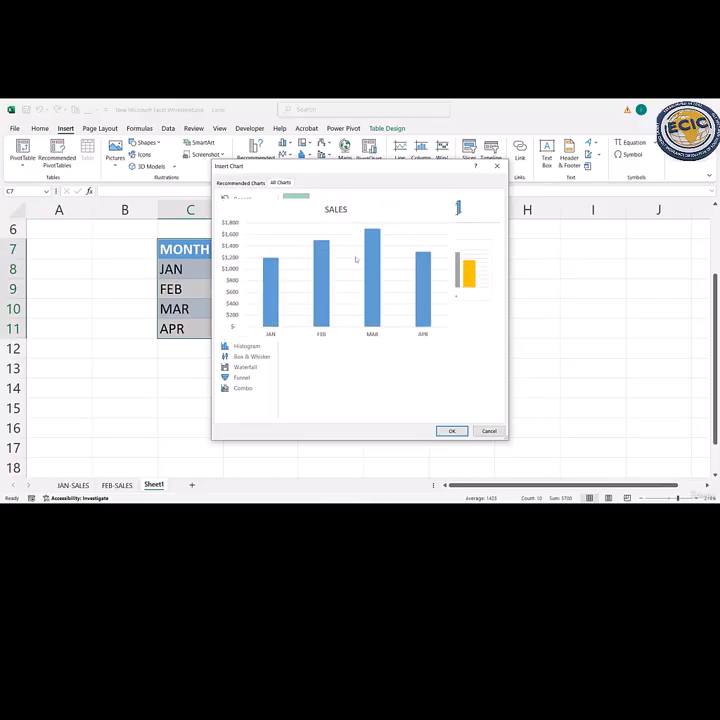
left_click(451, 431)
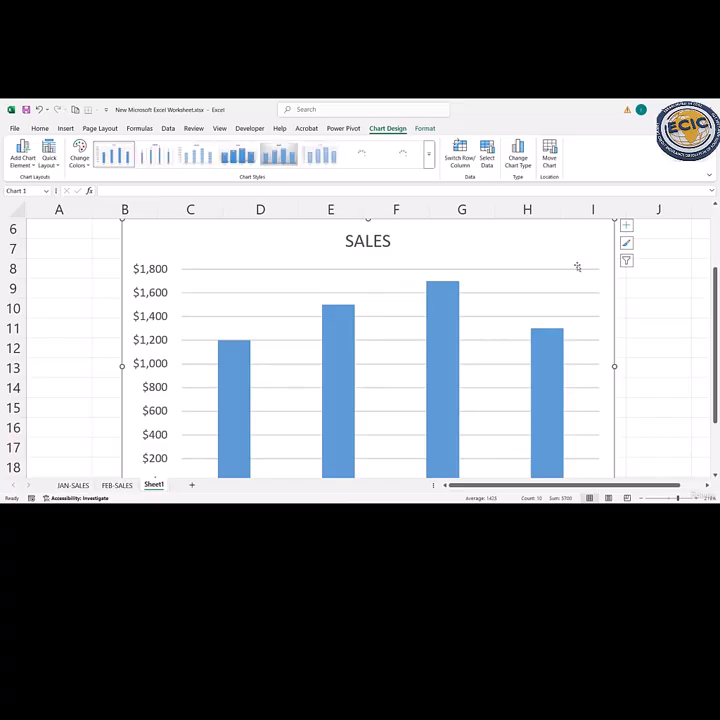
- Shrink the column chart and reposition it over columns B to H so that it fits entirely in view
left_click_drag(505, 252, 511, 272)
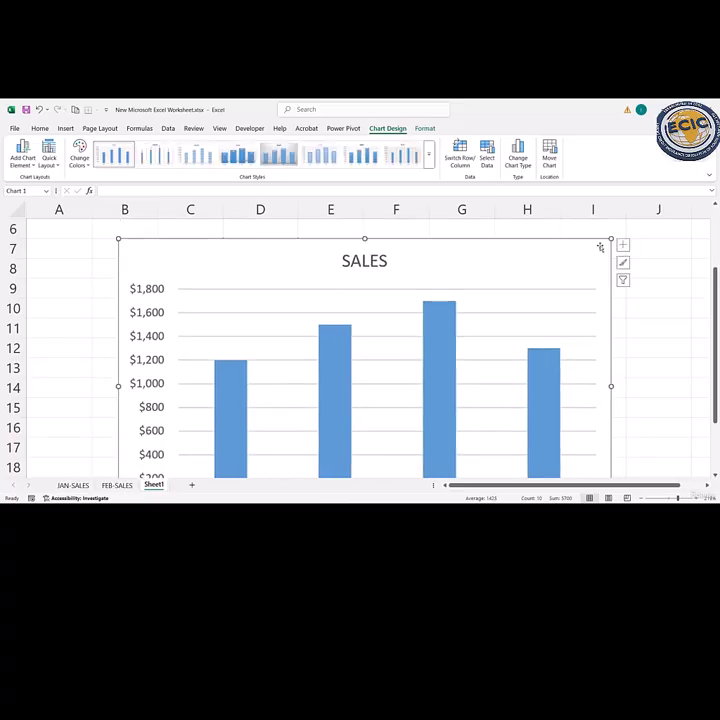
left_click_drag(611, 240, 542, 287)
left_click_drag(504, 316, 514, 255)
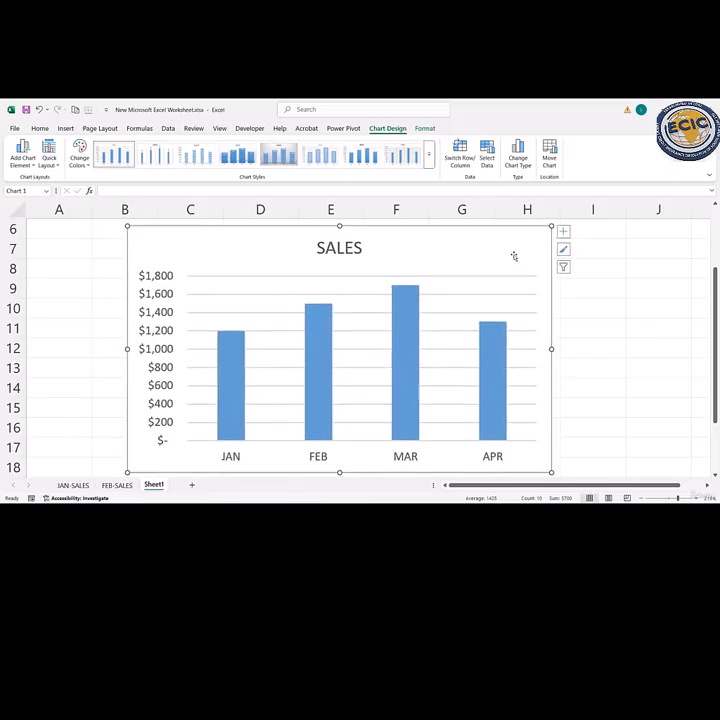
- Add data labels to the SALES column chart and delete the chart from Sheet1
left_click(563, 231)
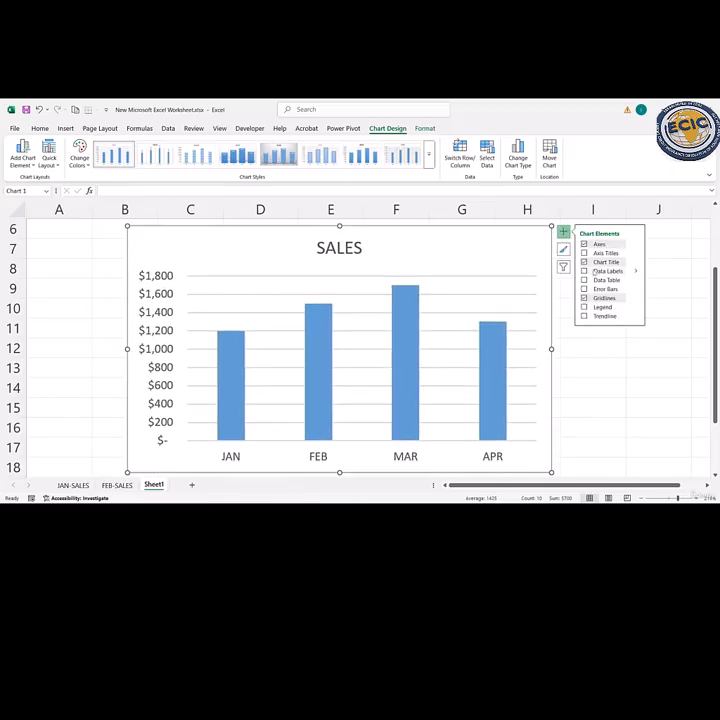
left_click(584, 271)
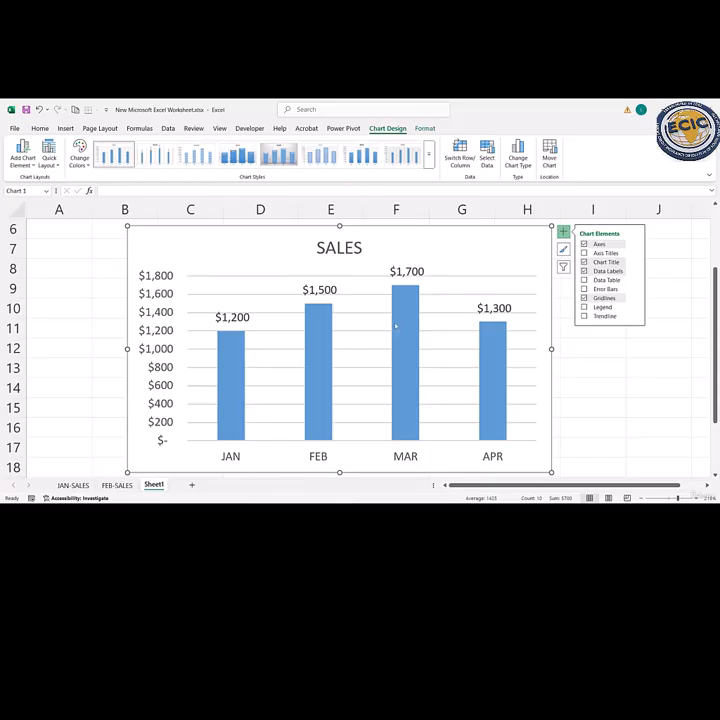
mouse_move(403, 327)
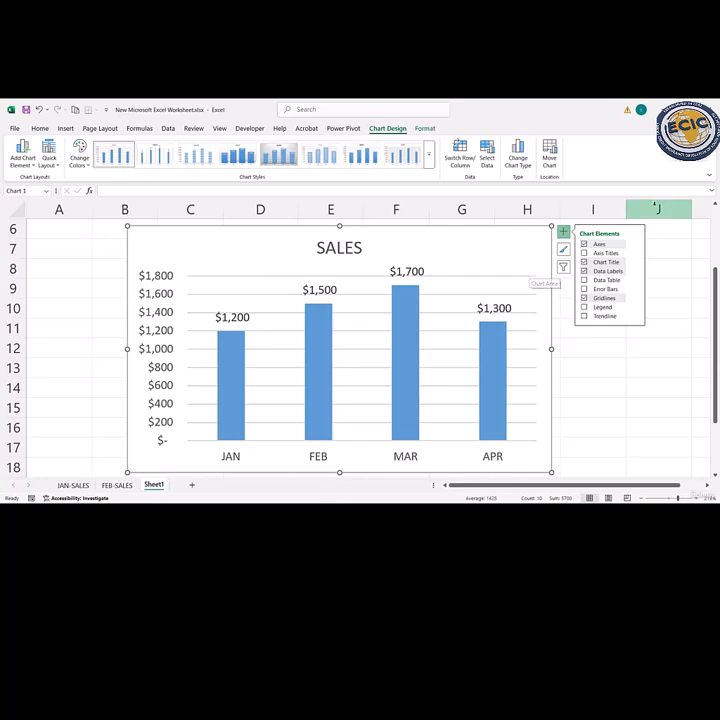
key("Delete")
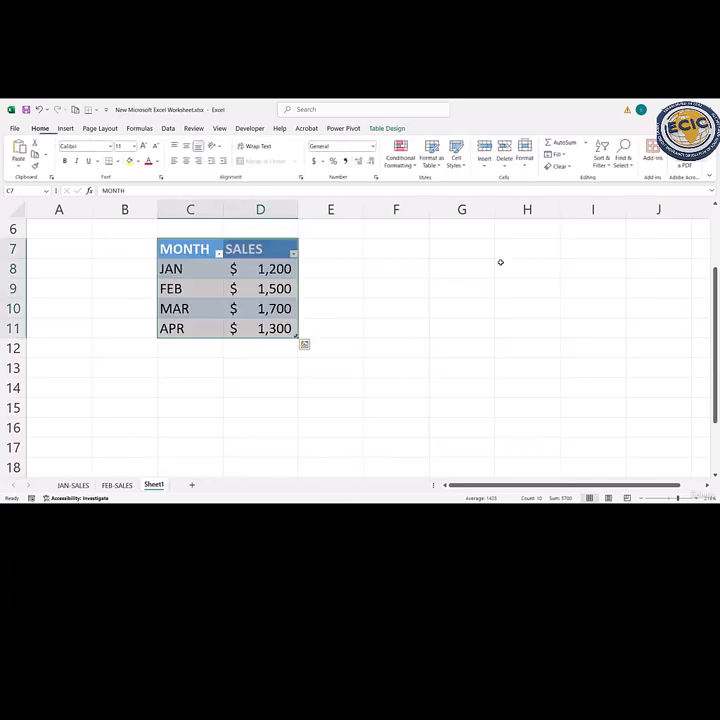
- Insert a Clustered Bar chart of the monthly sales and move and shrink it to fit in view
left_click(65, 128)
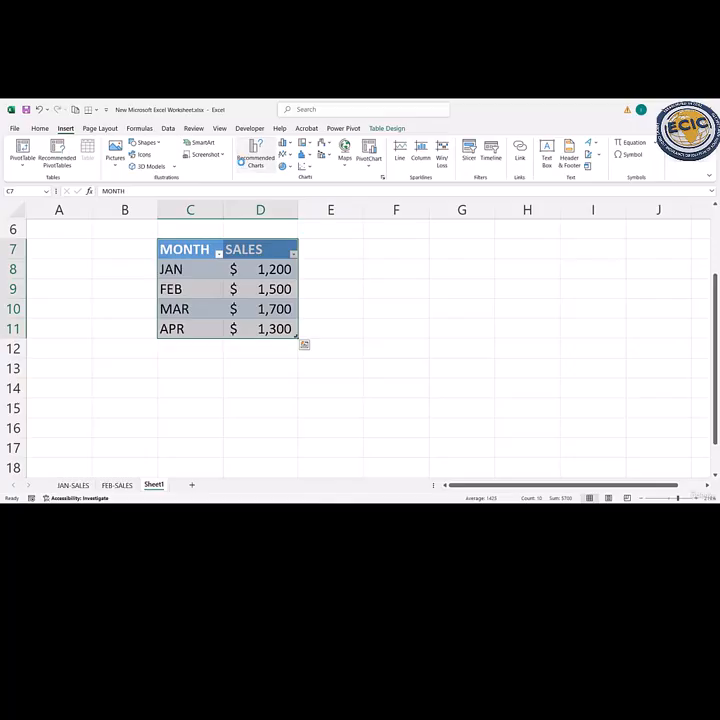
left_click(255, 157)
left_click(280, 183)
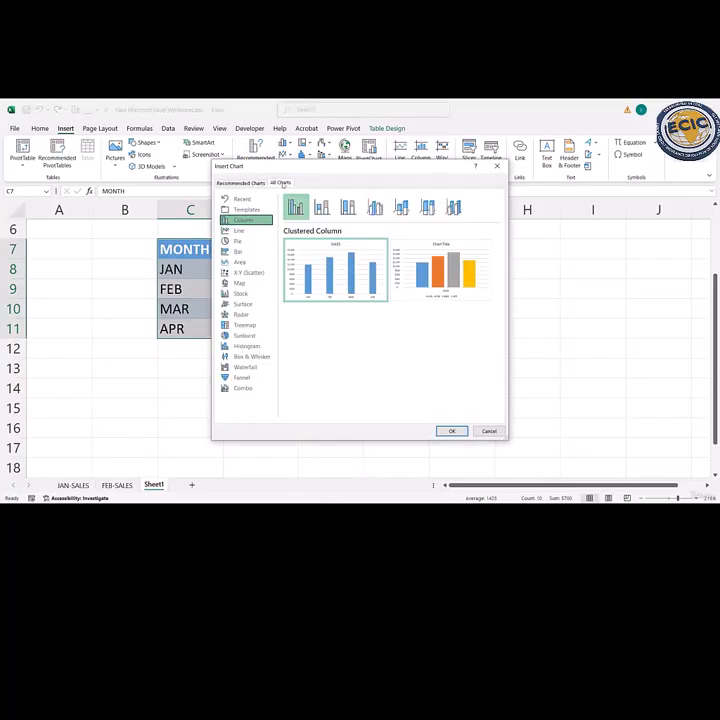
left_click(237, 251)
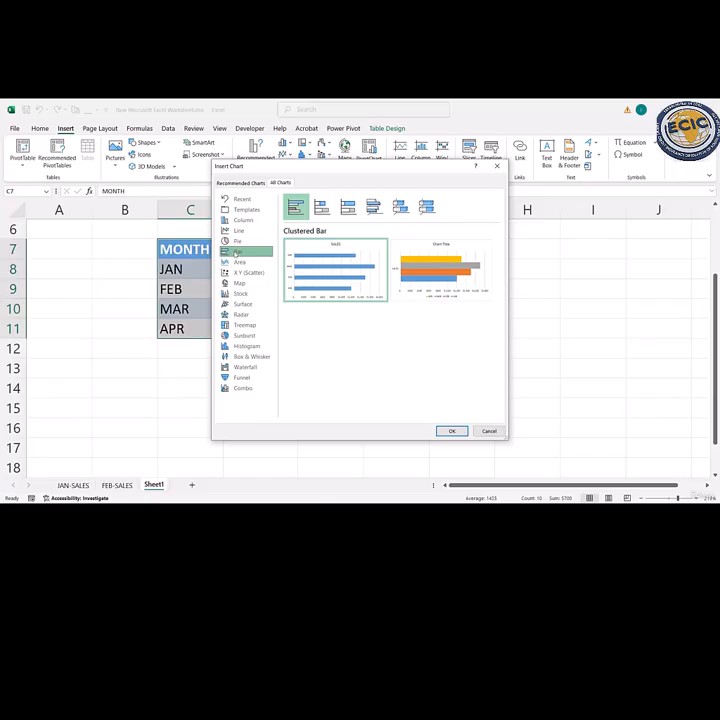
left_click(452, 431)
left_click_drag(553, 252, 552, 271)
left_click_drag(613, 240, 540, 238)
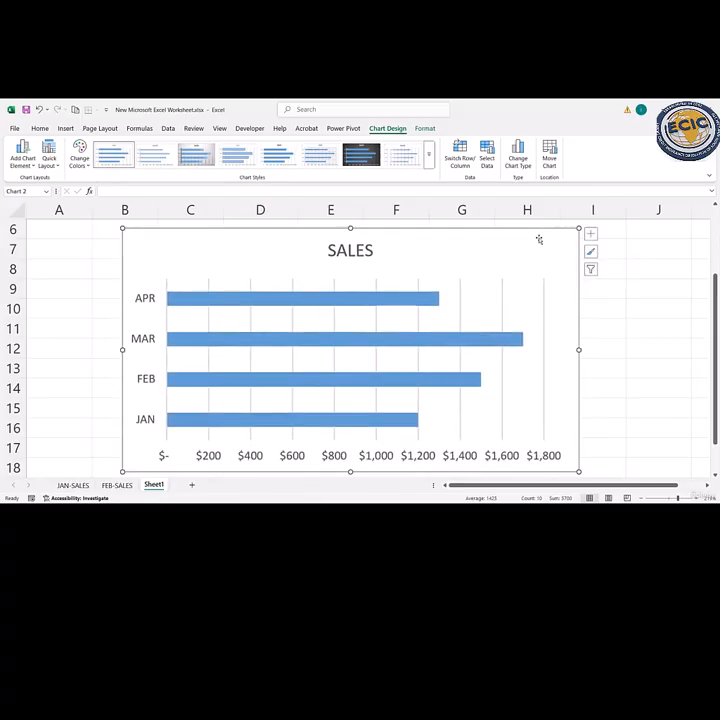
- Add data labels, a legend and a trendline to the SALES bar chart and delete the chart
left_click(591, 234)
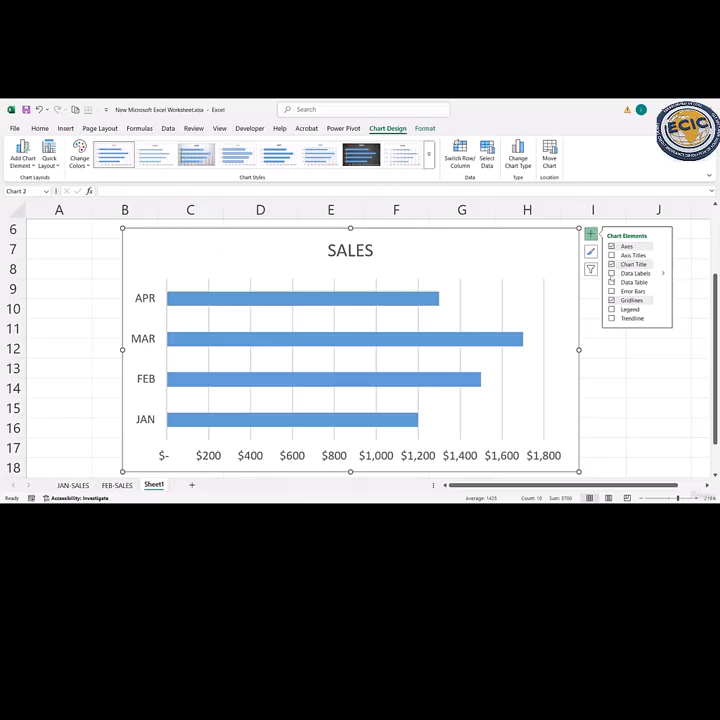
left_click(611, 273)
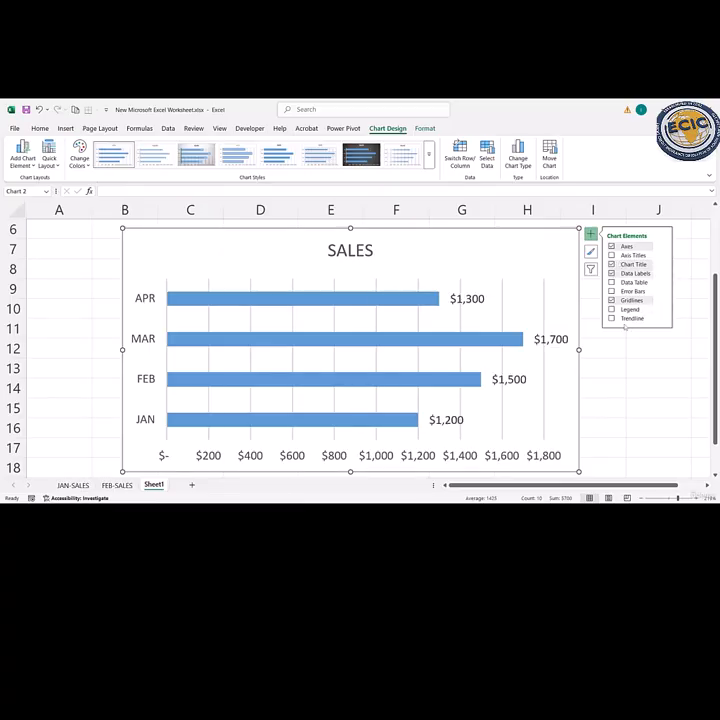
left_click(611, 309)
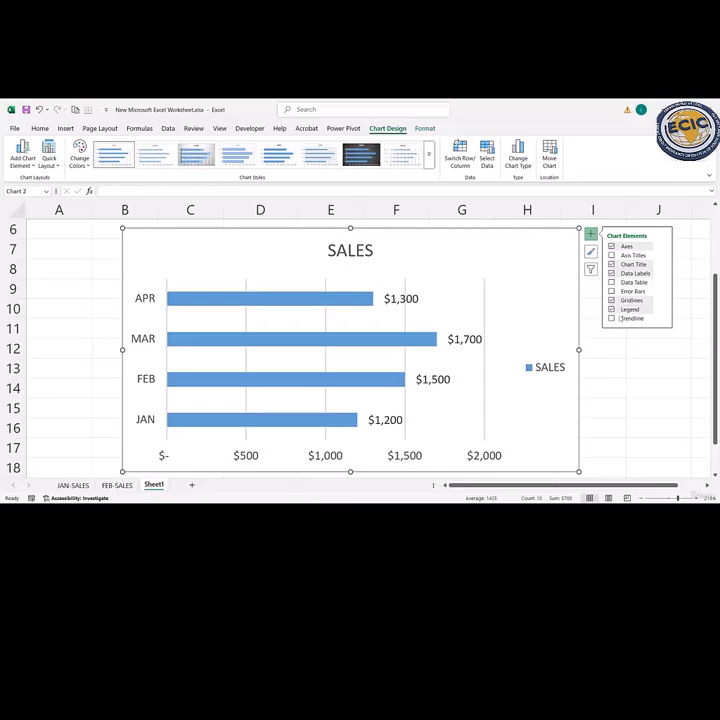
left_click(612, 319)
key("Delete")
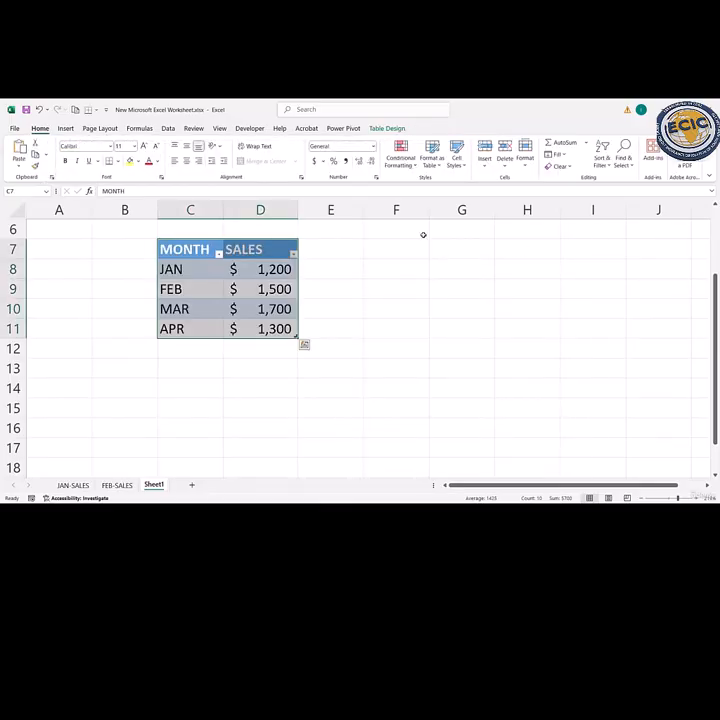
- Insert a Line chart of the monthly sales from the MONTH and SALES table and nudge it into place
left_click(65, 129)
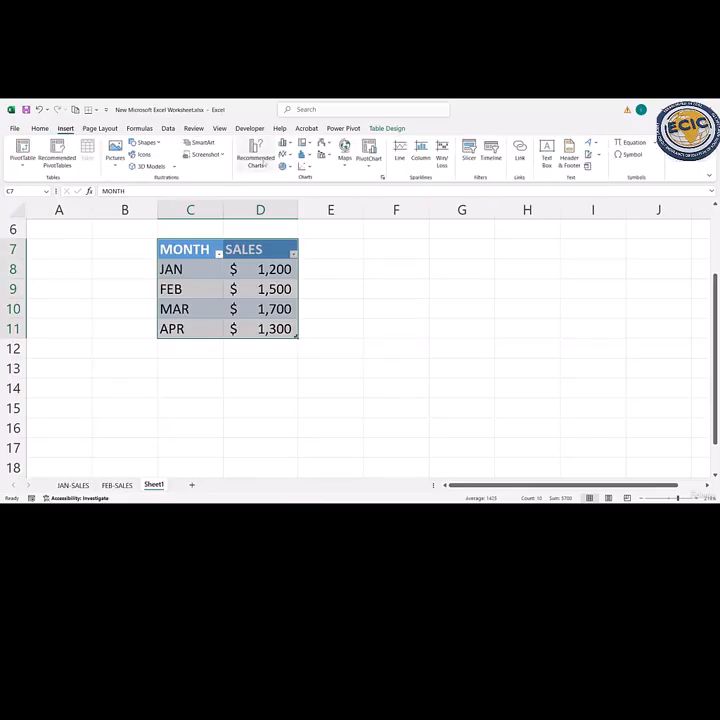
left_click(256, 152)
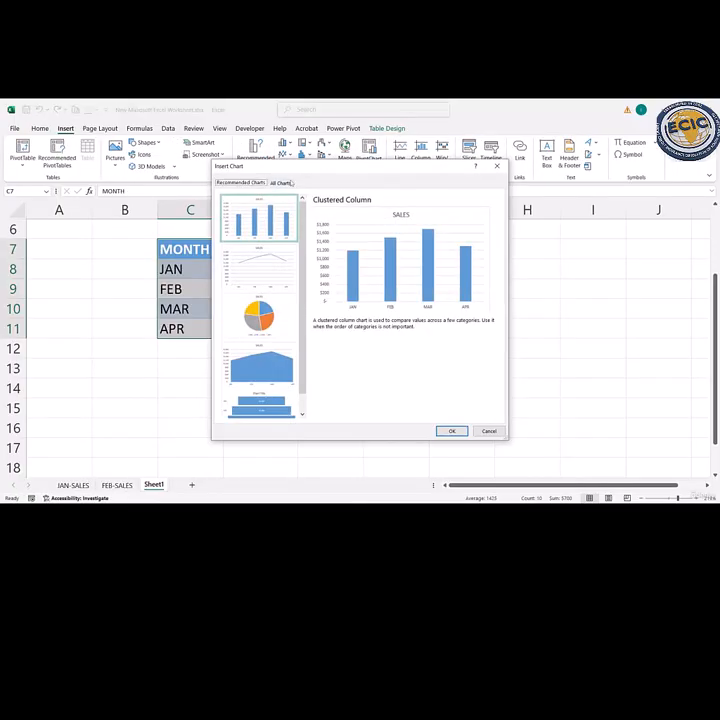
left_click(291, 183)
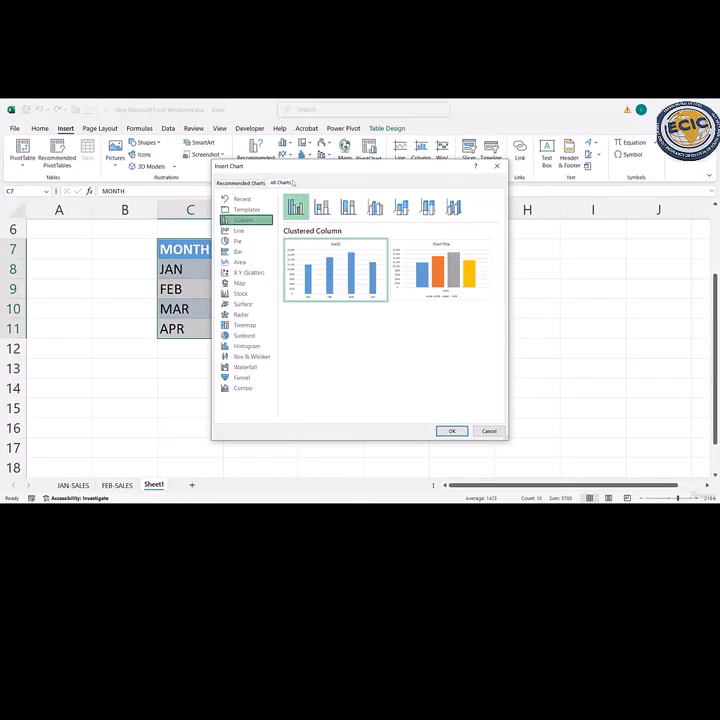
left_click(243, 231)
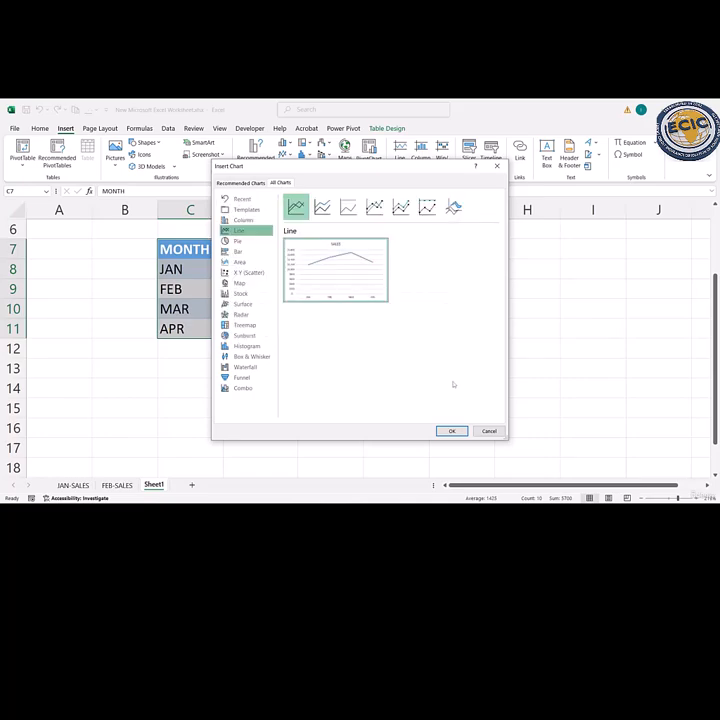
left_click(452, 430)
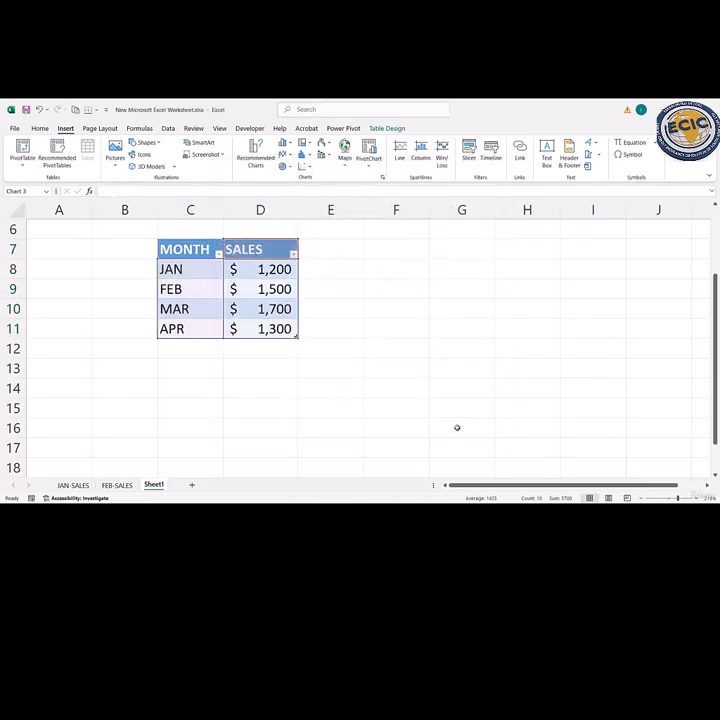
mouse_move(578, 244)
left_mouse_down()
mouse_move(564, 268)
mouse_move(582, 236)
mouse_move(583, 246)
left_mouse_up()
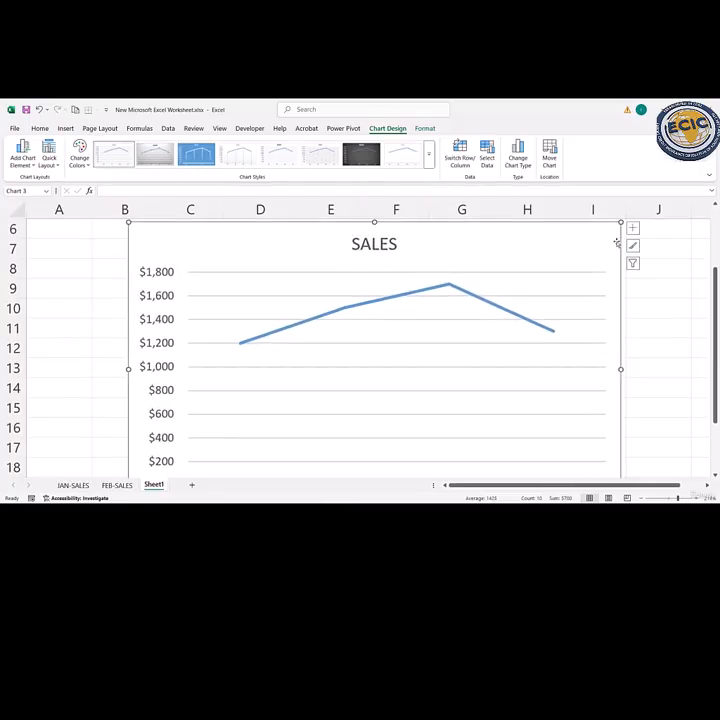
- Add data labels and a legend to the SALES line chart while shrinking it to fit, and delete the chart
left_click(632, 228)
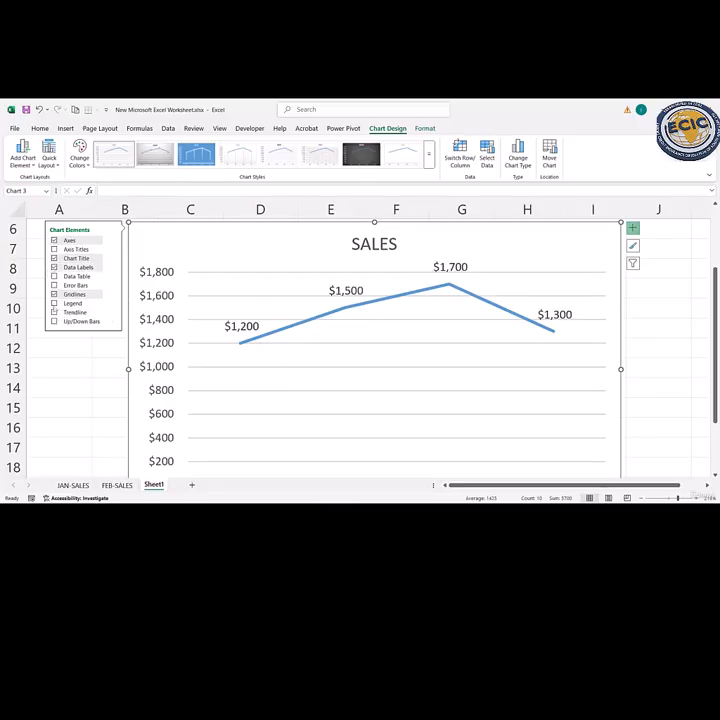
left_click(55, 304)
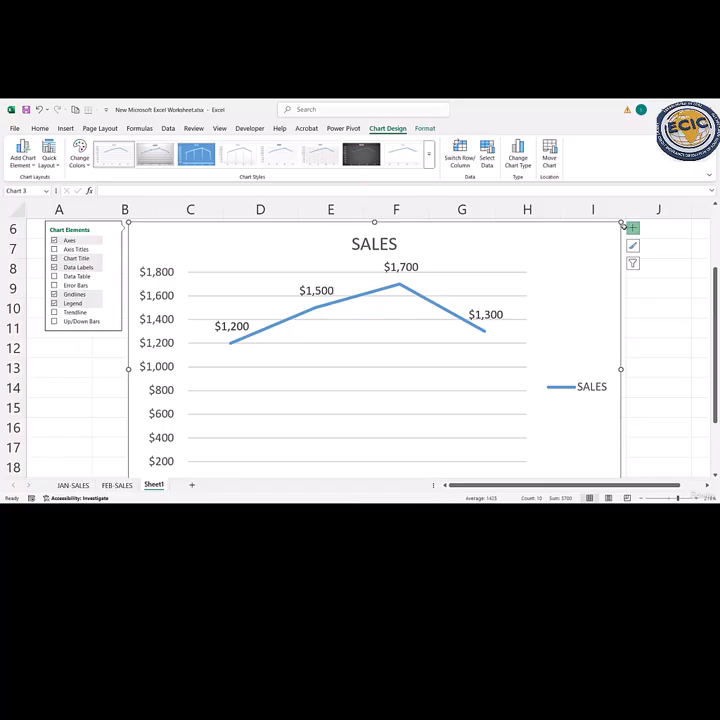
left_click_drag(620, 222, 566, 232)
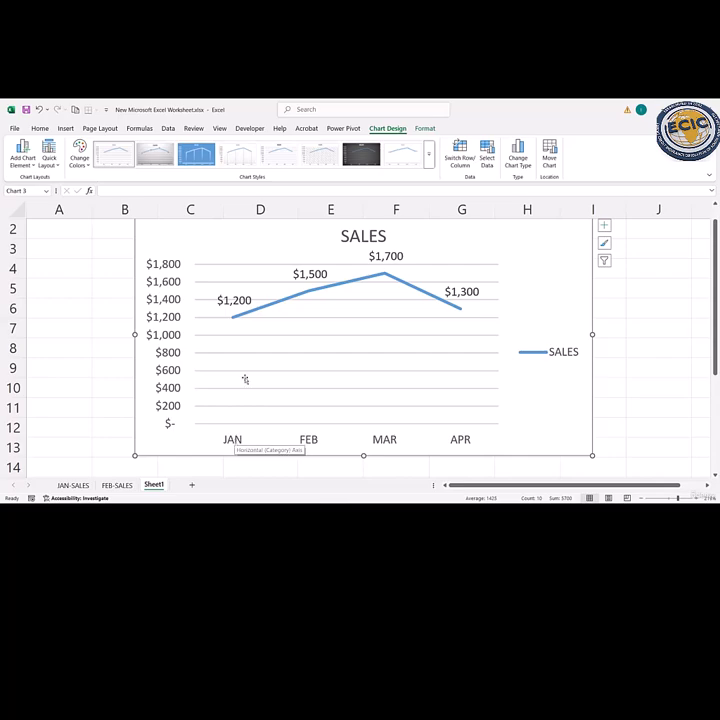
mouse_move(229, 322)
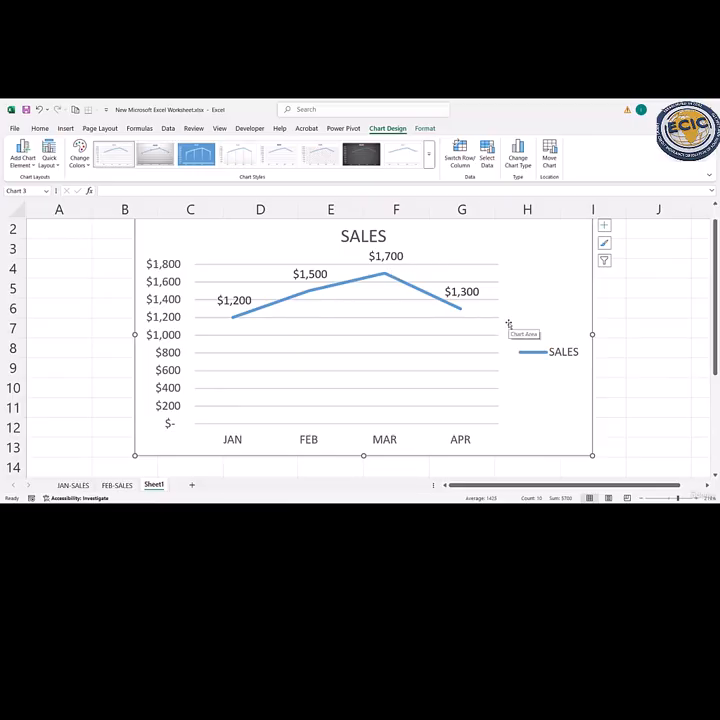
key("Delete")
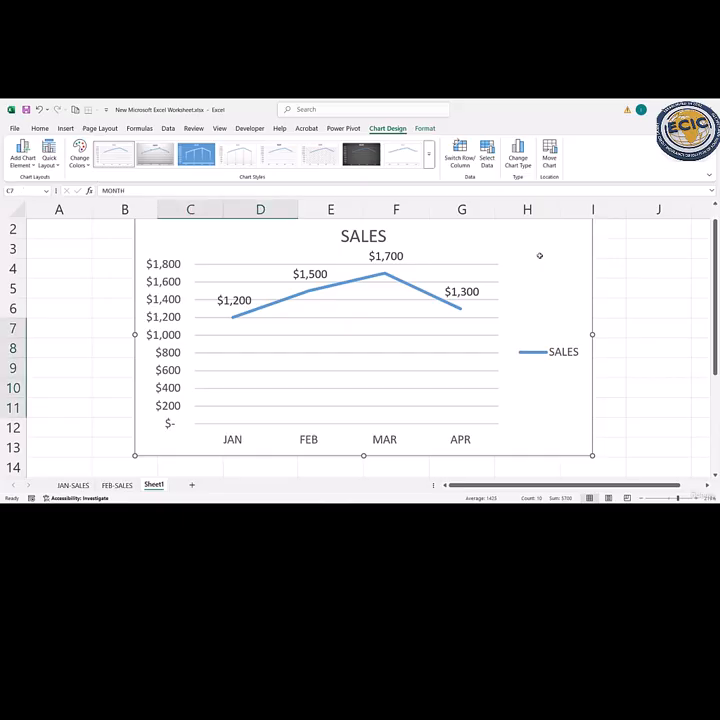
- Insert a Pie chart of the monthly sales from the MONTH and SALES table
left_click(65, 128)
left_click(253, 163)
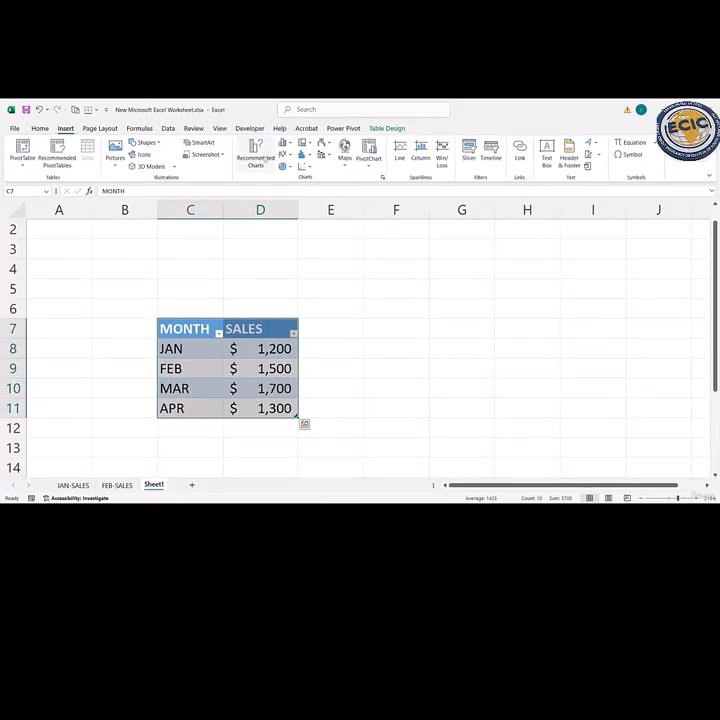
left_click(279, 183)
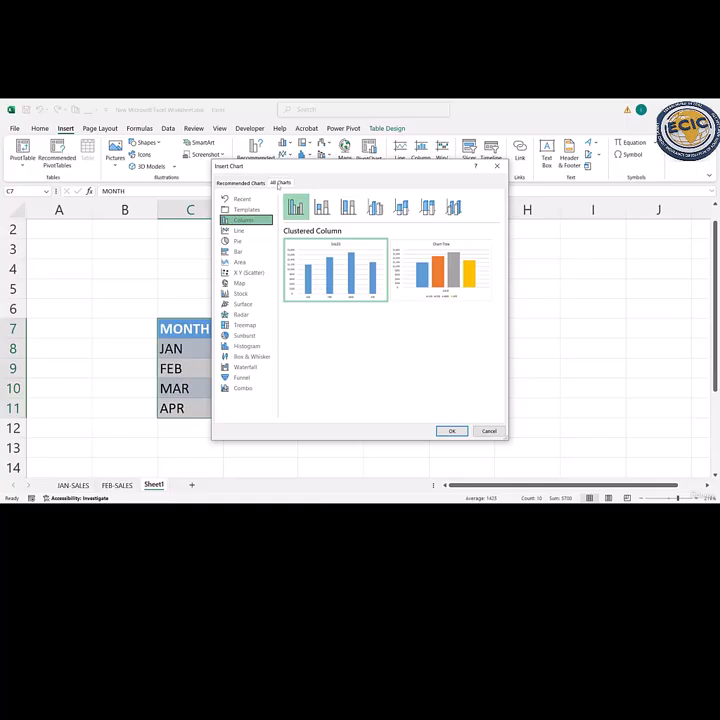
left_click(240, 243)
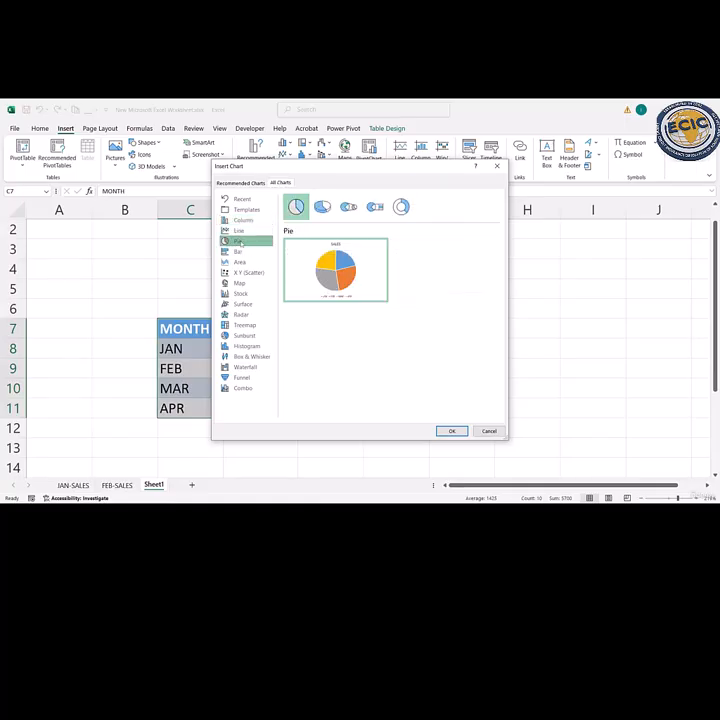
left_click(450, 431)
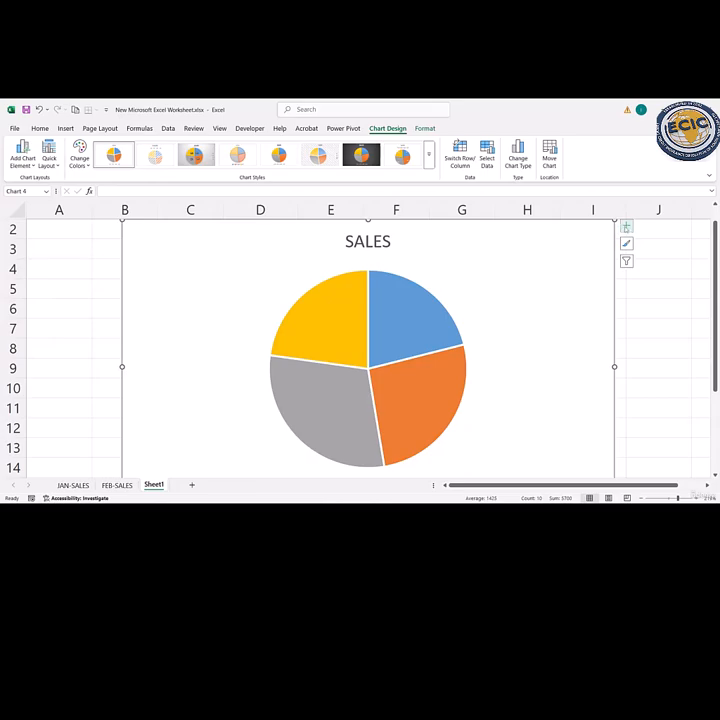
- Add data labels to the SALES pie chart and shrink and reposition it over columns B to H to fit in view
left_click(626, 226)
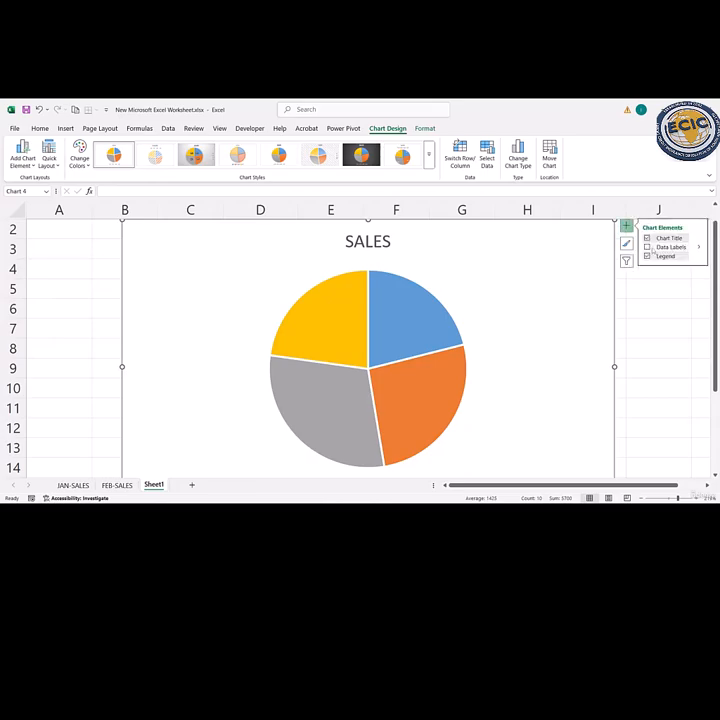
left_click(647, 247)
mouse_move(550, 262)
left_mouse_down()
mouse_move(546, 270)
mouse_move(556, 272)
left_mouse_up()
left_click_drag(612, 234, 555, 296)
left_click_drag(514, 342, 522, 267)
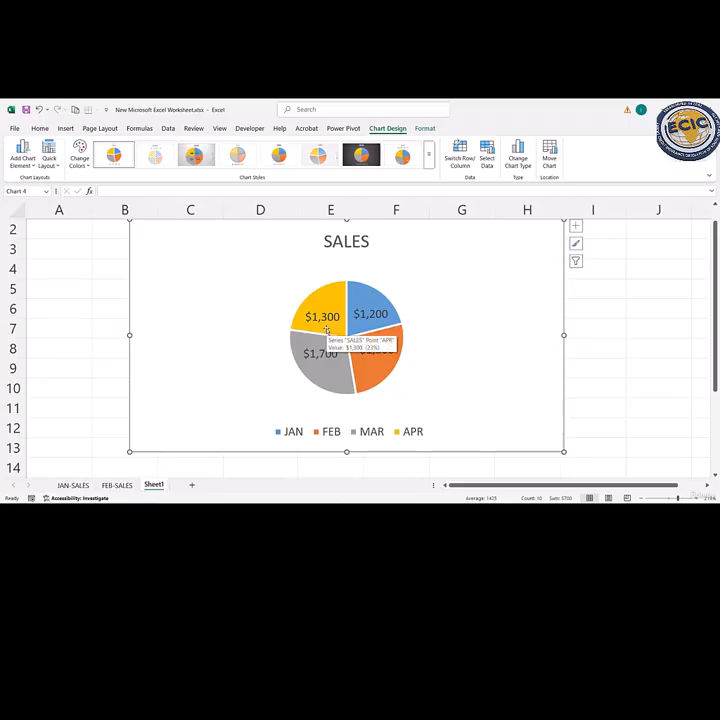
- Apply the third chart style, with a grey gradient background and dark data label boxes, to the SALES pie chart
left_click(577, 245)
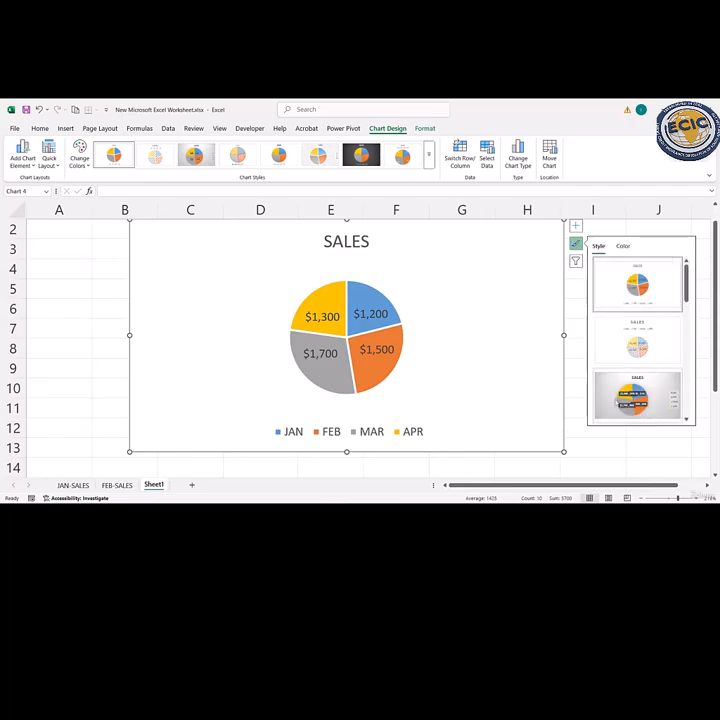
left_click(635, 396)
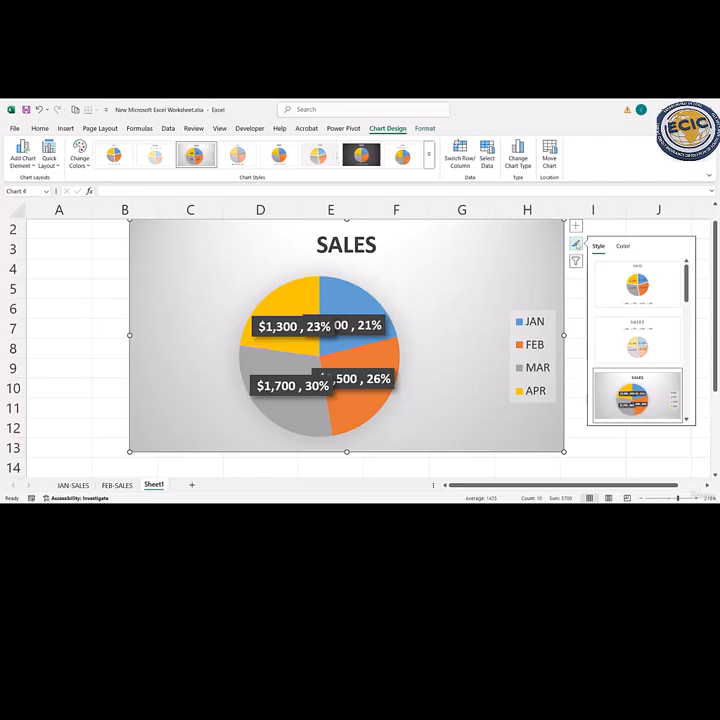
left_click(576, 244)
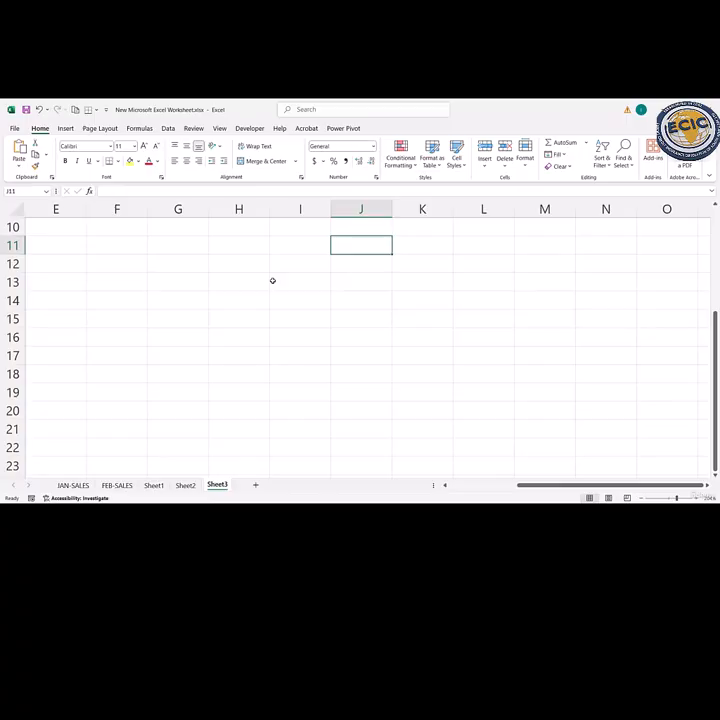
- Enter the headers PRODUCT in C11 and SALES($) in D11 on Sheet3
key("Home")
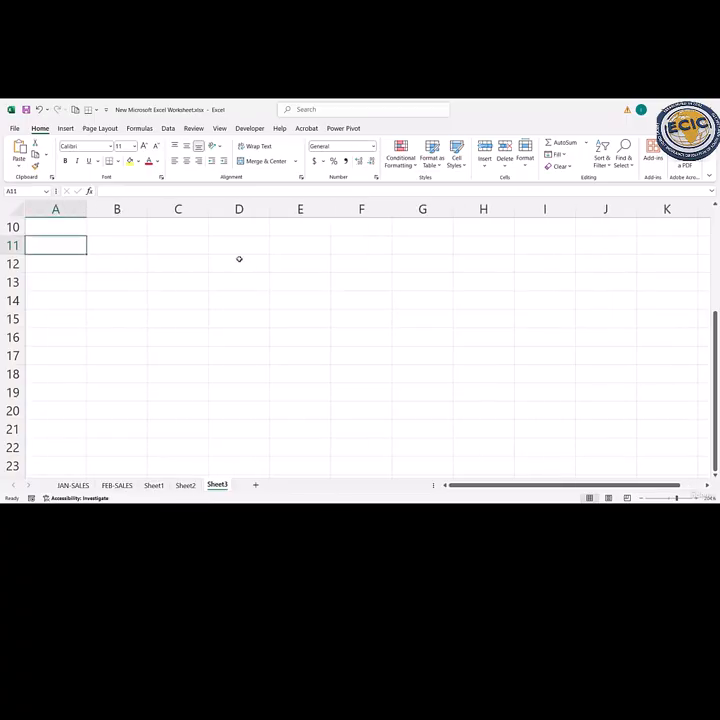
left_click(190, 245)
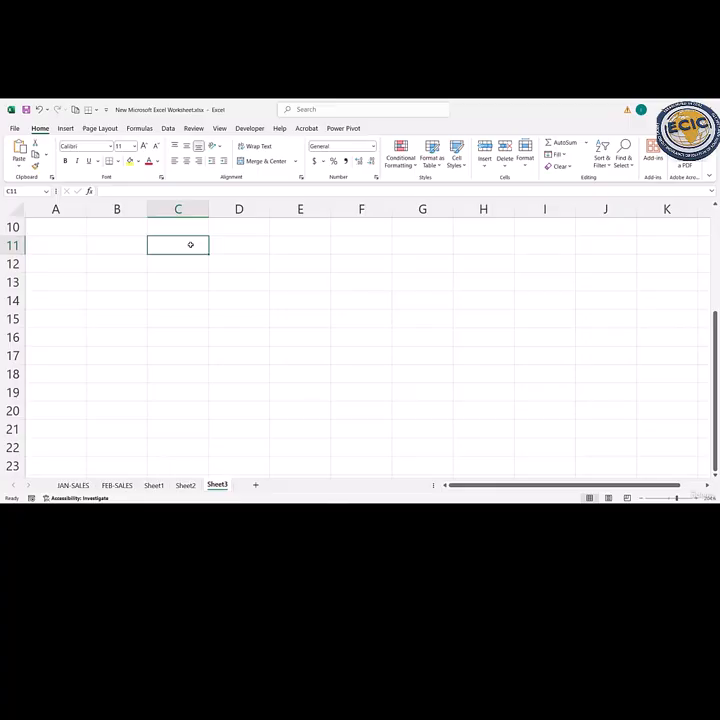
type("PRODUCT")
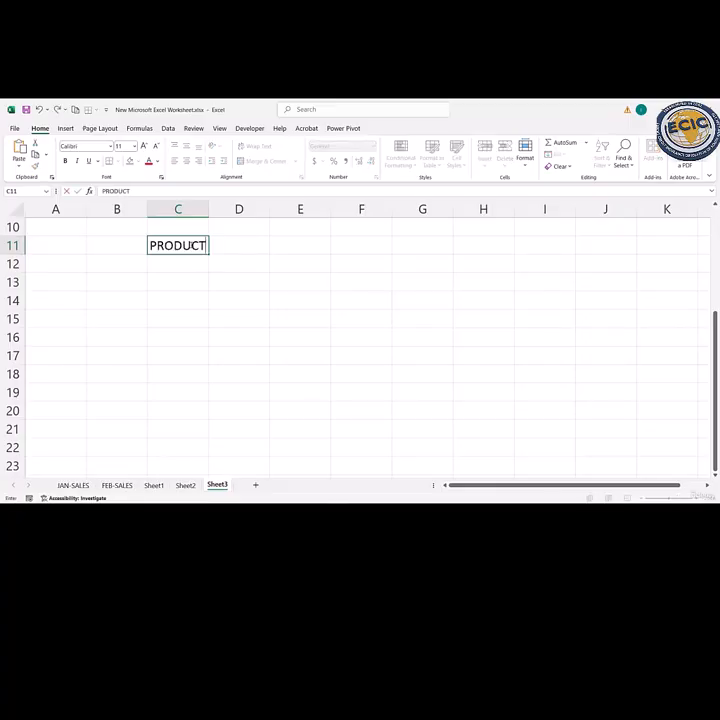
key("Tab")
type("SALES")
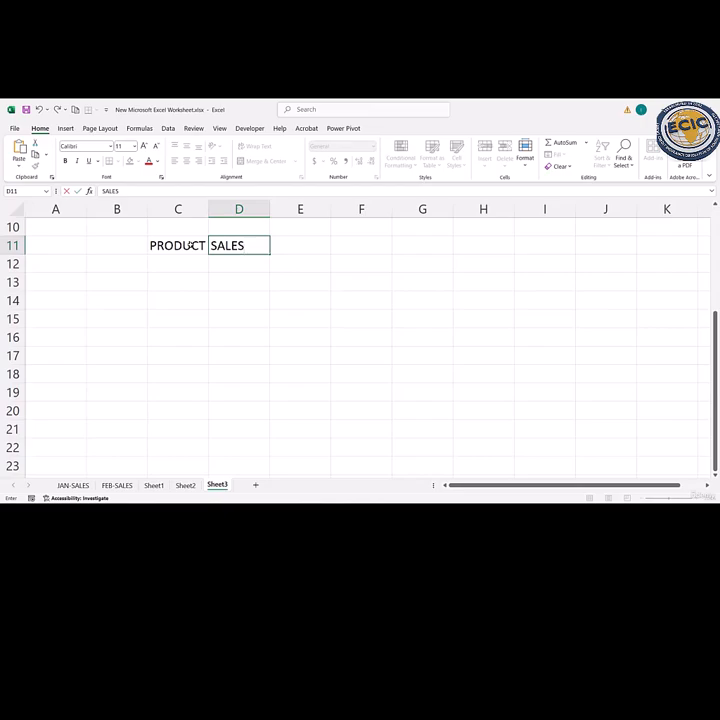
type("9$")
key("Return")
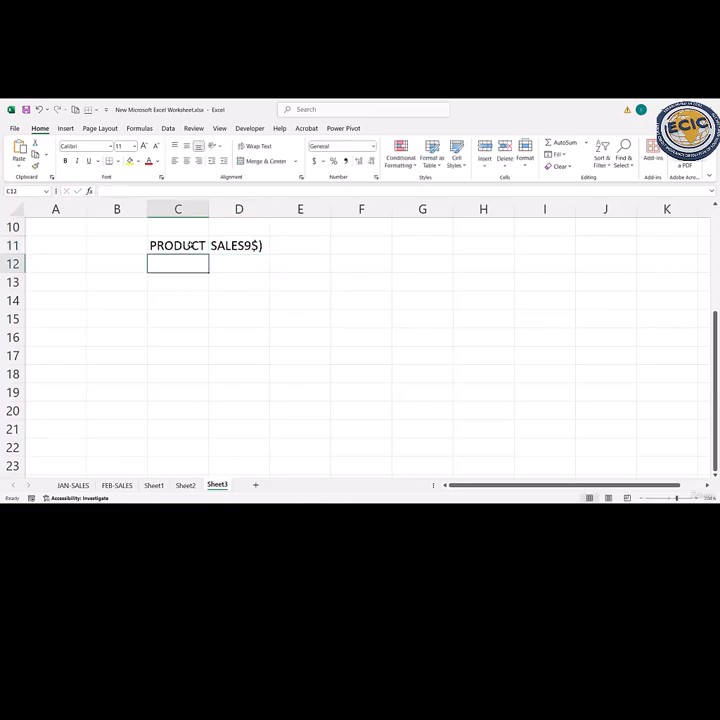
double_click(252, 245)
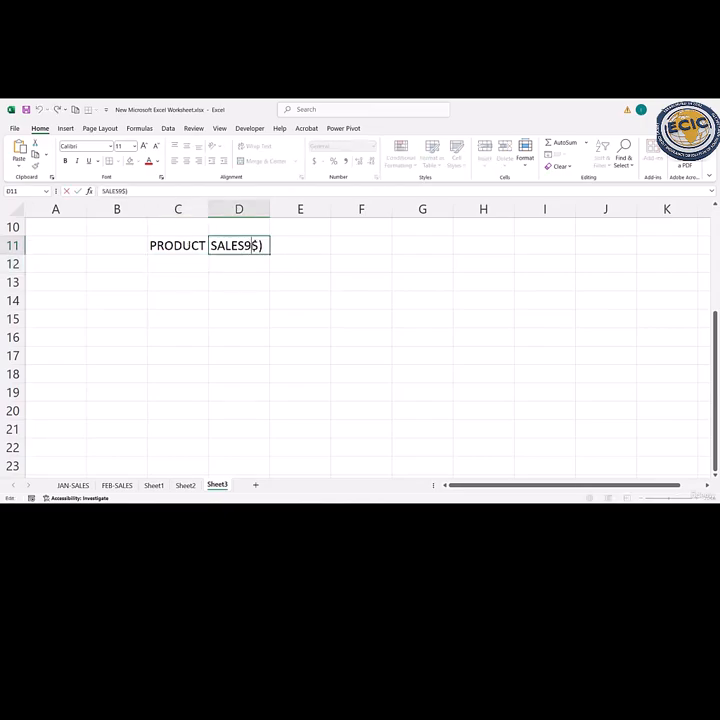
key("BackSpace")
type("(")
- List PRODUCT A, PRODUCT B and PRODUCT C in cells C12 to C14 under the PRODUCT header
left_click(161, 265)
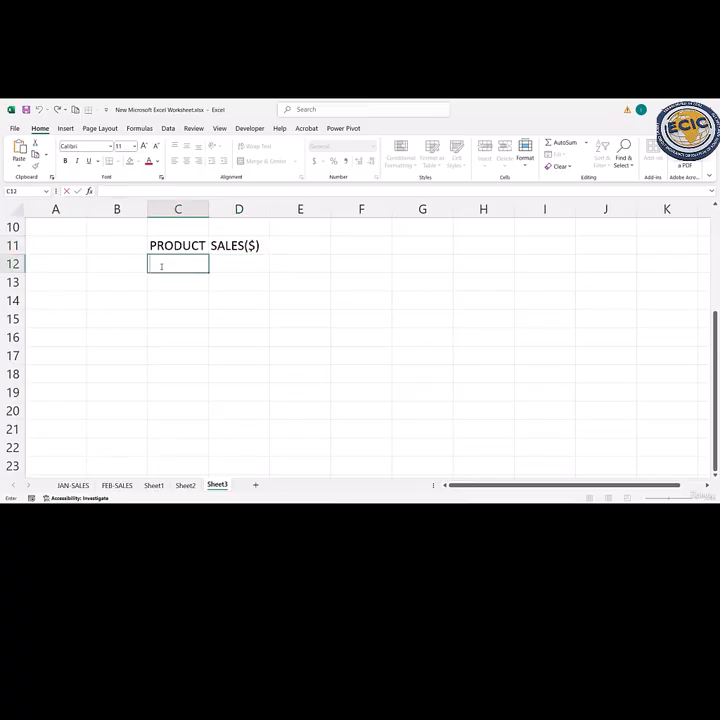
type("PRODUCT A")
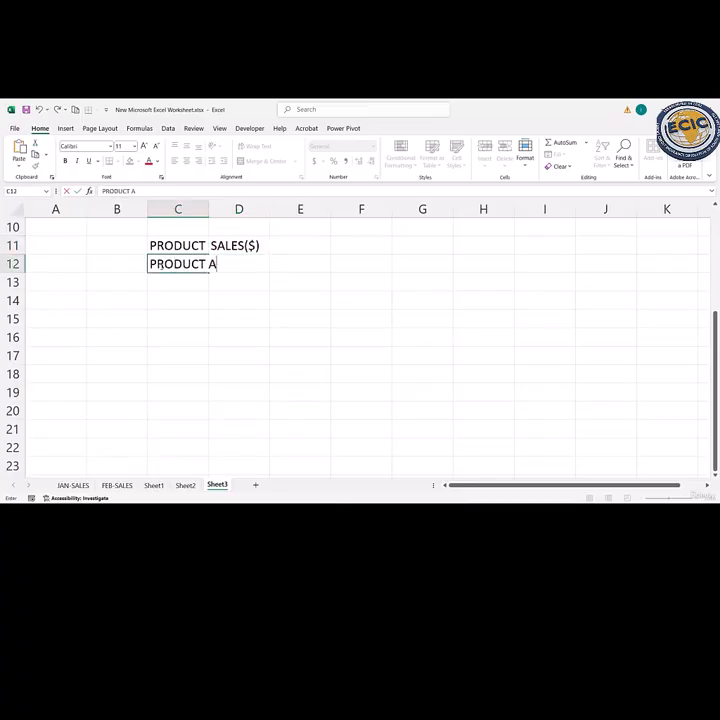
key("Return")
type("P")
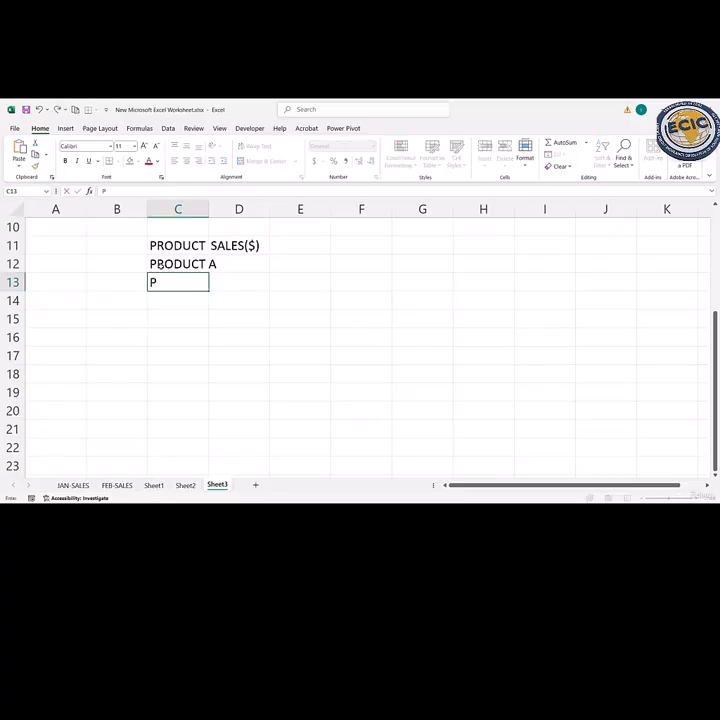
type("RODUCT B")
key("Return")
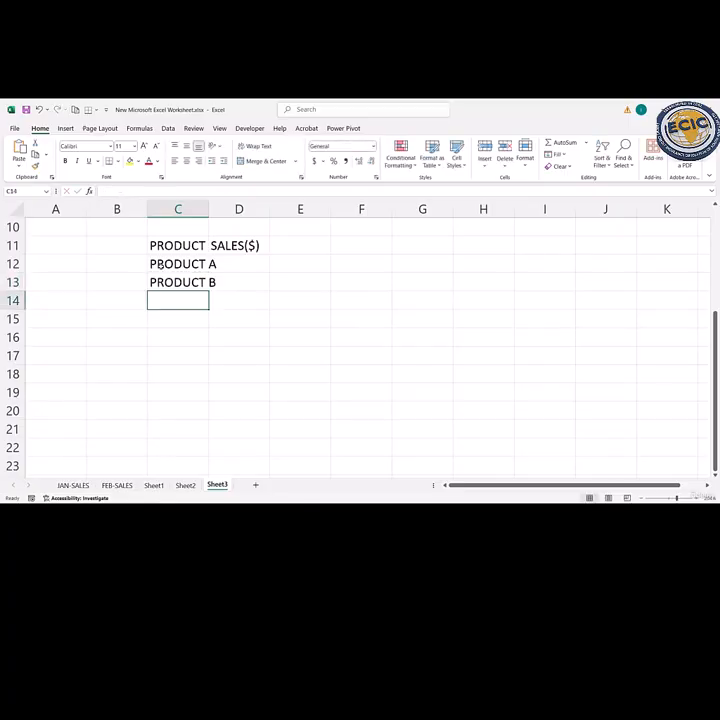
type("PRO")
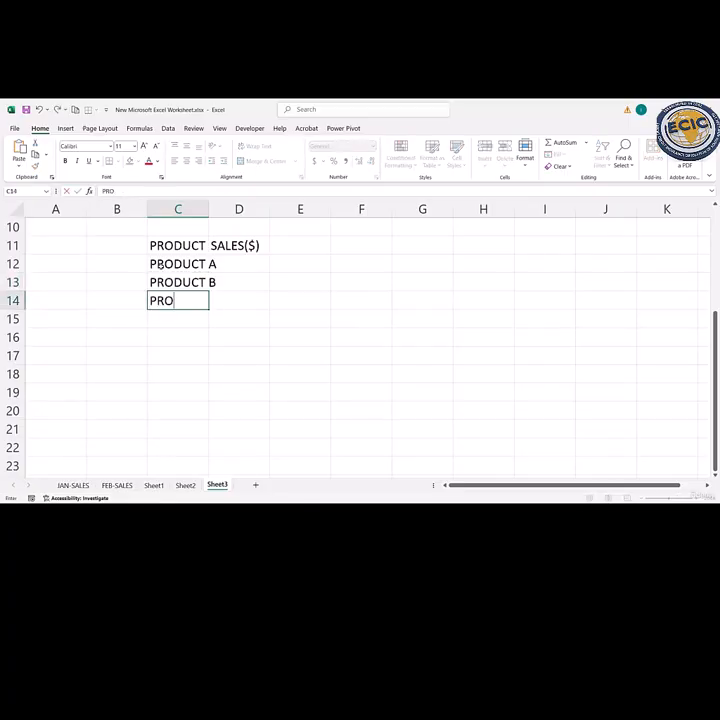
type("DUCT C")
key("Return")
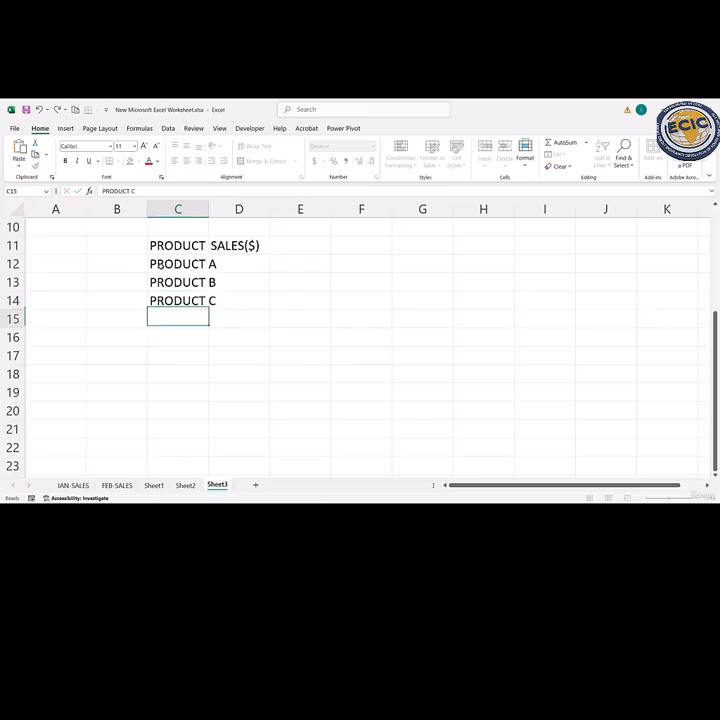
- Enter the sales values 300, 220 and 160 in cells D12 to D14 for products A, B and C
double_click(239, 268)
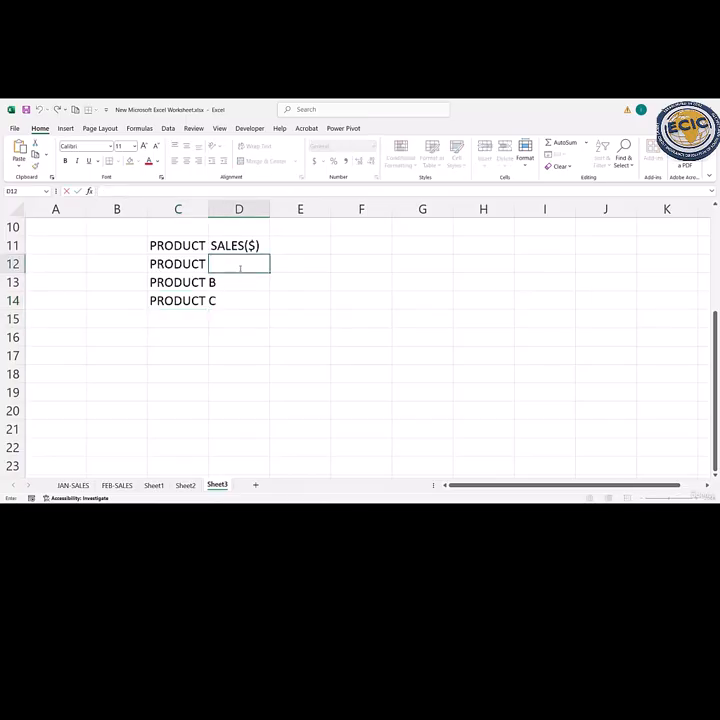
type("300")
key("Return")
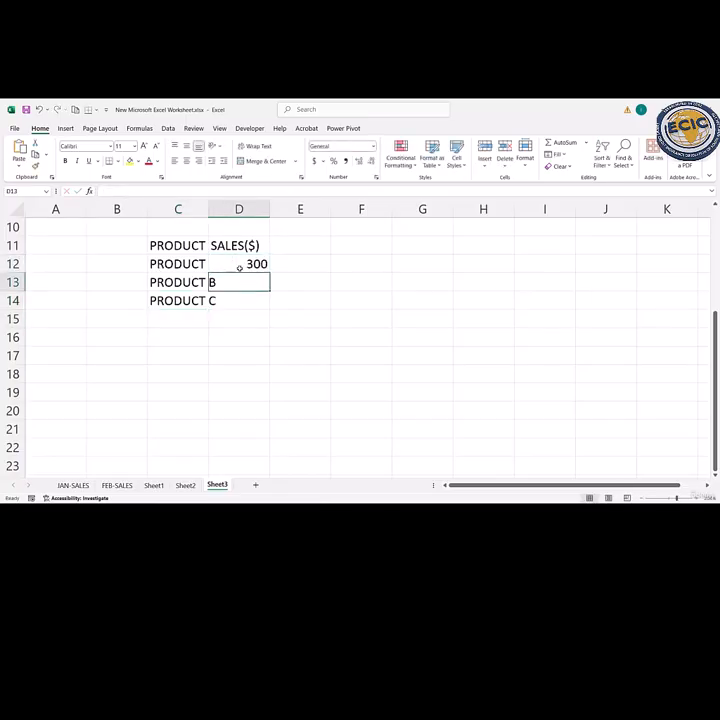
type("220")
key("Return")
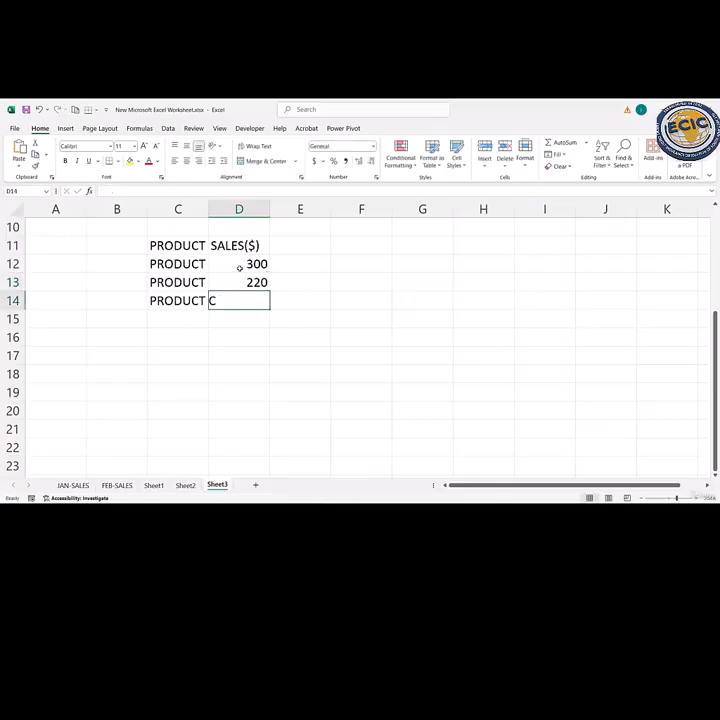
type("16")
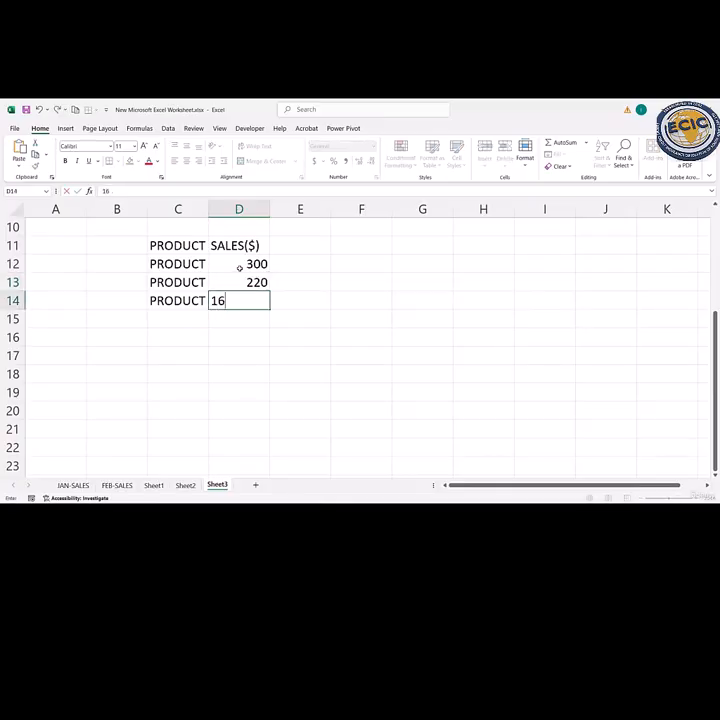
type("0")
key("Return")
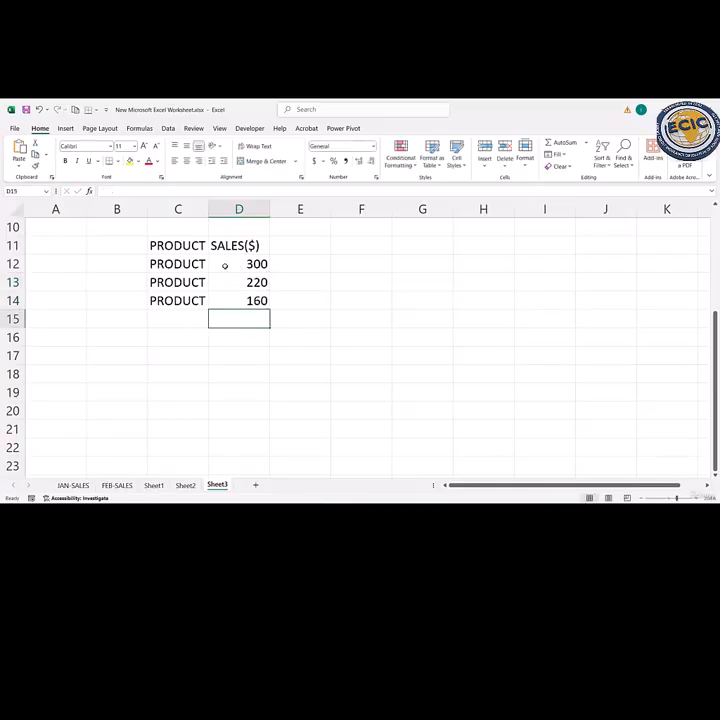
- Convert the range C11:D14 into a table with headers
left_click_drag(191, 249, 241, 302)
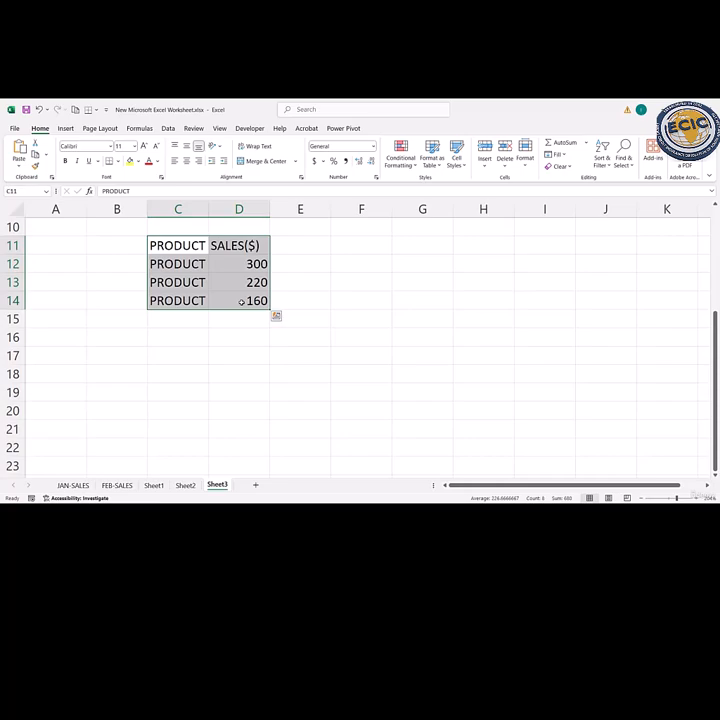
key("ctrl+t")
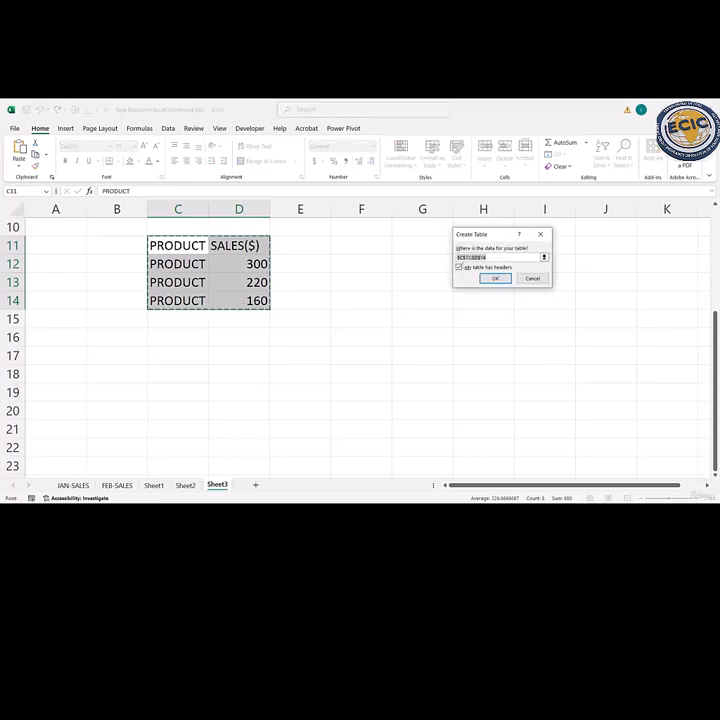
left_click(494, 279)
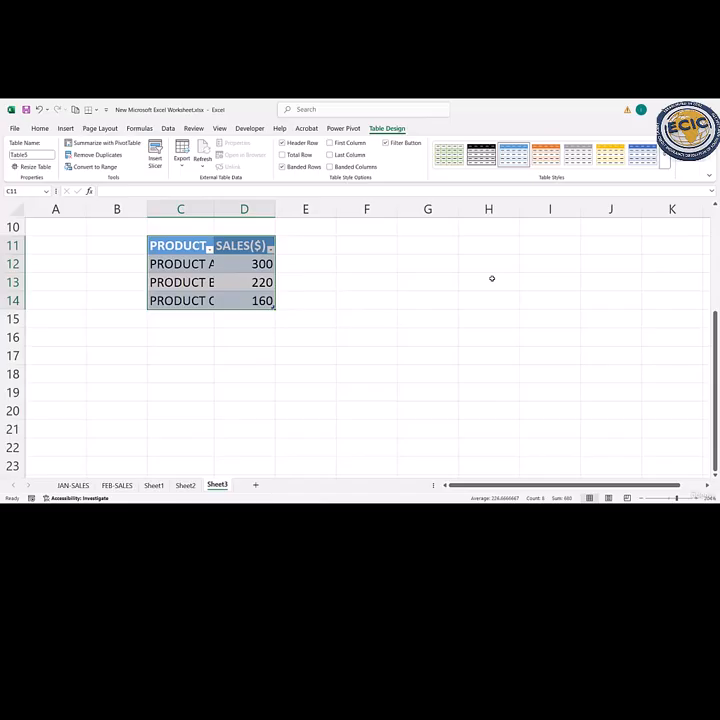
- Insert a Clustered Column chart of the product sales table
left_click(64, 128)
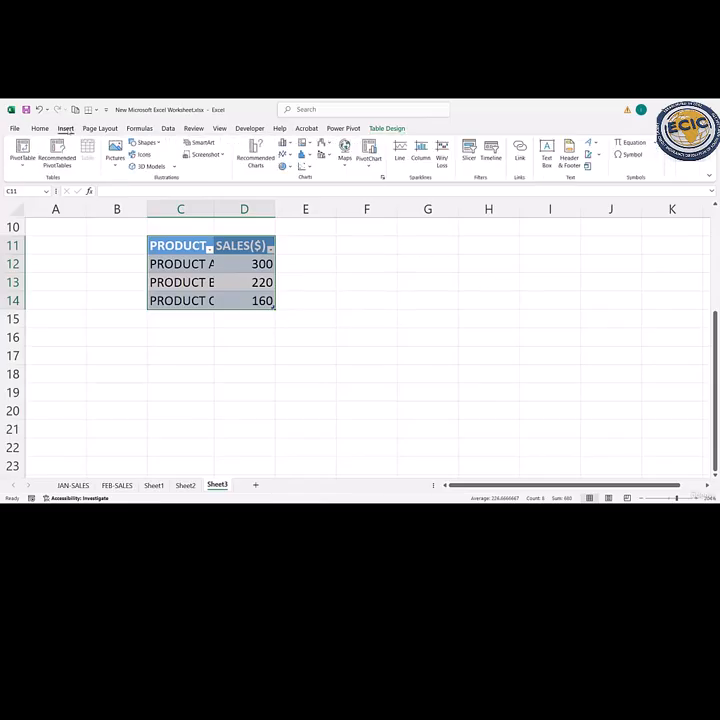
left_click(256, 154)
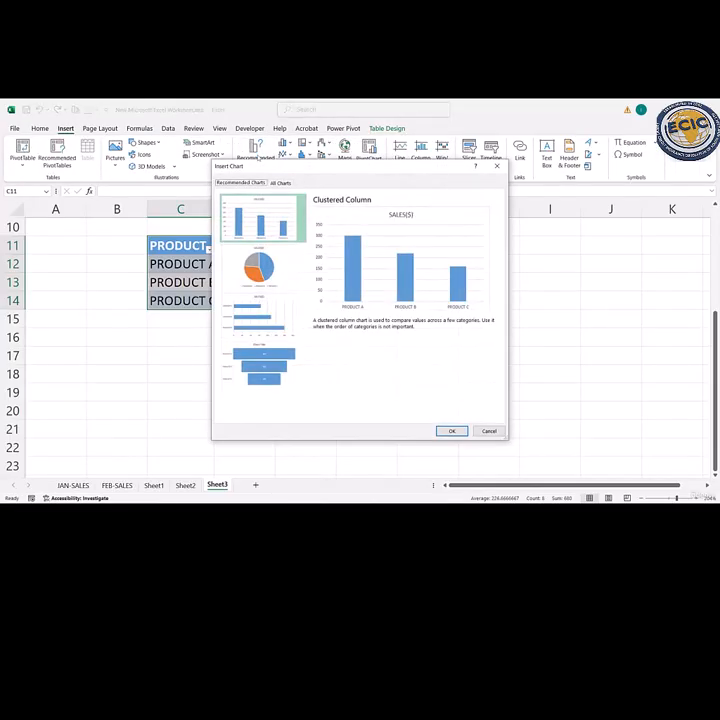
left_click(279, 183)
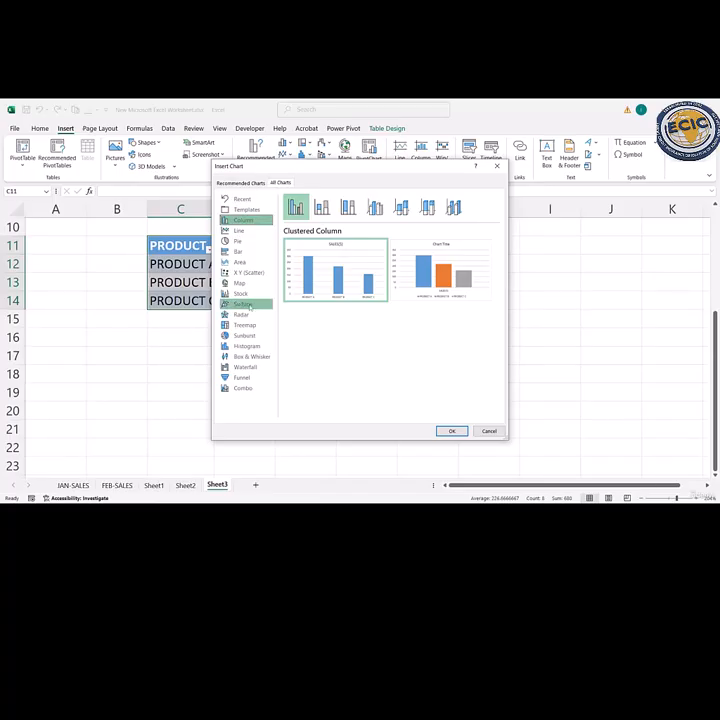
mouse_move(301, 283)
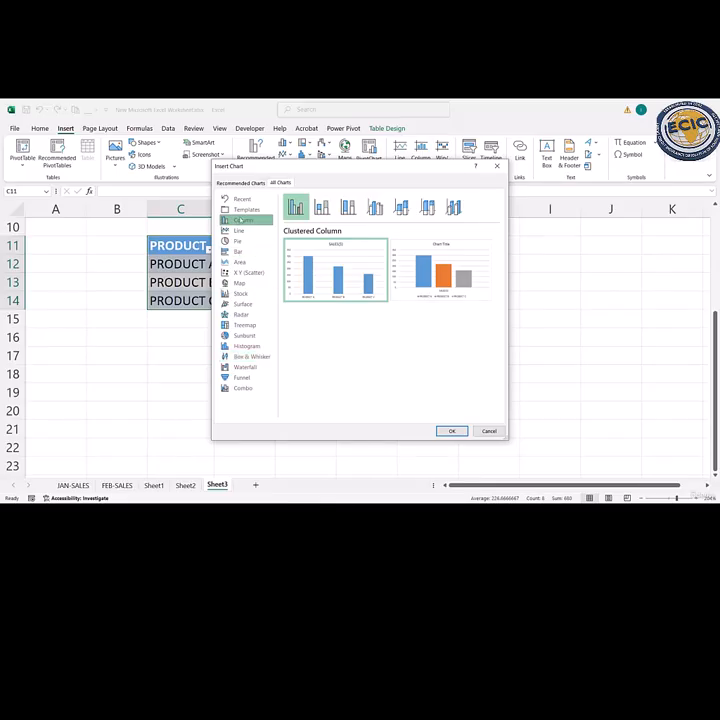
mouse_move(330, 262)
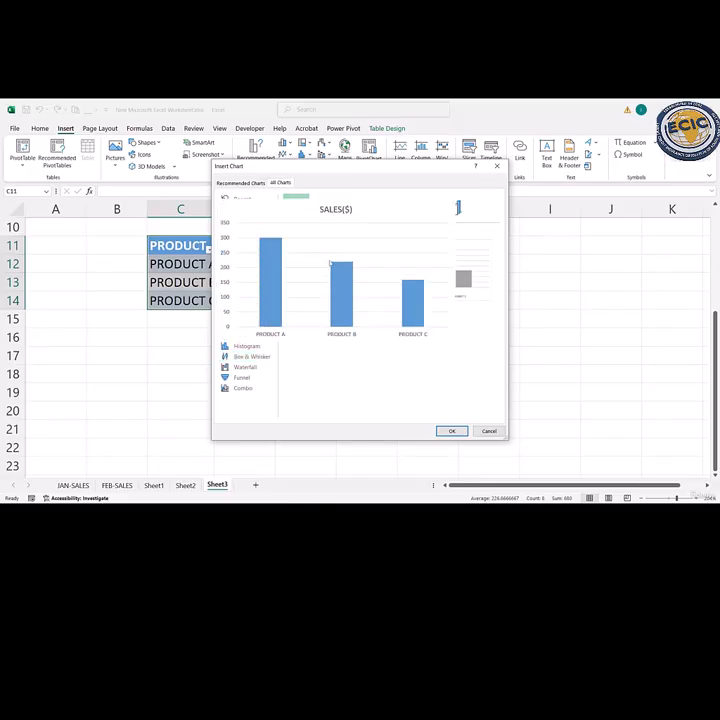
left_click(449, 432)
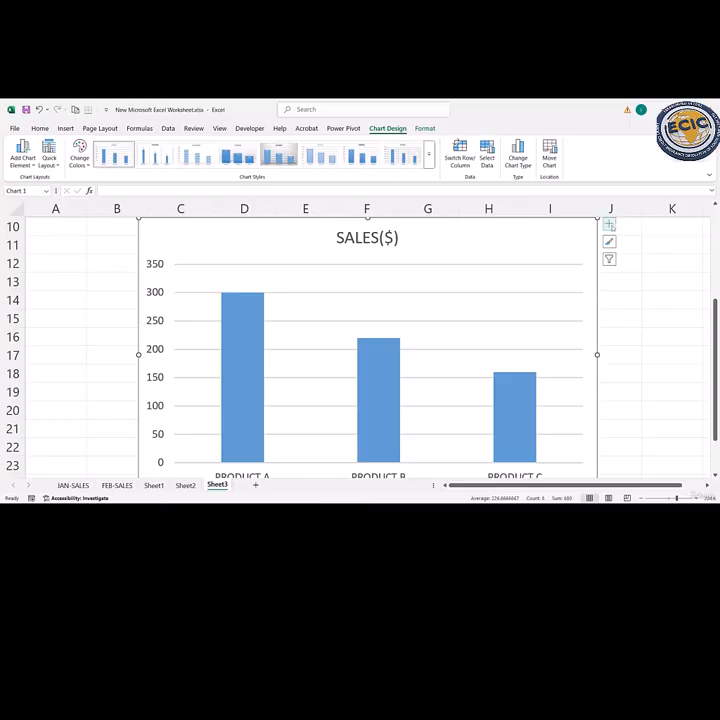
left_click(609, 225)
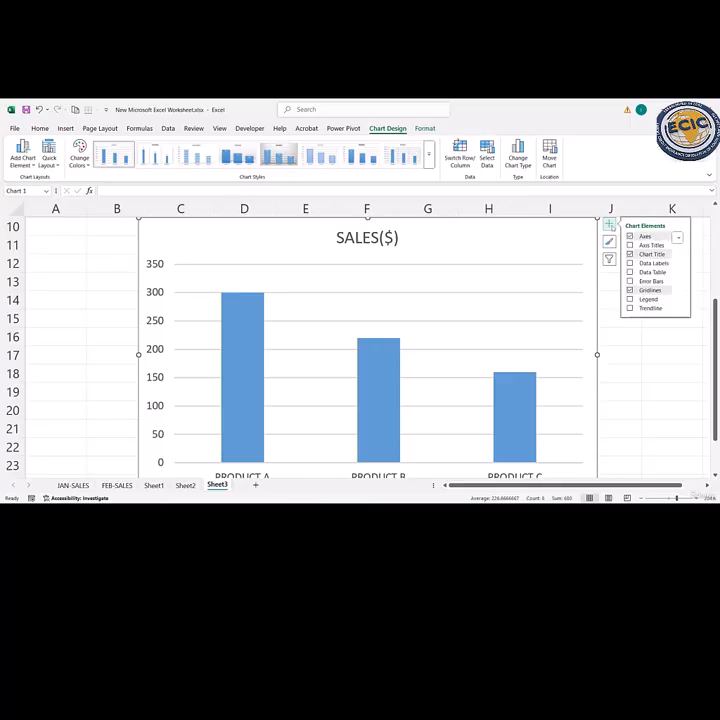
double_click(513, 230)
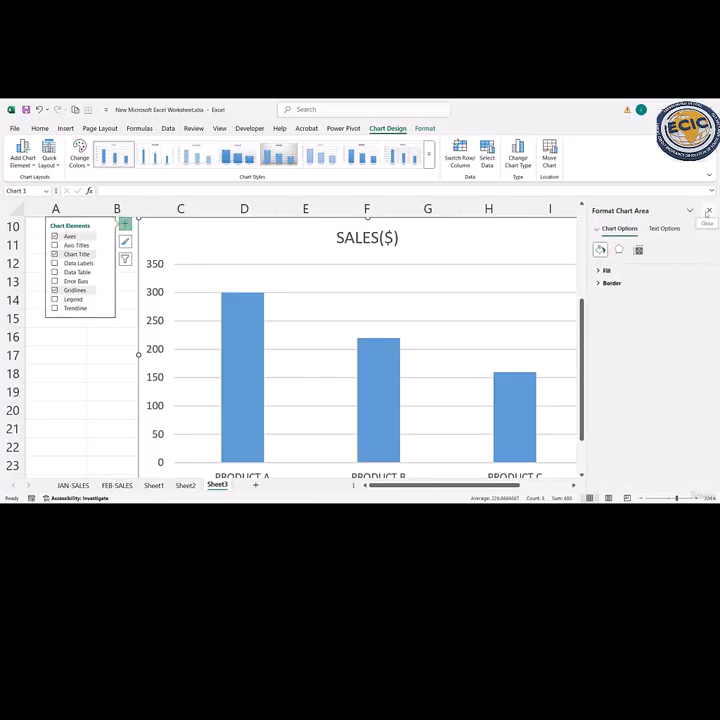
left_click(708, 211)
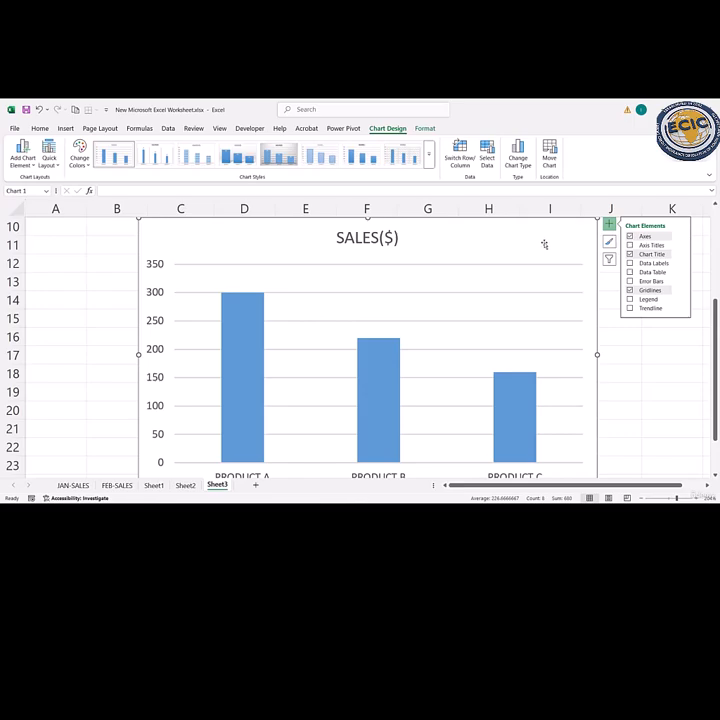
left_click(571, 231)
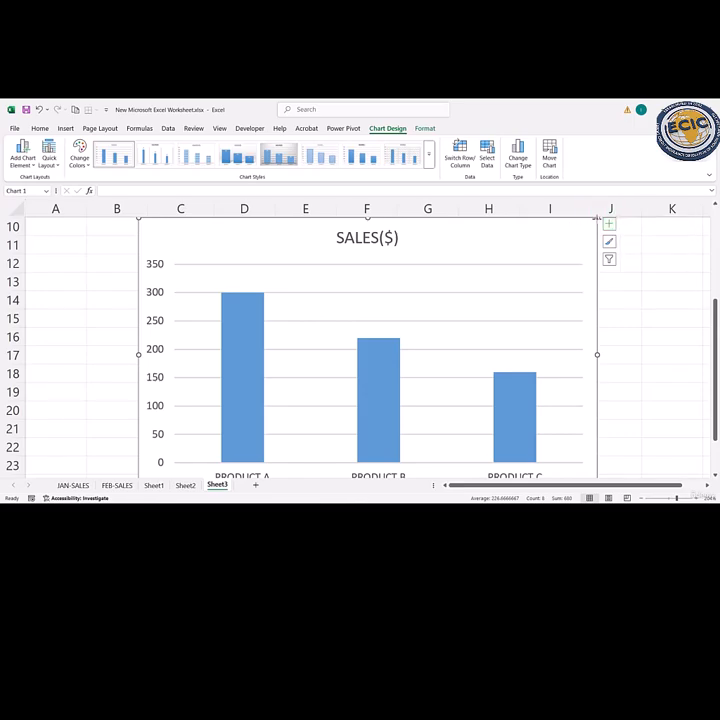
- Shrink and reposition the SALES($) column chart to fit within rows 10 to 22, and add data labels to its columns
left_click_drag(597, 217, 558, 268)
left_click_drag(503, 299, 502, 255)
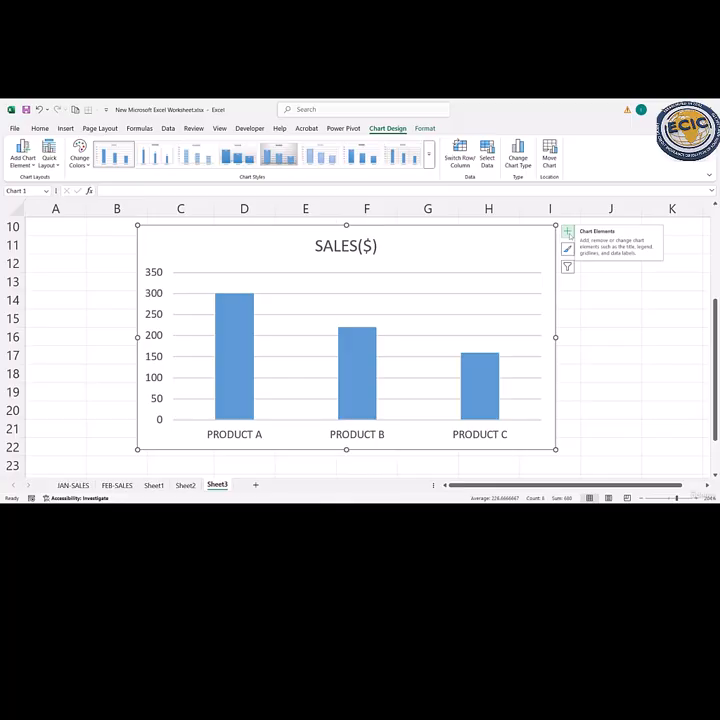
left_click(568, 232)
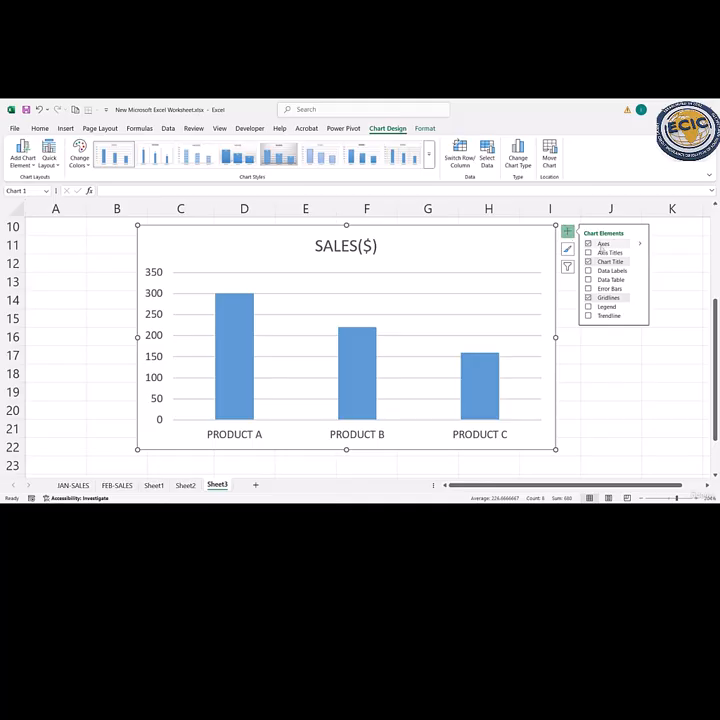
left_click(588, 270)
left_click(234, 282)
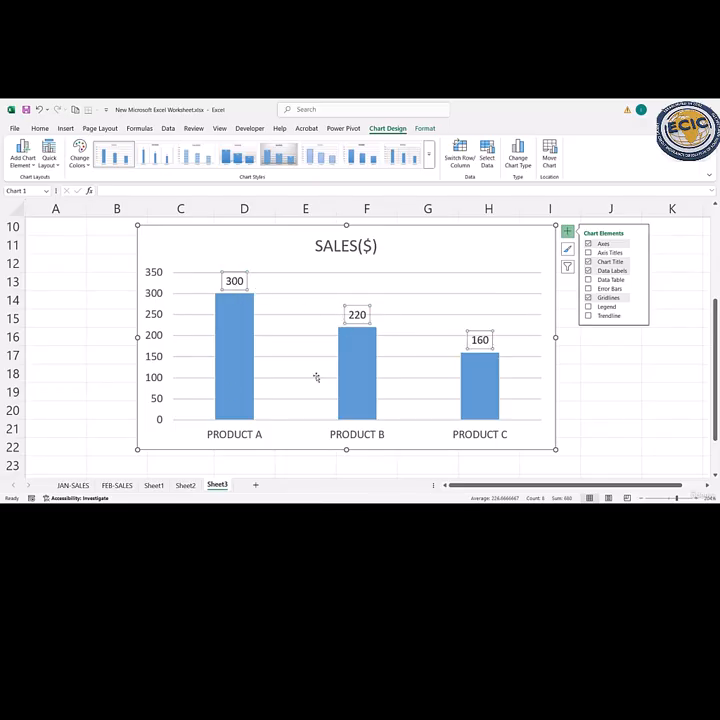
left_click(479, 392)
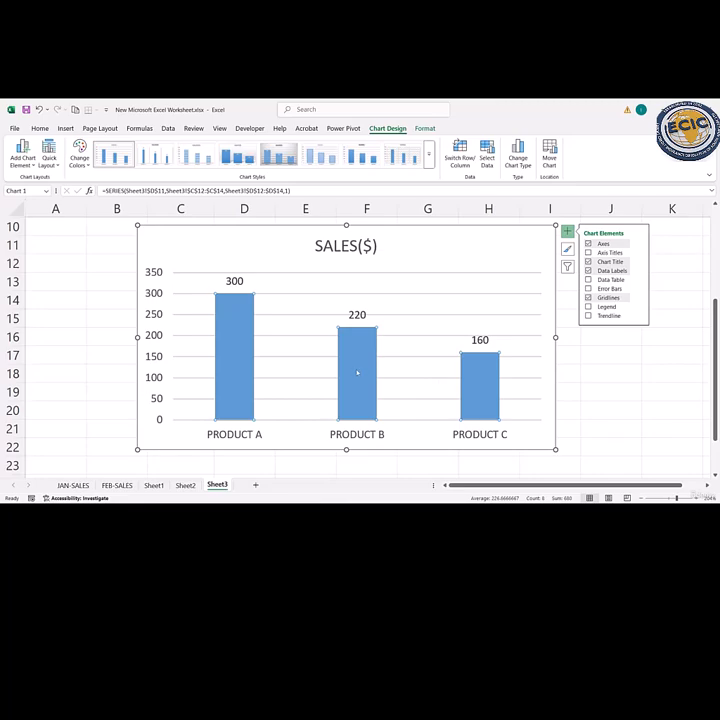
left_click(239, 348)
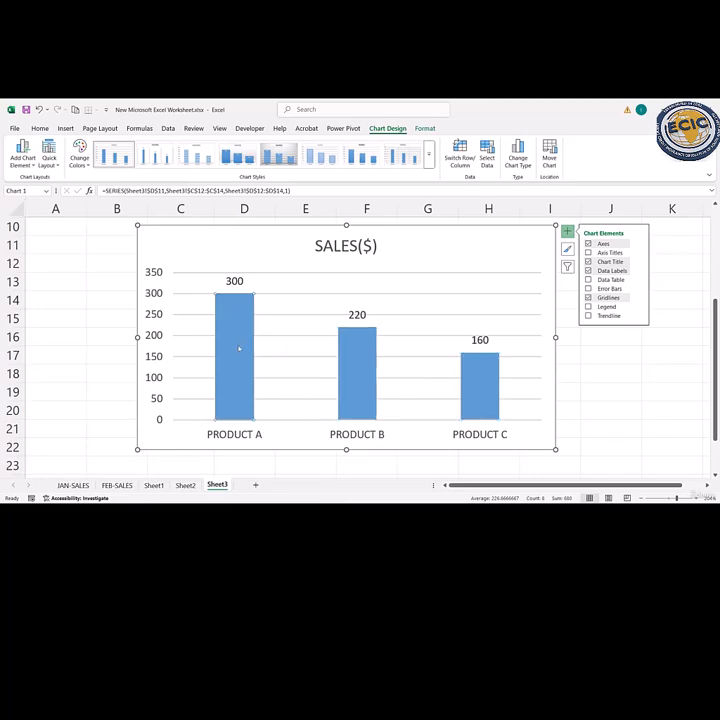
left_click(358, 368)
left_click(483, 391)
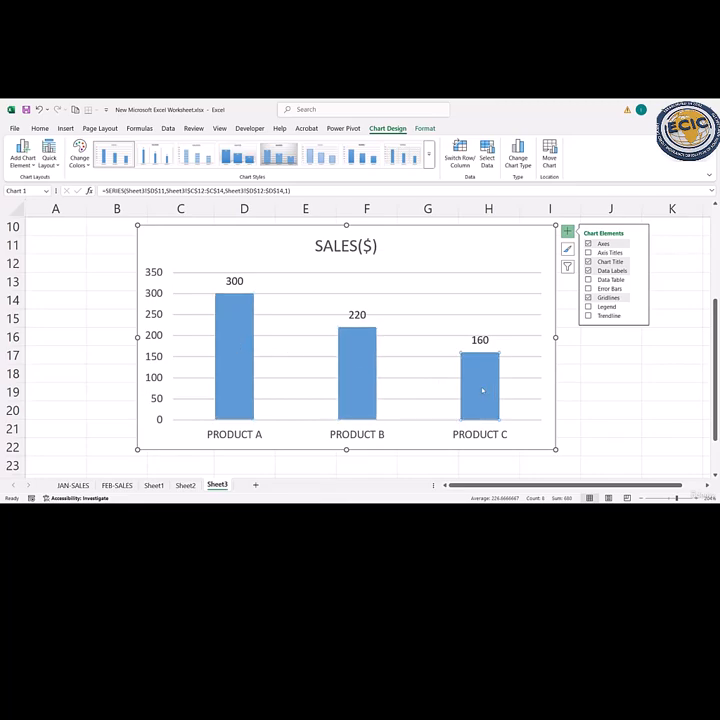
left_click(360, 366)
left_click(247, 355)
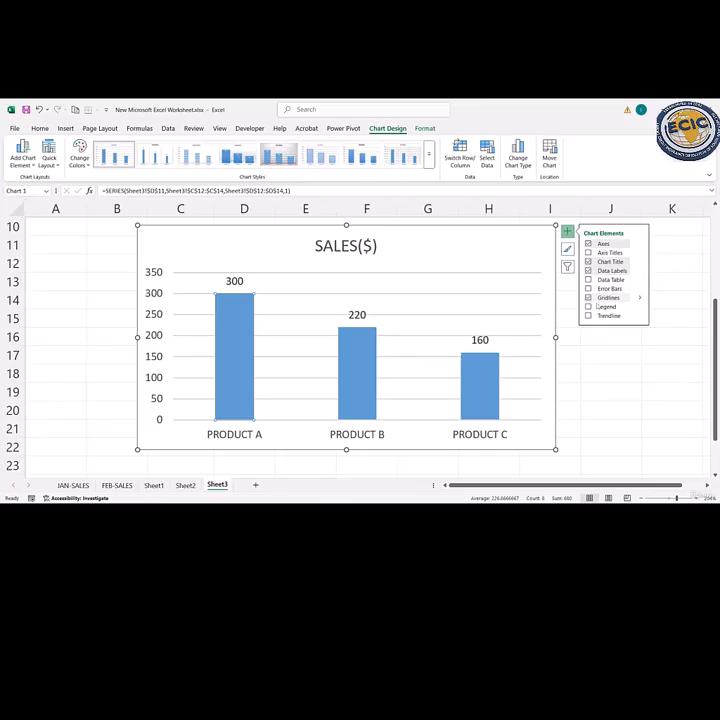
- Add a legend and axis titles to the SALES($) column chart
left_click(588, 306)
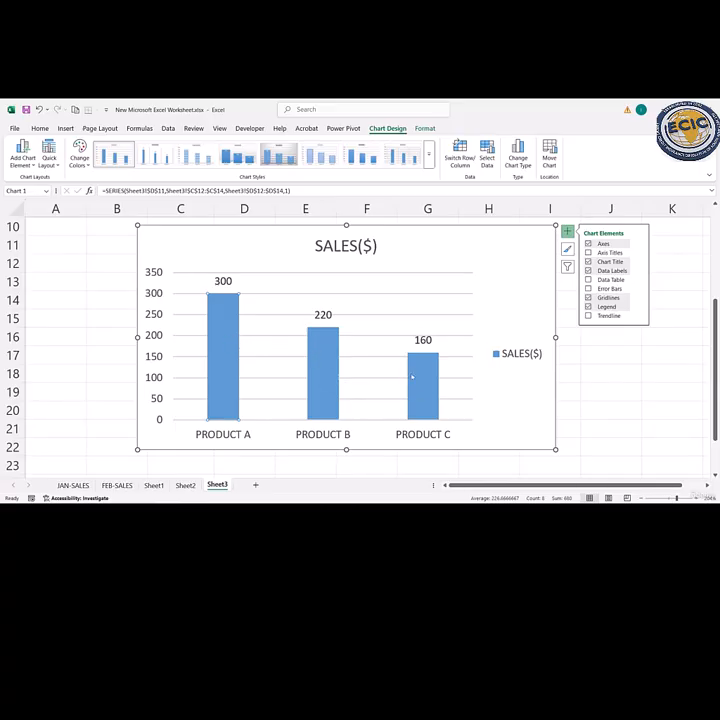
left_click(321, 363)
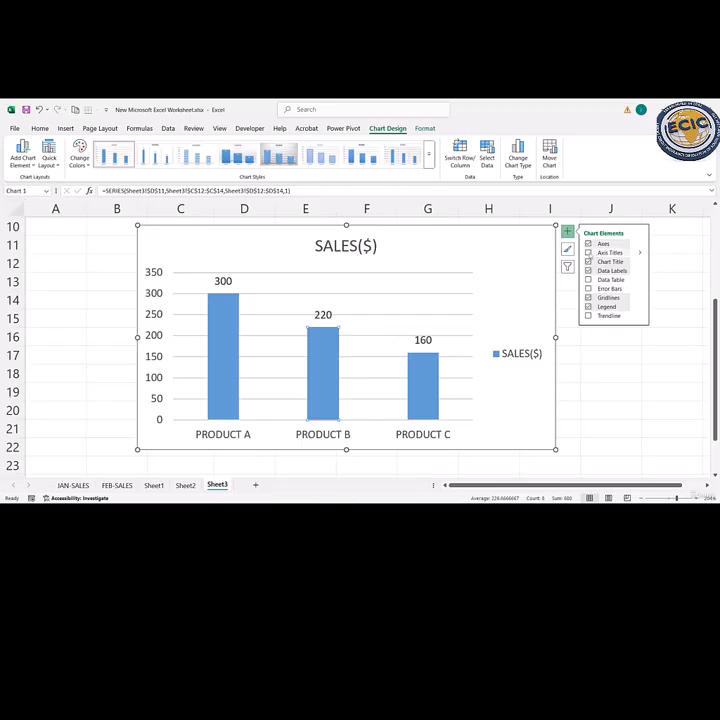
left_click(589, 252)
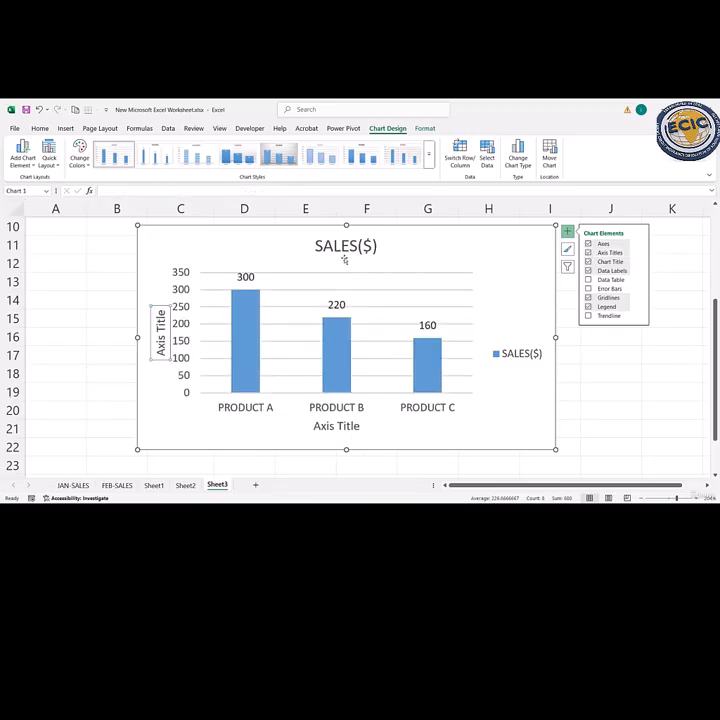
- Extend the chart title to read SALES($) REPORT
left_click(334, 246)
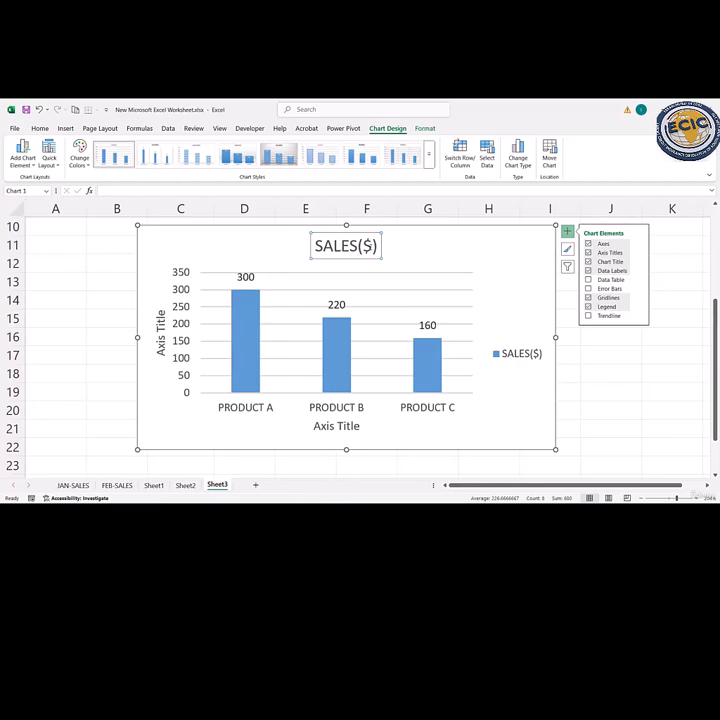
left_click(377, 244)
type("REPORT")
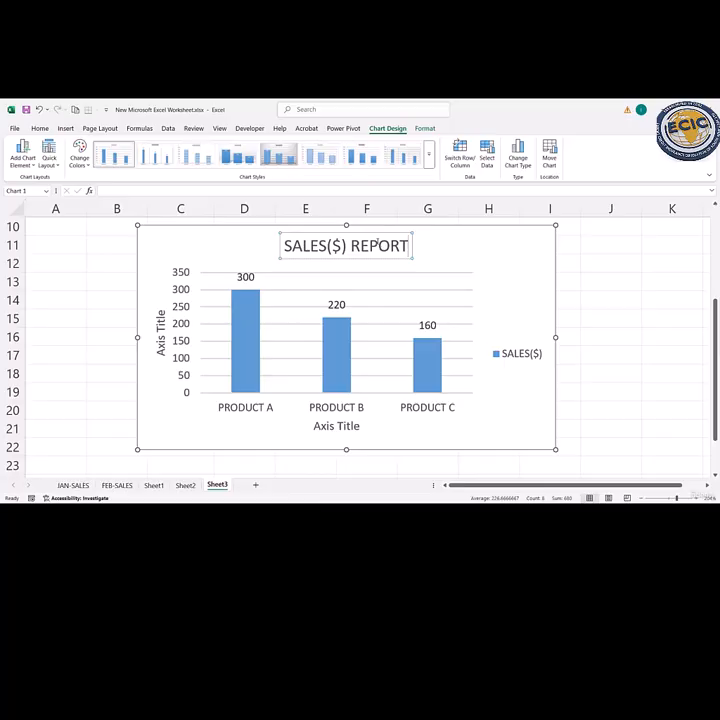
left_click(435, 258)
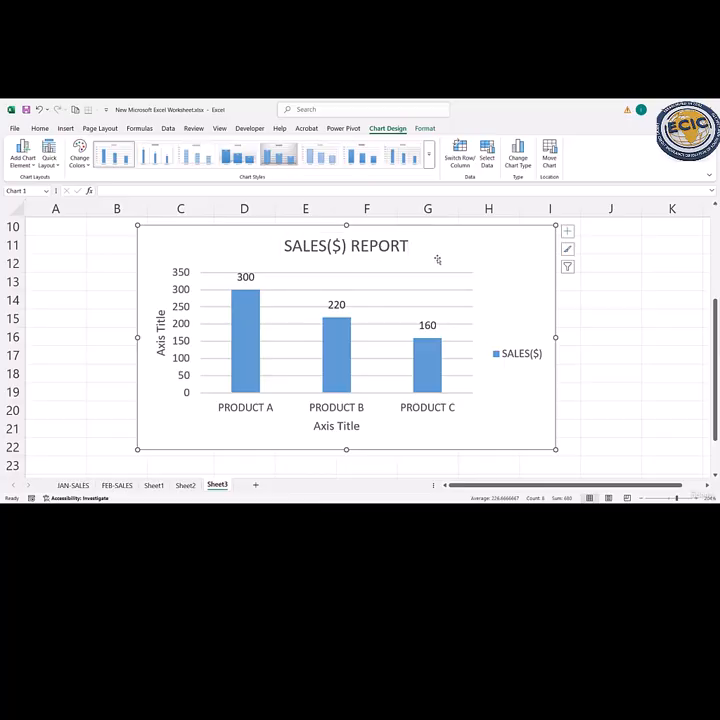
- Replace the horizontal axis title with PRODUCT
left_click(323, 428)
left_click_drag(312, 427, 360, 427)
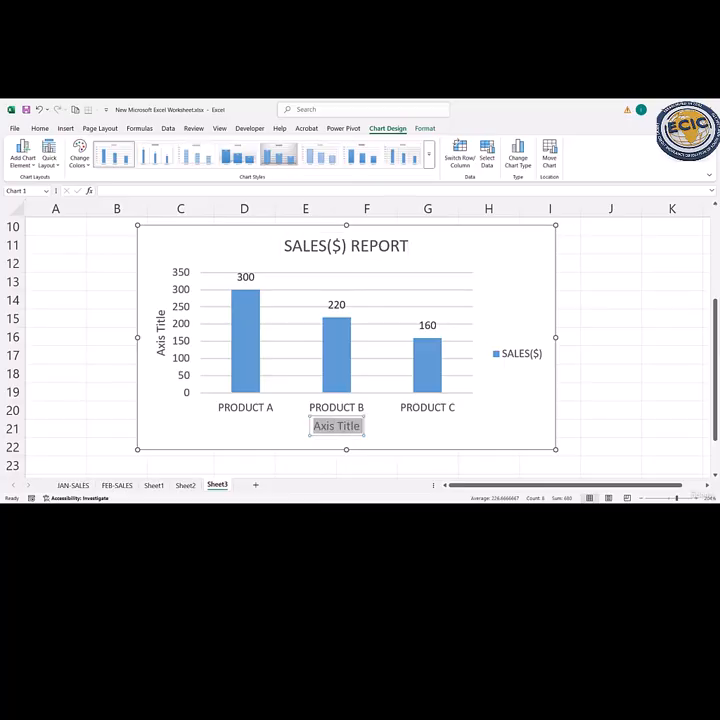
type("PRODUCT")
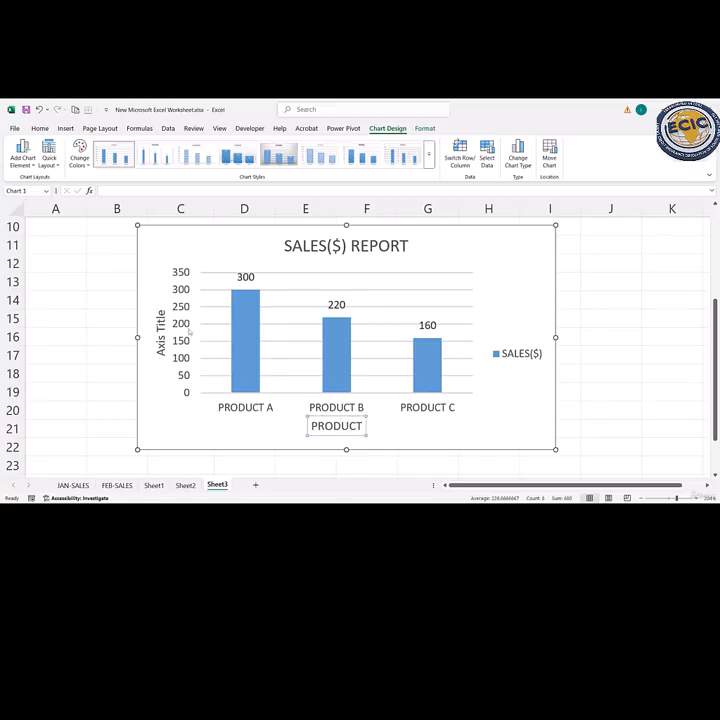
- Replace the vertical axis title with SALES
left_click(160, 330)
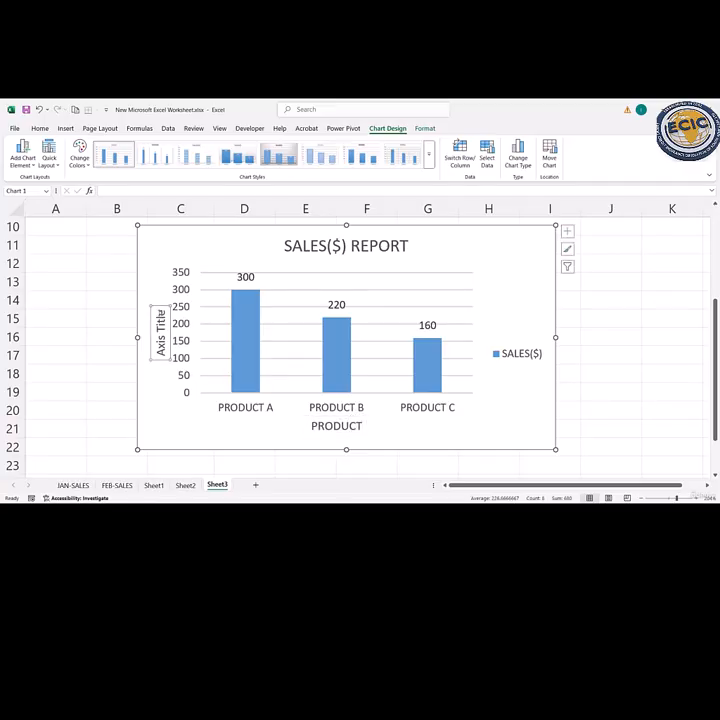
left_click_drag(160, 308, 166, 357)
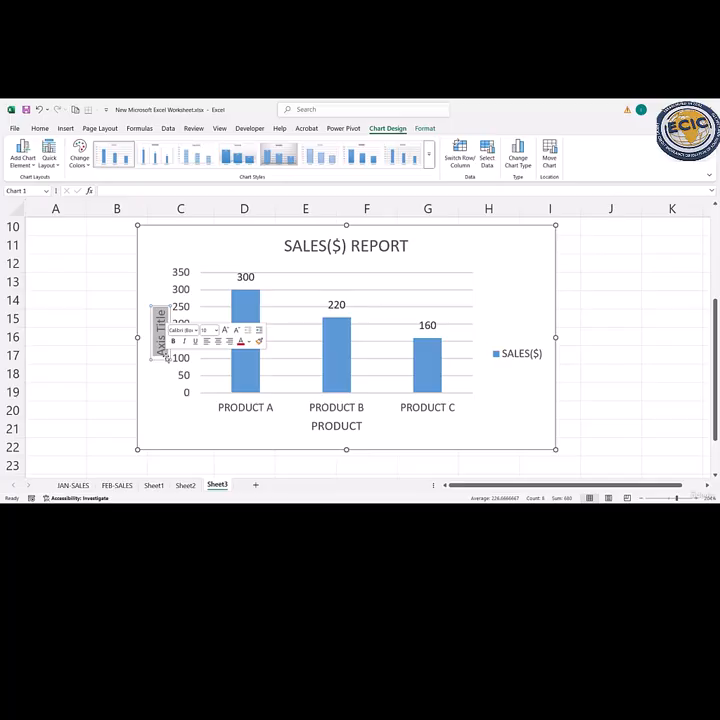
type("SALES")
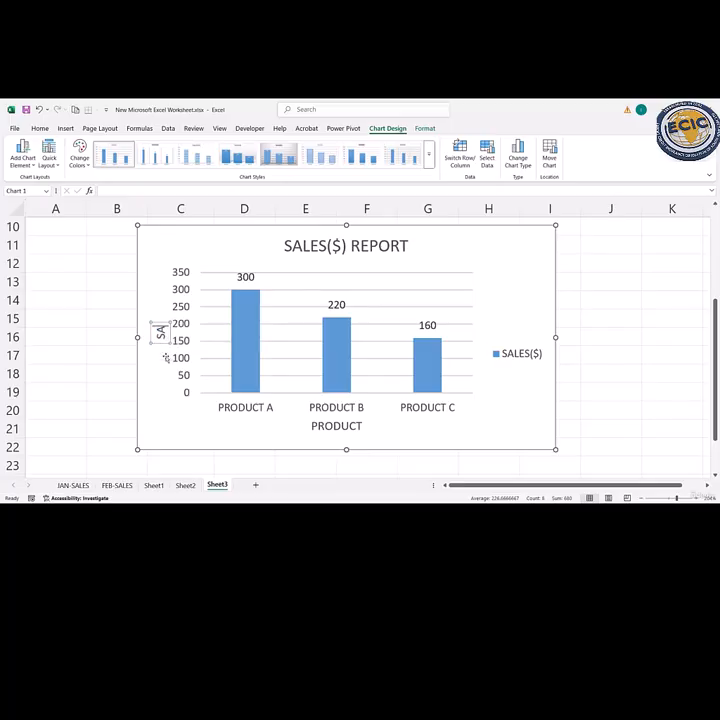
left_click(384, 427)
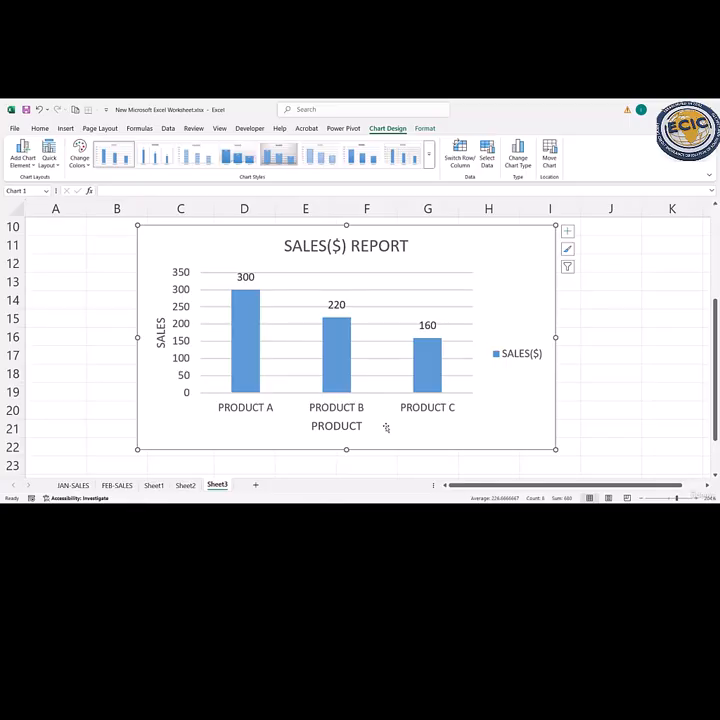
- Position the legend at the top of the chart and check the additional axis title formatting options
left_click(567, 231)
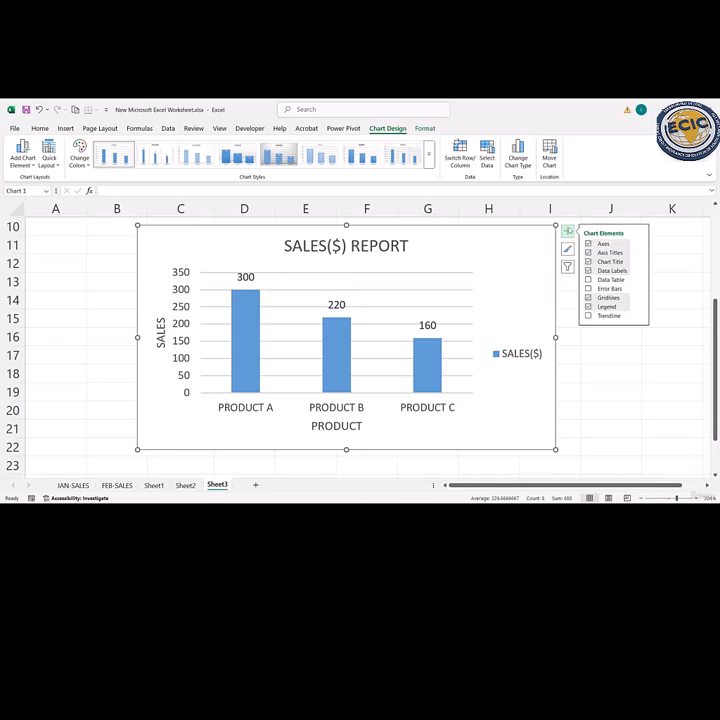
left_click(640, 306)
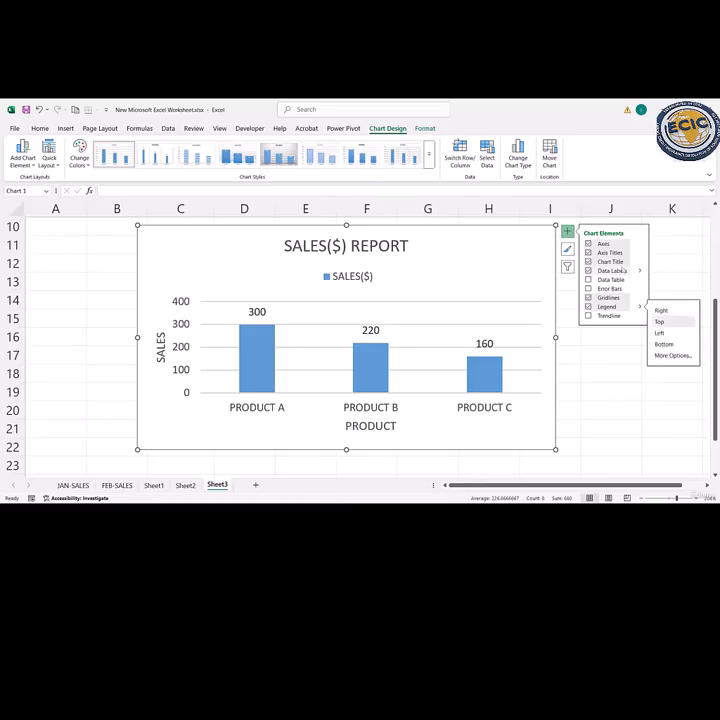
left_click(641, 253)
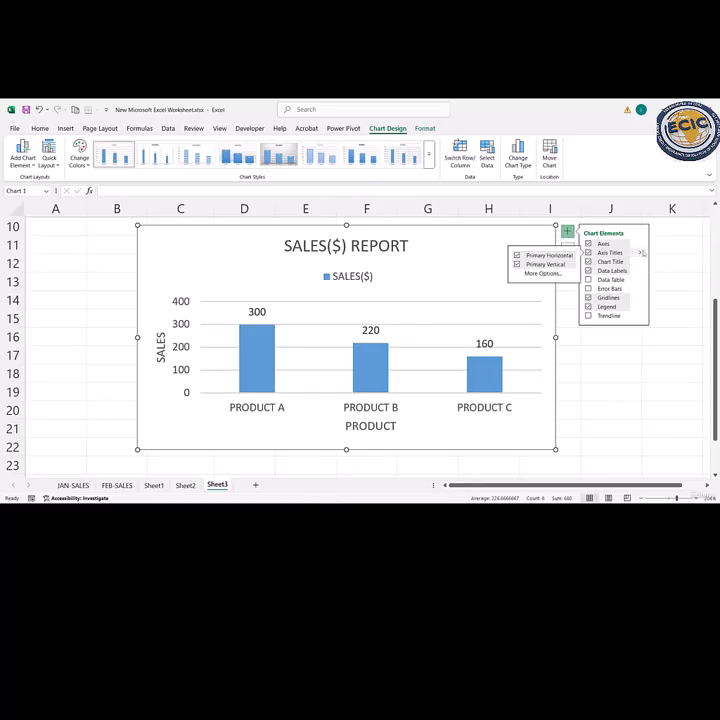
left_click(543, 273)
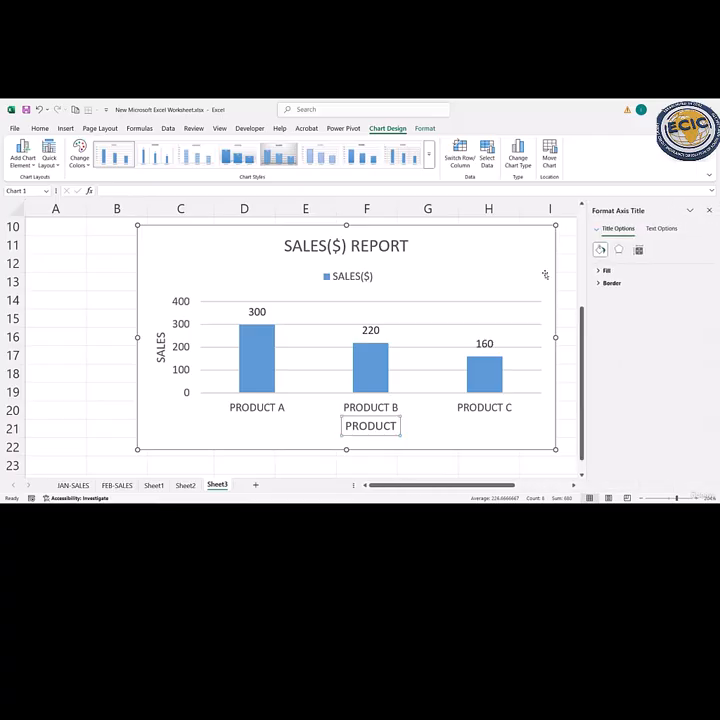
left_click(710, 212)
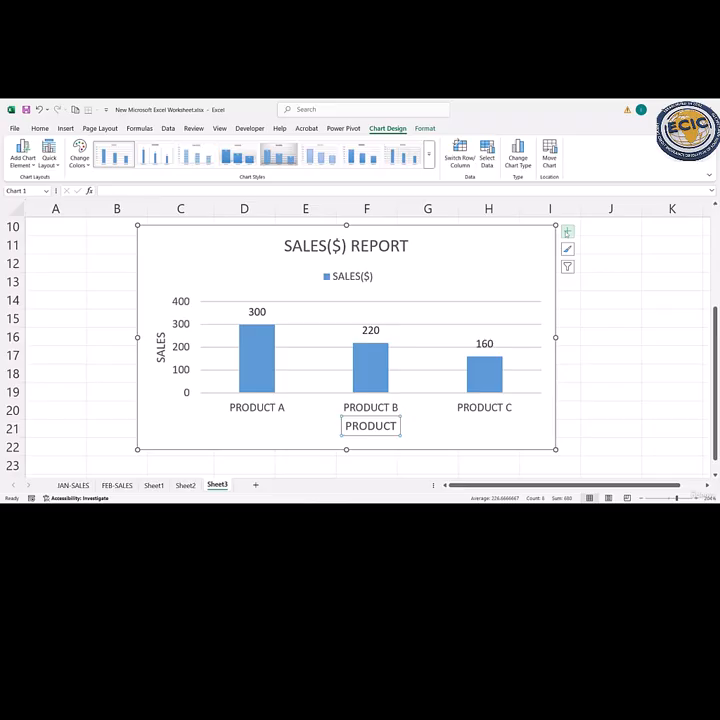
- Place the data labels at the inside end of the chart's columns
left_click(567, 231)
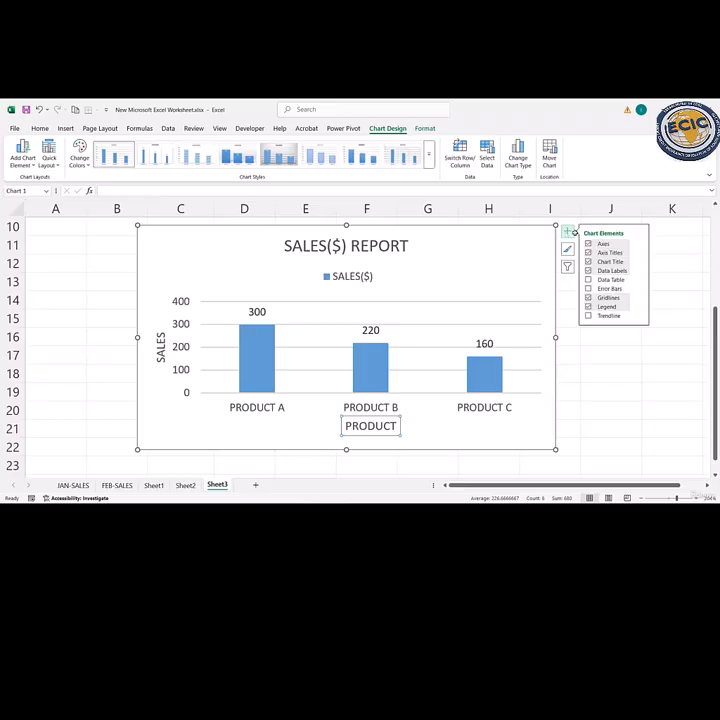
left_click(640, 271)
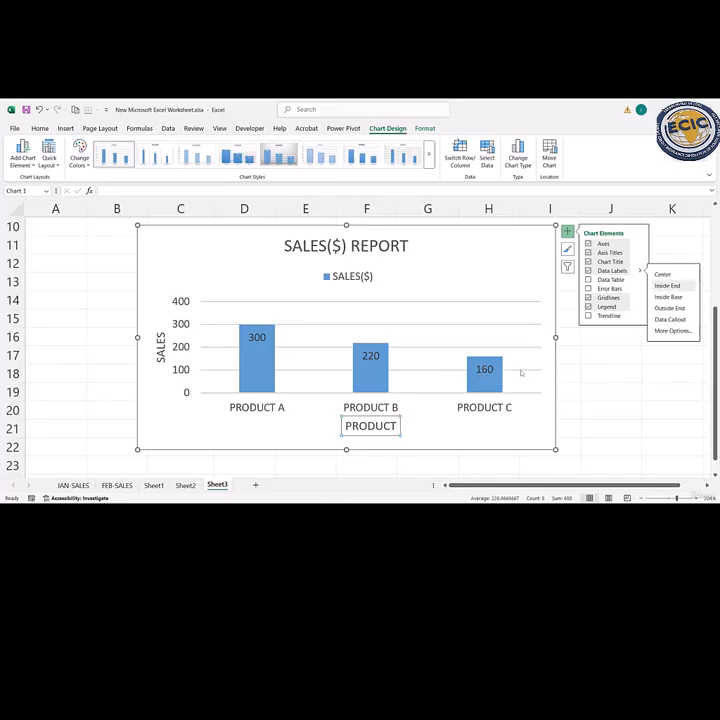
left_click(495, 273)
left_click(567, 235)
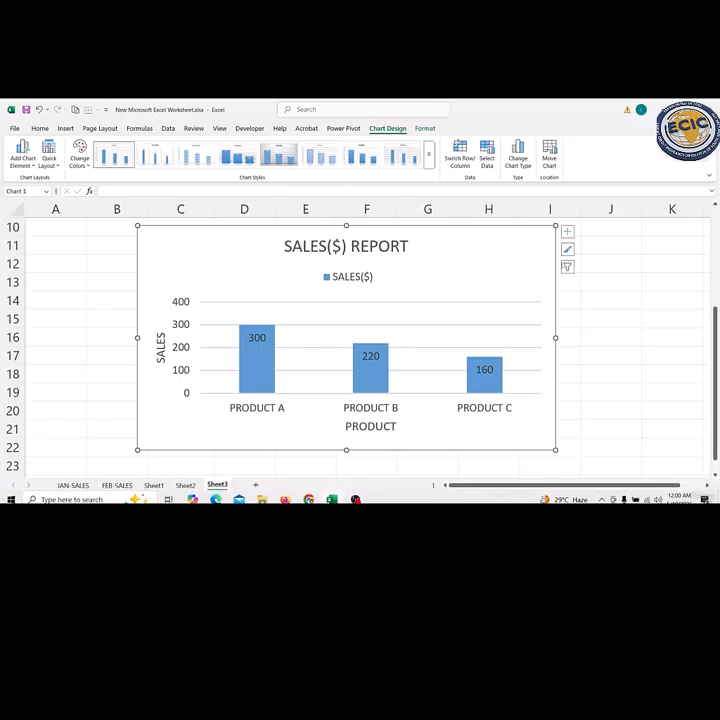
left_click(567, 240)
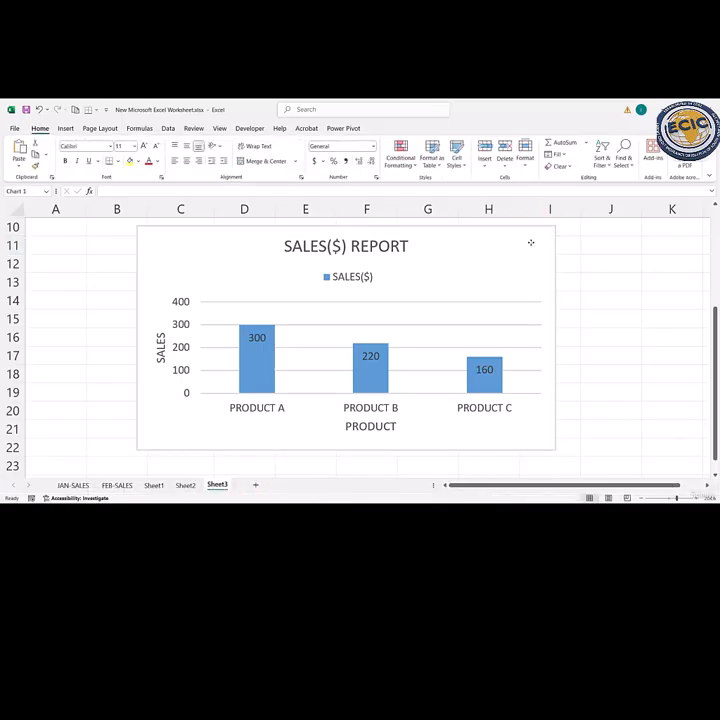
- Shift the SALES($) REPORT chart slightly down and left, and apply the dark chart style with glowing outlined columns
mouse_move(530, 243)
left_mouse_down()
mouse_move(569, 233)
mouse_move(505, 251)
left_mouse_up()
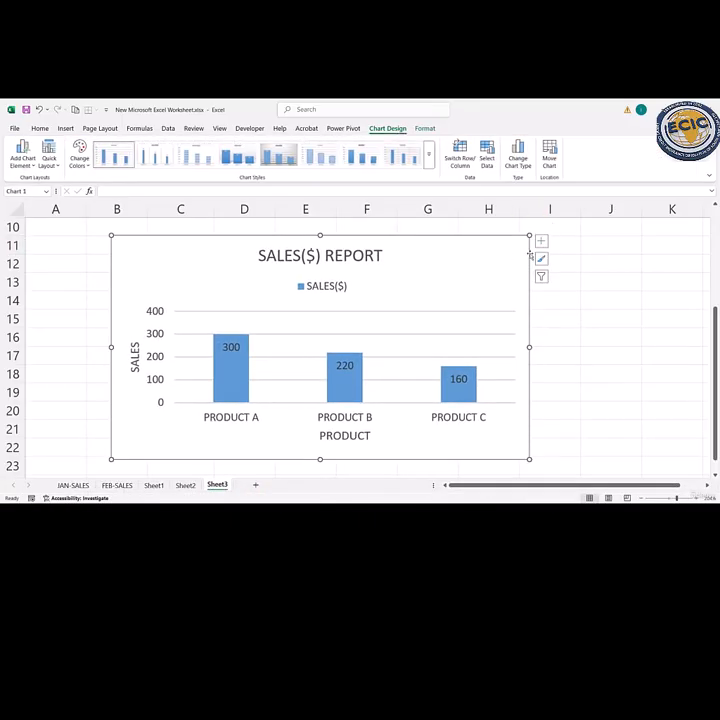
left_click(541, 259)
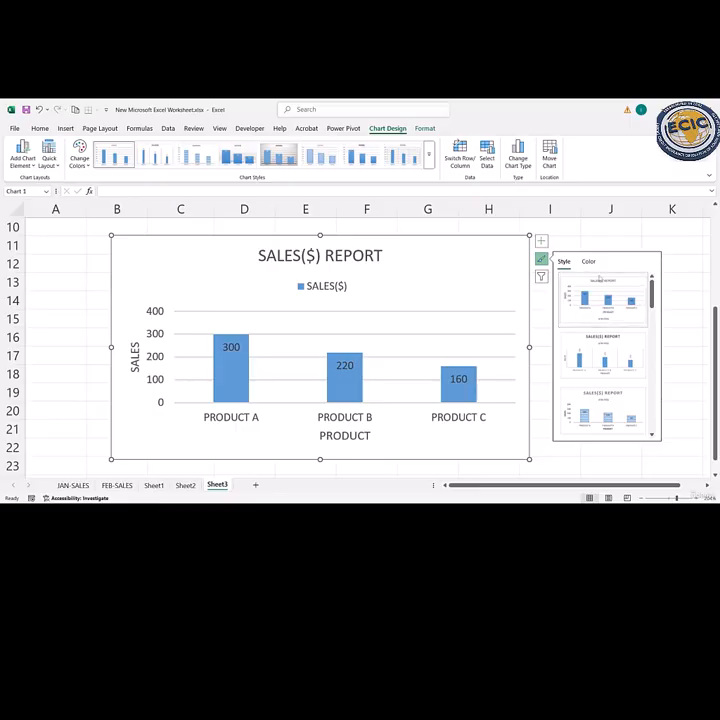
scroll(614, 376, "down", 5)
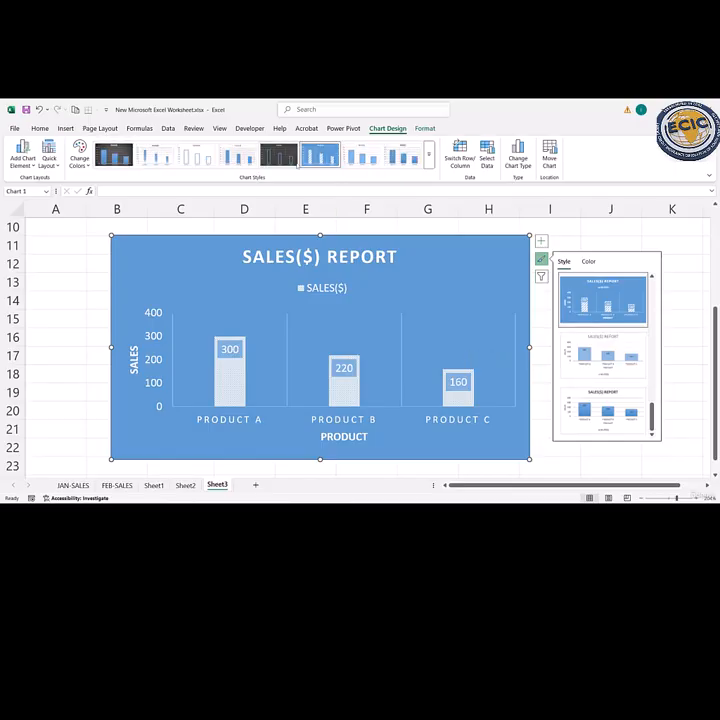
left_click(278, 154)
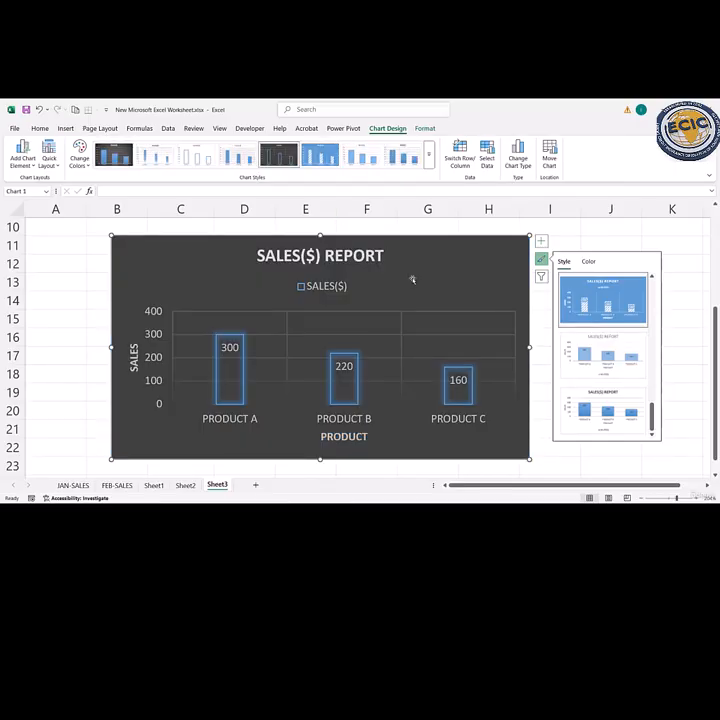
left_click(549, 259)
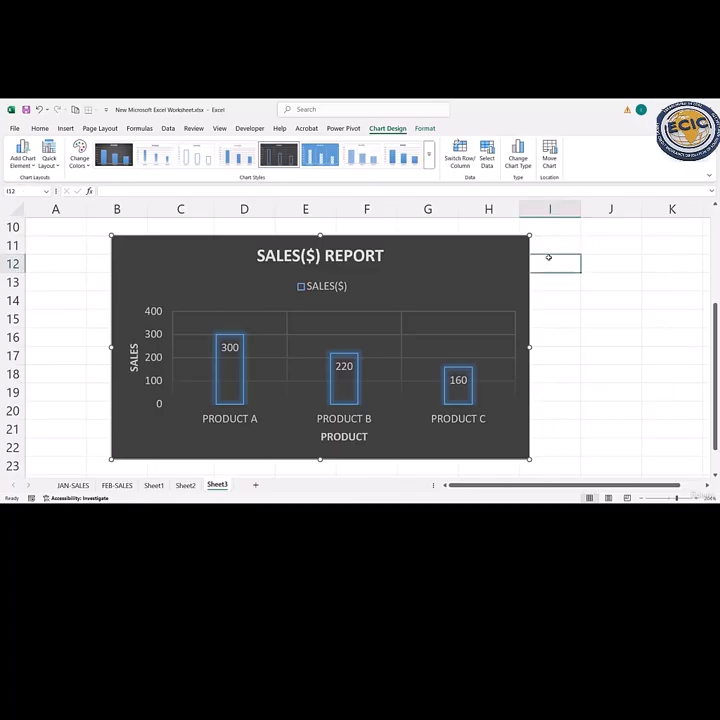
left_click(522, 255)
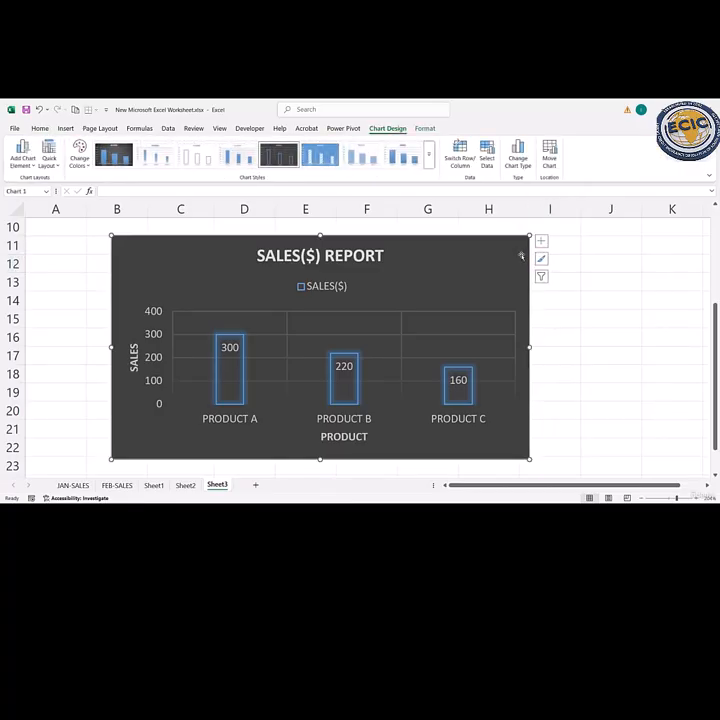
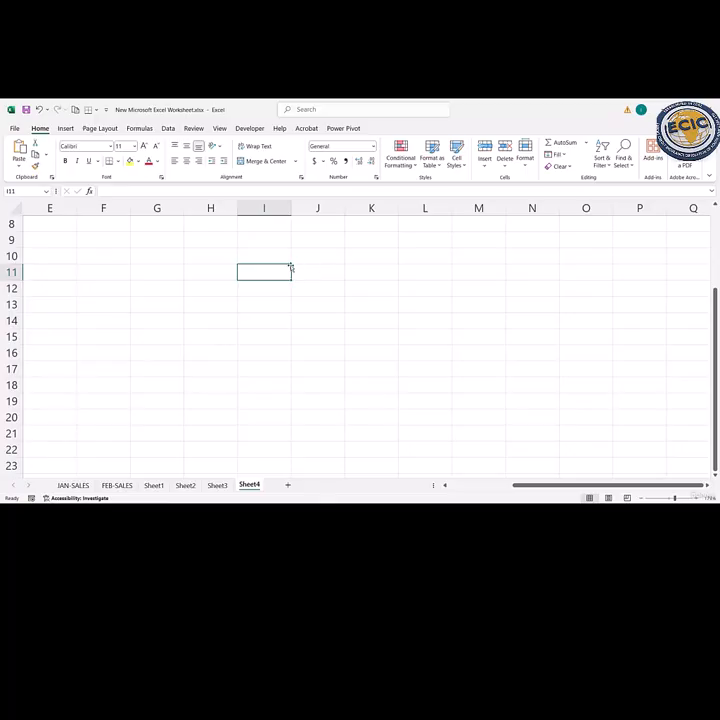
- Enter the headers MONTH and SALES($) in cells D10 and E10 of Sheet4
key("Home")
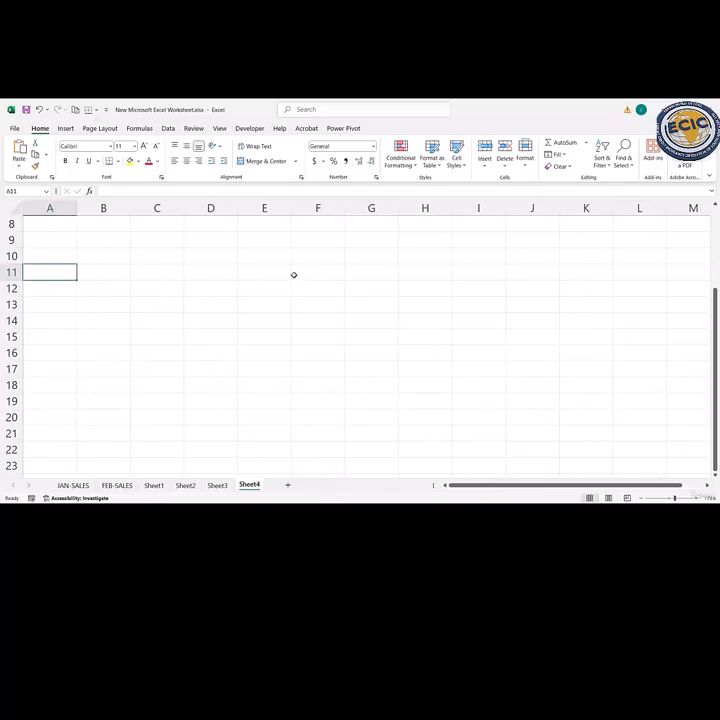
left_click(186, 257)
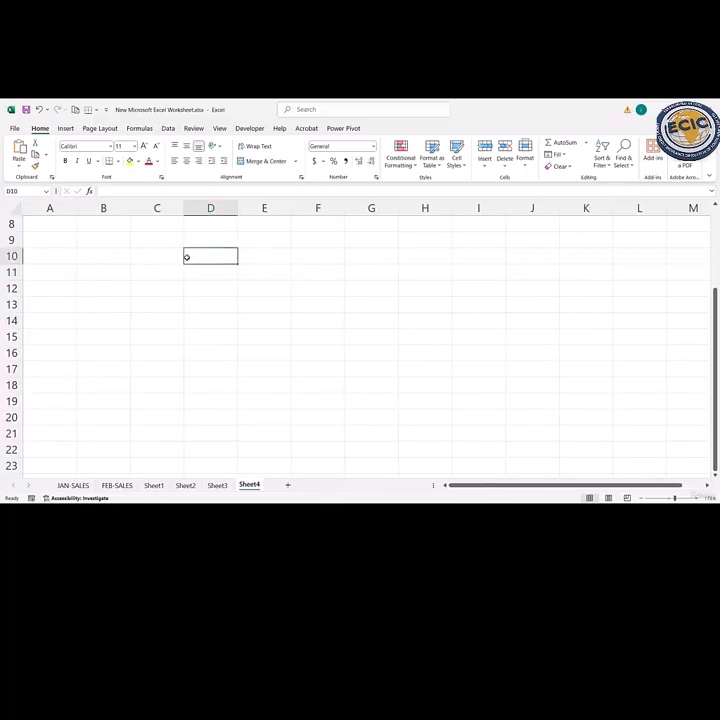
type("MONTH")
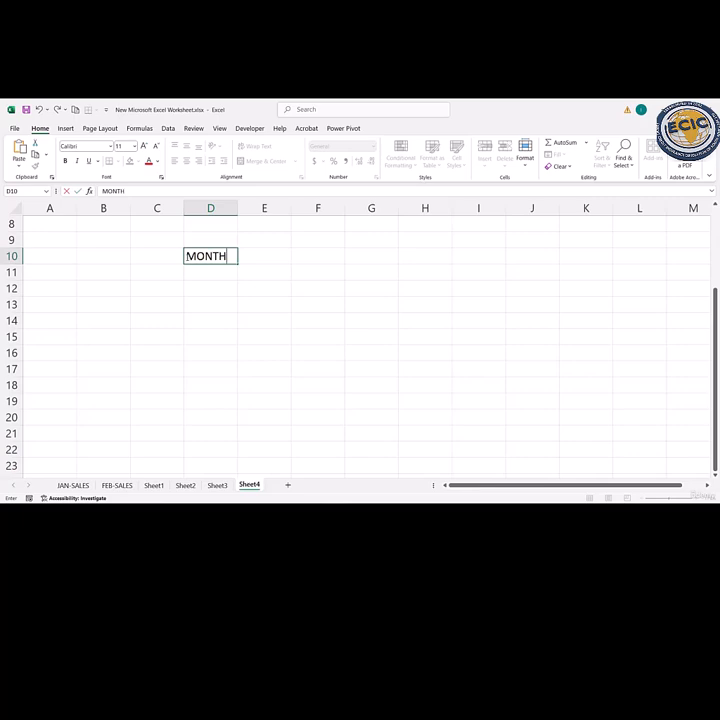
key("Tab")
type("SALES")
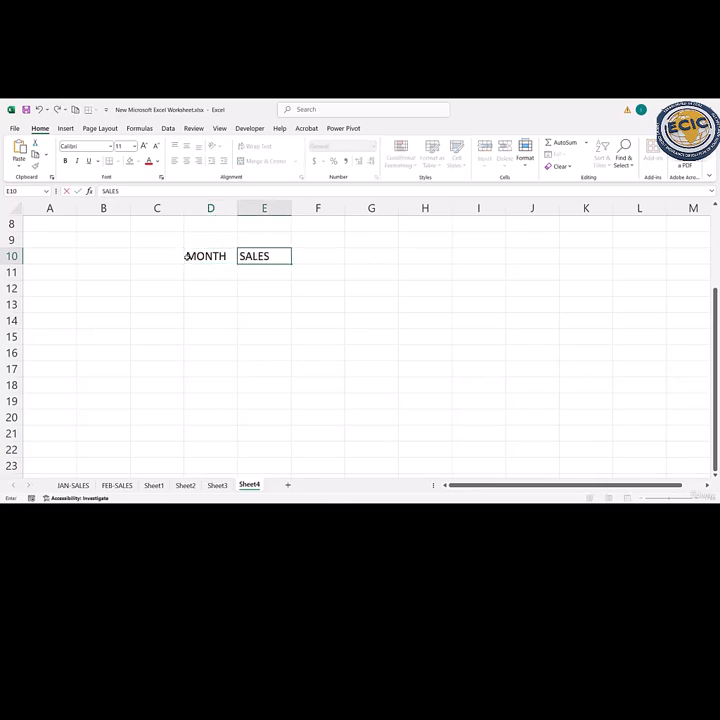
type("($)")
key("Return")
- List the months JAN, FEB, MAR and APR down cells D11 to D14 under MONTH
type("JAN")
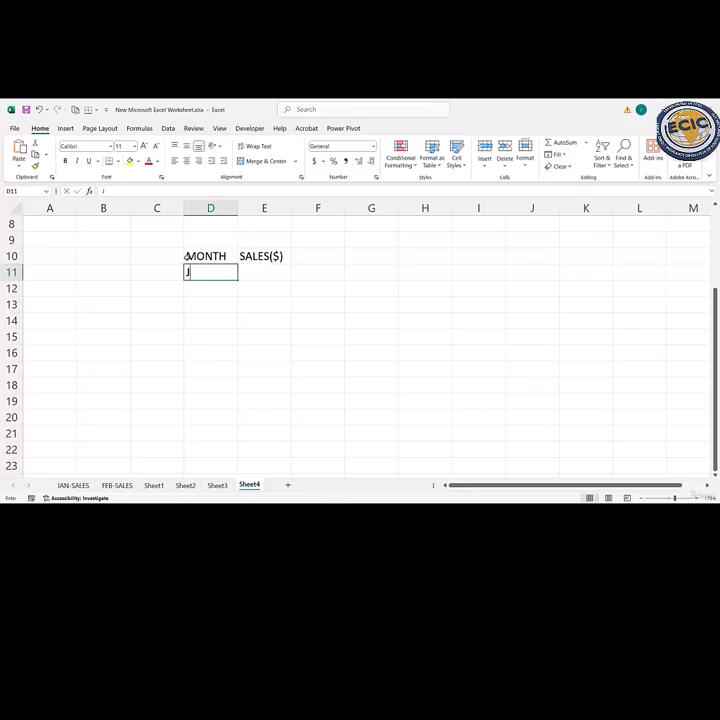
key("Return")
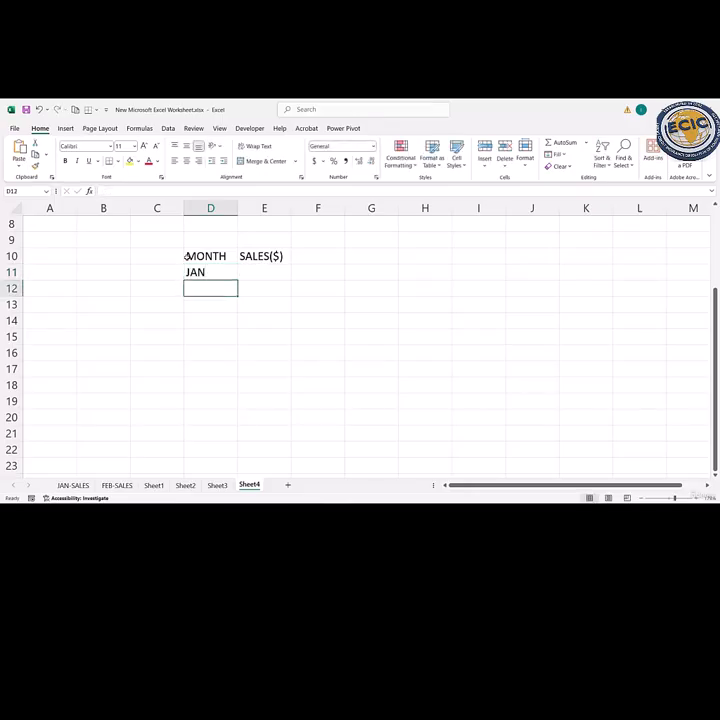
type("FEB")
key("Return")
type("MAR")
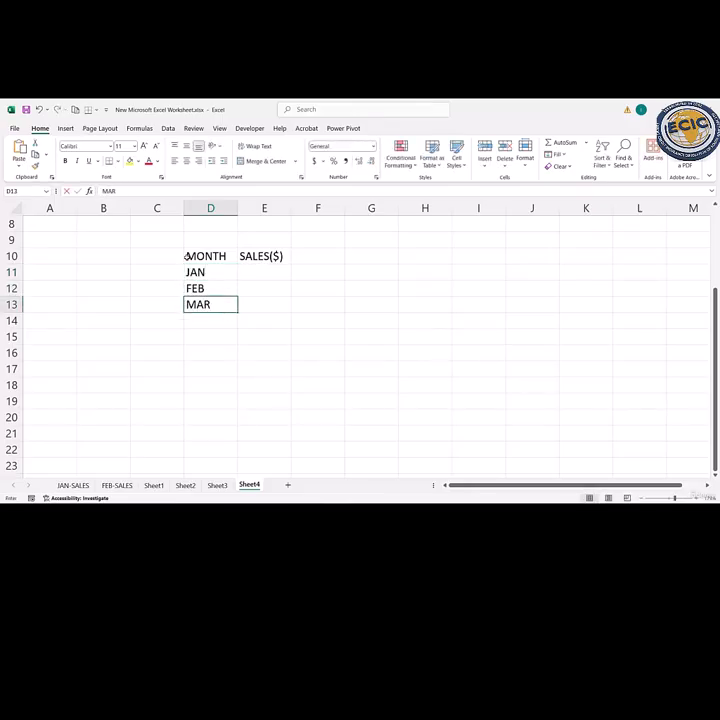
key("Return")
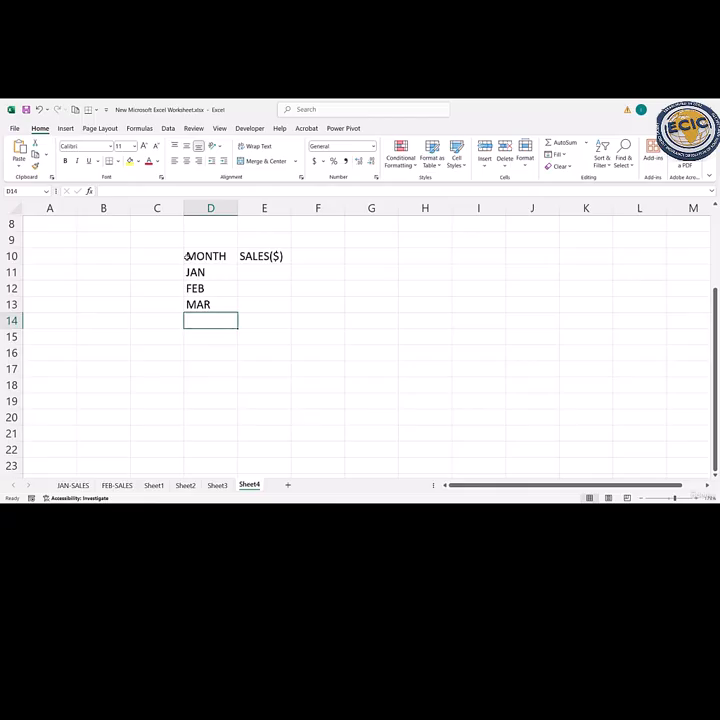
type("APR")
key("Return")
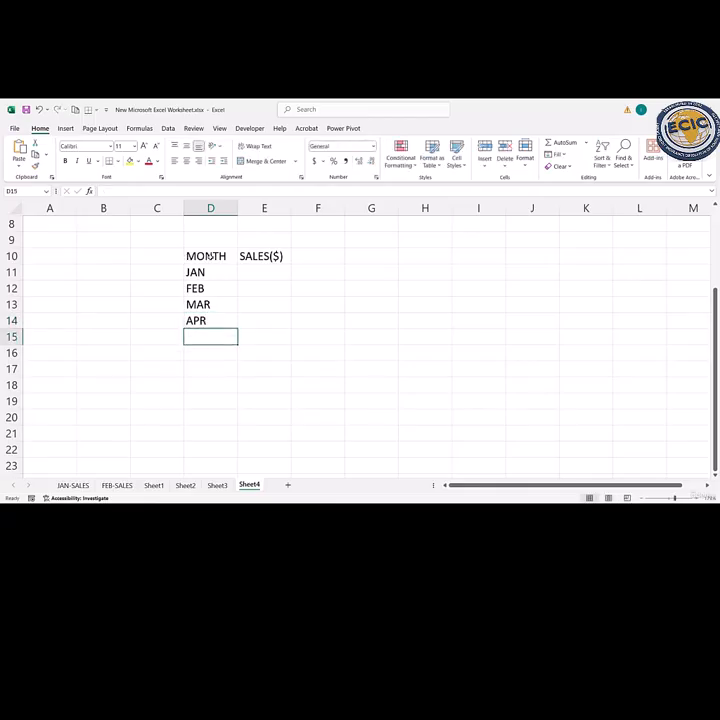
- Enter the monthly sales 500, 600, 450 and 700 in cells E11 to E14 under SALES($)
double_click(273, 275)
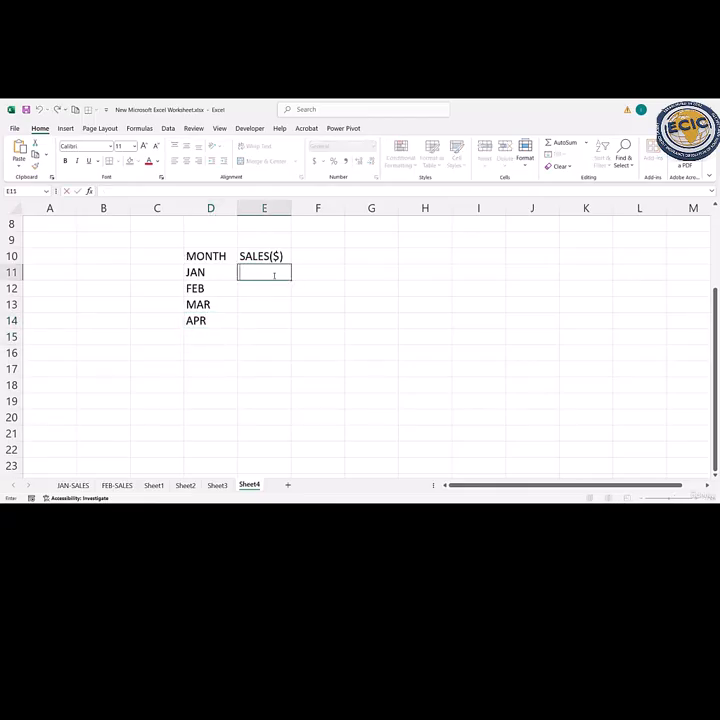
type("500")
key("Return")
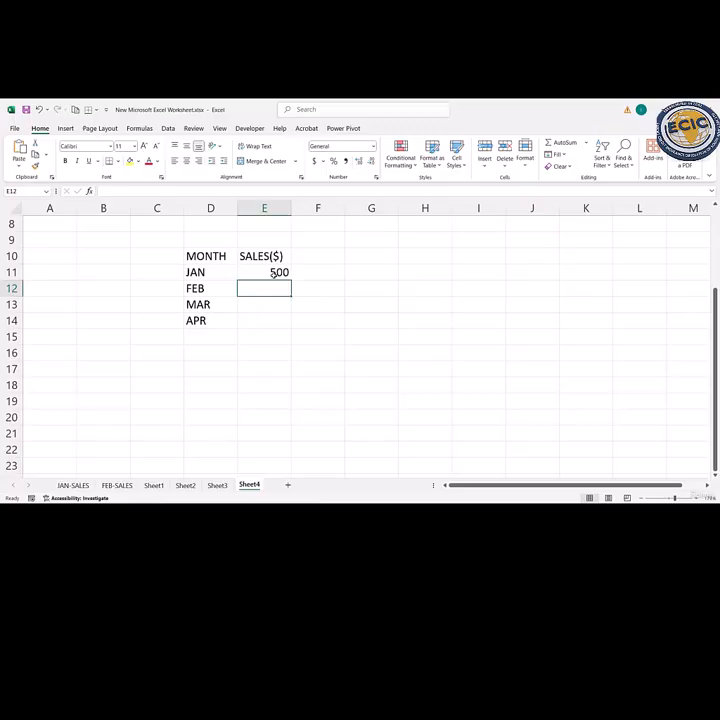
type("600")
key("Return")
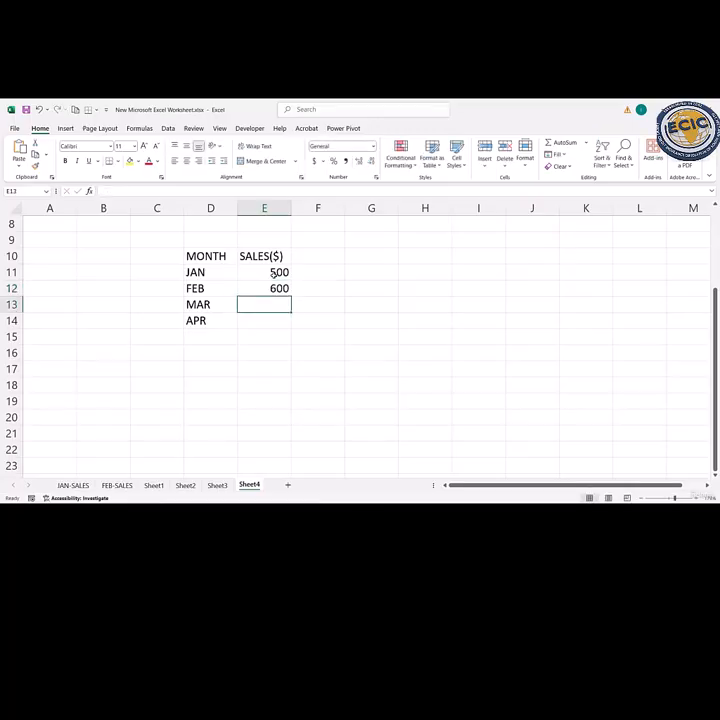
type("450")
key("Return")
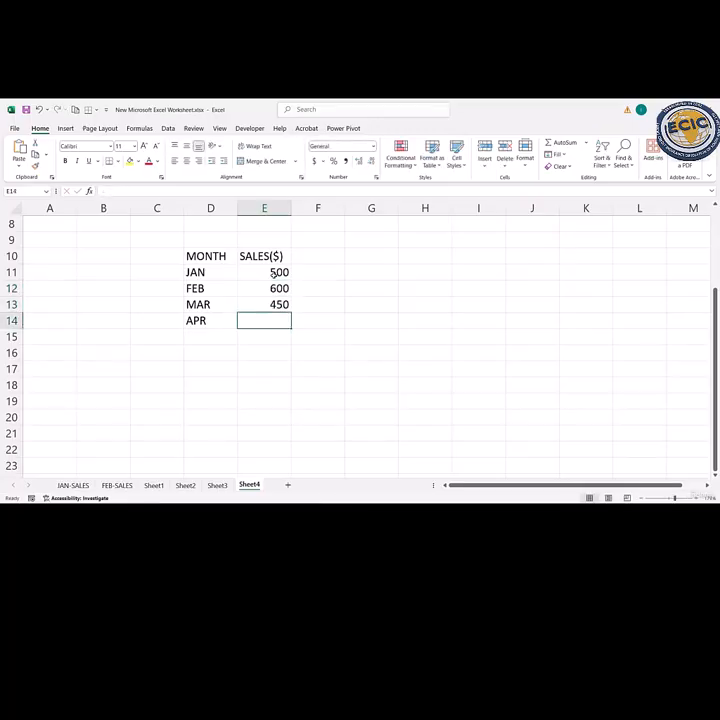
type("700")
key("Return")
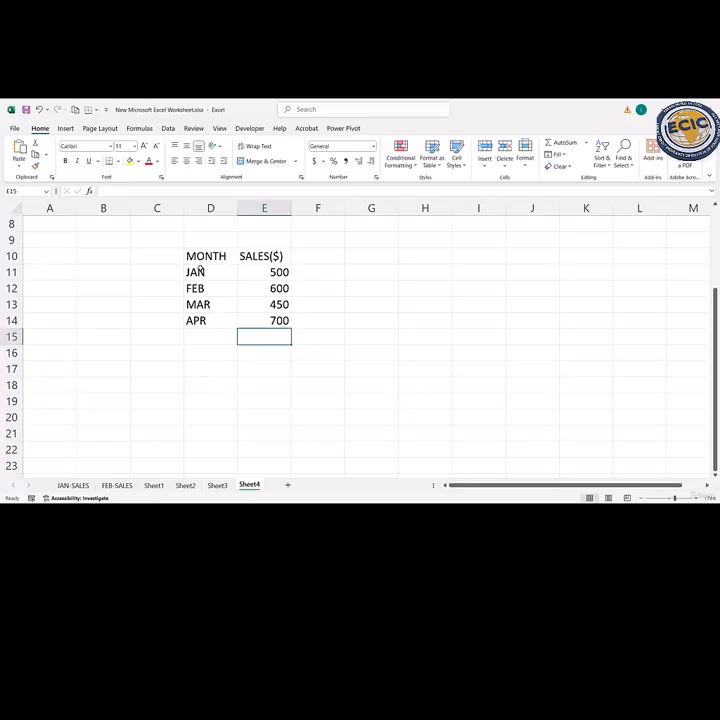
- Convert the range D10:E14 into a table with headers
left_click_drag(200, 256, 264, 320)
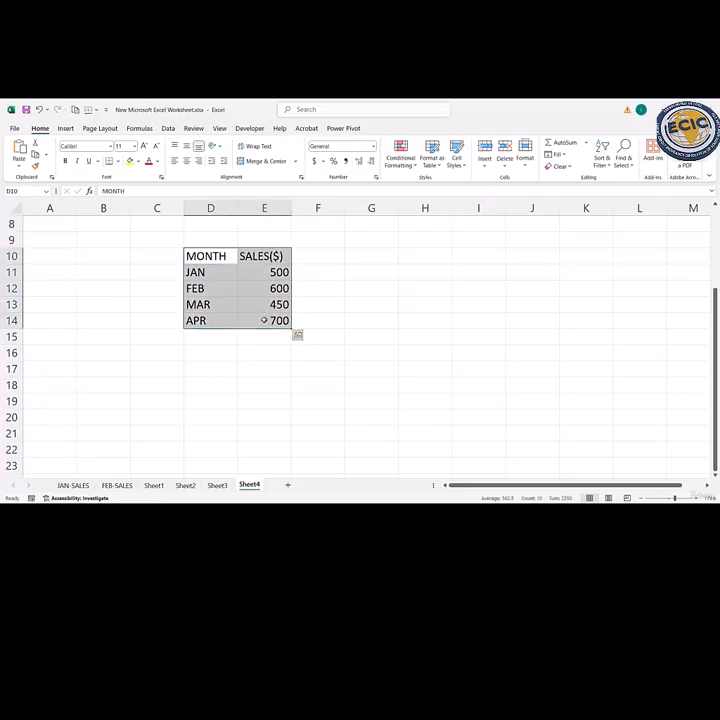
key("ctrl+t")
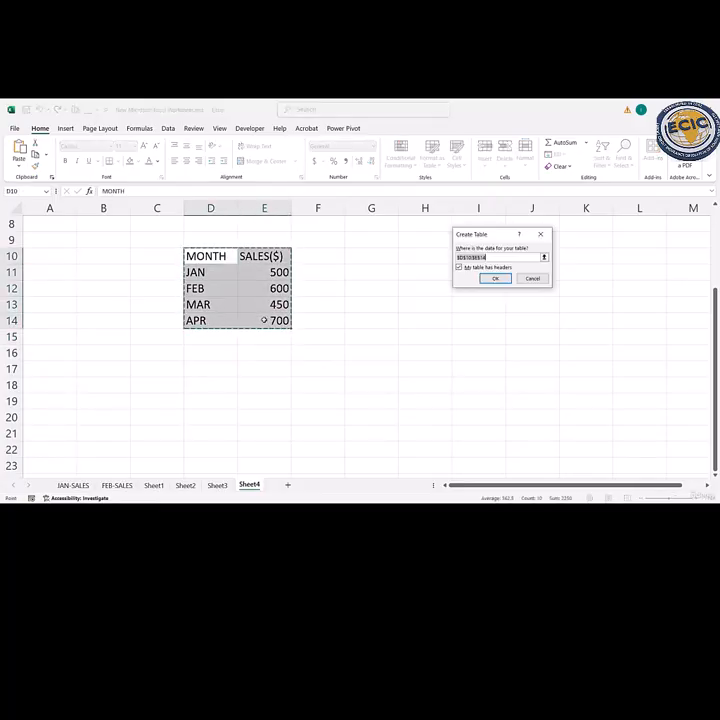
left_click(494, 278)
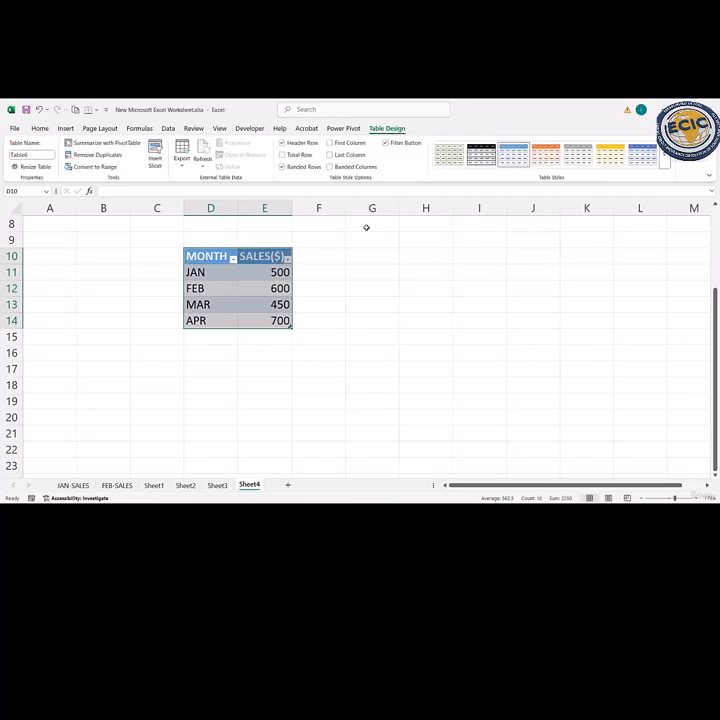
- Insert a clustered column chart from the MONTH and SALES($) table
left_click(65, 128)
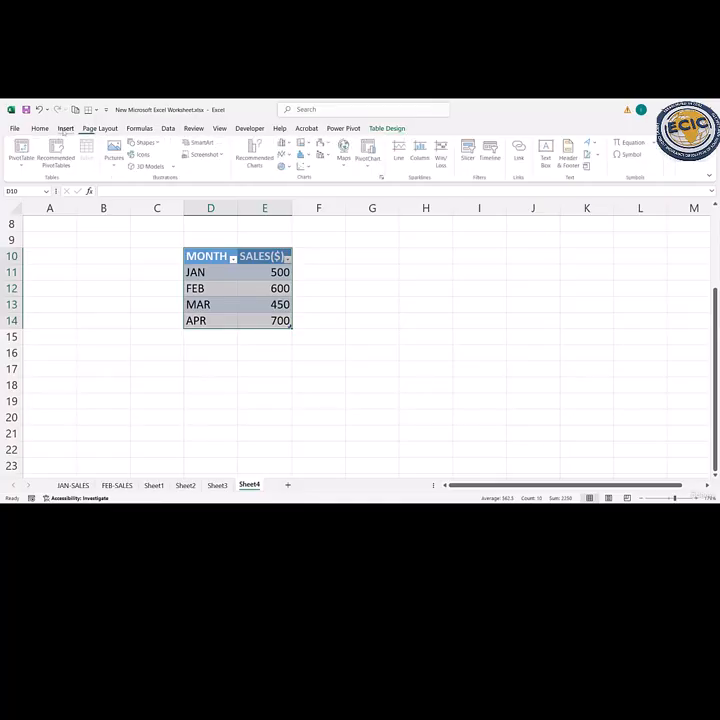
left_click(166, 288)
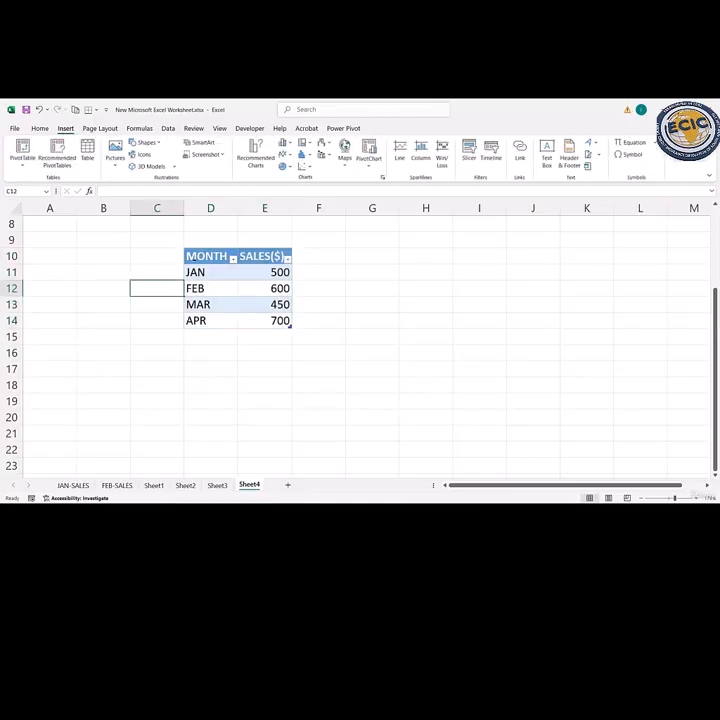
left_click_drag(205, 256, 235, 320)
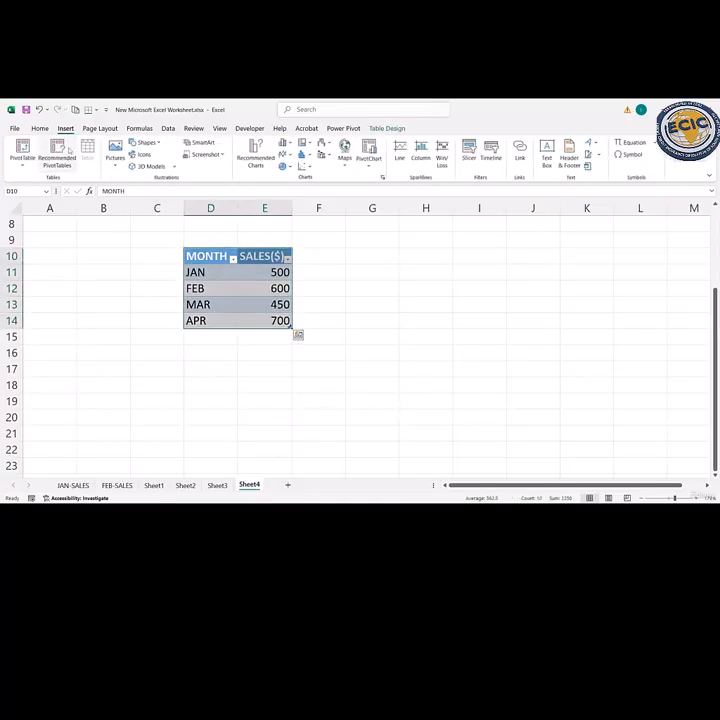
left_click(255, 153)
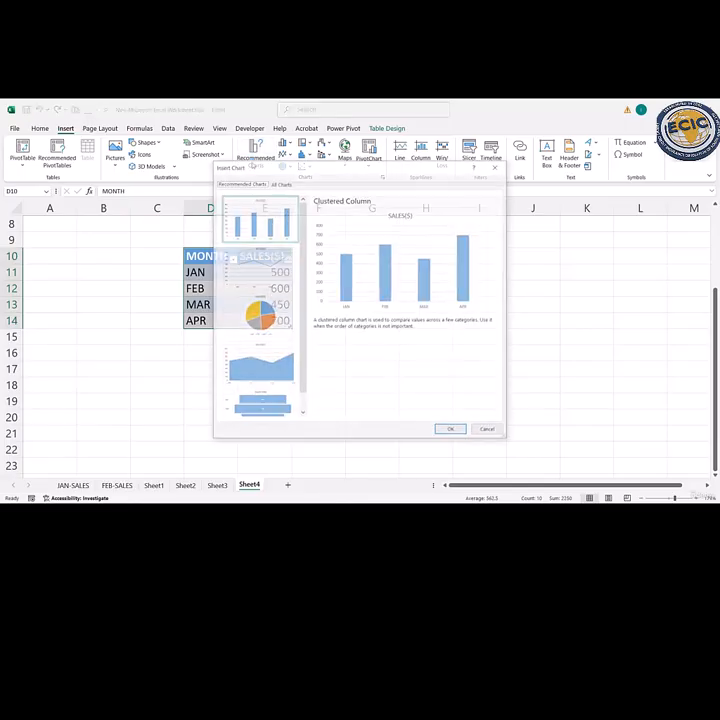
left_click(281, 184)
mouse_move(332, 273)
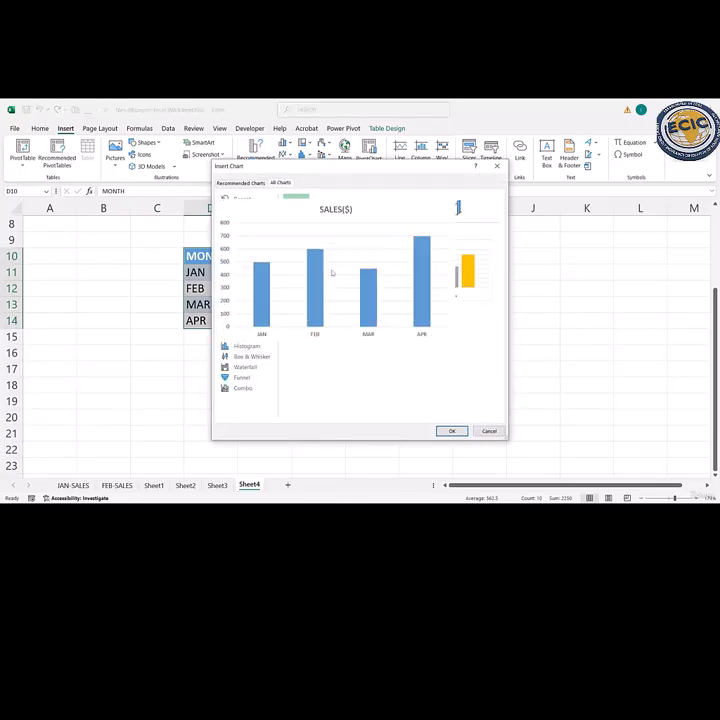
left_click(451, 431)
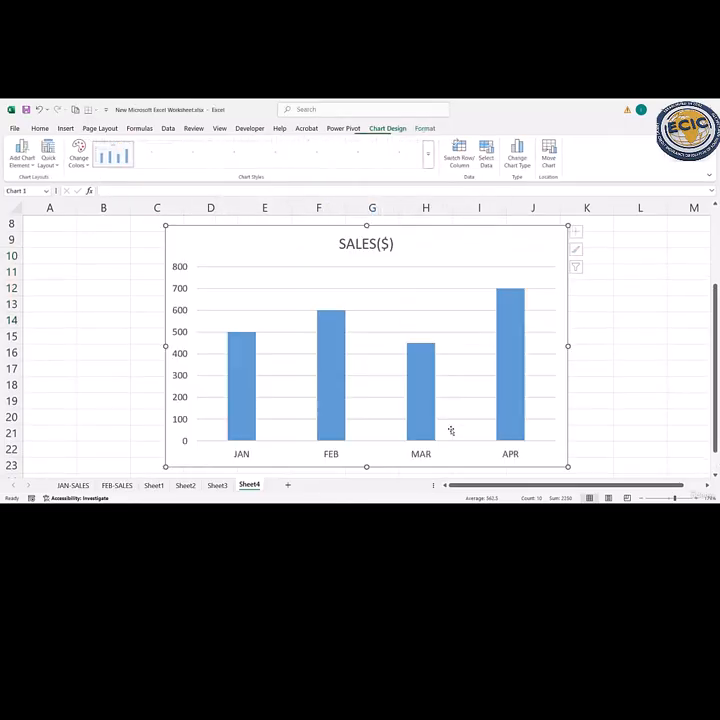
- Add data labels and a legend to the SALES($) column chart
left_click(580, 232)
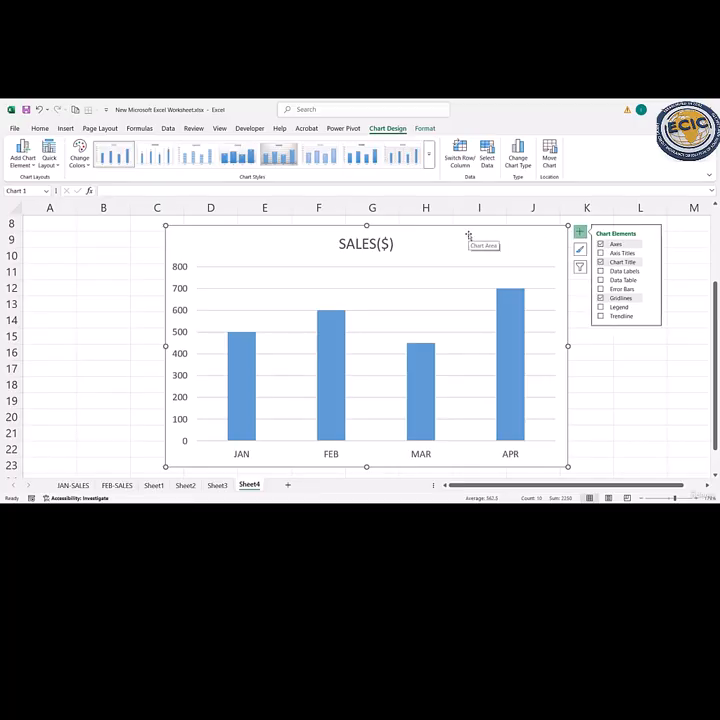
left_click(600, 271)
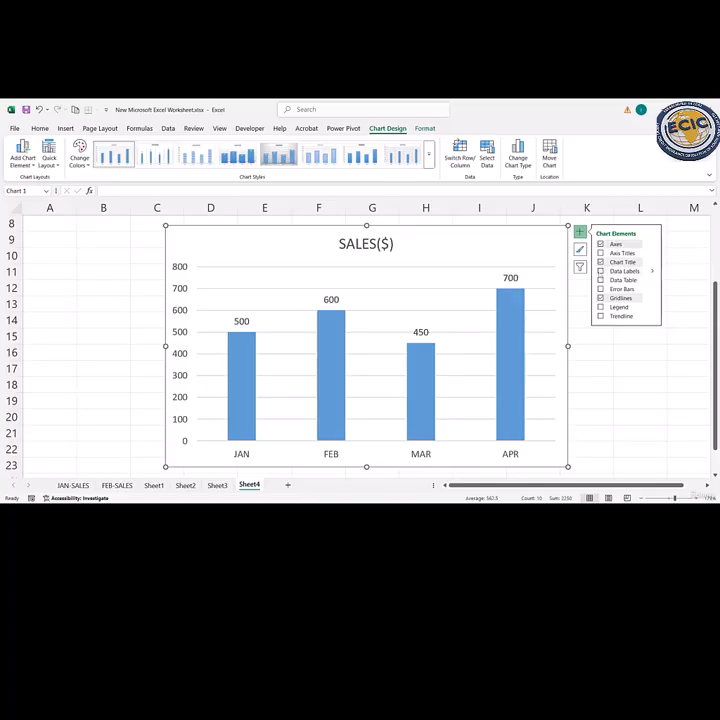
left_click(601, 272)
left_click(612, 307)
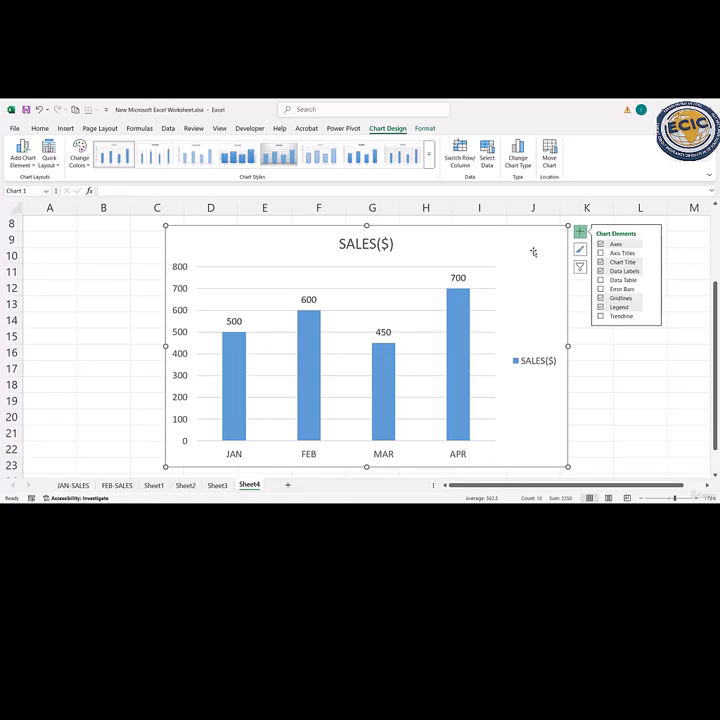
- Apply the chart style with a solid blue background and pale patterned columns
left_click(580, 249)
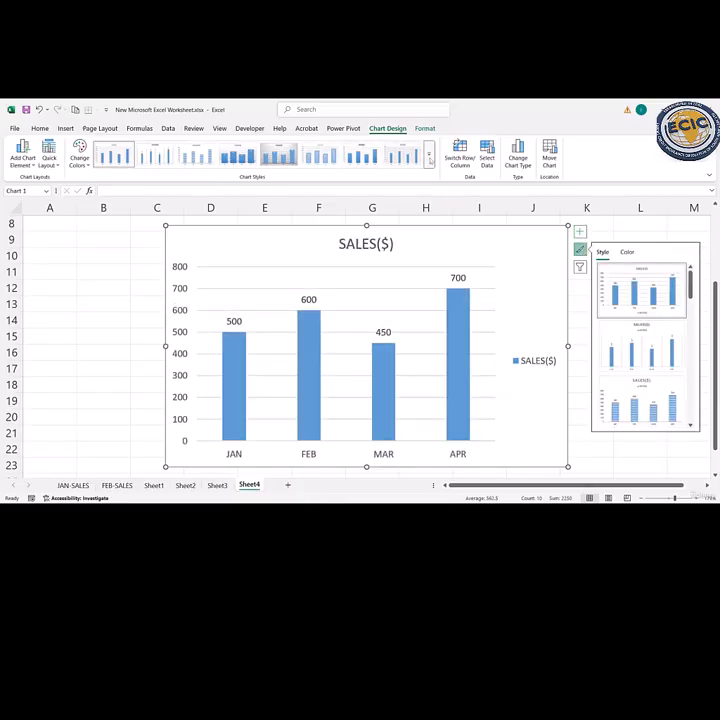
left_click(429, 155)
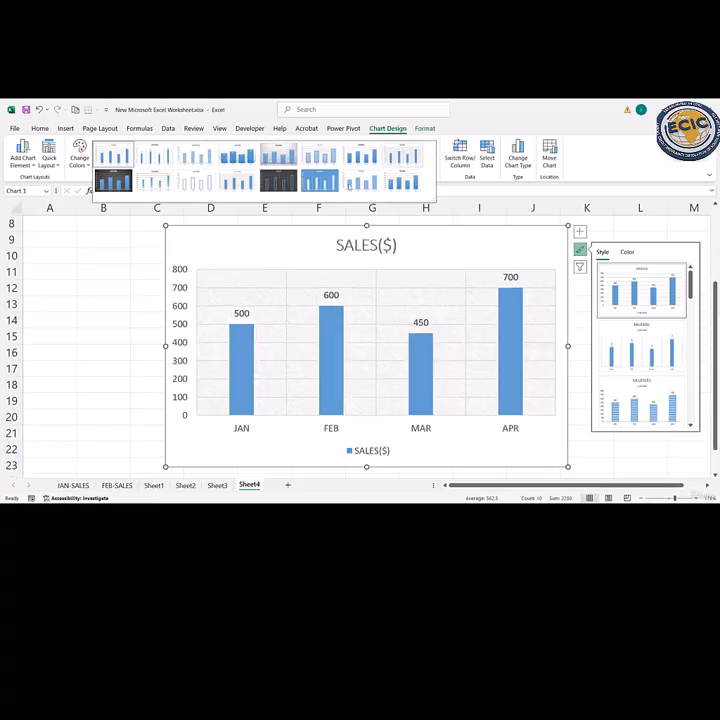
left_click(320, 180)
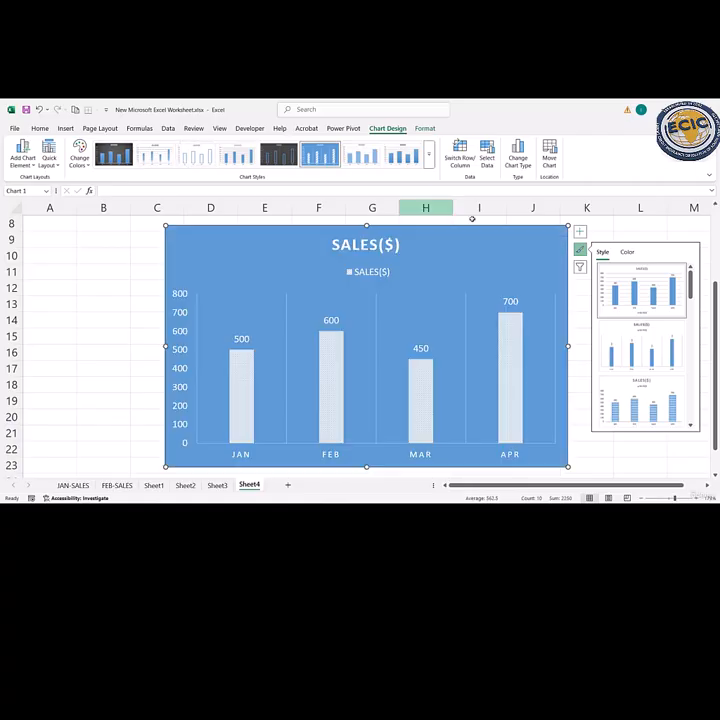
- Try the orange and green colorful palettes and the gold monochromatic palette on the chart
left_click(619, 252)
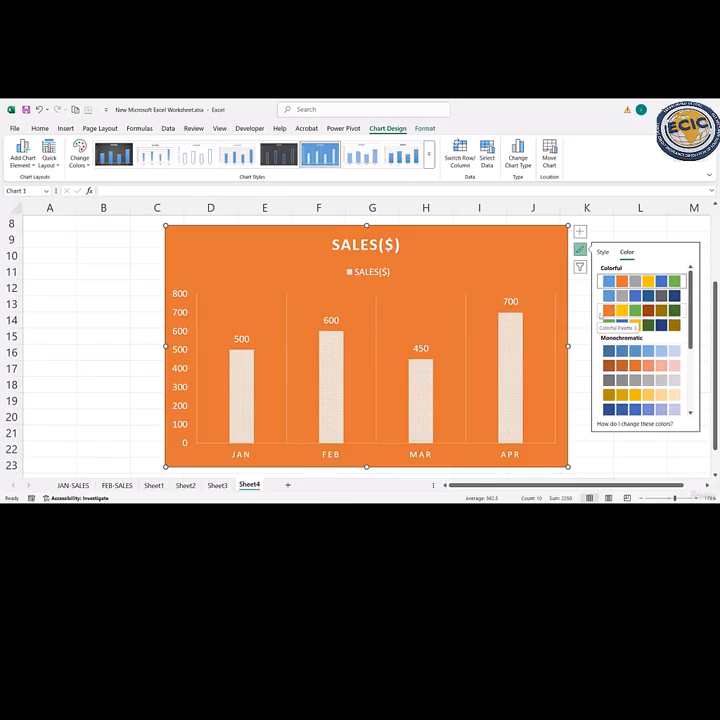
left_click(606, 313)
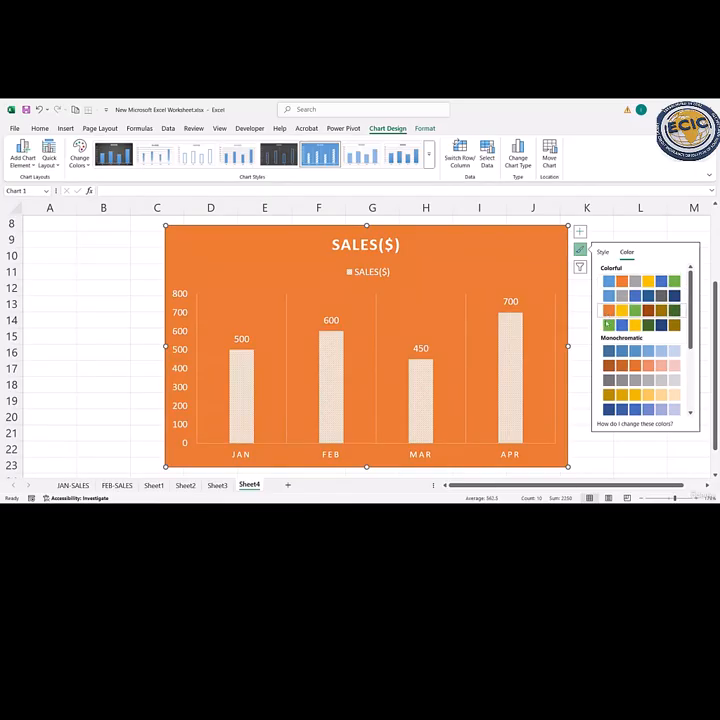
left_click(608, 323)
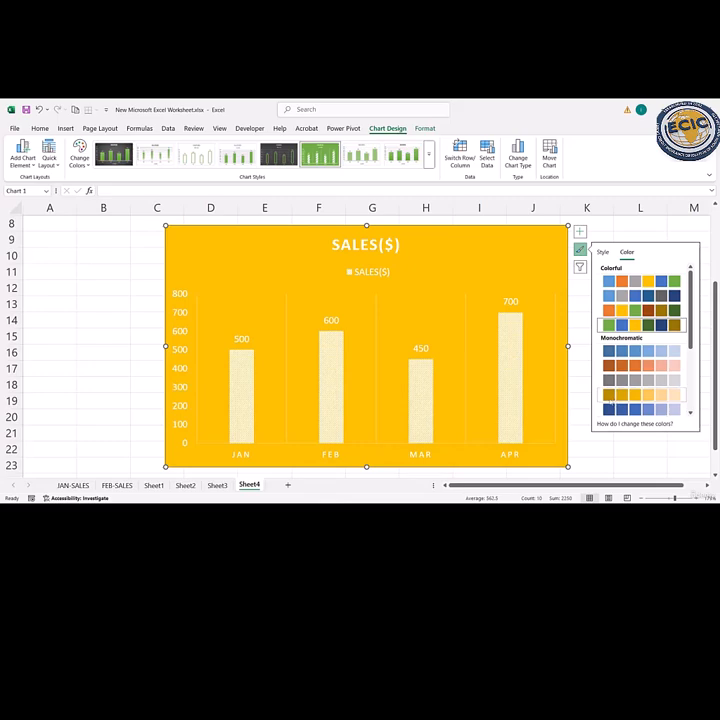
left_click(641, 395)
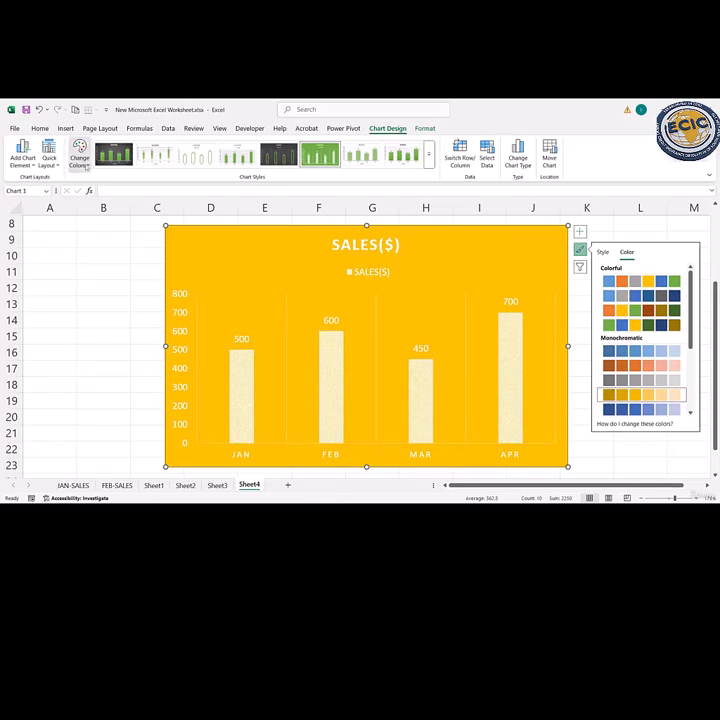
- Set the chart's colors to Colorful Palette 1
left_click(85, 165)
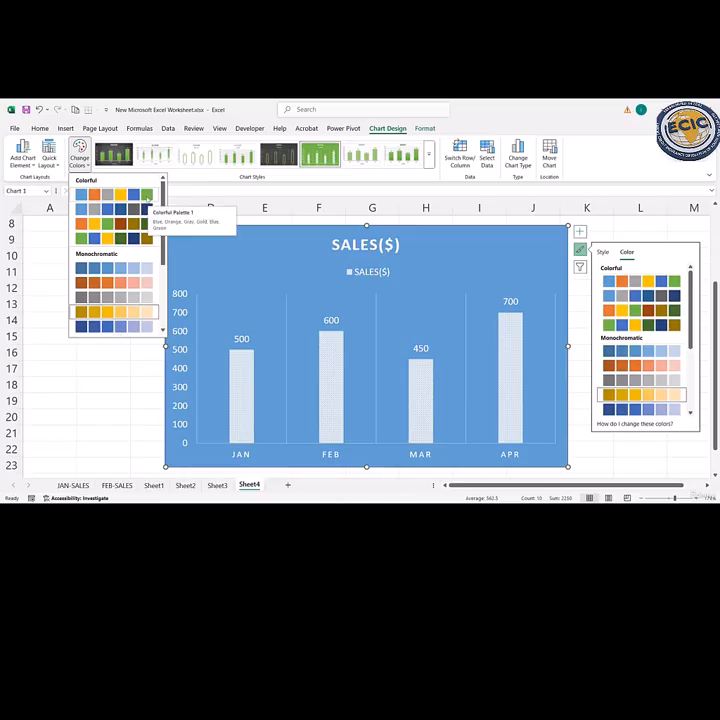
left_click(148, 197)
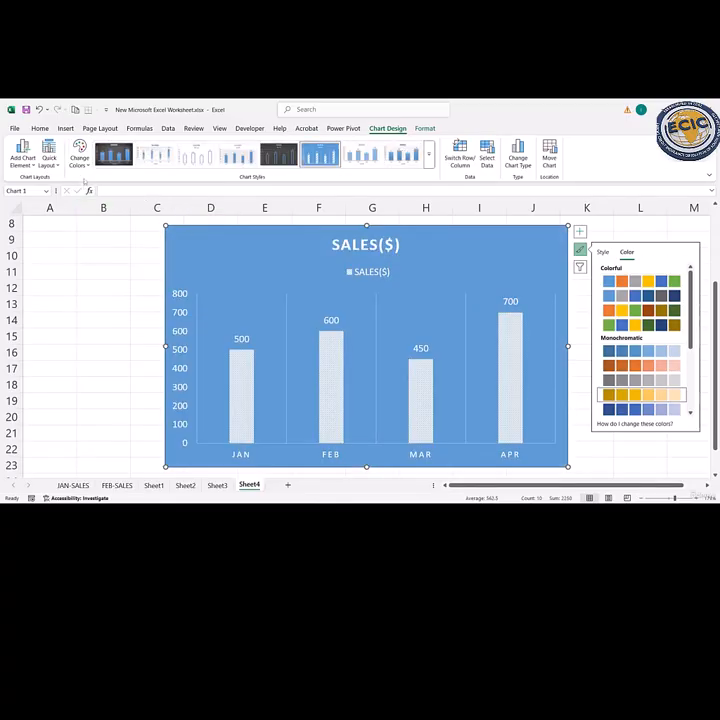
- Try the orange colorful palette on the chart, then set its colors to the gold monochromatic palette
left_click(79, 160)
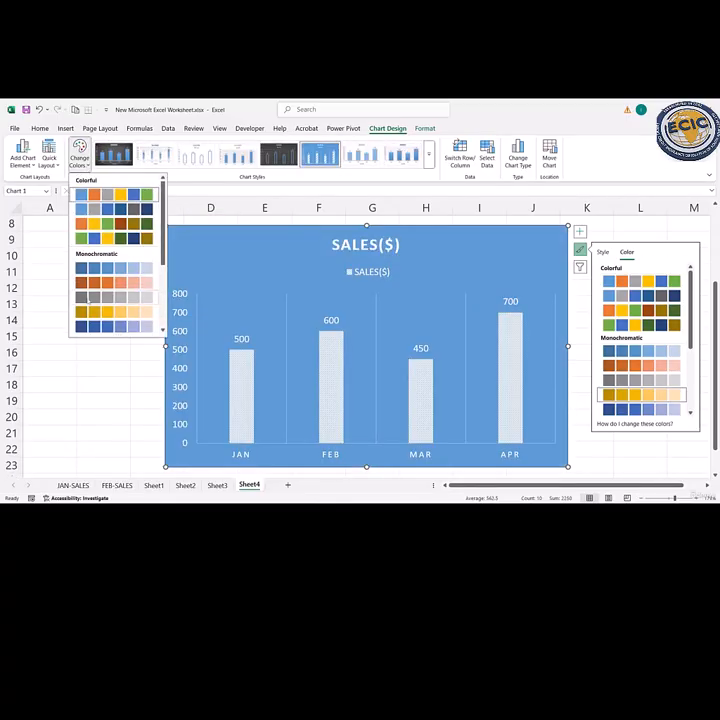
left_click(93, 222)
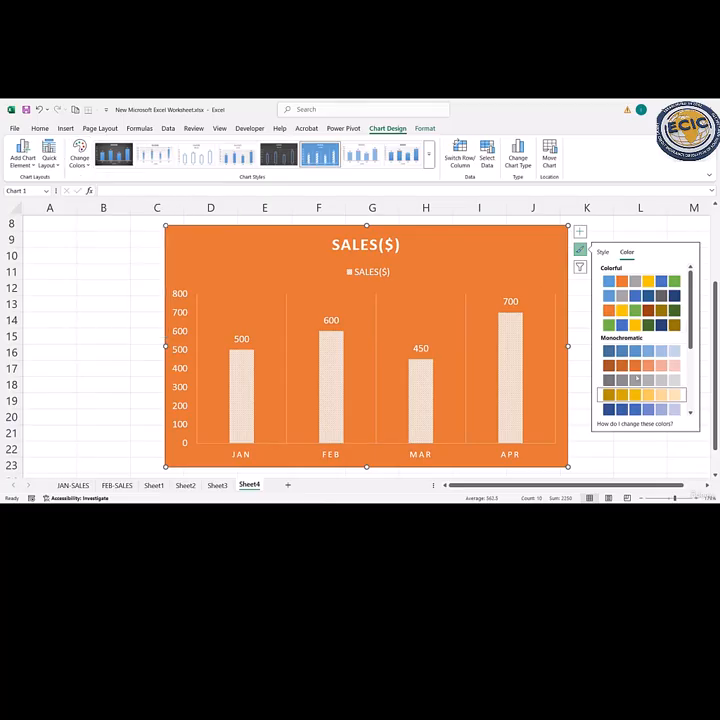
left_click(638, 395)
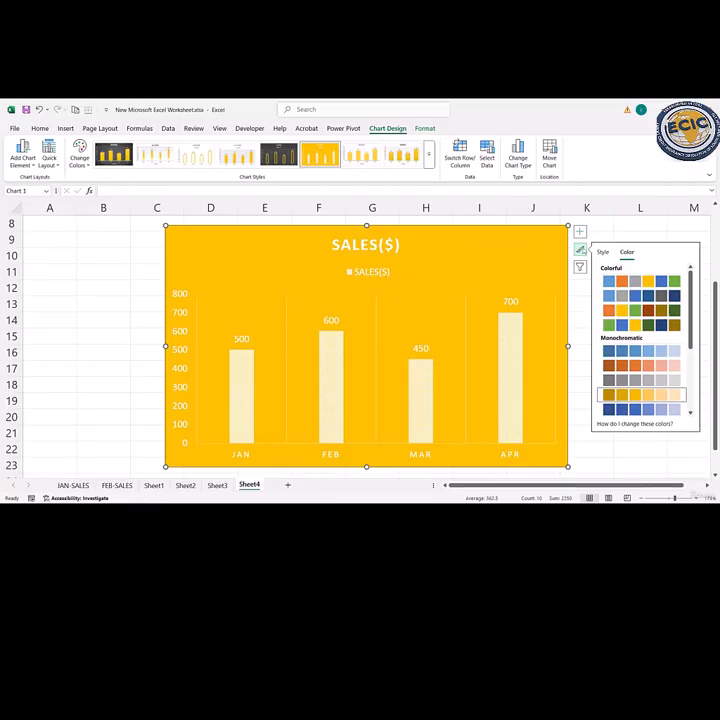
left_click(580, 249)
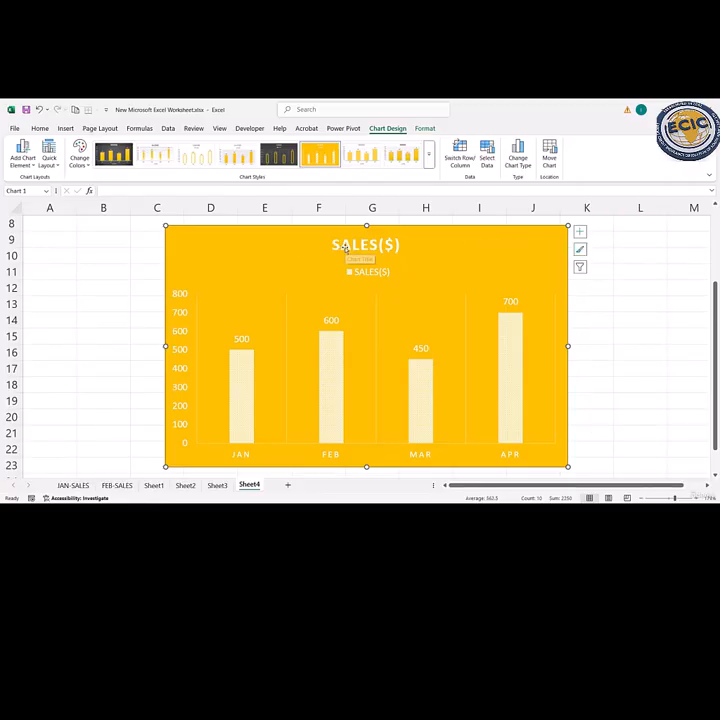
- Give the SALES($) chart title a gradient fill using the light green preset gradient
left_click(334, 244)
double_click(346, 248)
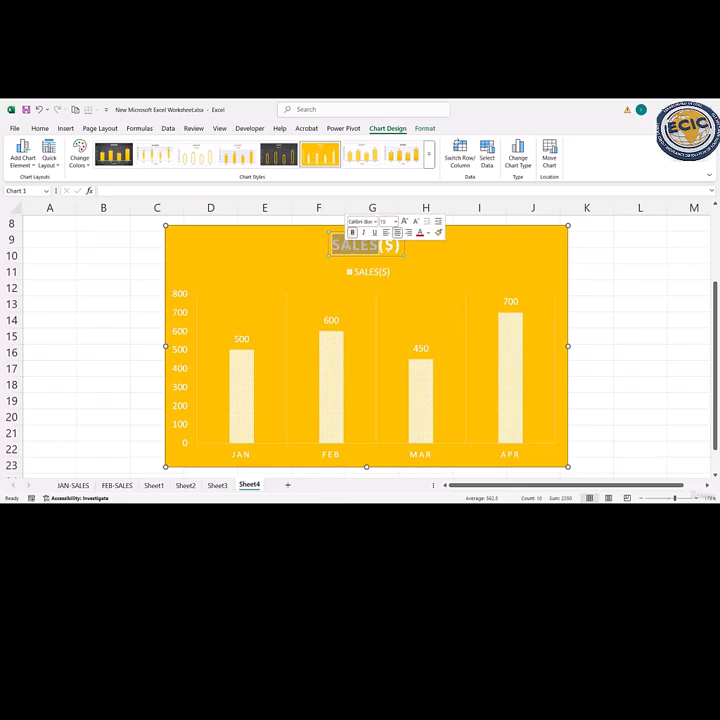
left_click(432, 260)
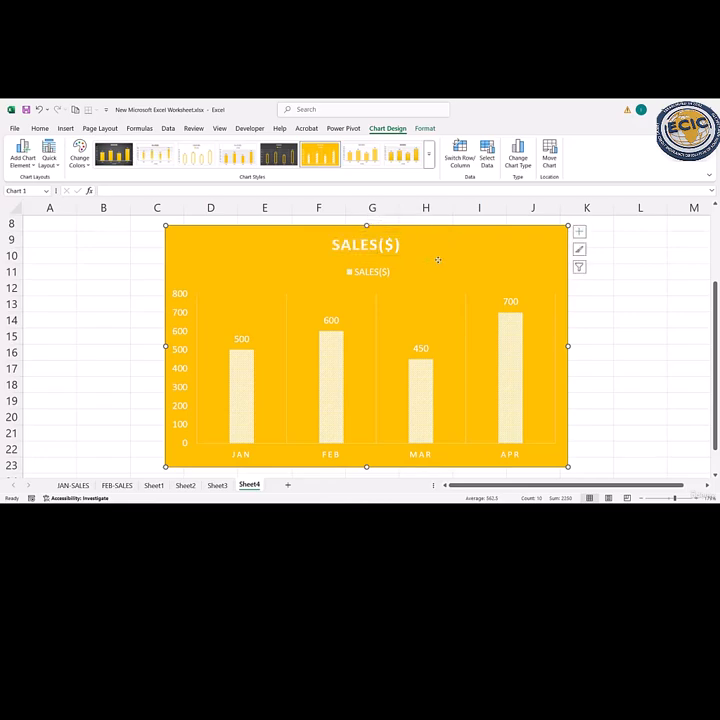
double_click(382, 244)
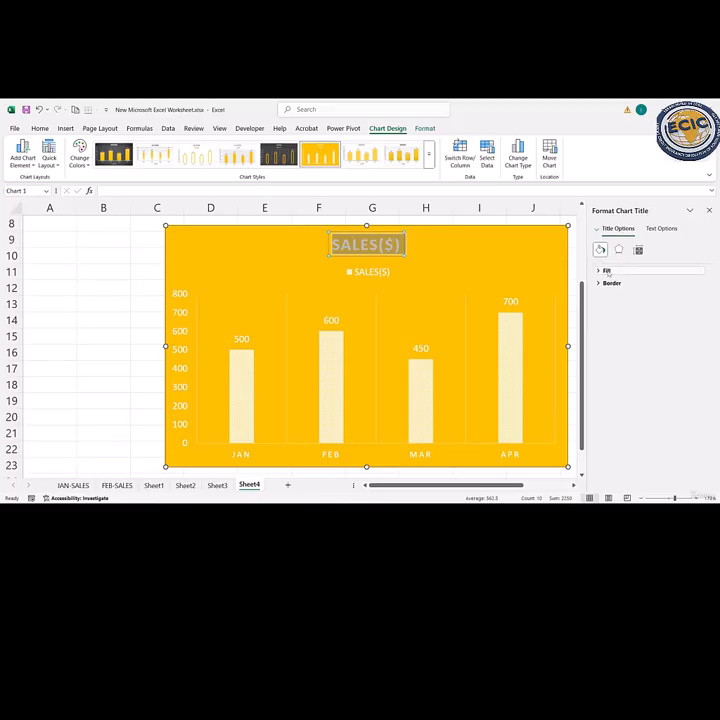
left_click(605, 270)
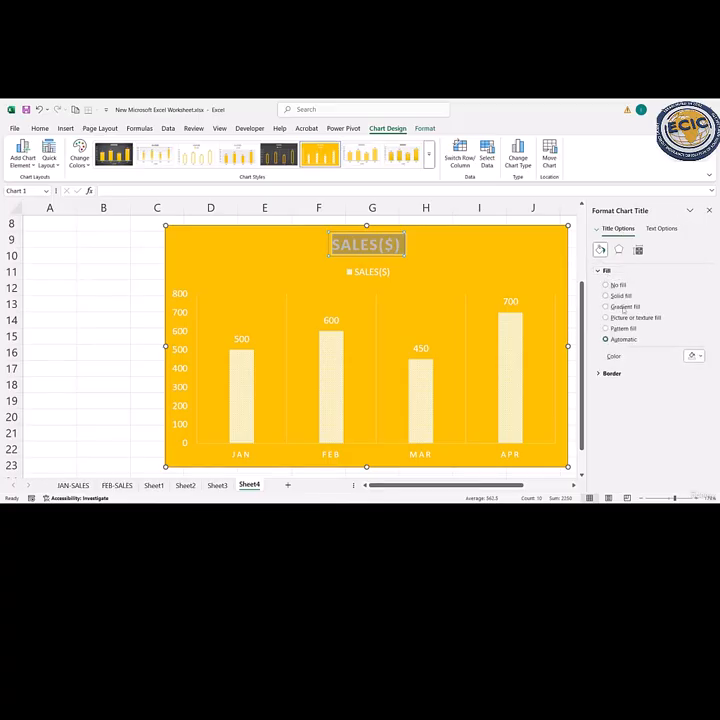
left_click(622, 307)
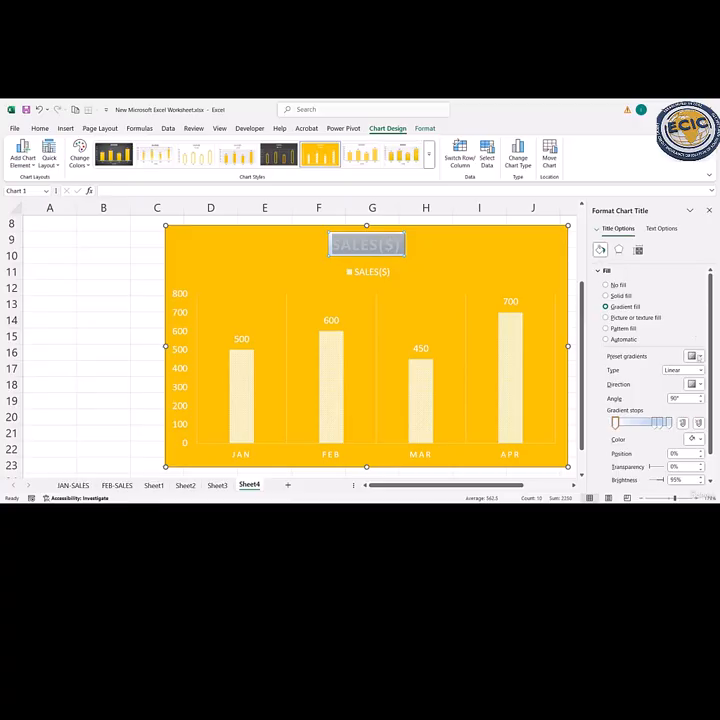
left_click(695, 356)
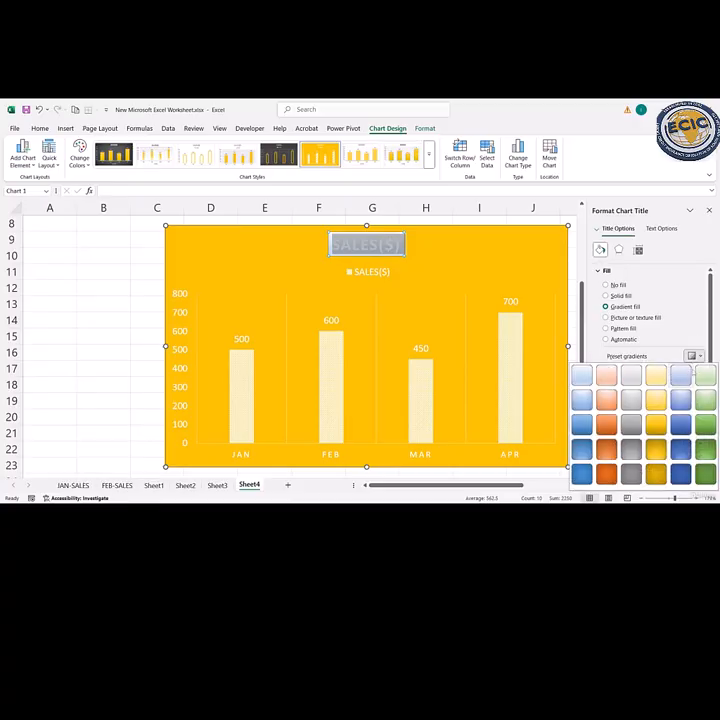
left_click(702, 377)
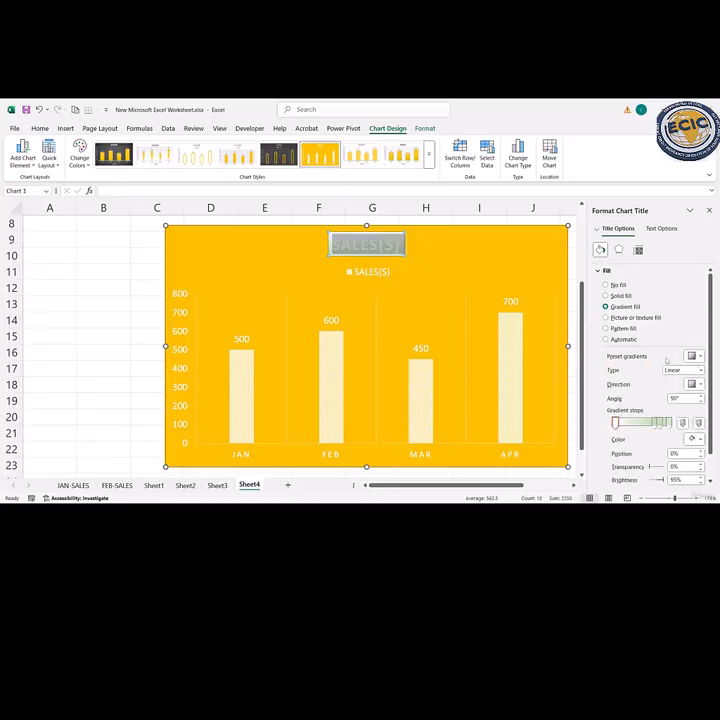
- Set the title fill's gradient type to Rectangular and add a green gradient stop at 25%
left_click(693, 371)
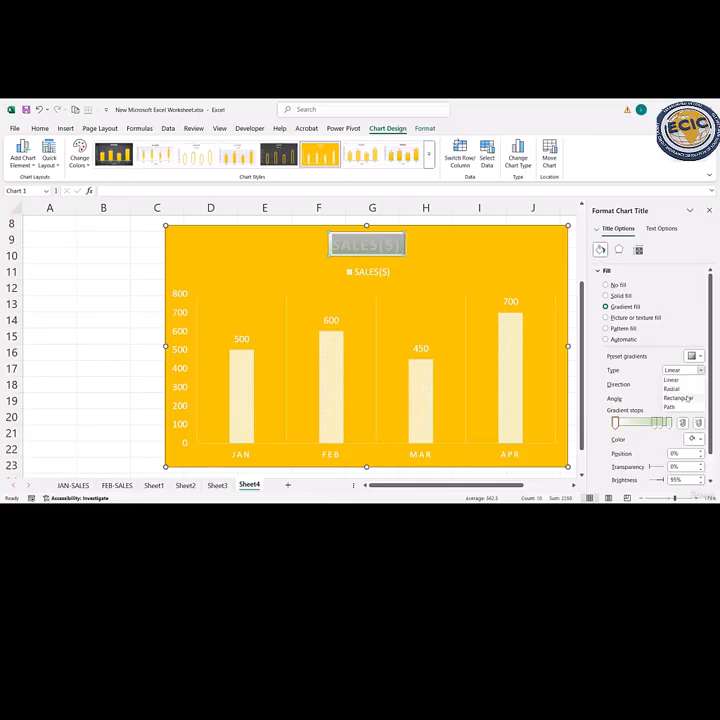
left_click(688, 398)
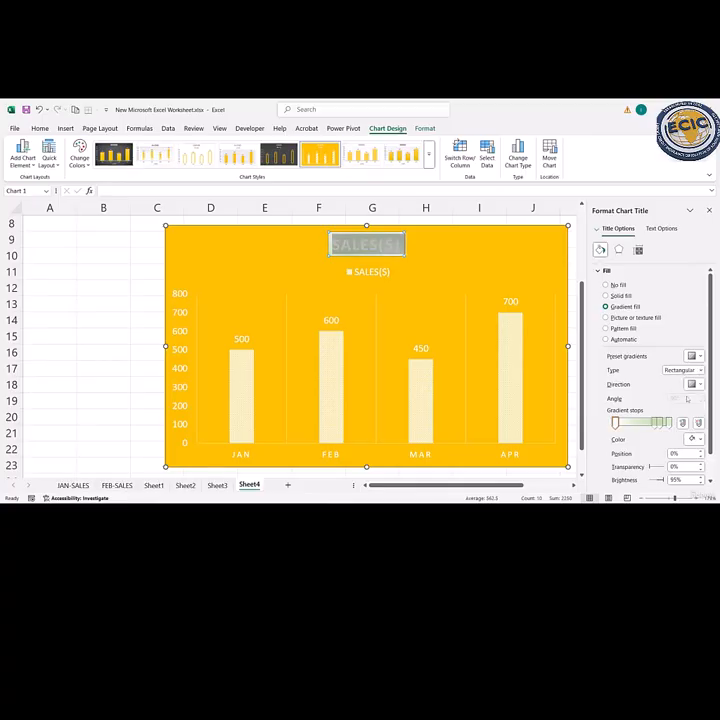
left_click(630, 423)
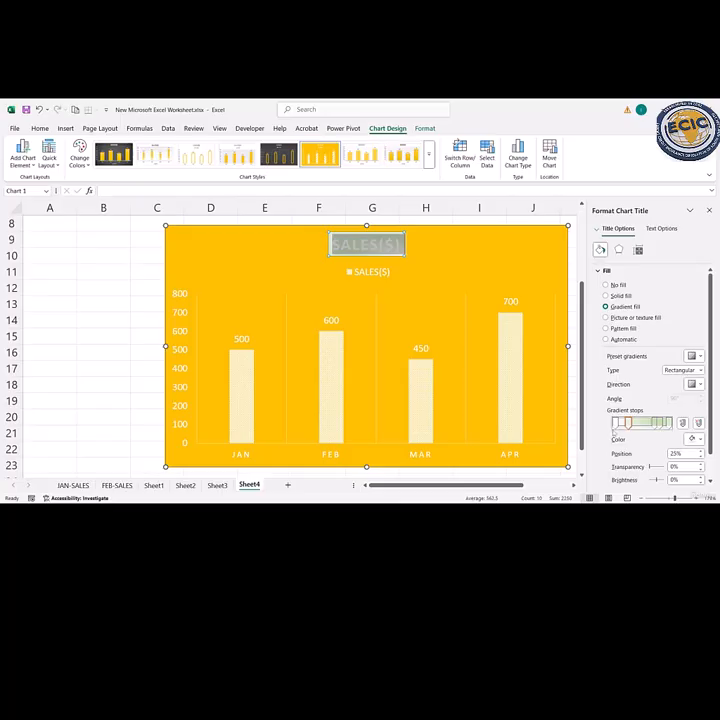
left_click(695, 439)
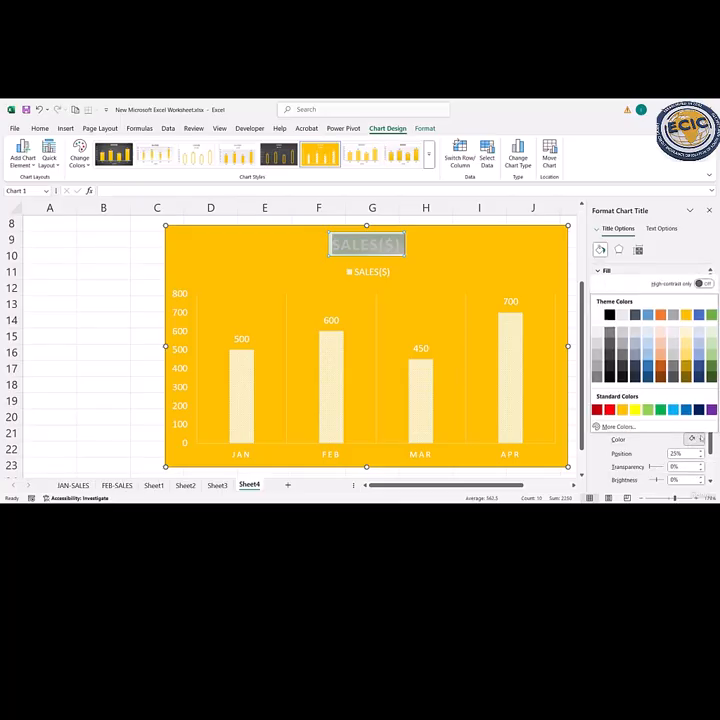
left_click(710, 315)
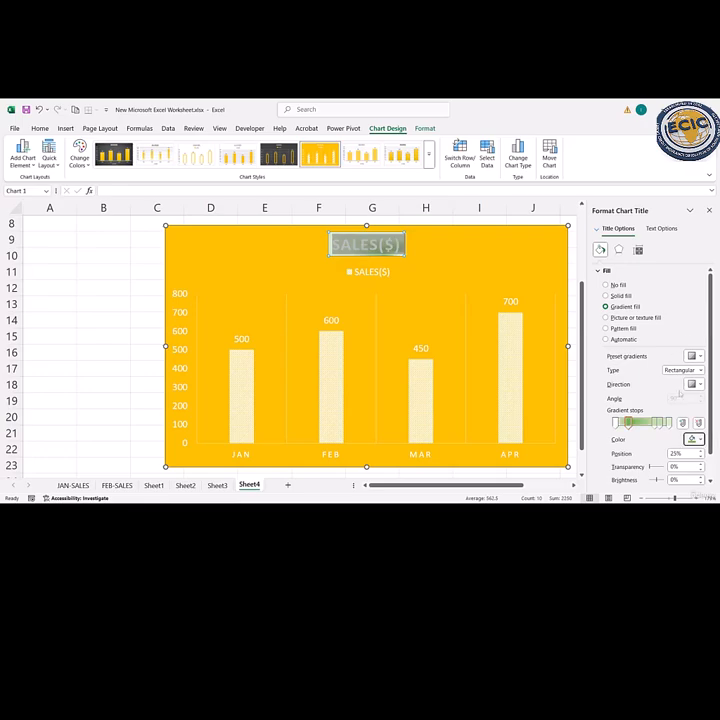
- Give the chart title a gradient line border with a dark blue preset gradient and the single-line compound type
scroll(623, 396, "down", 1)
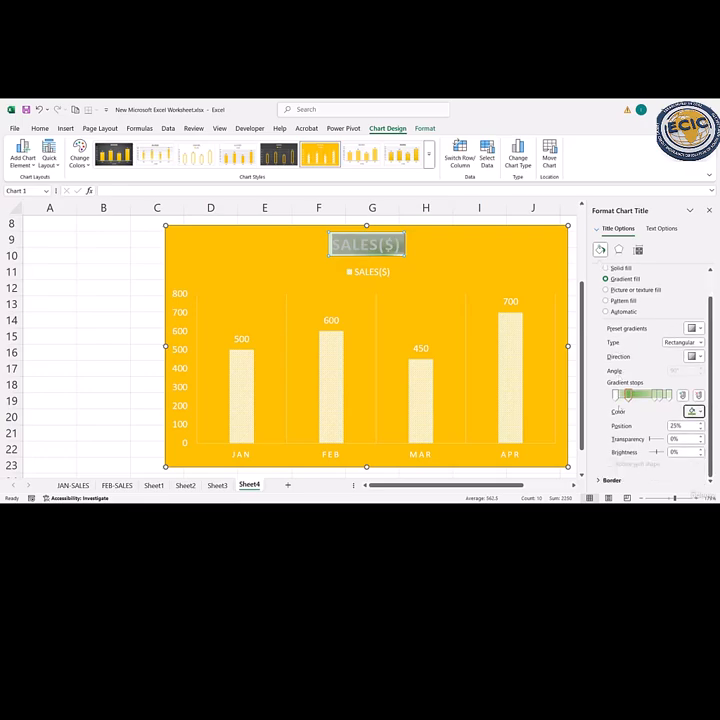
left_click(612, 480)
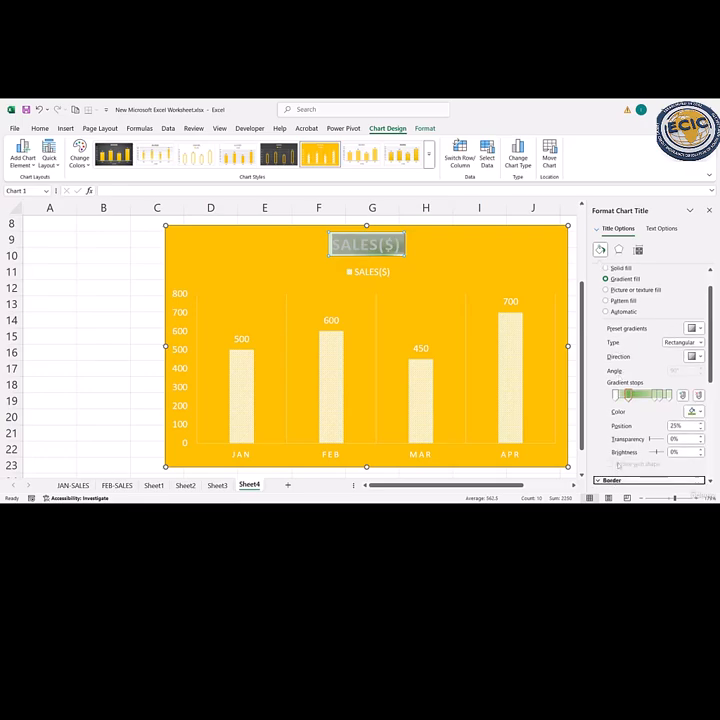
scroll(640, 400, "down", 2)
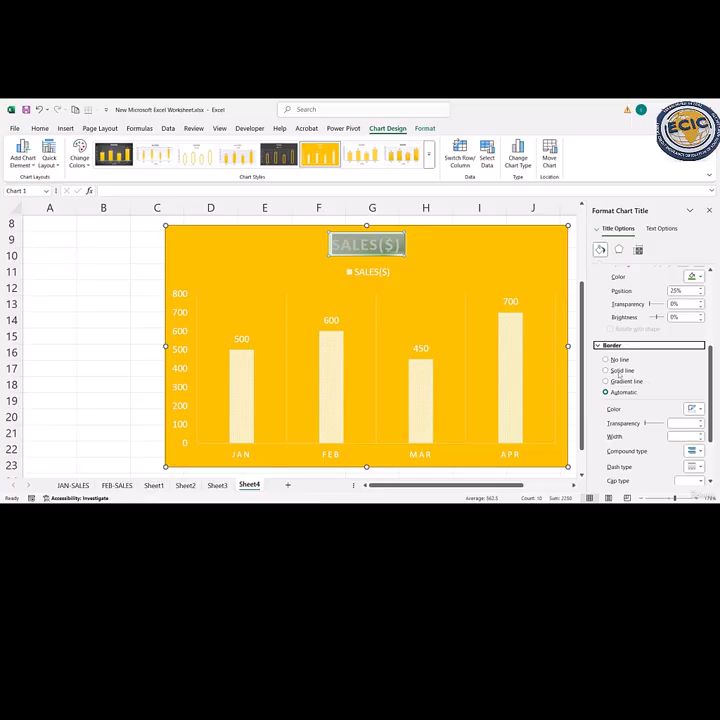
left_click(606, 370)
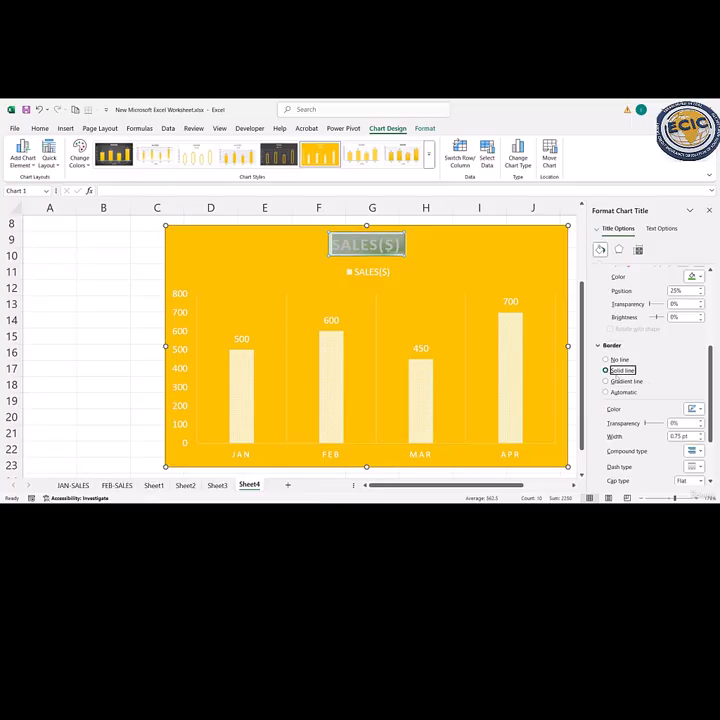
left_click(606, 381)
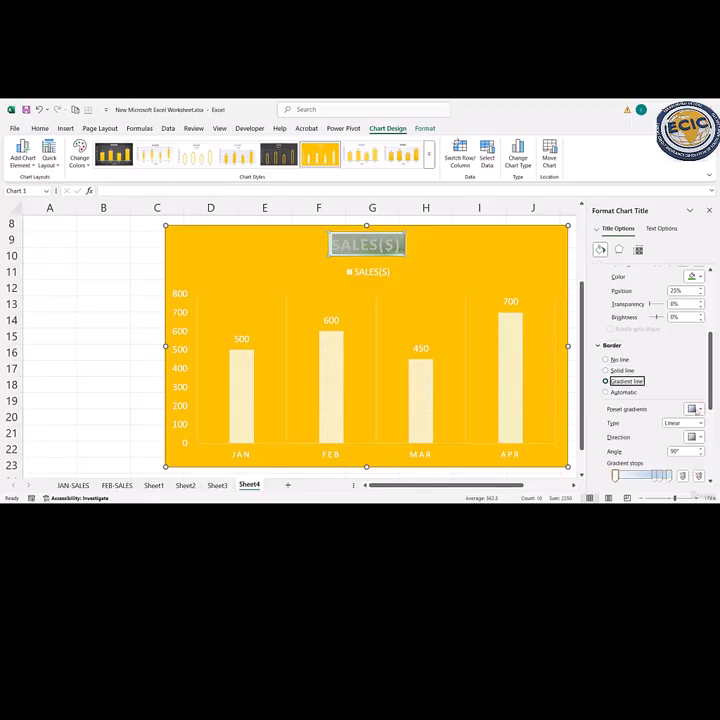
left_click(693, 409)
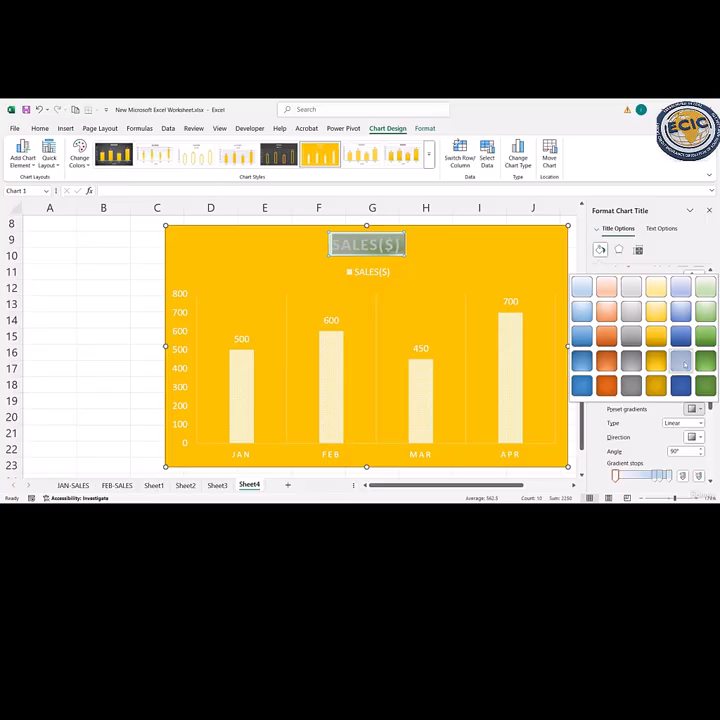
left_click(684, 364)
scroll(664, 375, "down", 5)
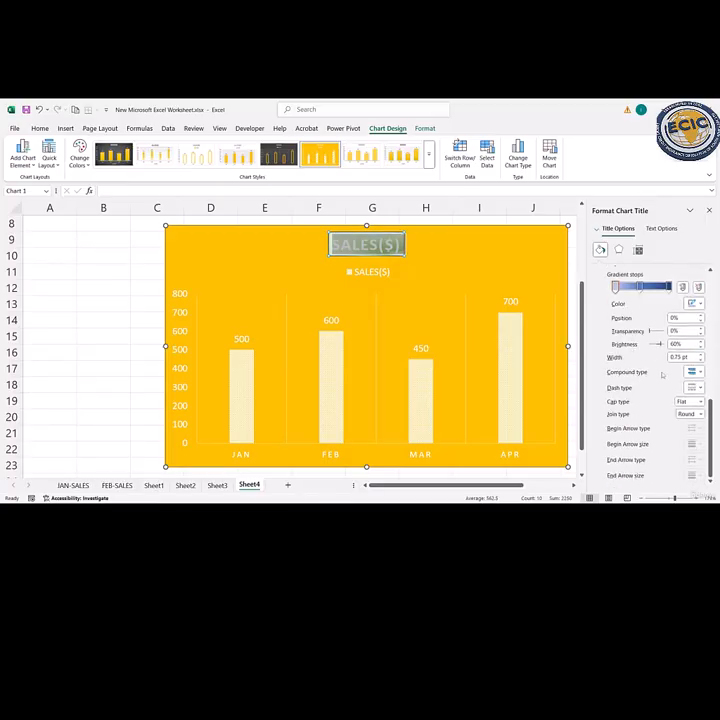
left_click(701, 372)
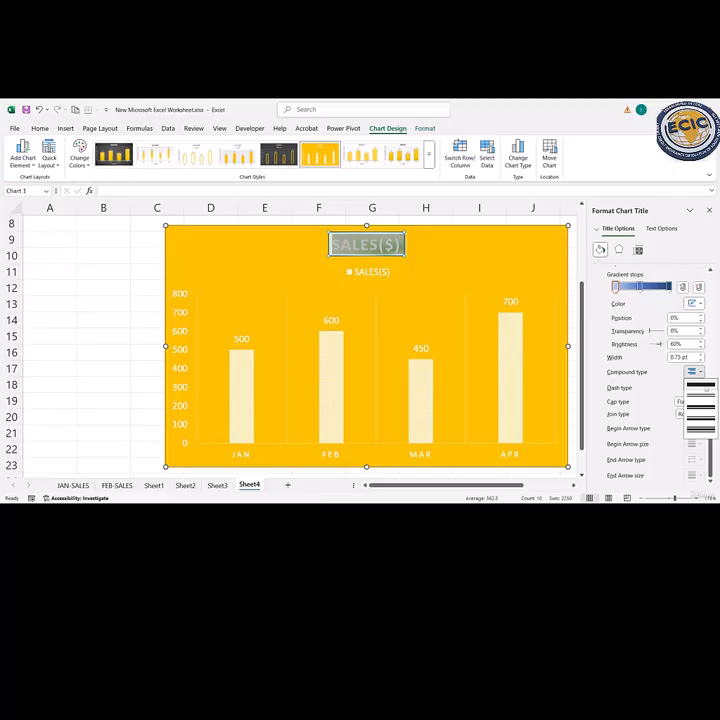
left_click(705, 389)
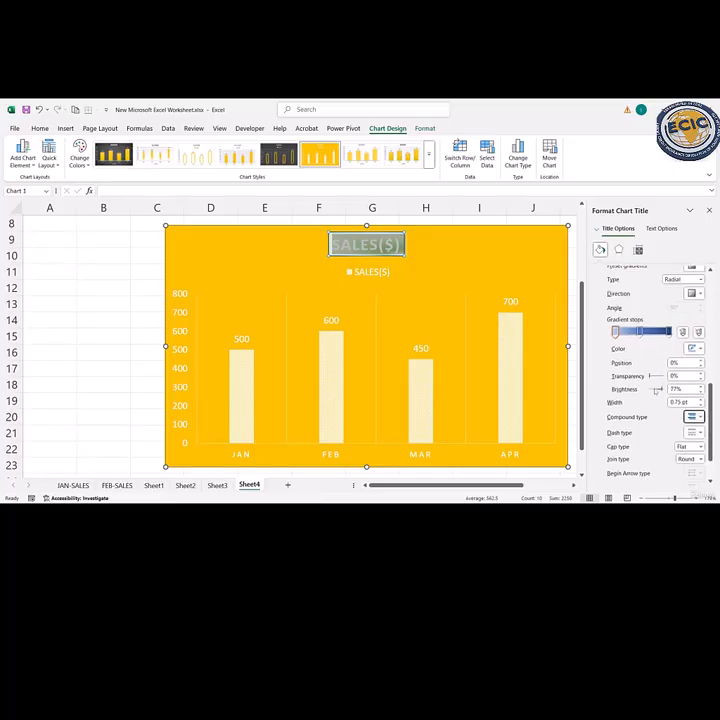
- Add an outer shadow cast above the chart title, using the 270° preset, and color it with the gold theme color
left_click(618, 249)
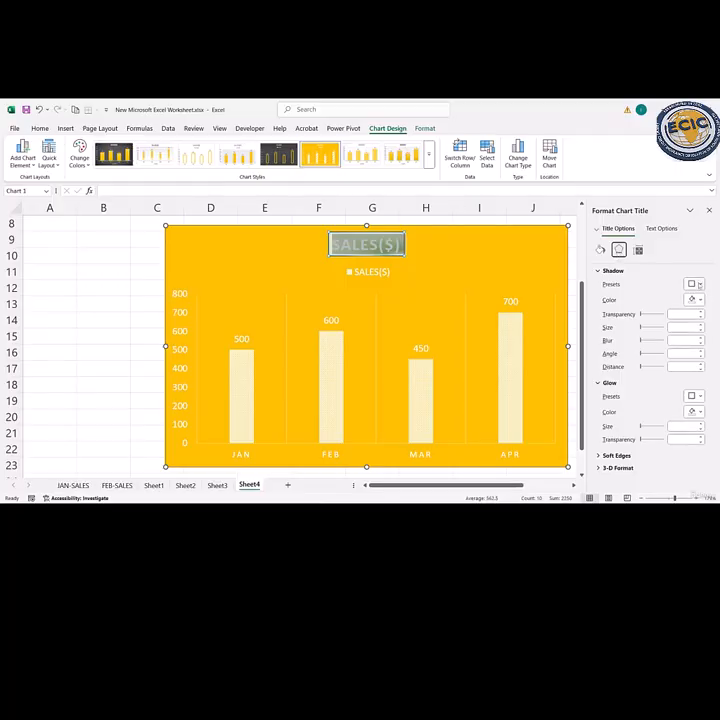
left_click(692, 284)
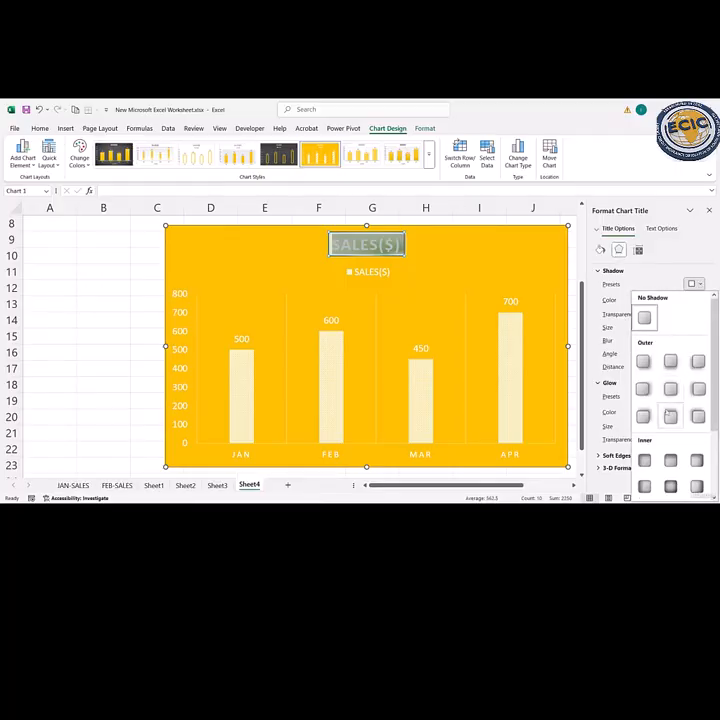
left_click(670, 418)
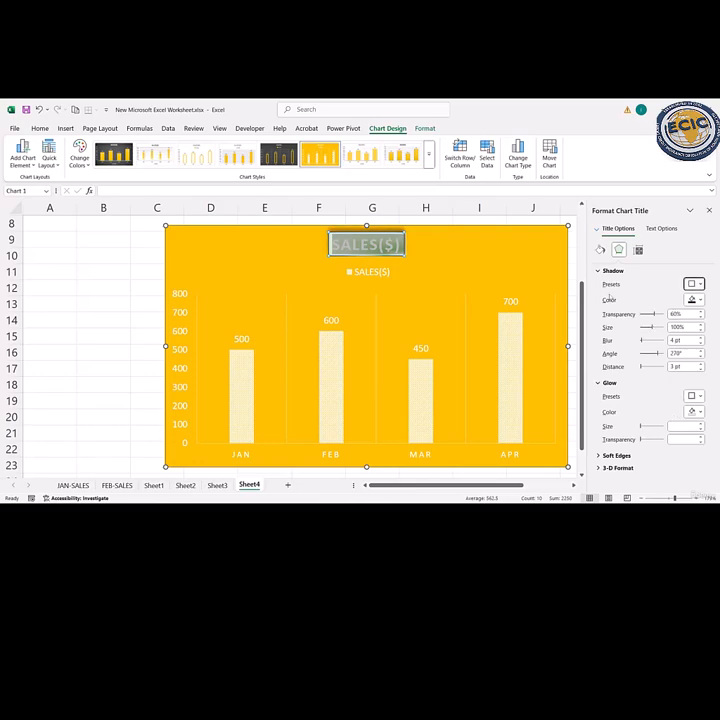
left_click(698, 300)
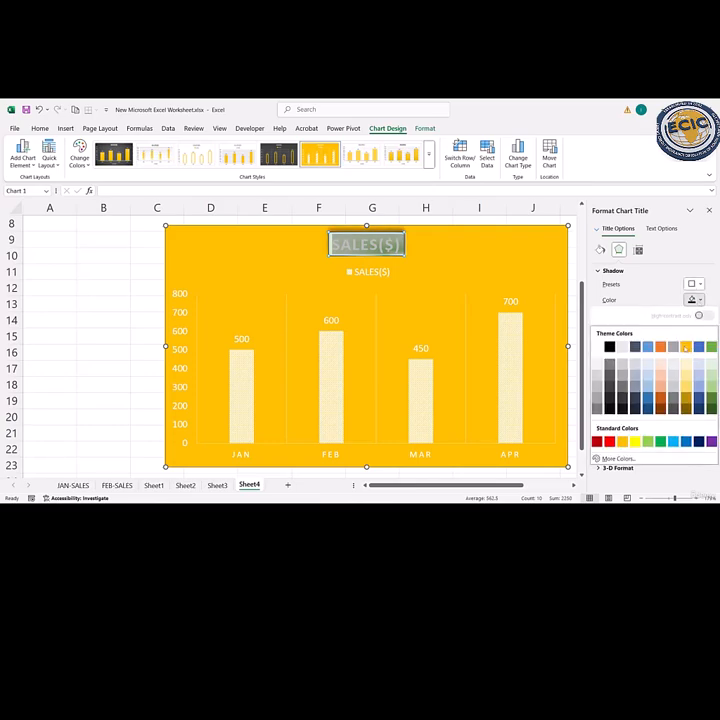
left_click(685, 346)
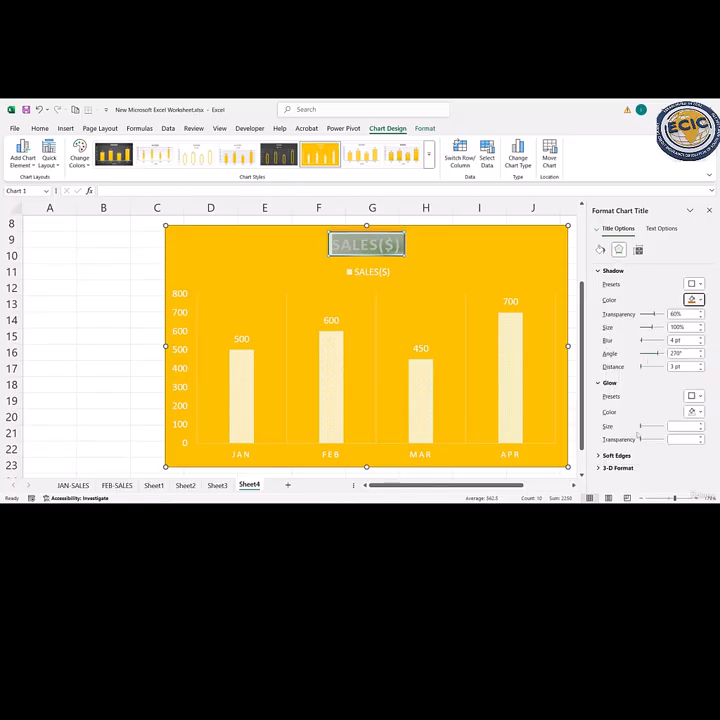
- Apply the 25 pt soft edges preset to the chart title
left_click(615, 455)
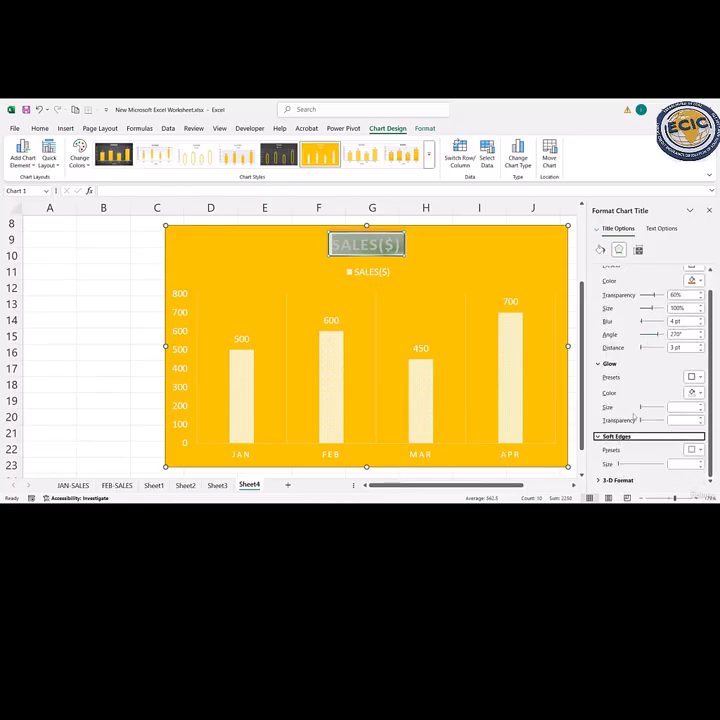
left_click(692, 449)
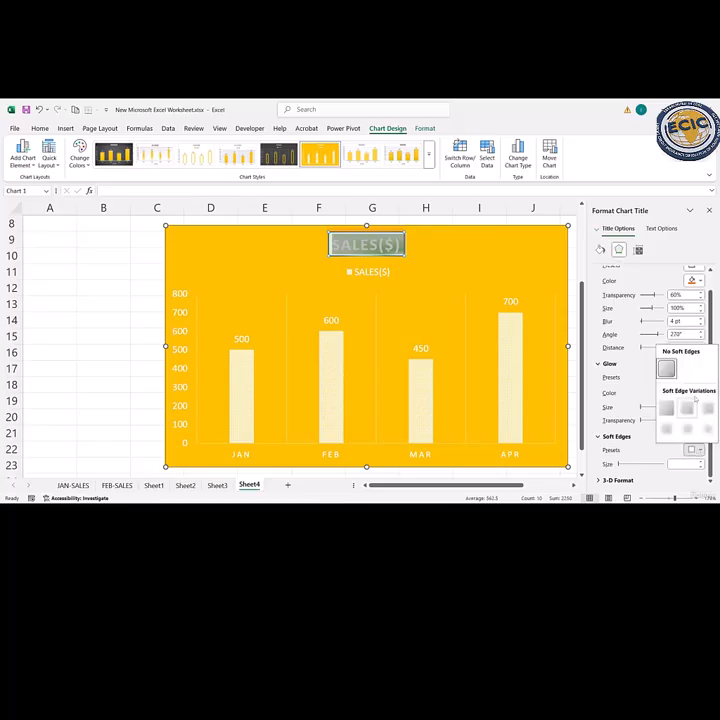
left_click(688, 428)
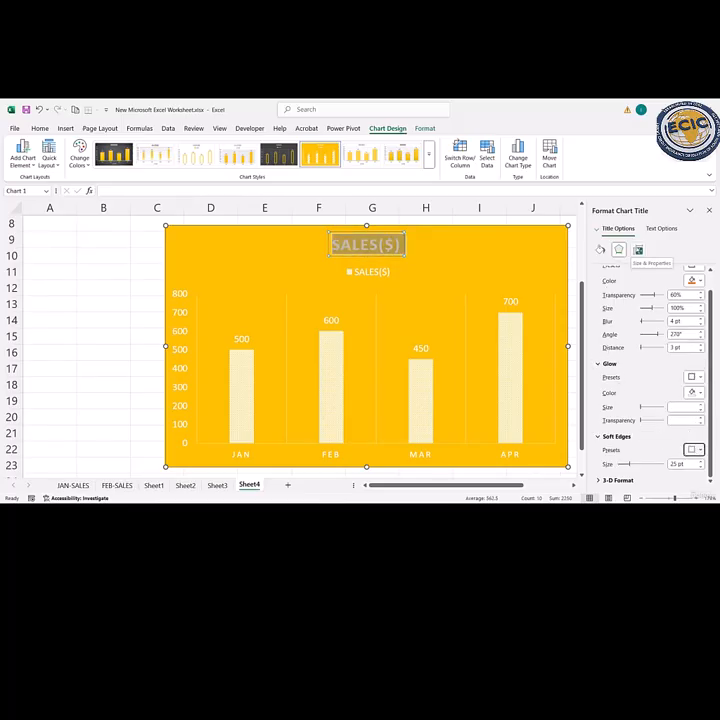
- Apply a gradient fill to the chart title's text and move the middle gradient stop to 37%
left_click(638, 249)
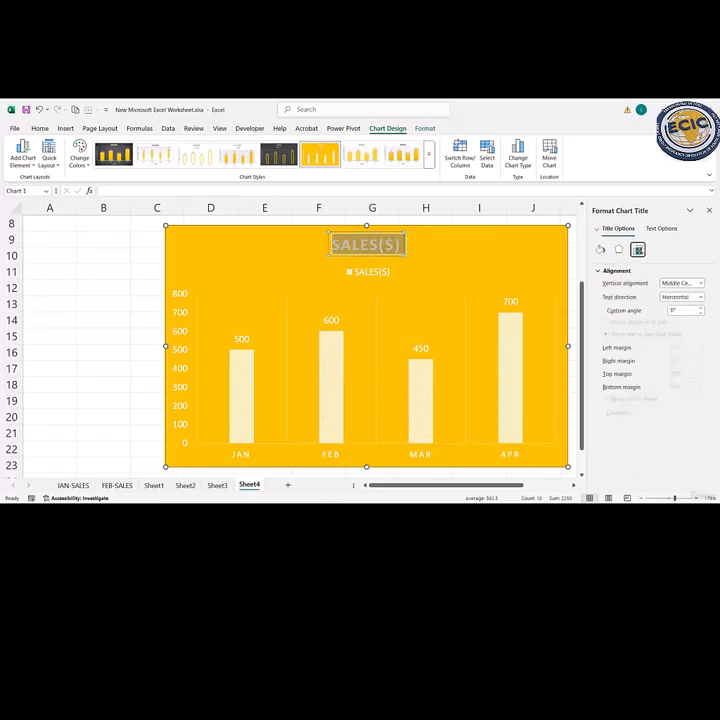
left_click(660, 229)
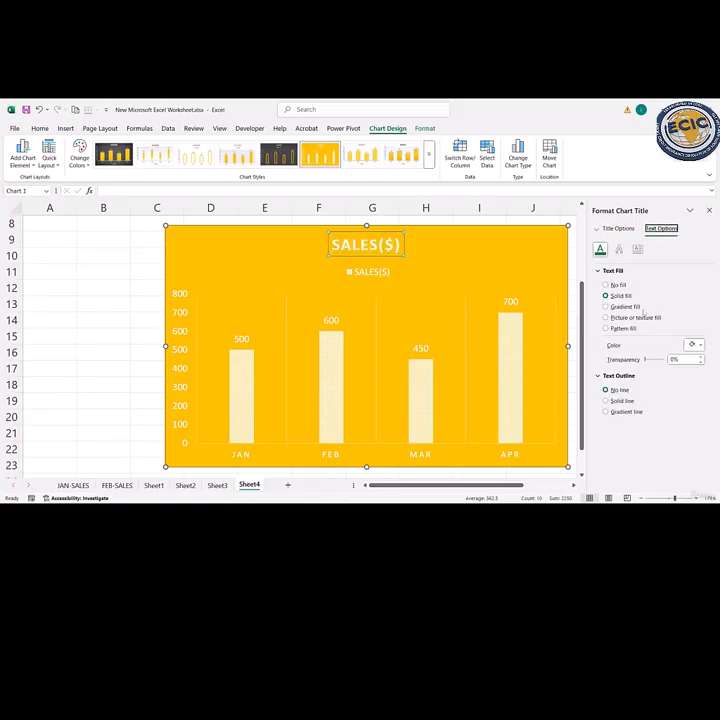
left_click(621, 306)
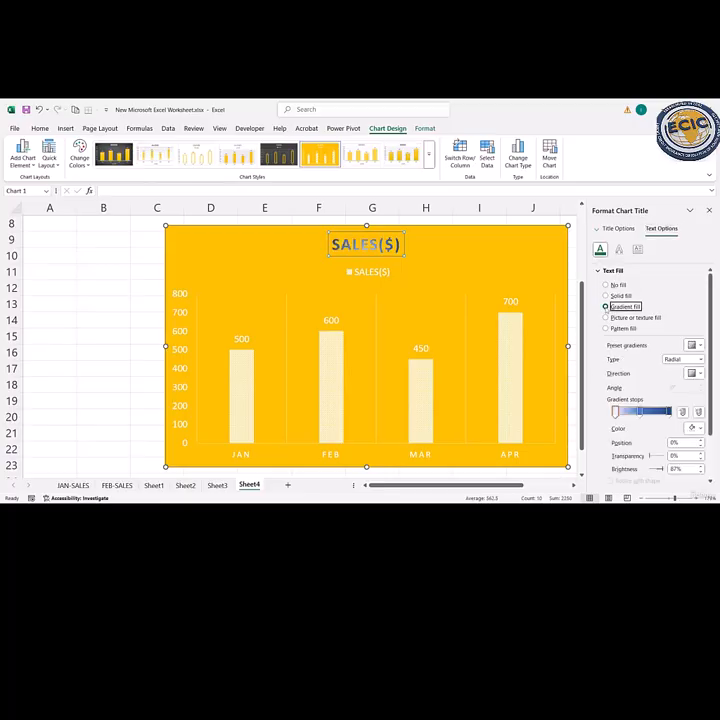
left_click(649, 411)
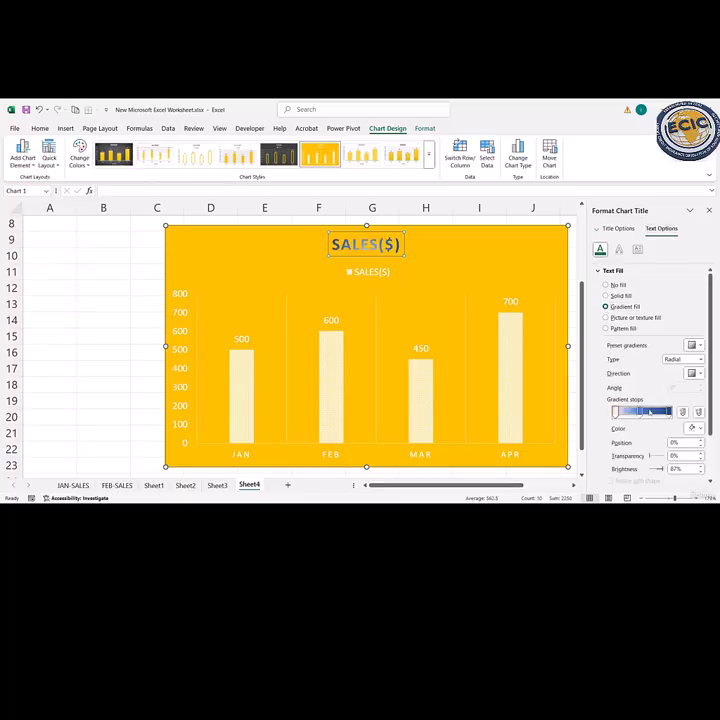
scroll(660, 373, "down", 2)
left_click_drag(651, 357, 645, 357)
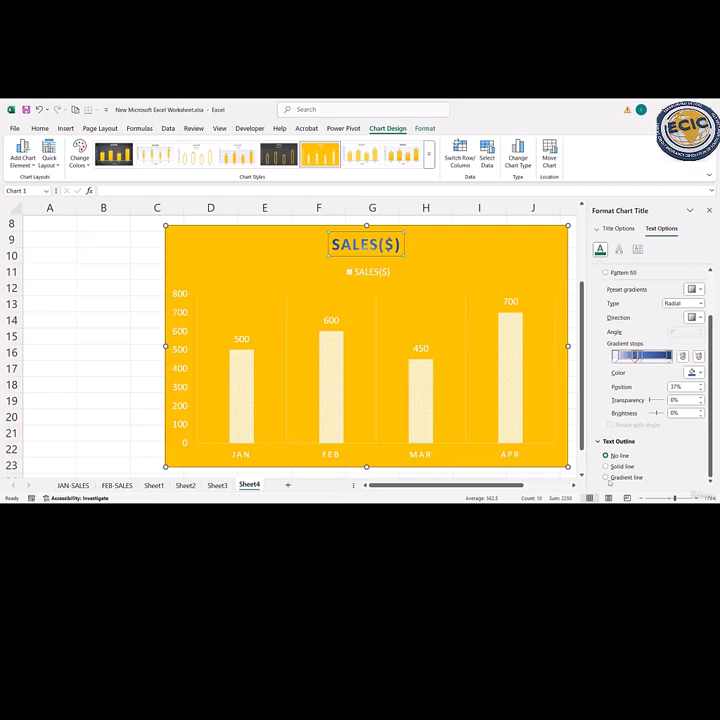
- Give the chart title's text a gradient line outline and close the formatting pane
left_click(606, 477)
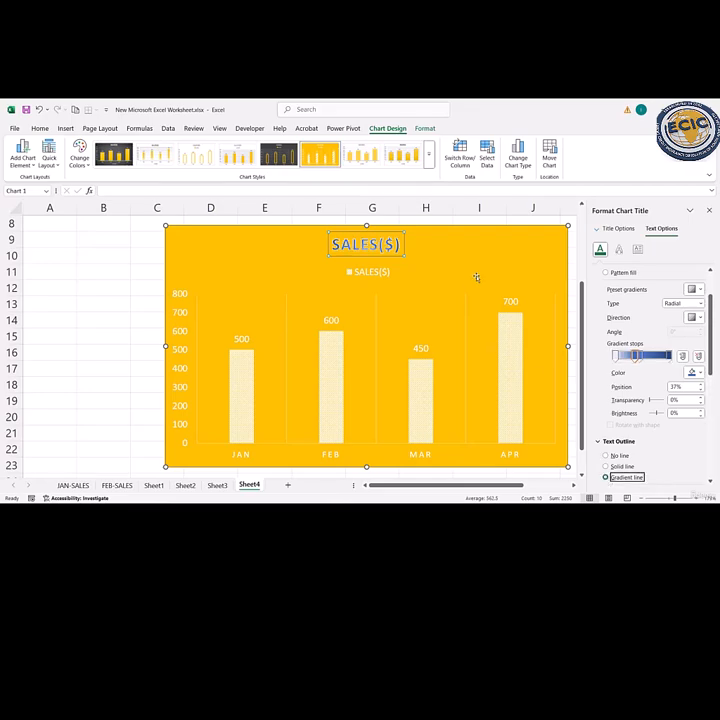
left_click(475, 270)
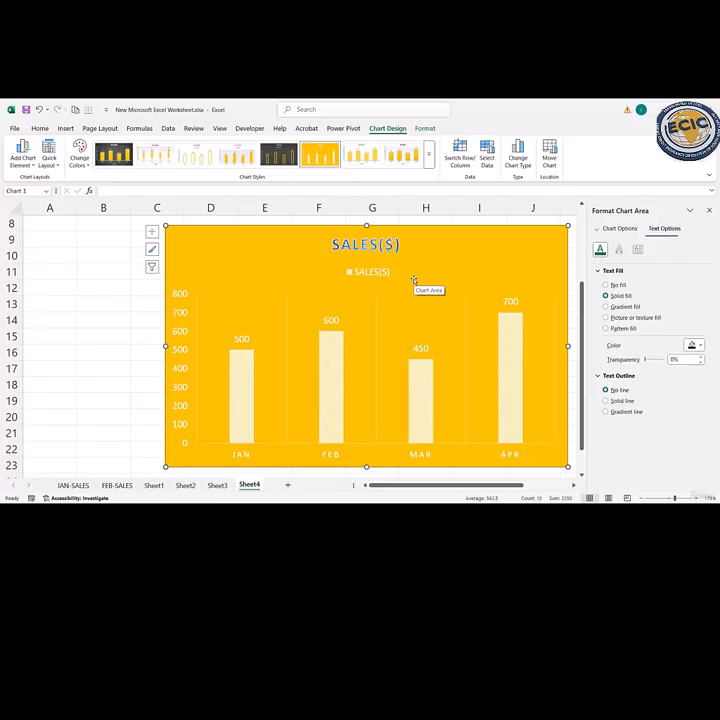
left_click(709, 210)
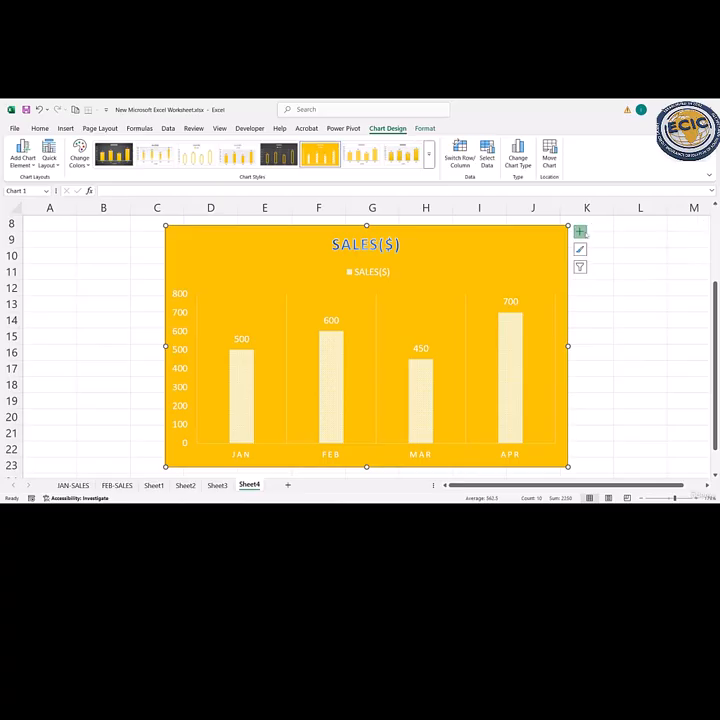
- Position the chart legend on the left and add a linear trendline to the sales series
left_click(581, 231)
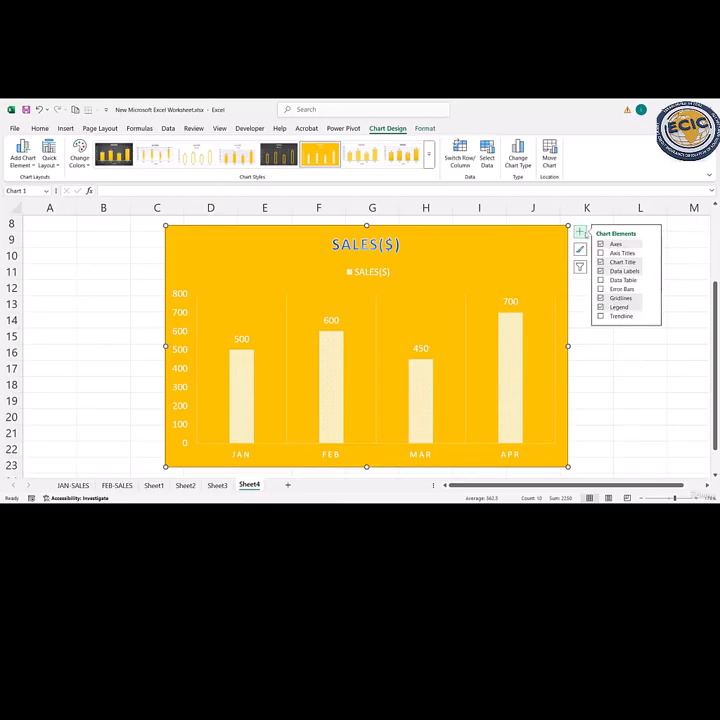
left_click(652, 310)
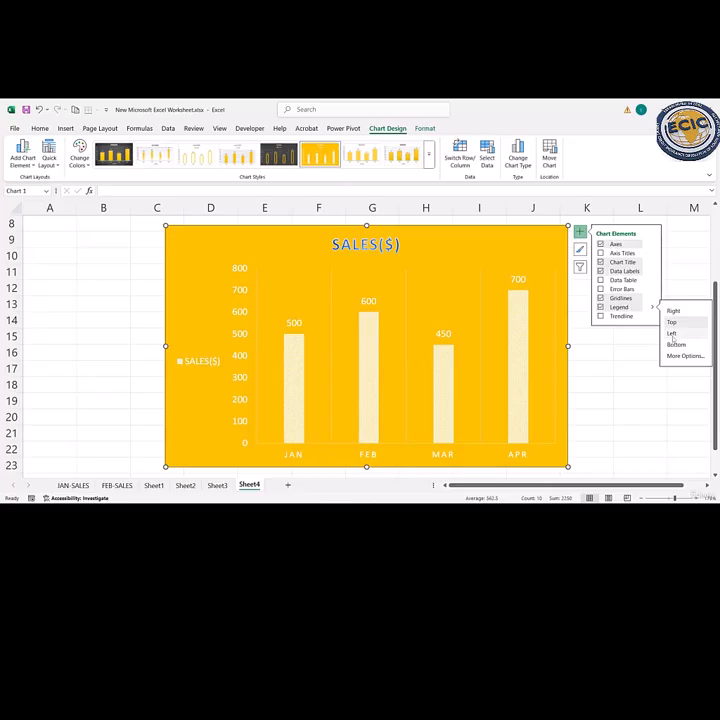
left_click(674, 338)
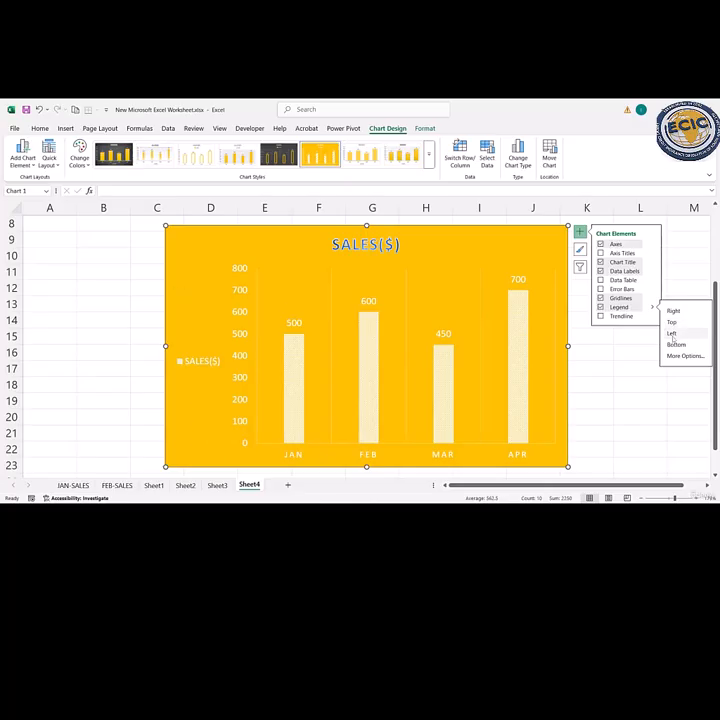
left_click(621, 316)
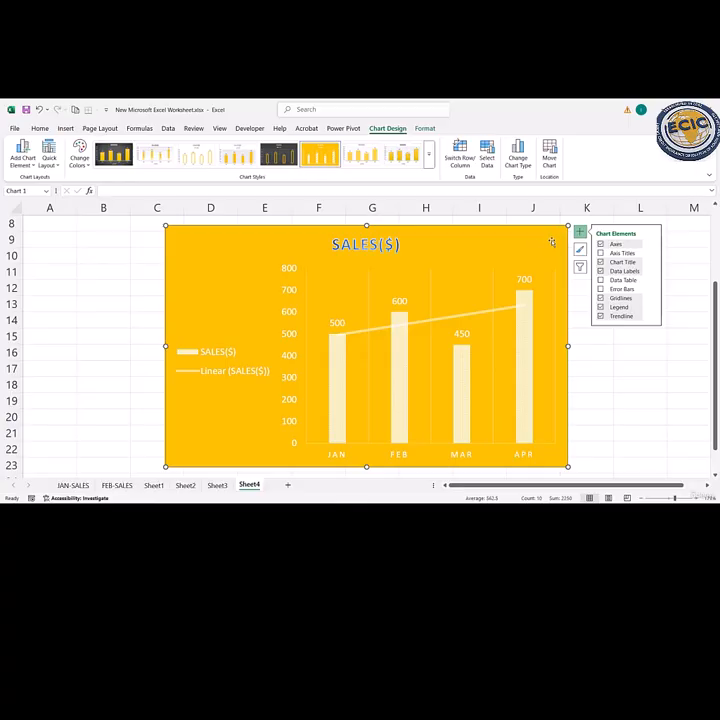
left_click(580, 233)
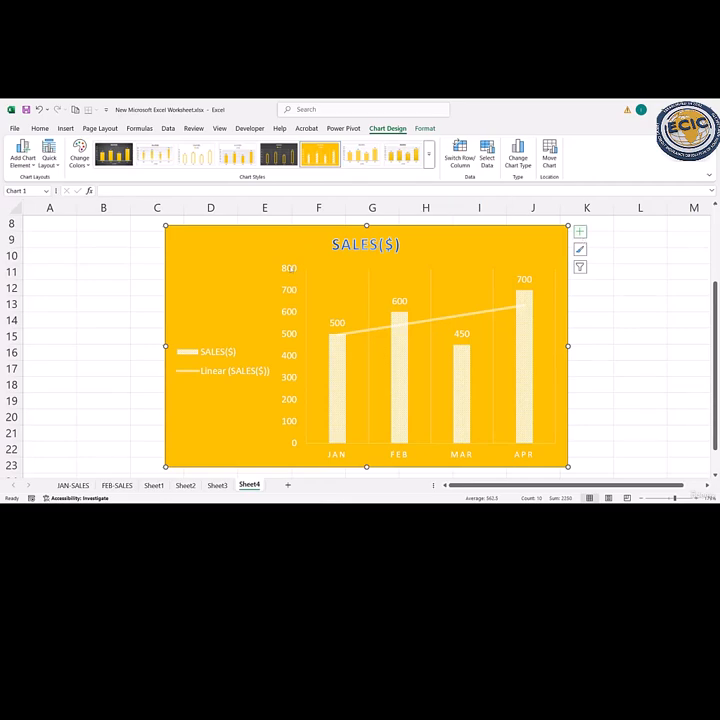
- Apply the 315° outer shadow preset to the vertical axis and color the shadow with the blue theme color
double_click(287, 270)
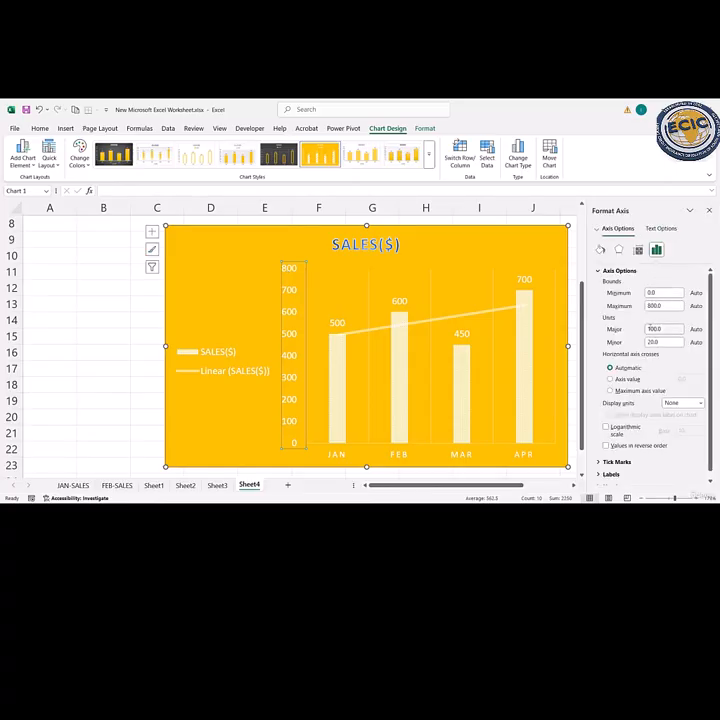
scroll(624, 400, "down", 1)
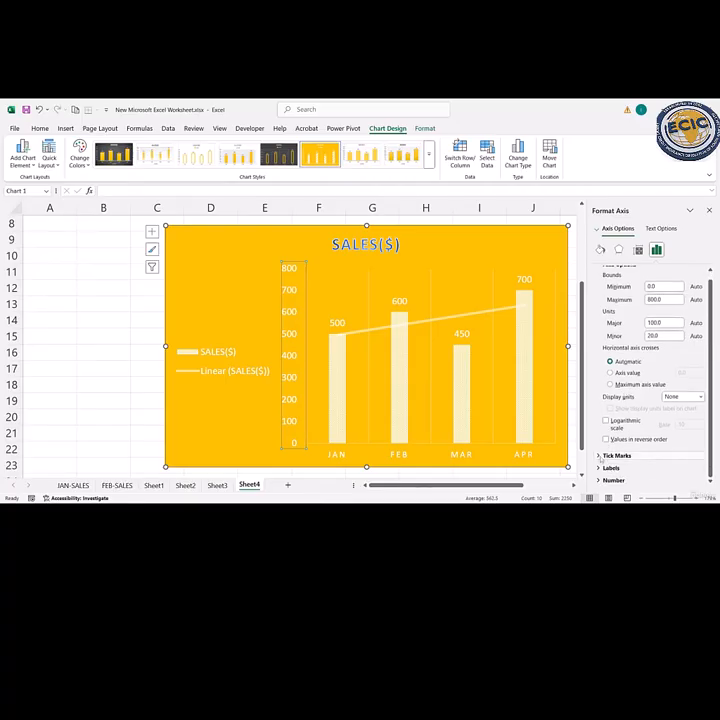
left_click(602, 456)
scroll(604, 462, "down", 1)
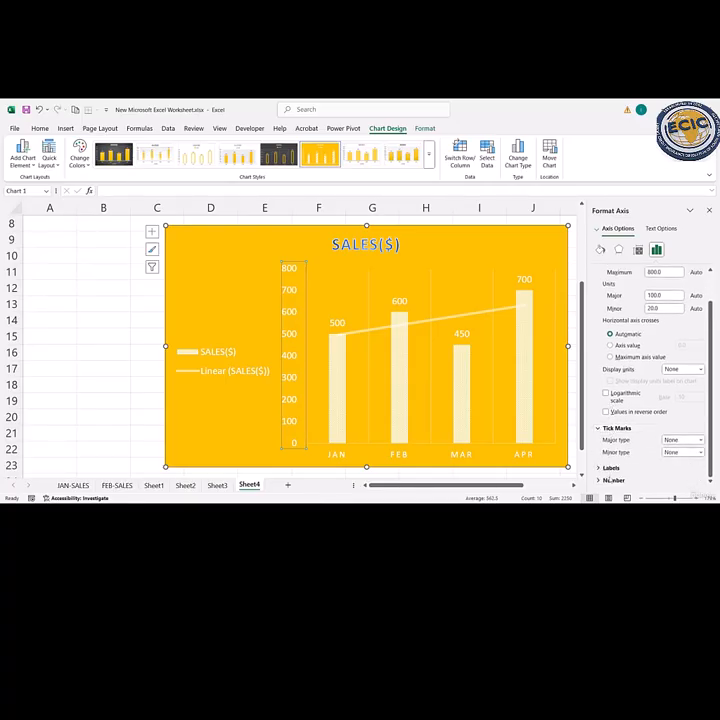
left_click(608, 468)
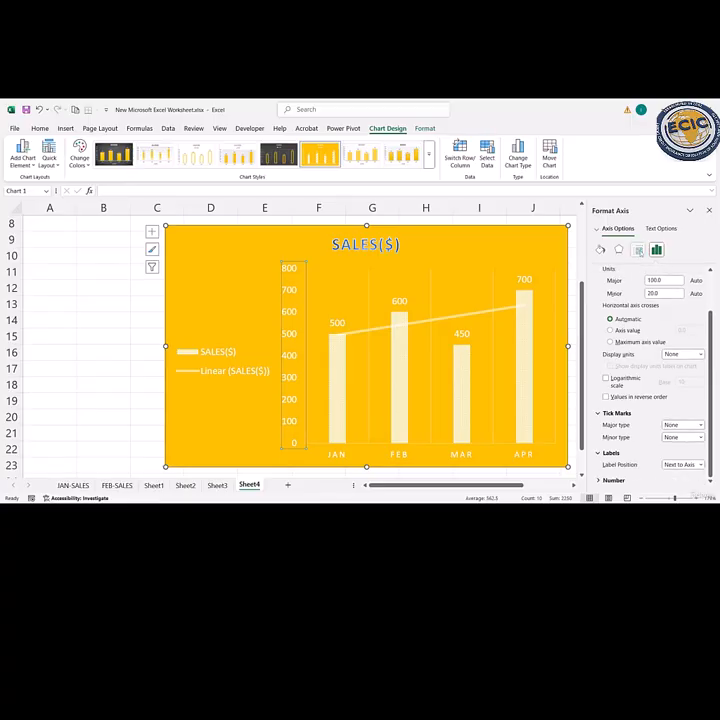
left_click(638, 250)
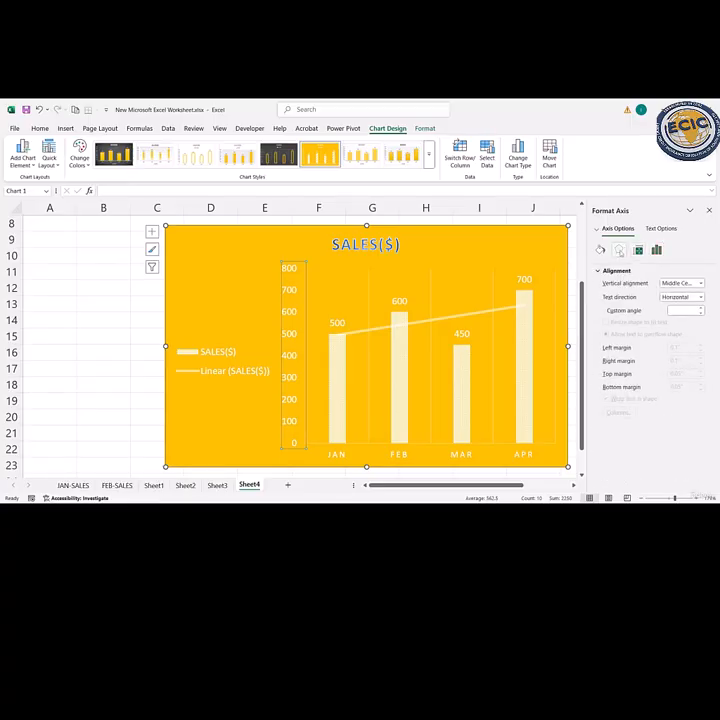
left_click(619, 250)
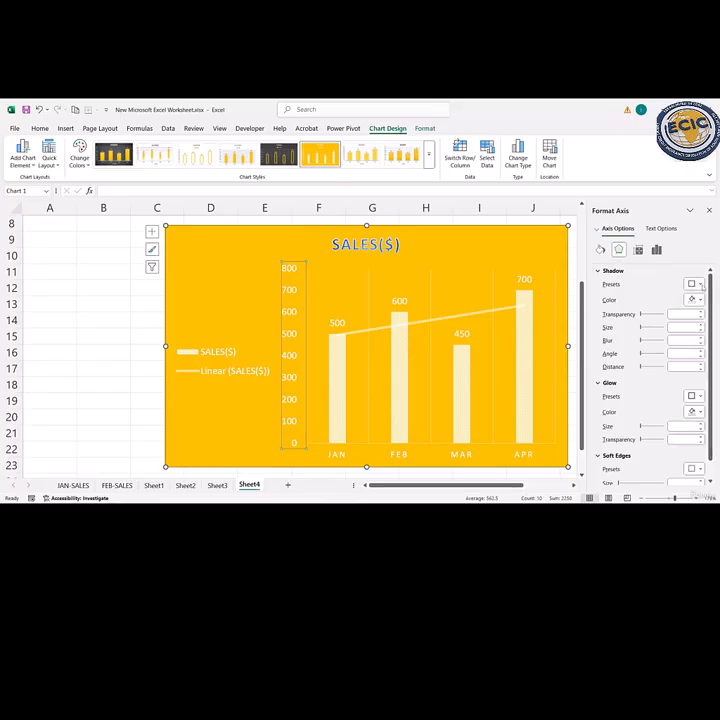
left_click(694, 284)
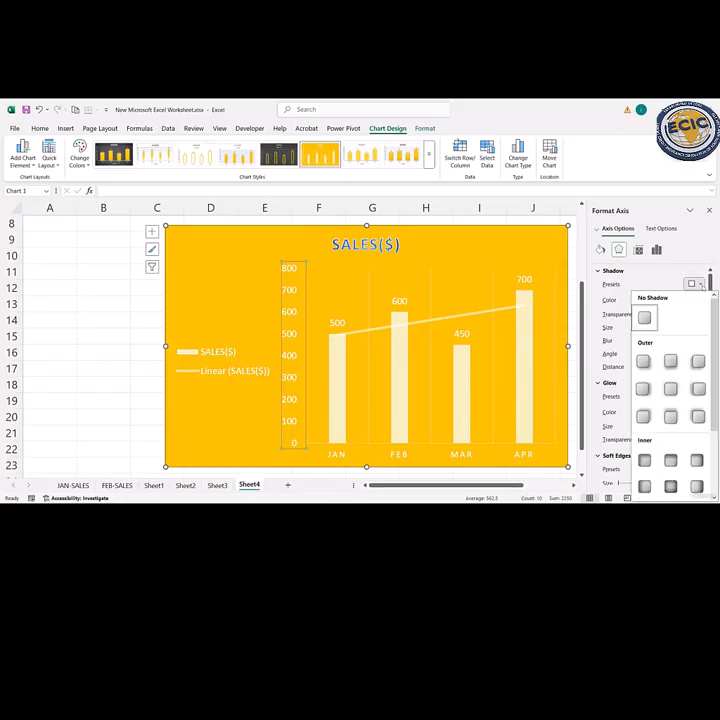
left_click(670, 415)
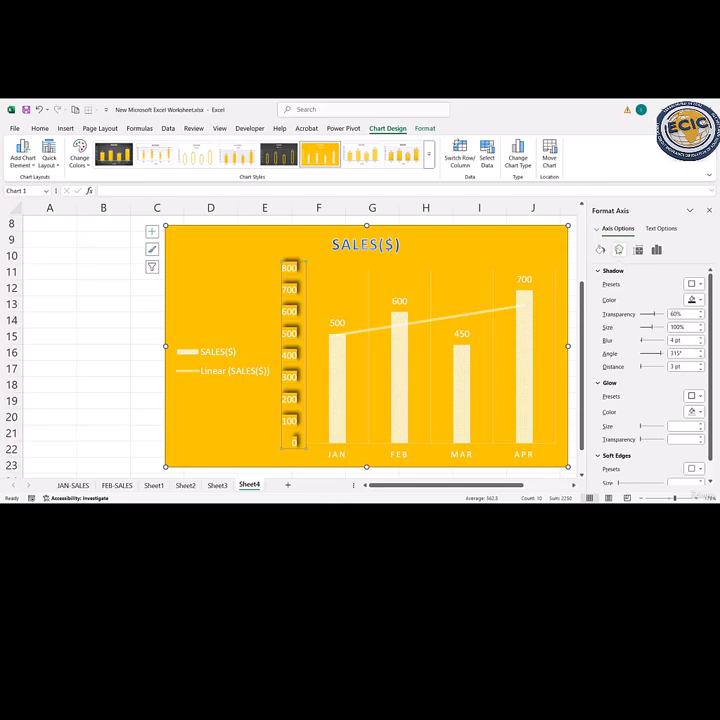
left_click(699, 300)
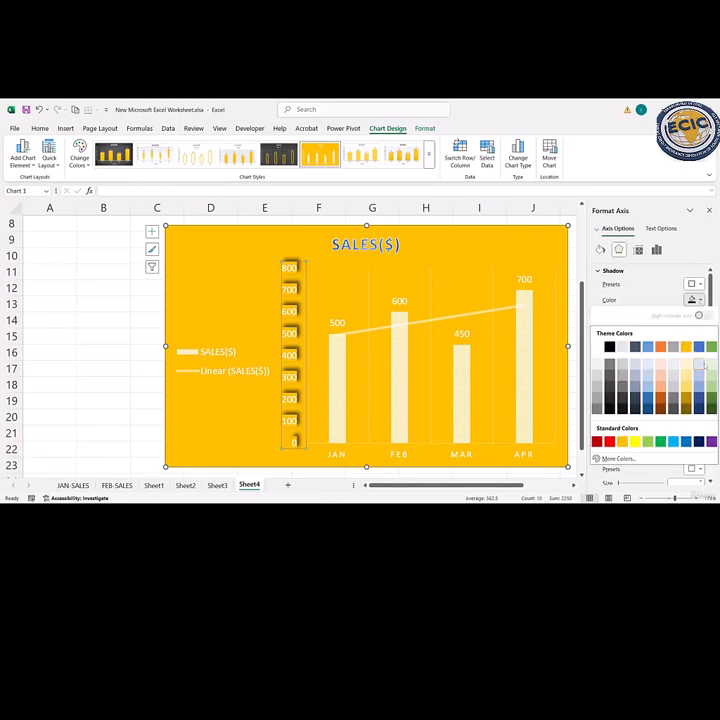
left_click(699, 346)
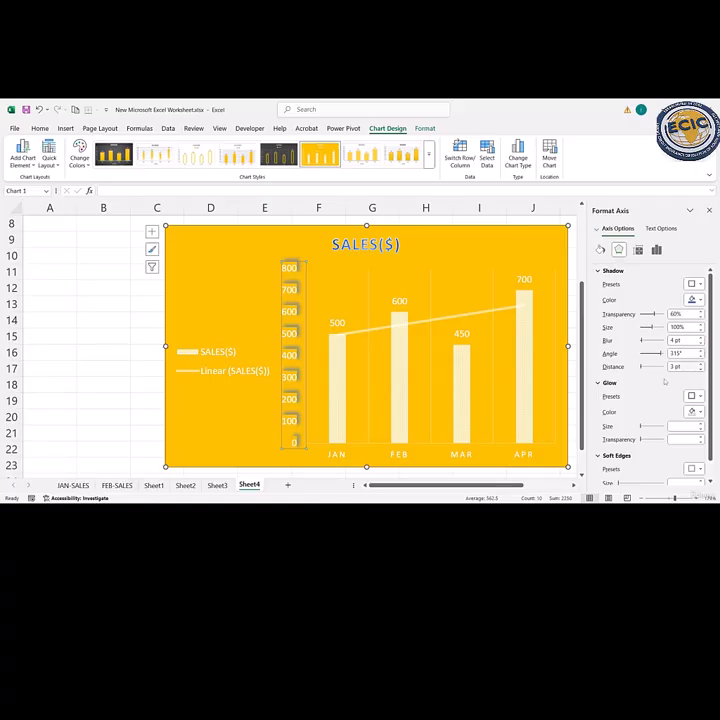
- Add a blue 18 pt glow to the vertical axis
left_click(700, 397)
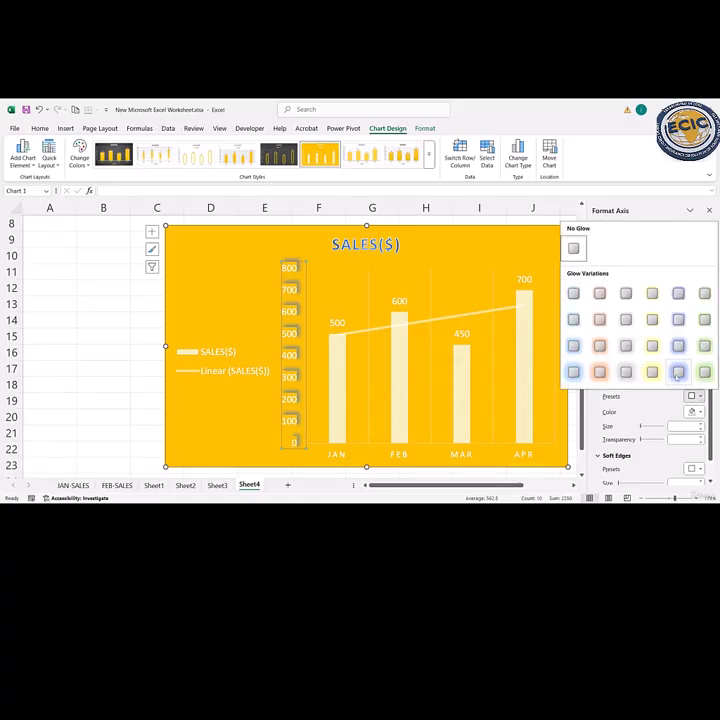
left_click(678, 371)
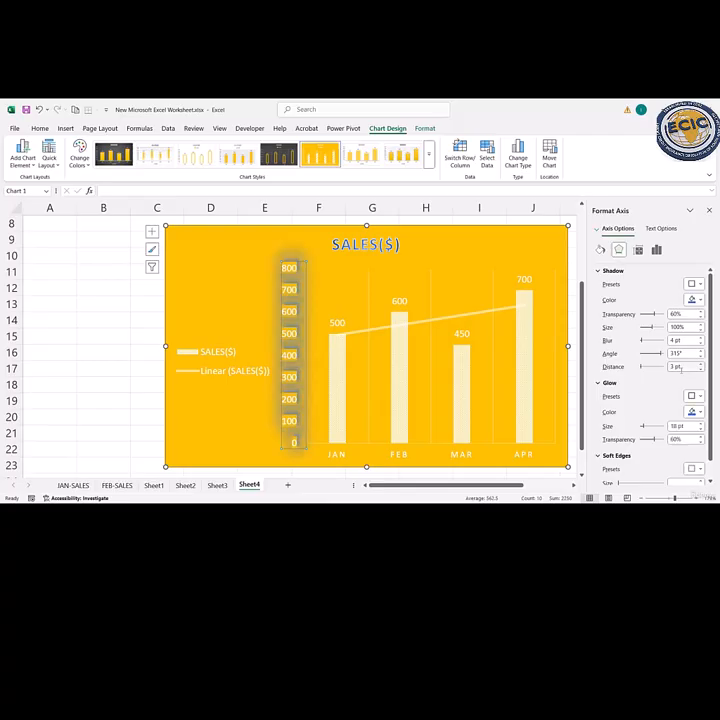
left_click(432, 251)
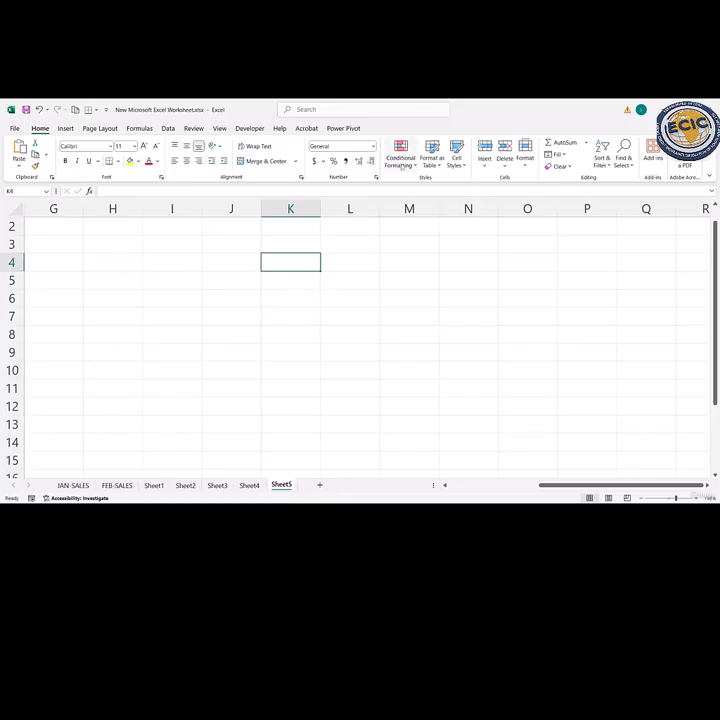
- Enter the column headings NAME and SCORE in cells C3 and D3 of Sheet5
left_click(417, 171)
left_click(295, 307)
key("Home")
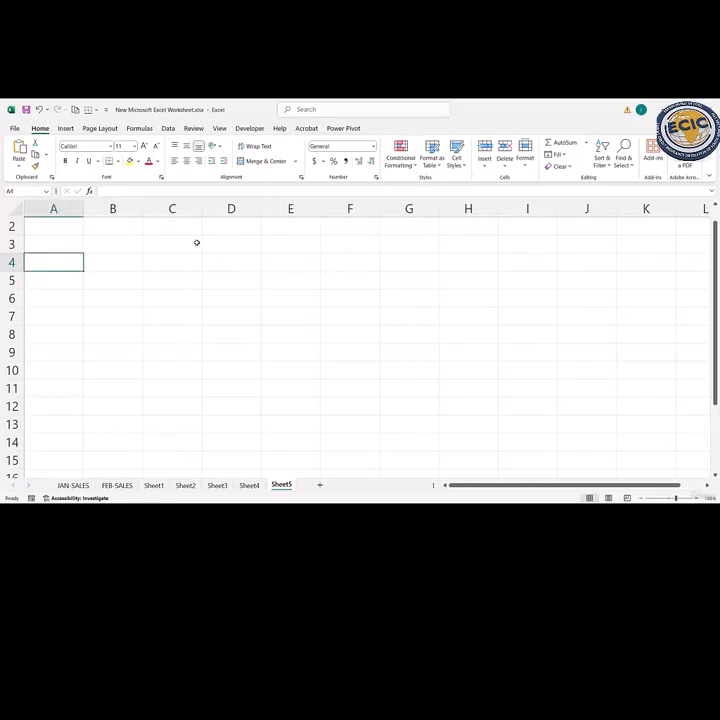
left_click(185, 244)
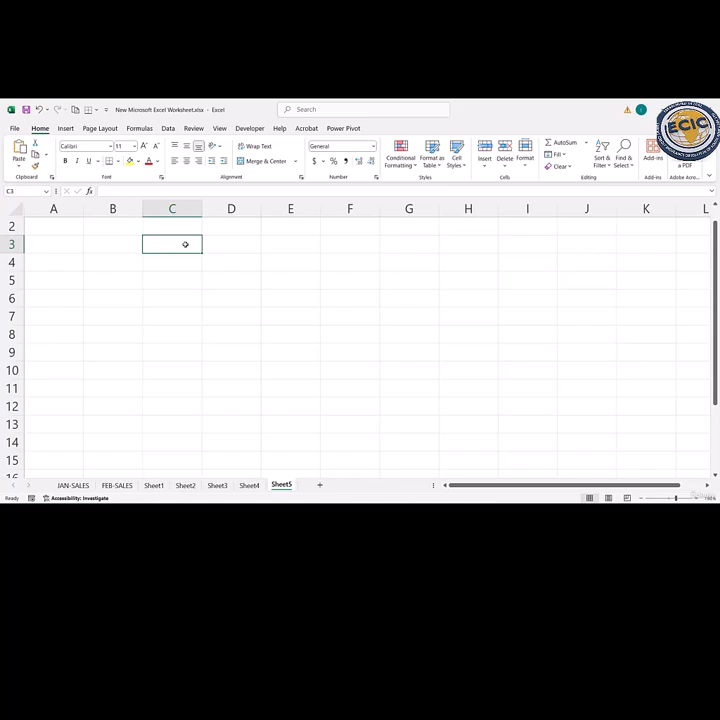
type("NAME")
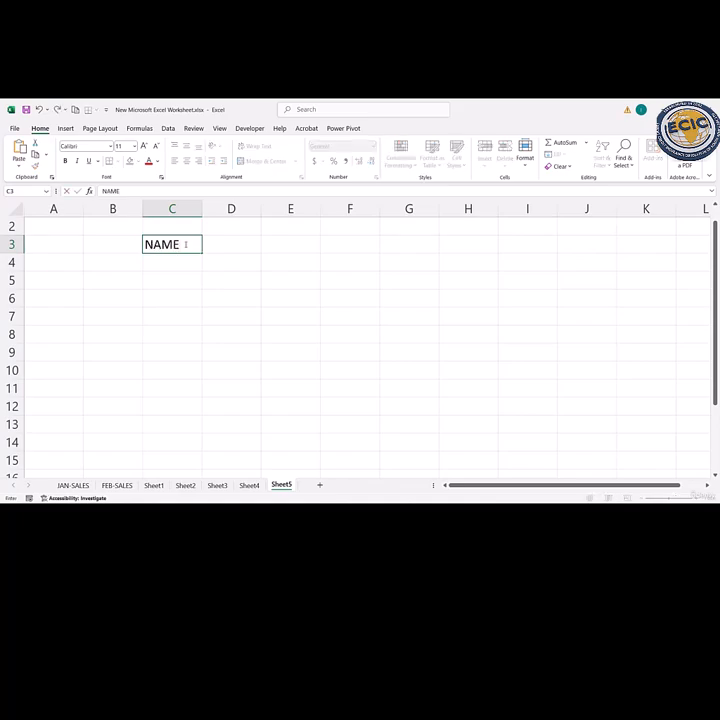
key("Tab")
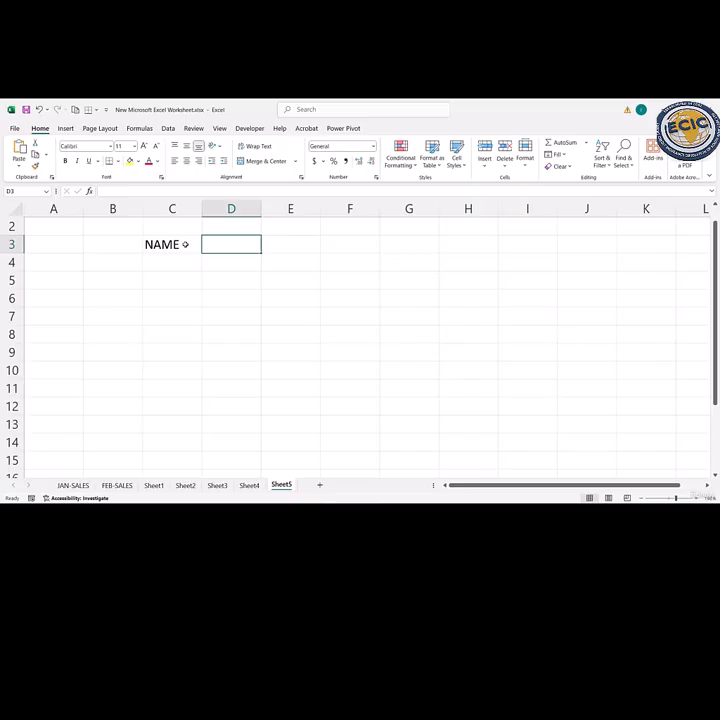
type("SCORE")
key("Return")
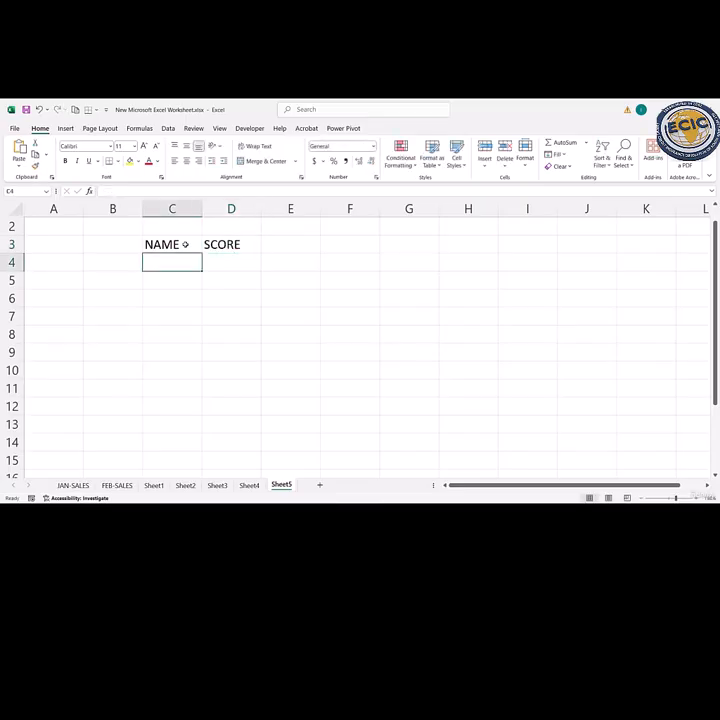
- Enter the first names of three people in cells C4 to C6 under the NAME heading, correcting the misspelled first entry
type("JOHYN")
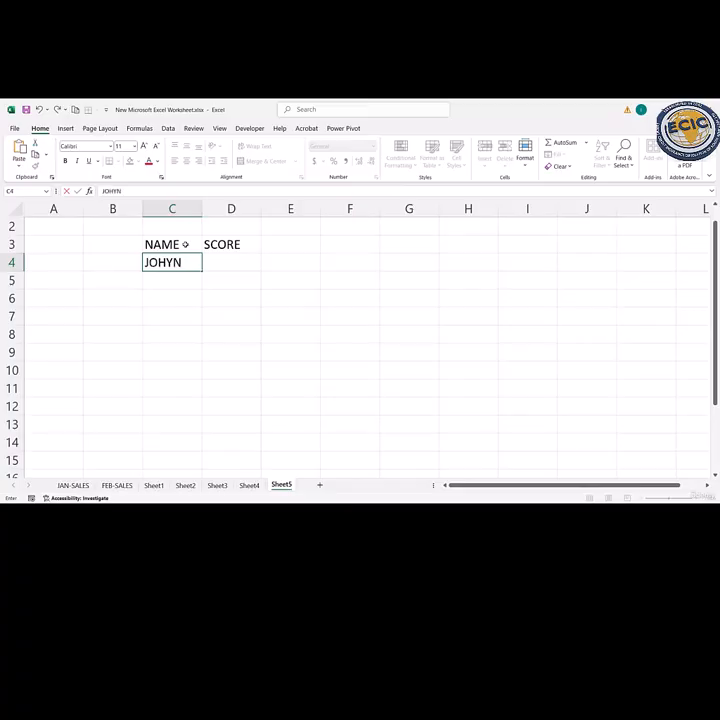
key("Return")
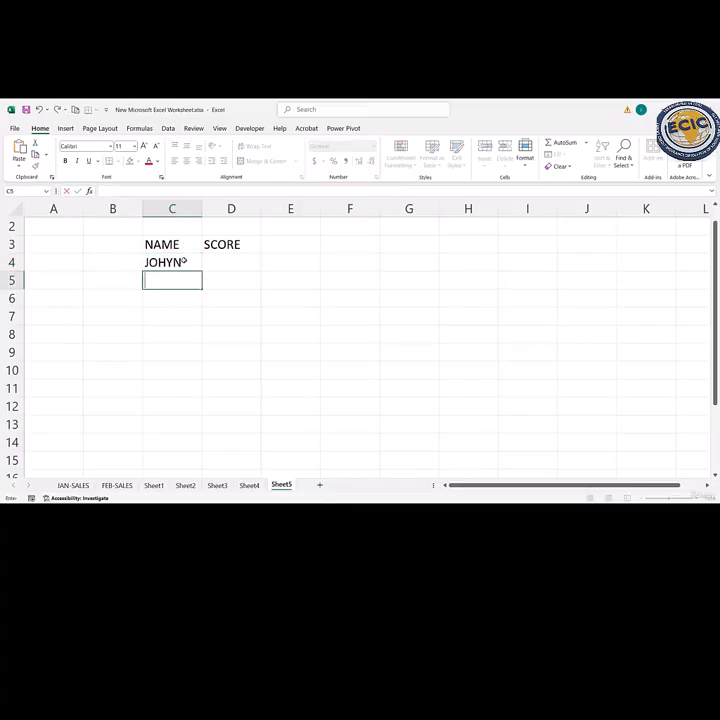
double_click(182, 262)
key("BackSpace")
key("BackSpace")
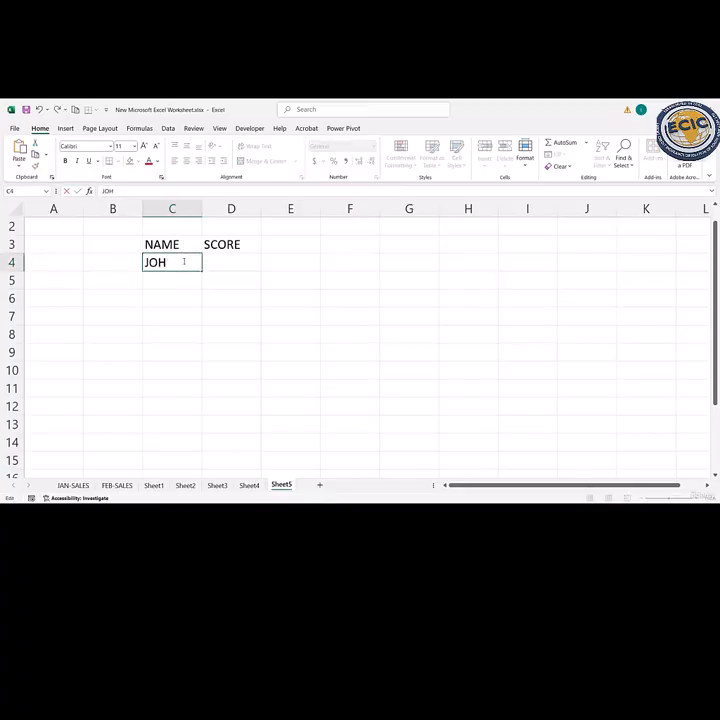
type("N")
key("Return")
type("SARA")
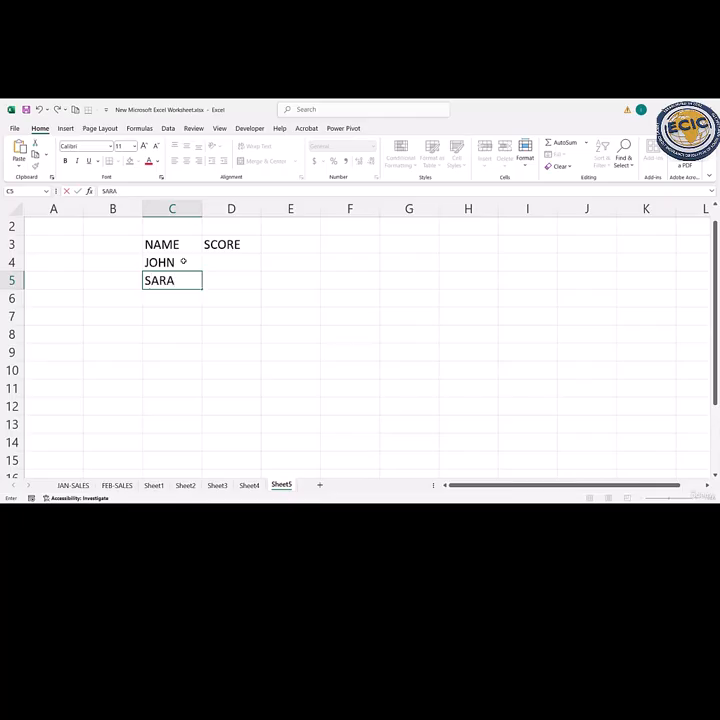
type("H")
key("Return")
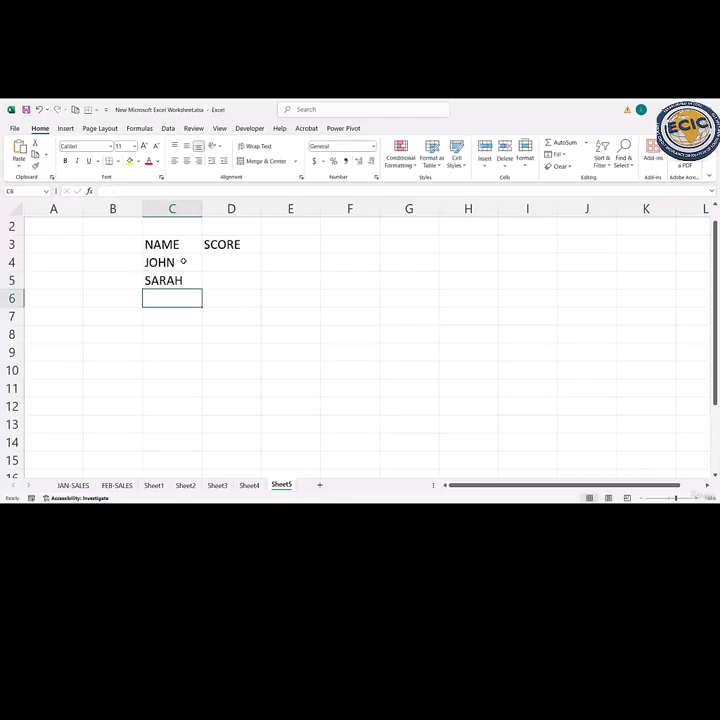
type("DAVID")
key("Return")
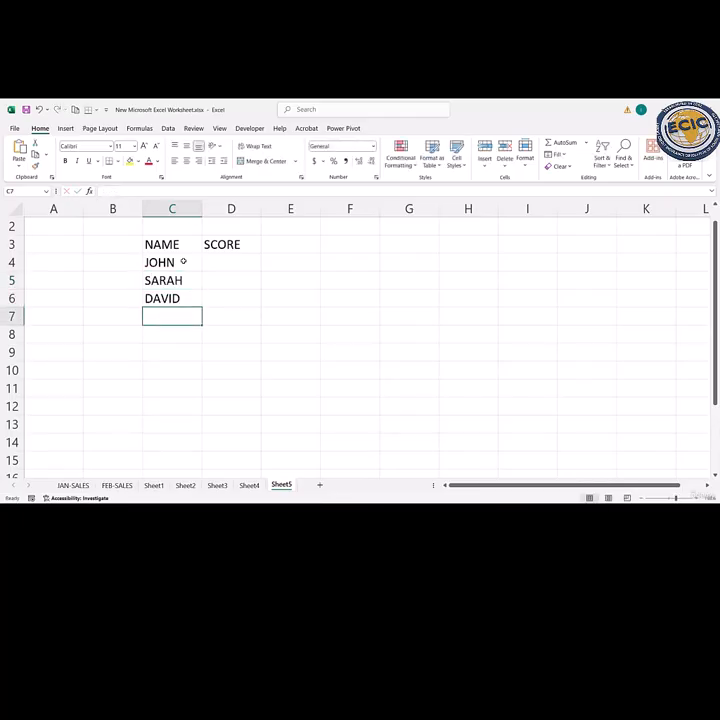
- Continue the NAME column with the first names of four more people in cells C7 to C10
type("HARRY")
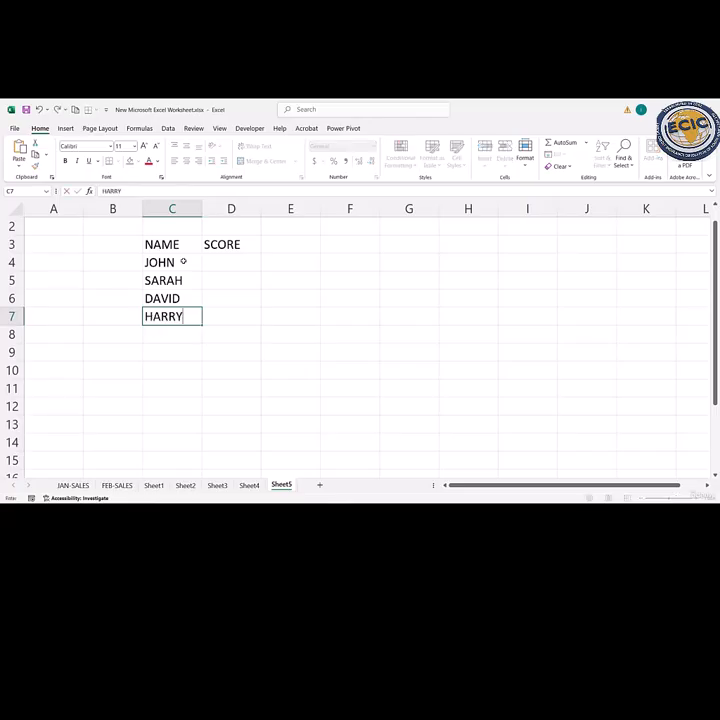
key("Return")
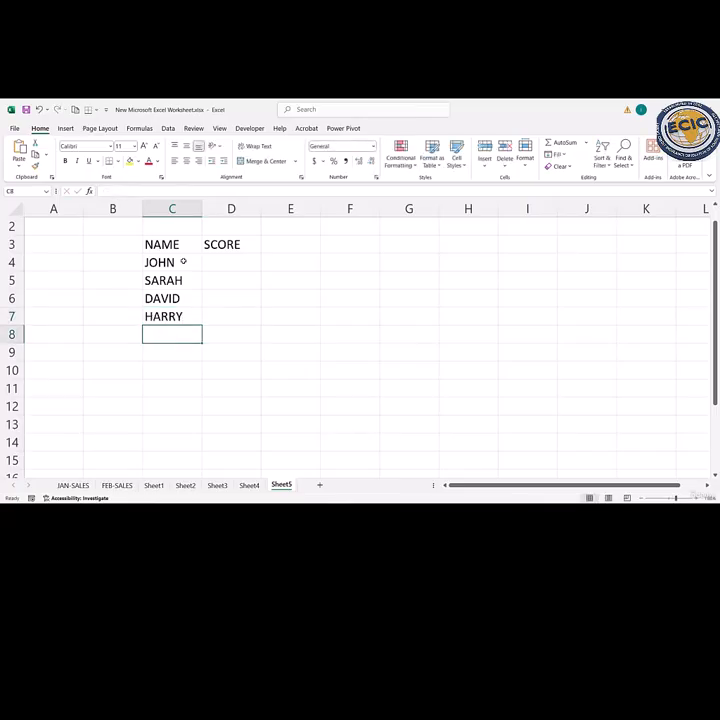
type("HAMIL")
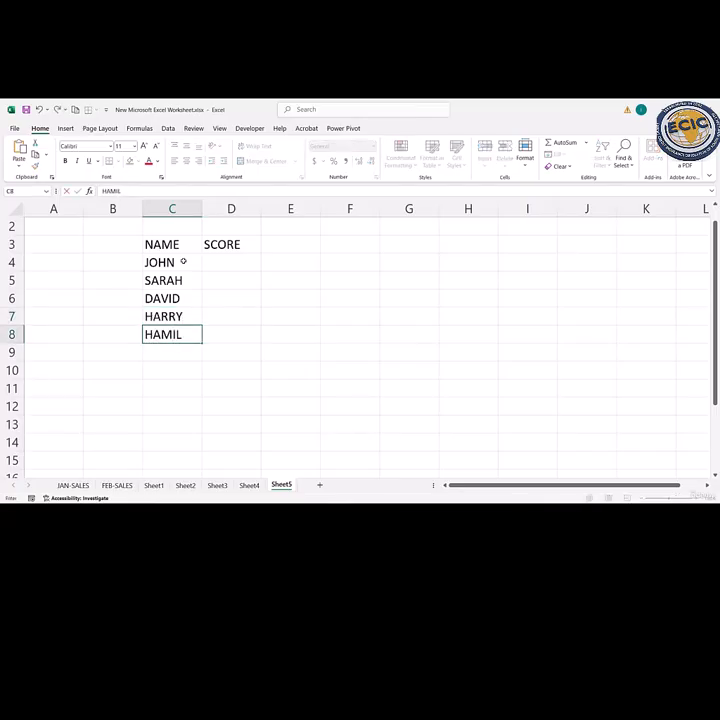
type("TON")
key("Return")
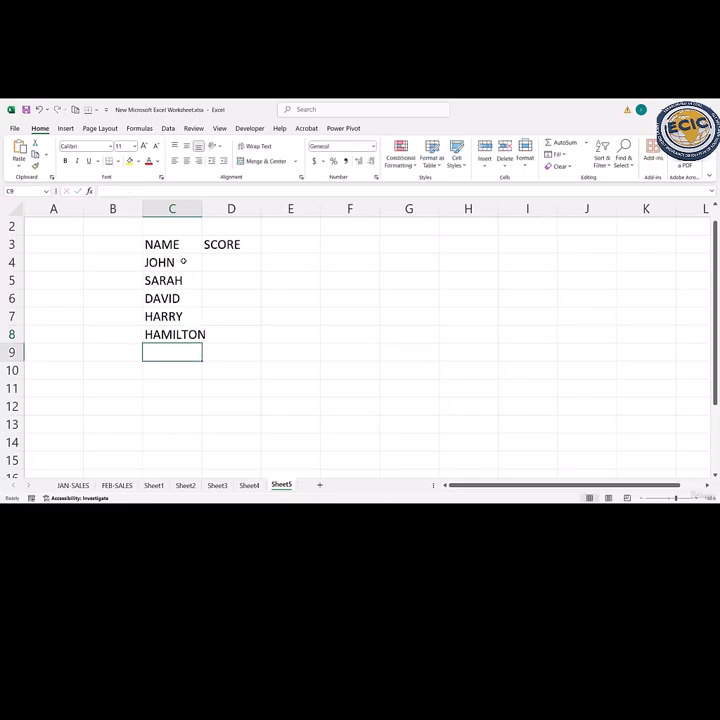
type("PETER")
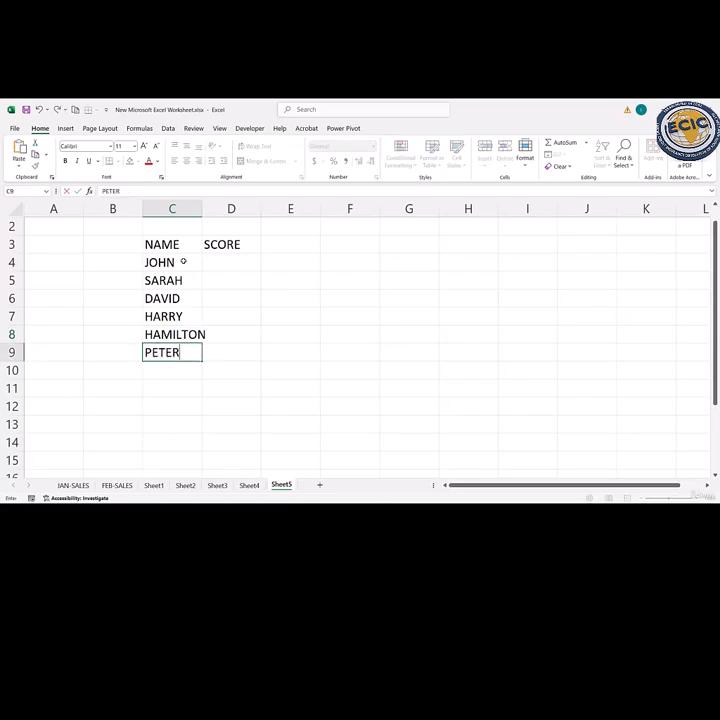
key("Return")
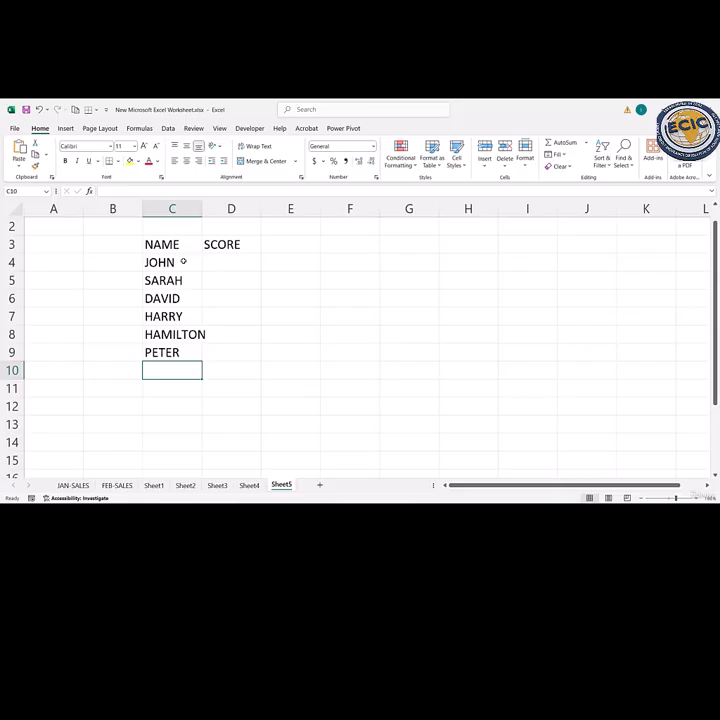
double_click(175, 365)
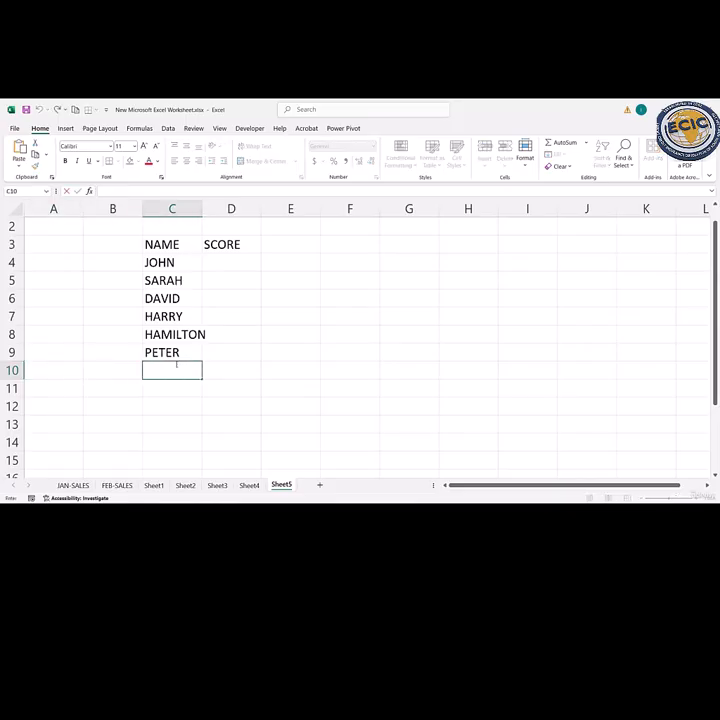
type("DIANA")
key("Return")
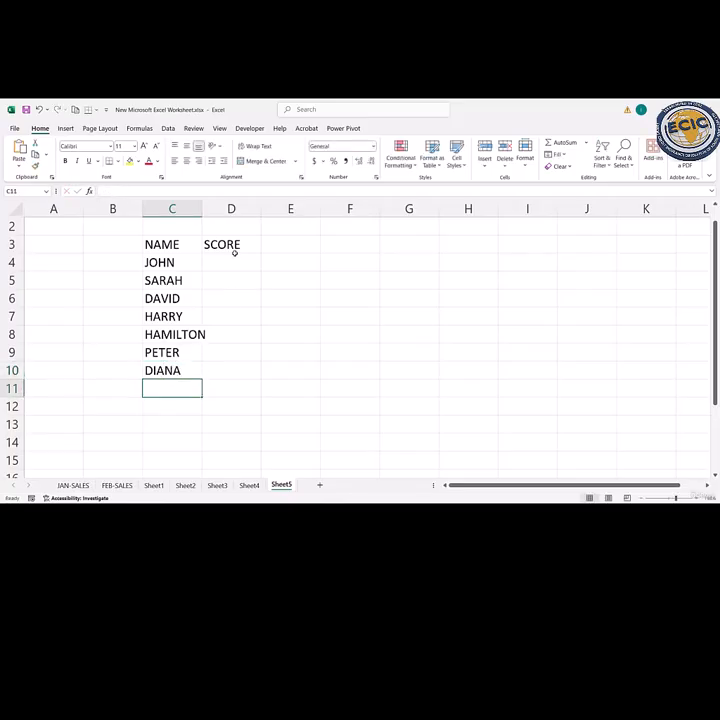
- Enter the scores 85, 92, 78 and 65 in cells D4 to D7
left_click(235, 250)
double_click(230, 262)
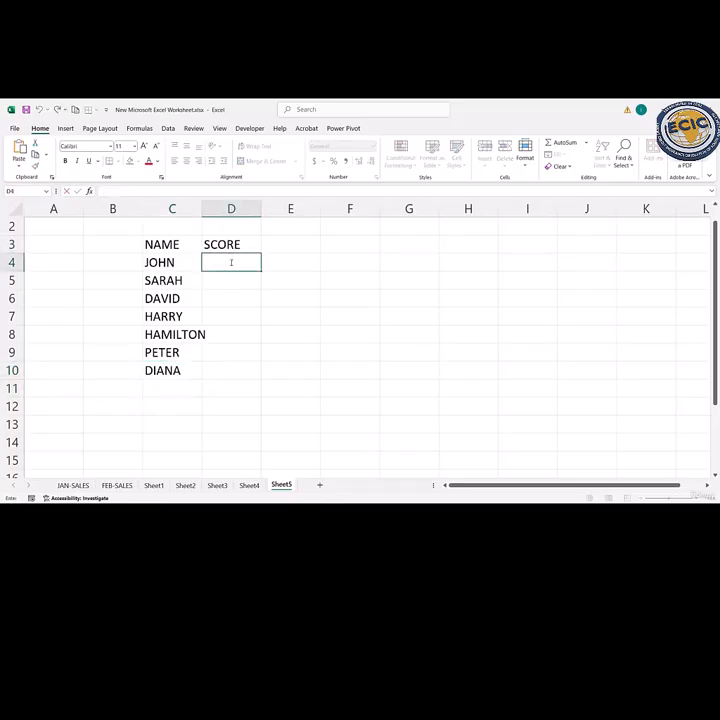
type("86")
key("Return")
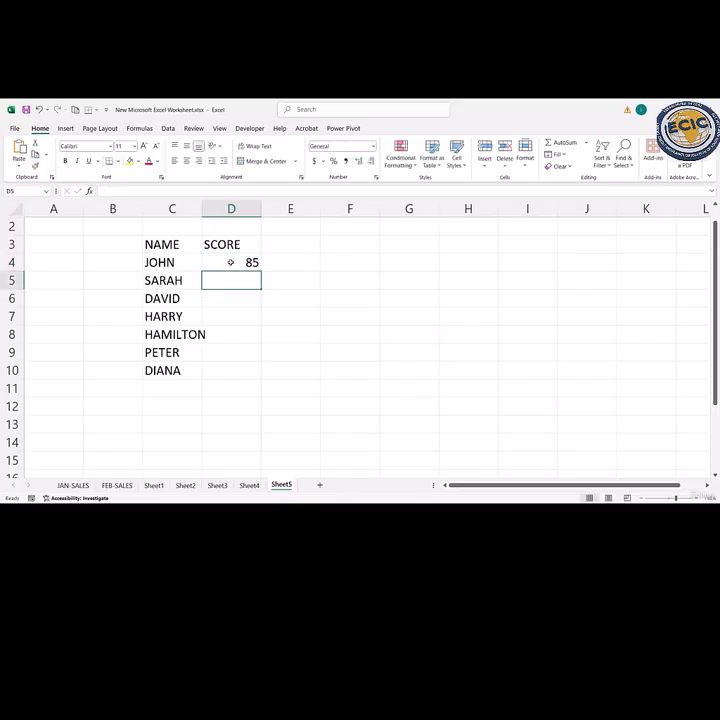
type("92")
key("Return")
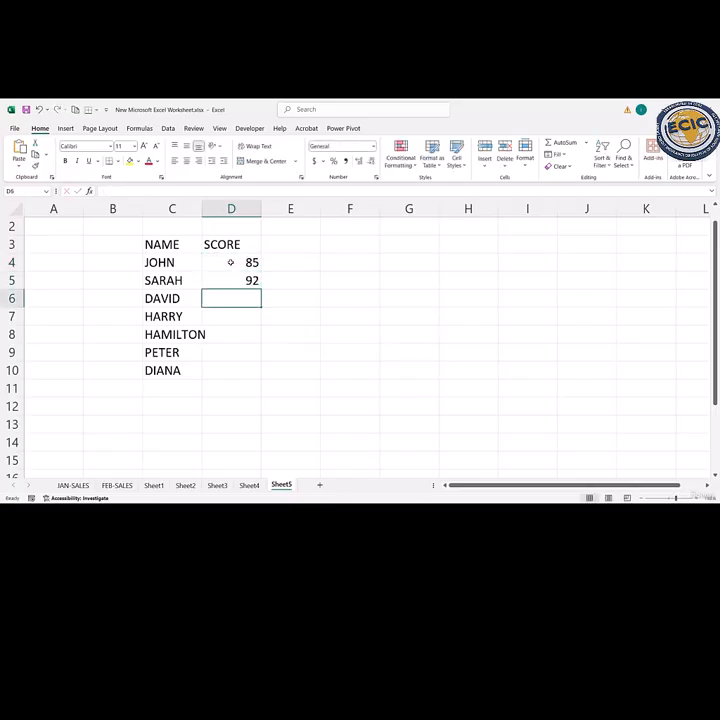
type("78")
key("Return")
type("65")
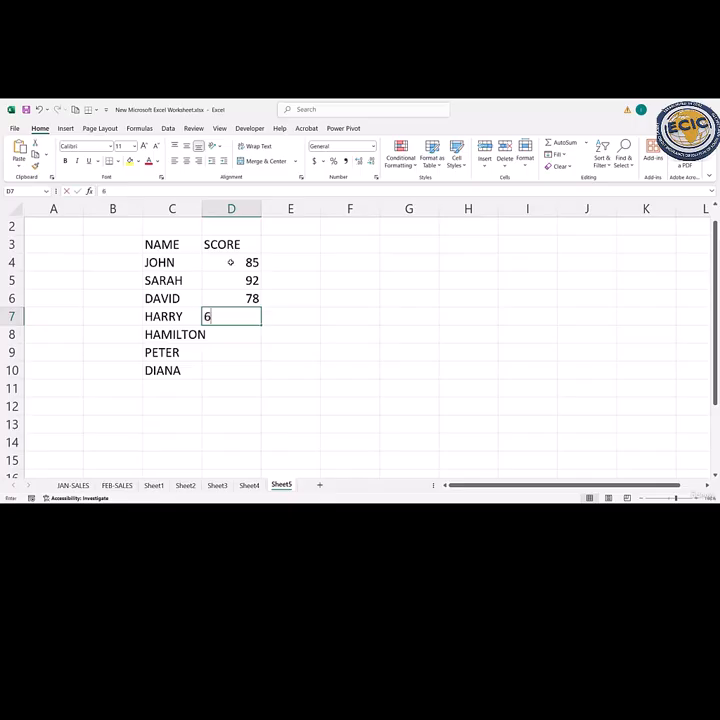
key("Return")
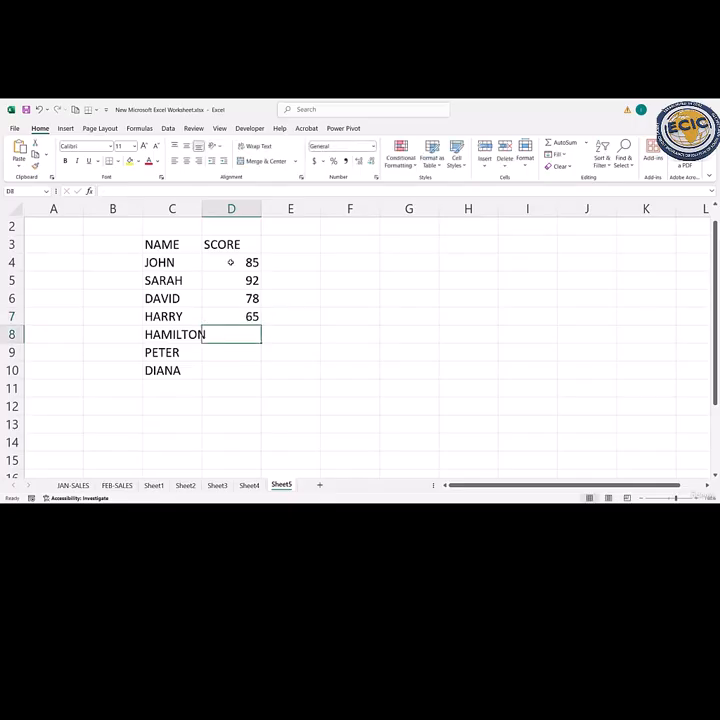
- Complete the SCORE column with 45, 88 and 55 in cells D8 to D10
type("45")
key("Return")
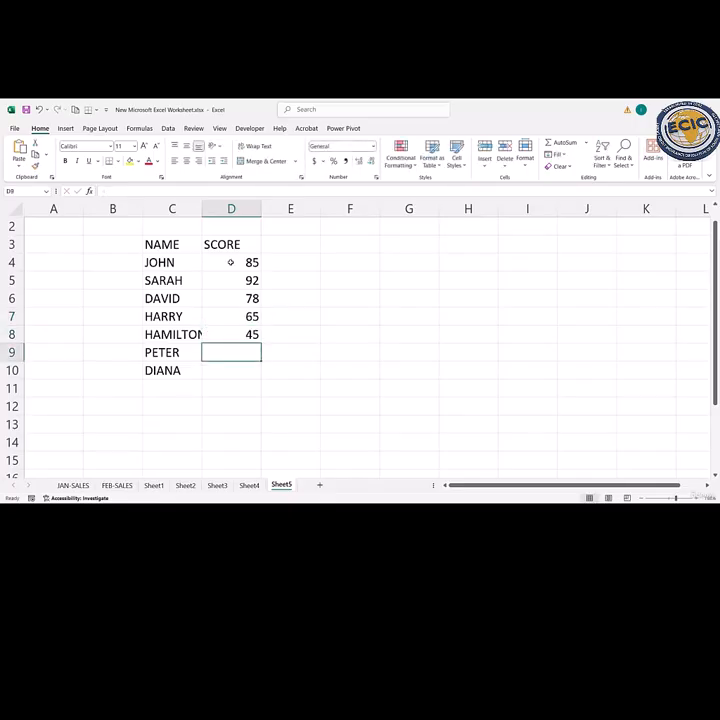
type("88")
key("Return")
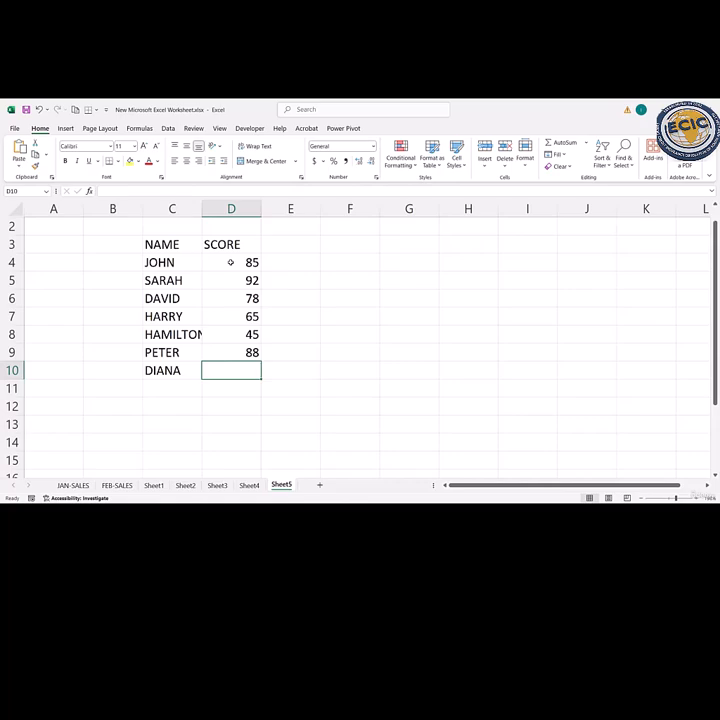
type("55")
key("Return")
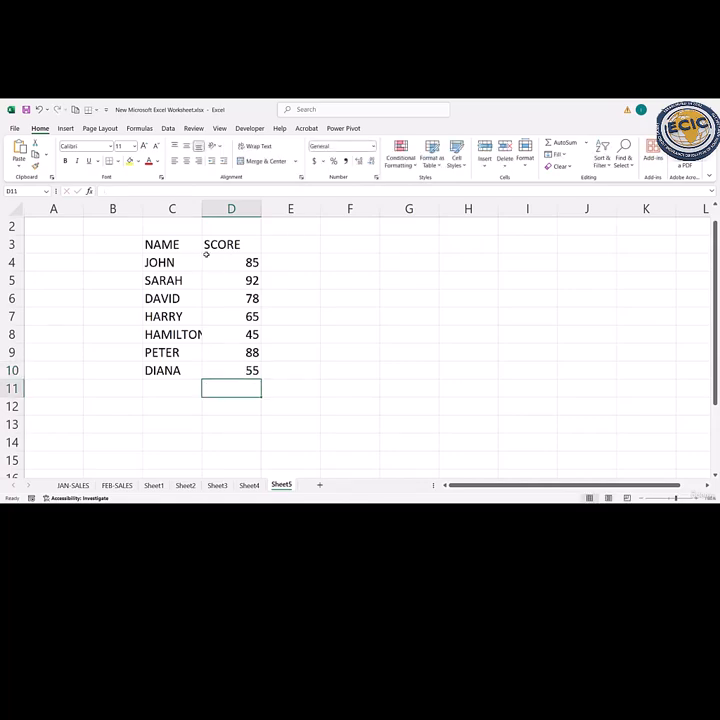
- Extend the score heading in cell D3 to read SCORE(OUT OF 100)
left_click(249, 245)
double_click(249, 245)
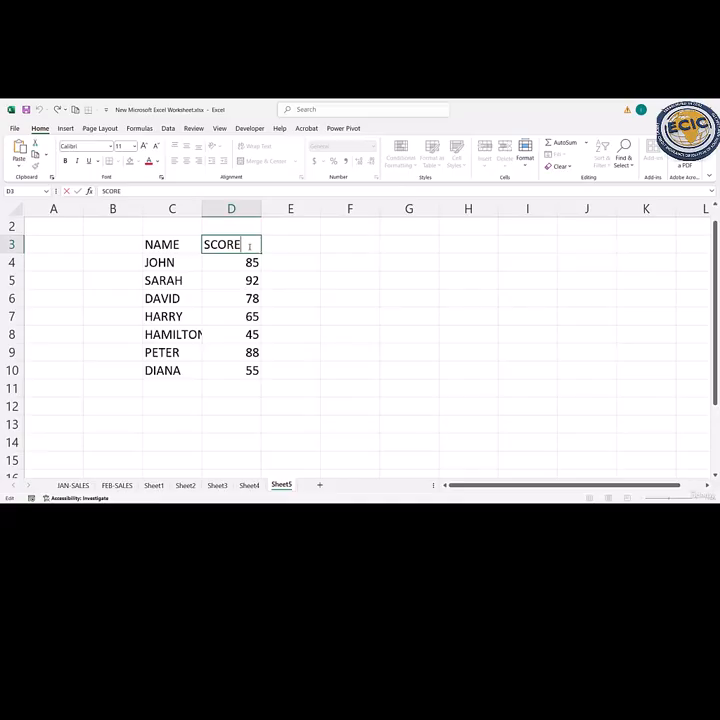
type("(OUT OF 100")
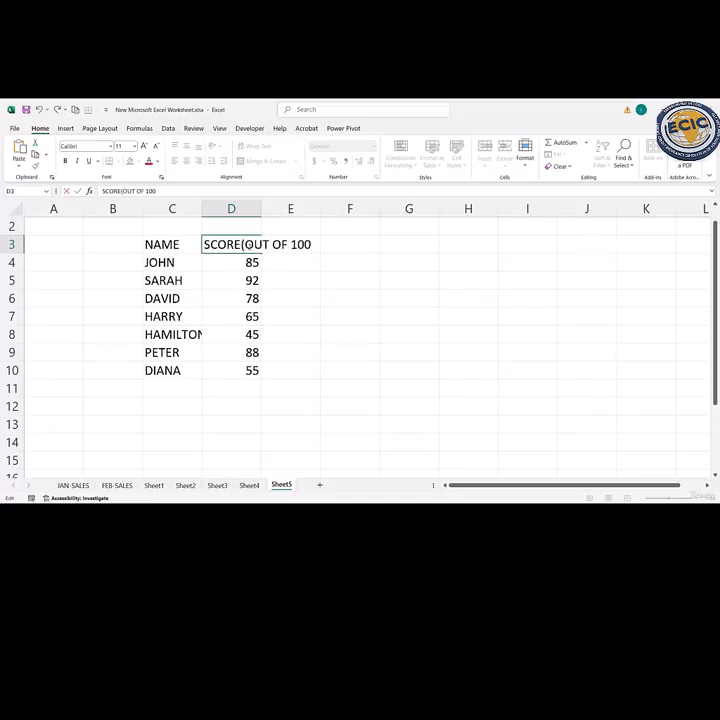
type(")")
key("Return")
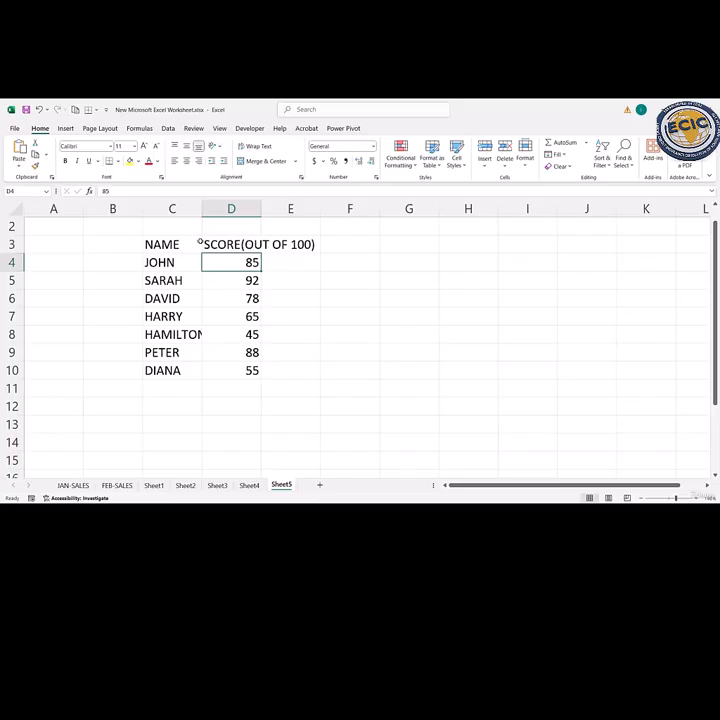
- Convert the range C3:D10 into an Excel table with headers
left_click(175, 244)
left_click_drag(221, 304, 235, 369)
key("ctrl+t")
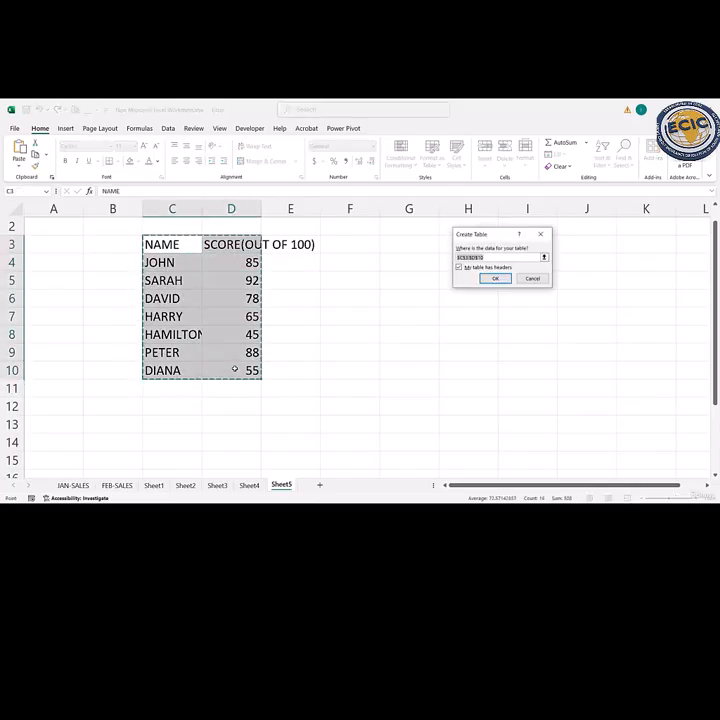
key("Return")
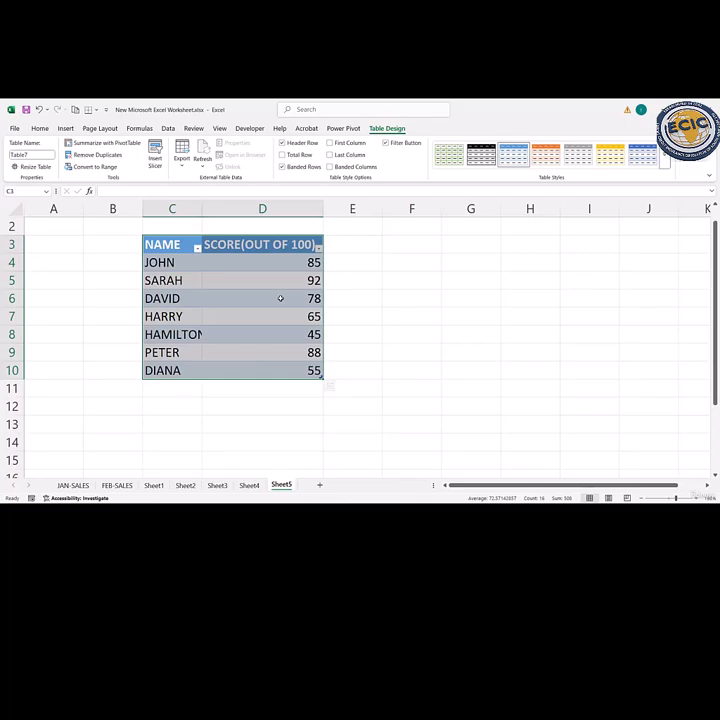
- Highlight scores greater than 78 in D4:D10 with Light Red Fill with Dark Red Text
left_click(274, 280)
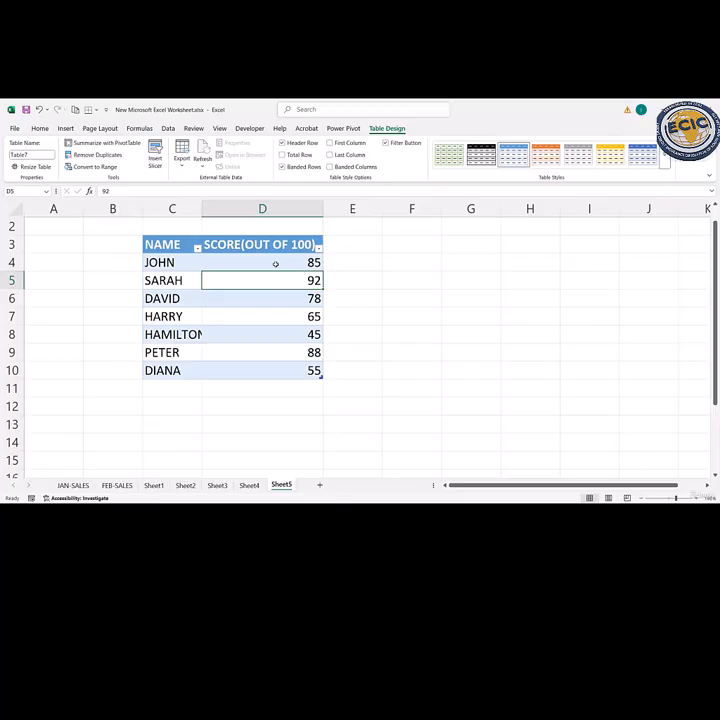
left_click_drag(273, 261, 290, 365)
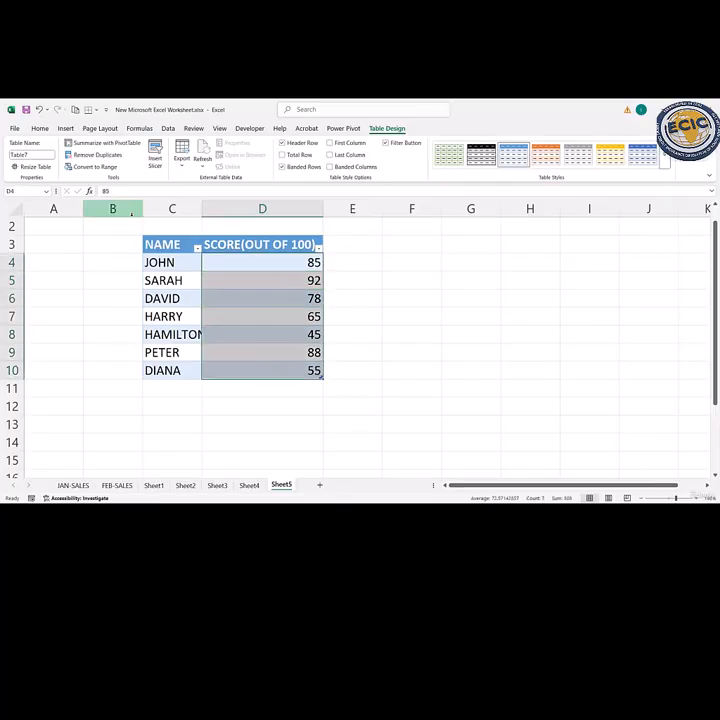
left_click(40, 129)
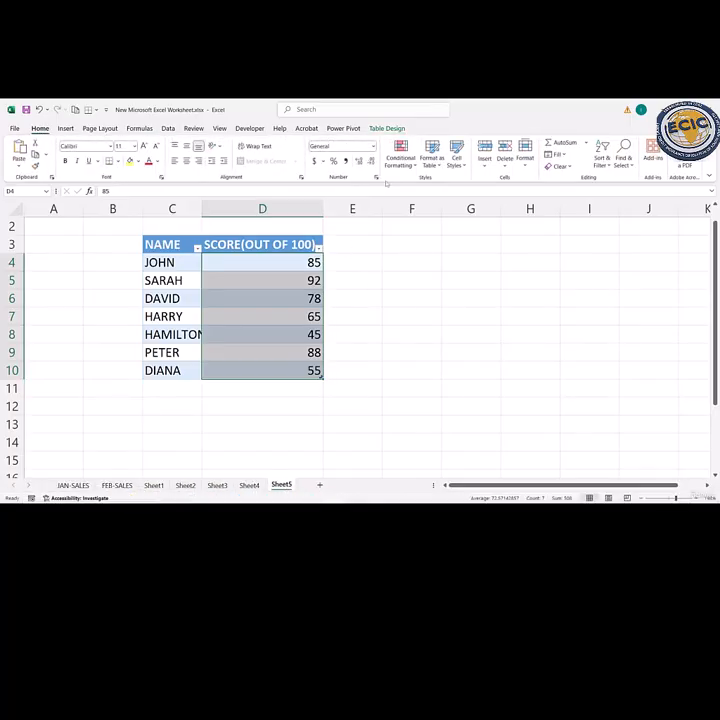
left_click(400, 155)
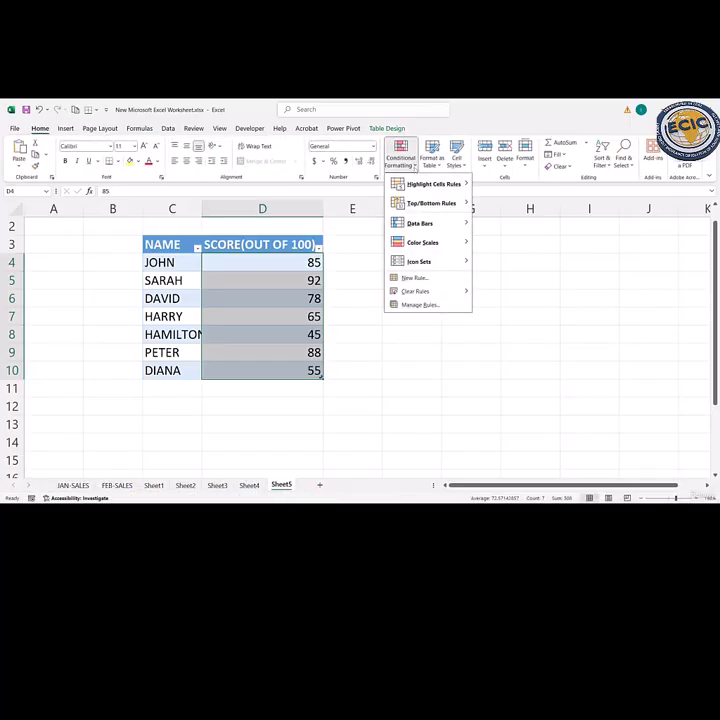
mouse_move(433, 263)
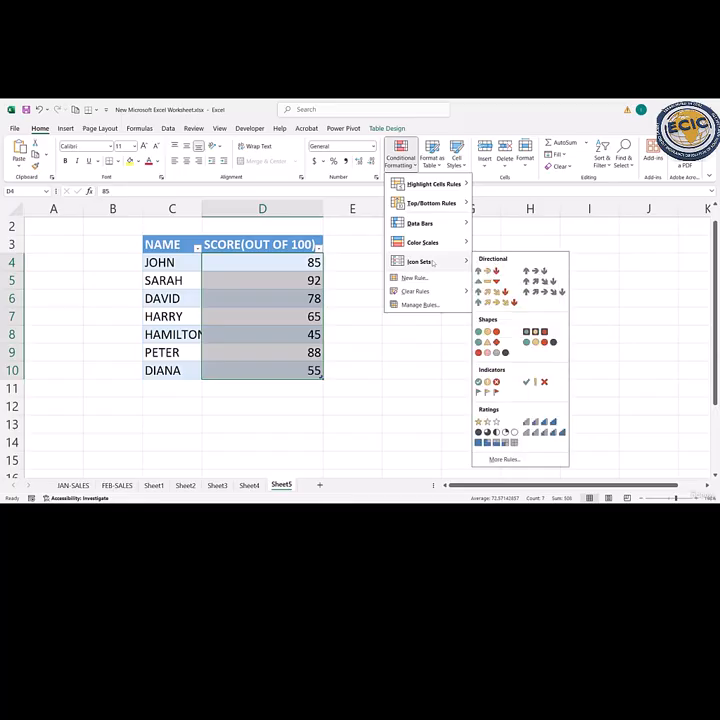
mouse_move(432, 189)
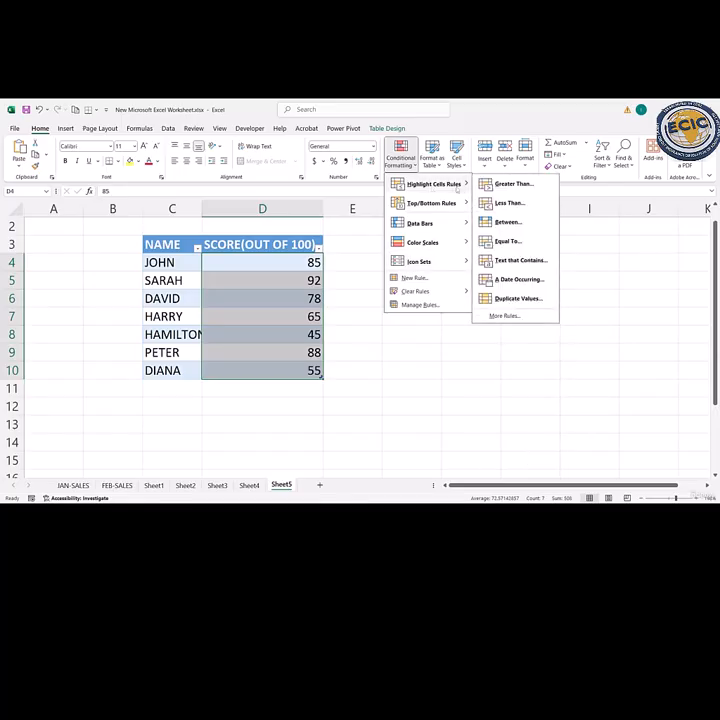
left_click(498, 185)
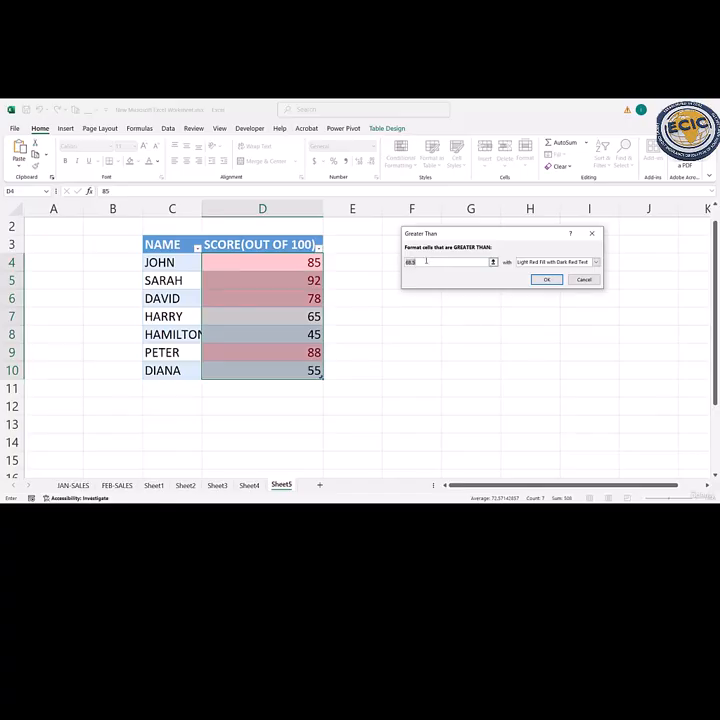
type("80")
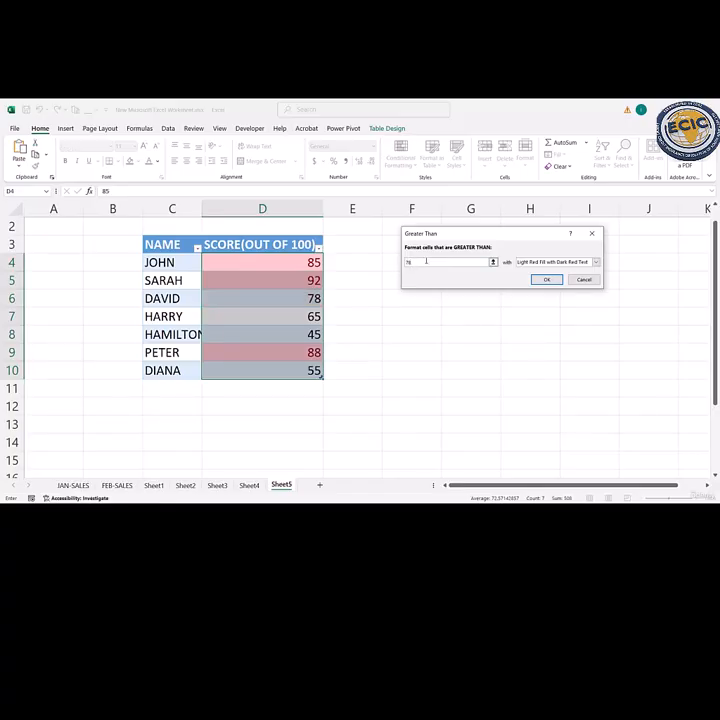
left_click(548, 279)
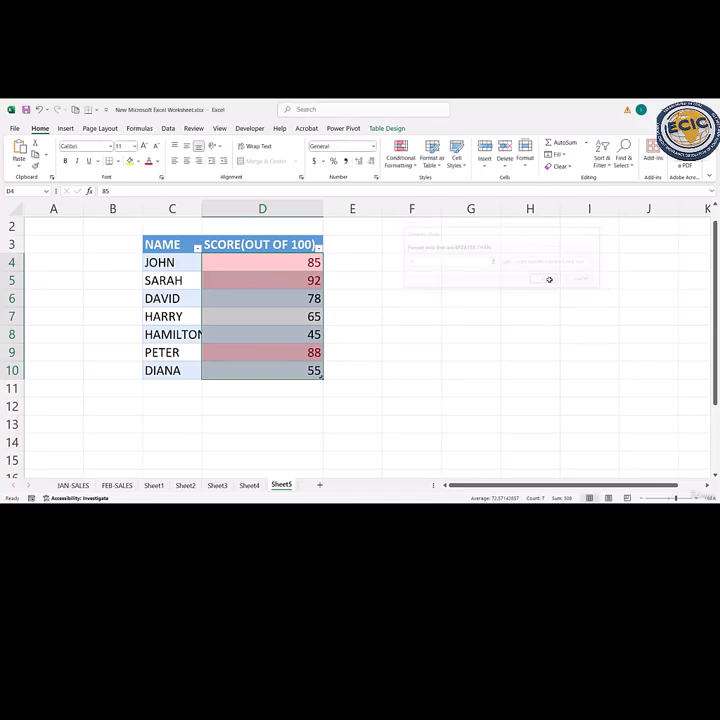
left_click(371, 328)
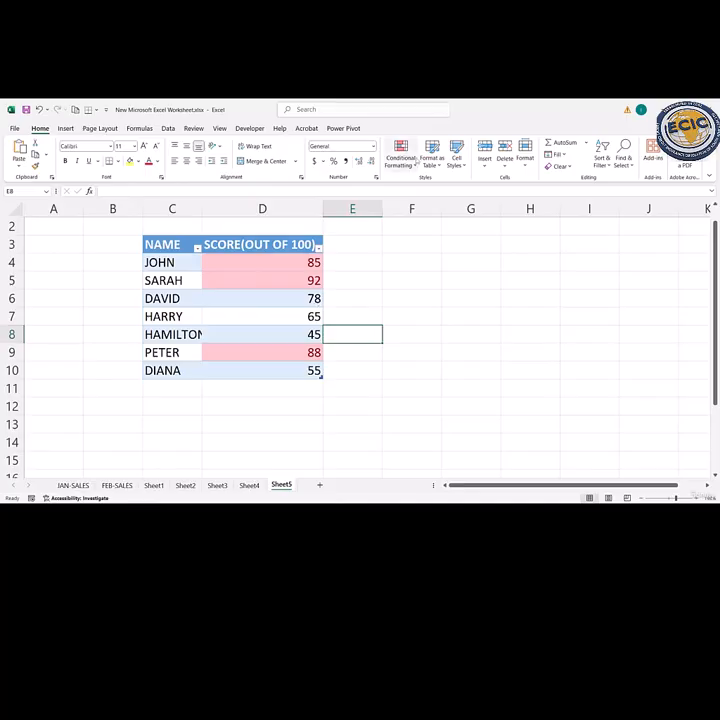
- Try to add a Greater Than 80 highlight rule with cell E8 selected
left_click(413, 165)
mouse_move(435, 184)
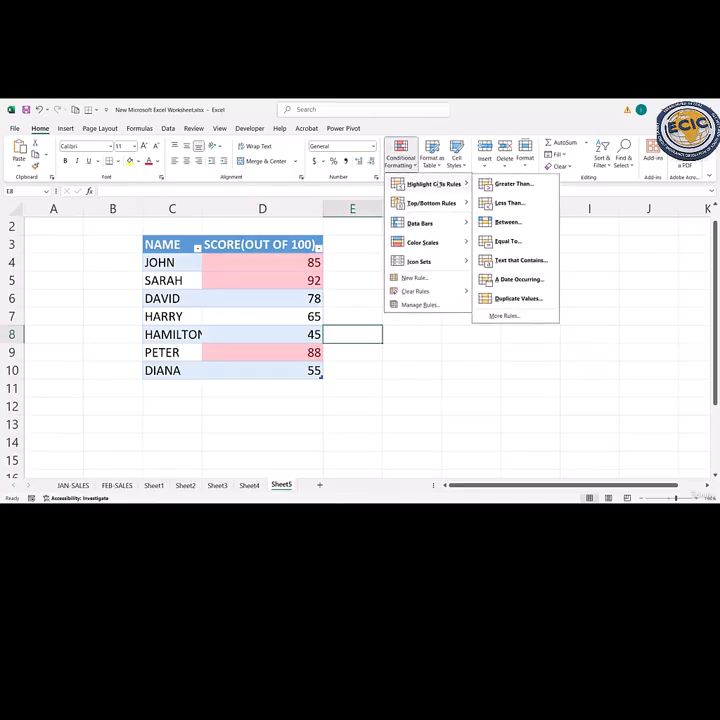
left_click(508, 186)
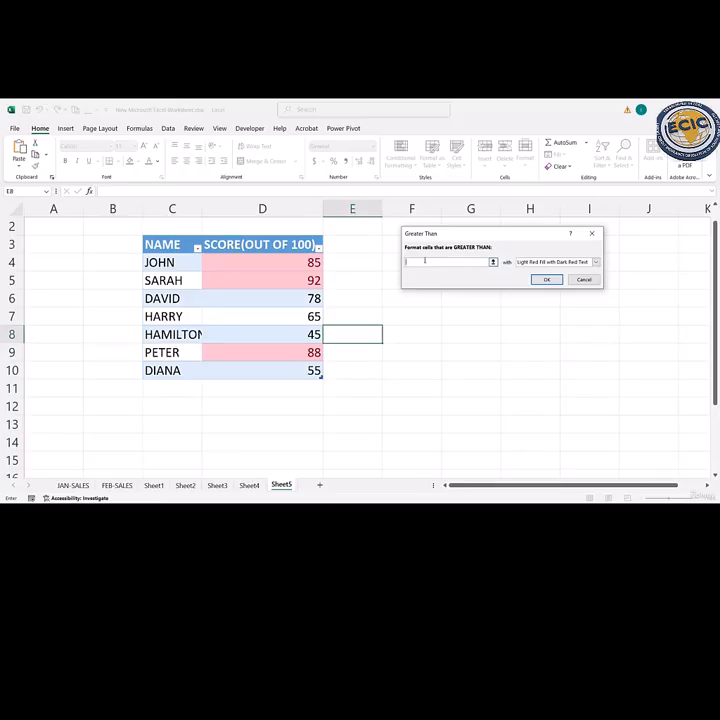
type("80")
key("Return")
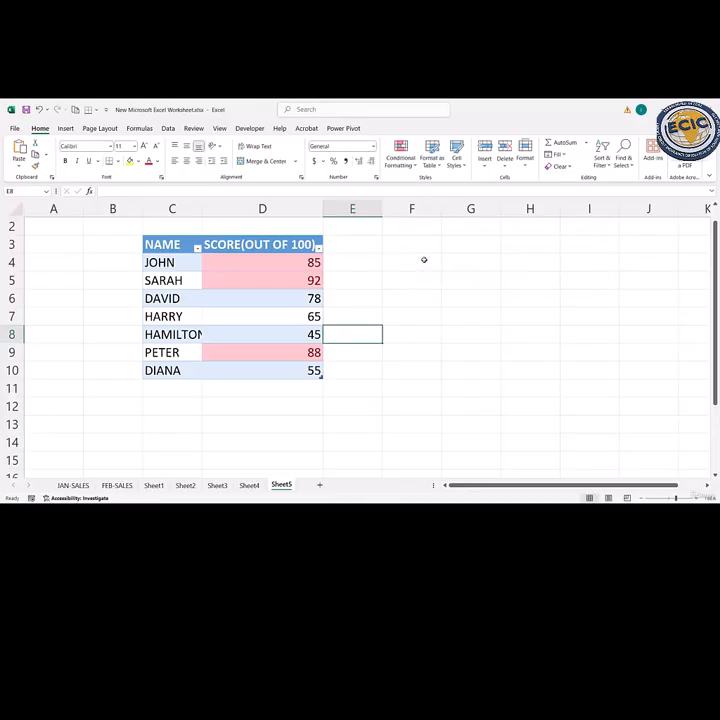
left_click(291, 262)
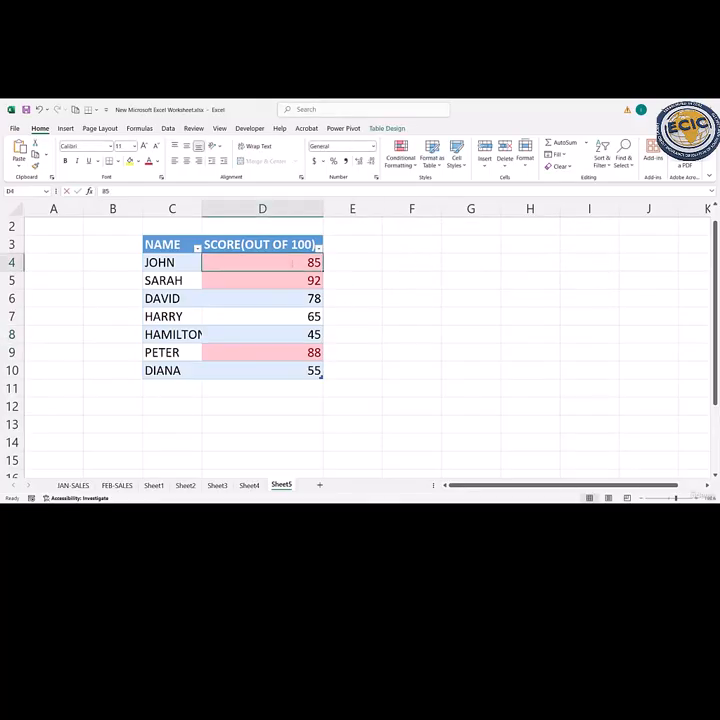
left_click(410, 299)
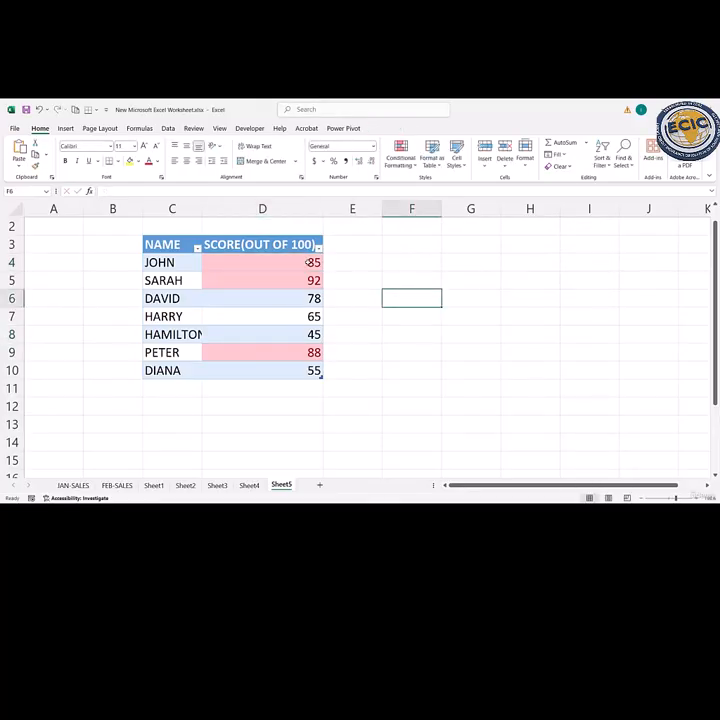
- Add a Less Than 65 highlight rule to scores D4:D10 with Light Red Fill with Dark Red Text
left_click_drag(312, 262, 307, 366)
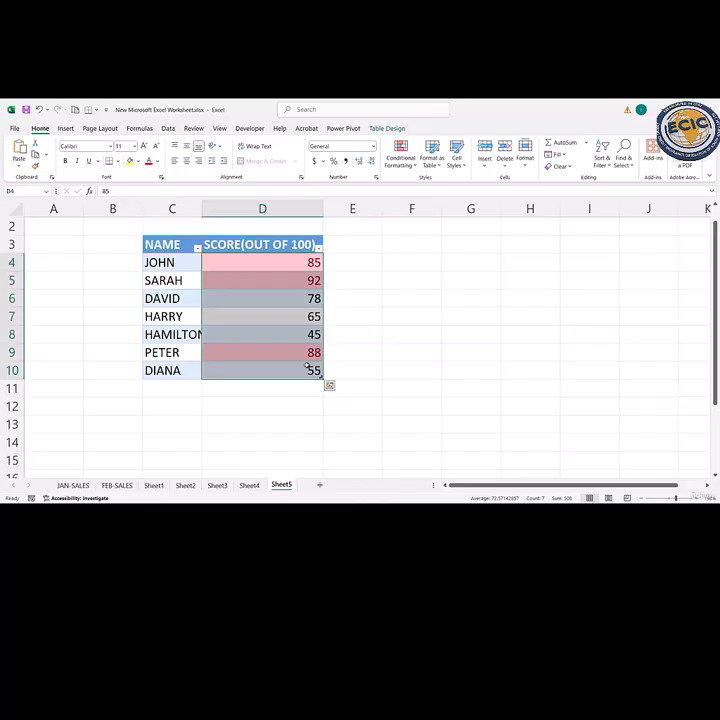
left_click(405, 160)
mouse_move(430, 184)
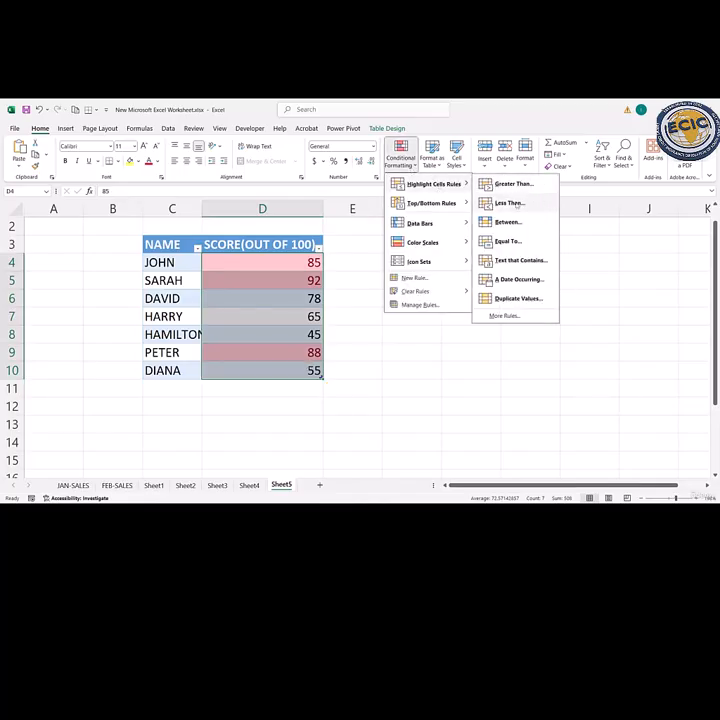
left_click(512, 203)
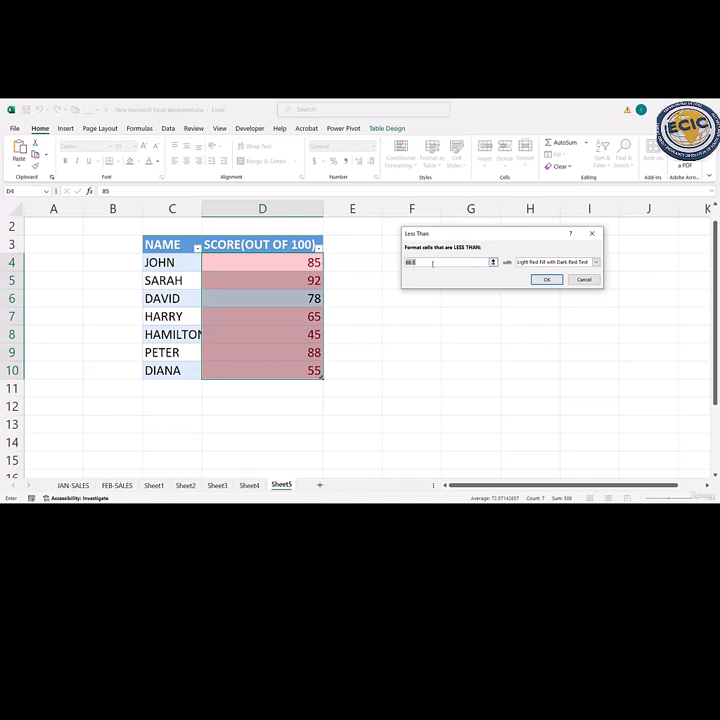
key("BackSpace")
type("65")
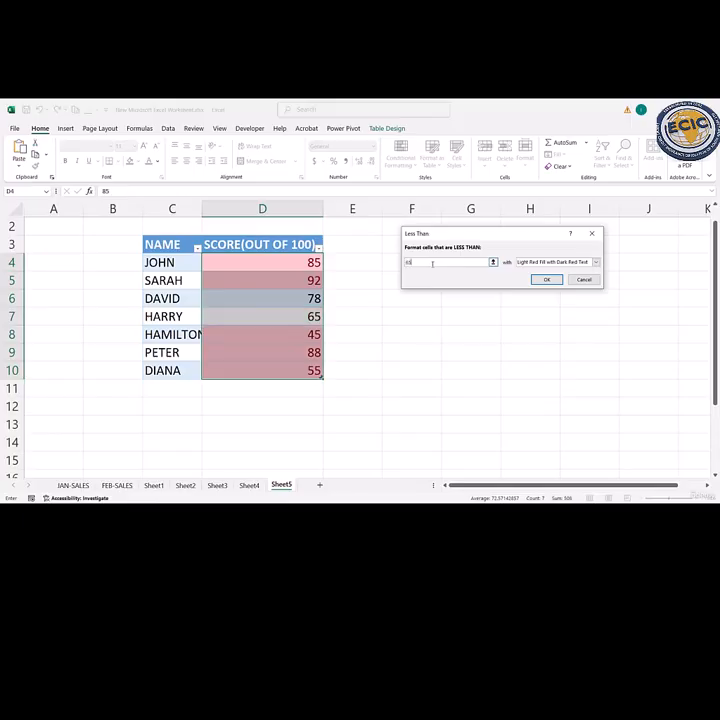
left_click(546, 279)
left_click(360, 309)
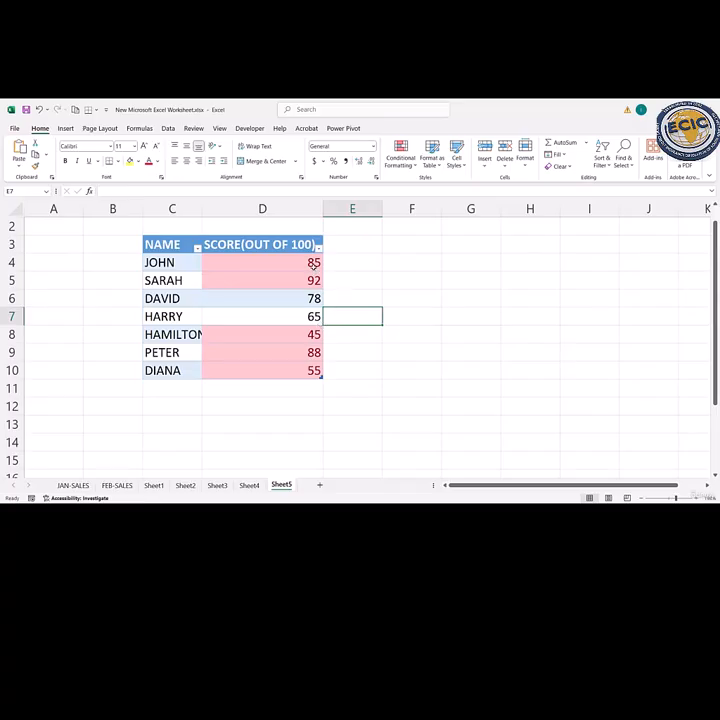
- Undo the Greater Than and Less Than highlighting on the scores in D4:D10
left_click_drag(302, 262, 311, 367)
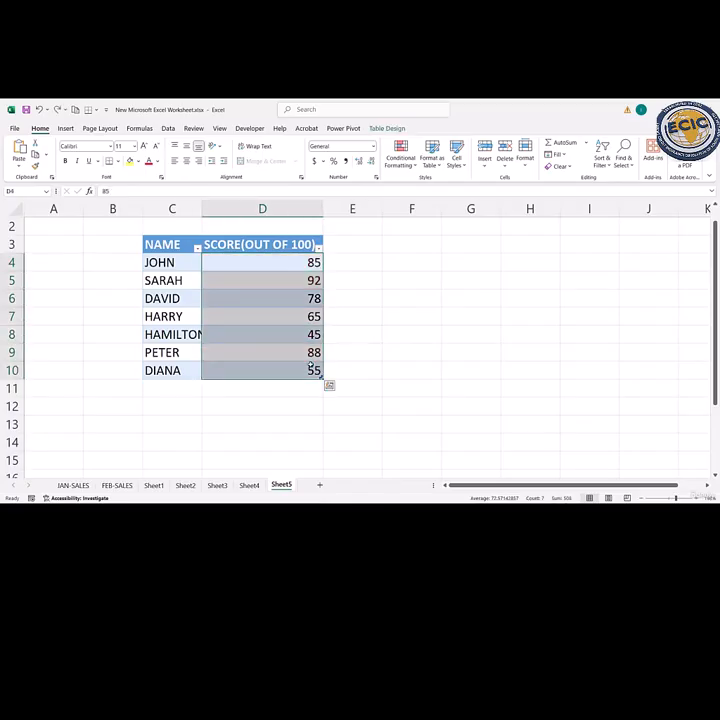
left_click_drag(368, 296, 313, 262)
left_click(313, 262)
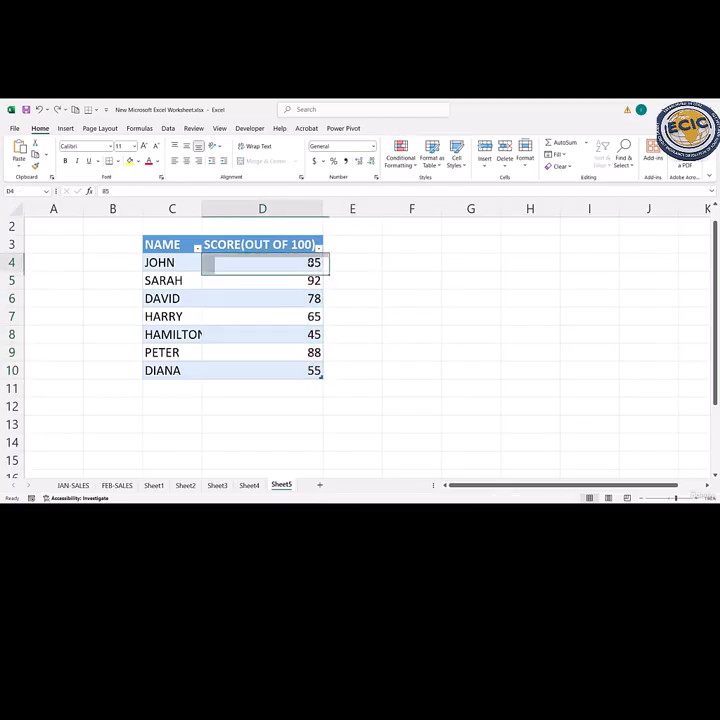
left_click(388, 318)
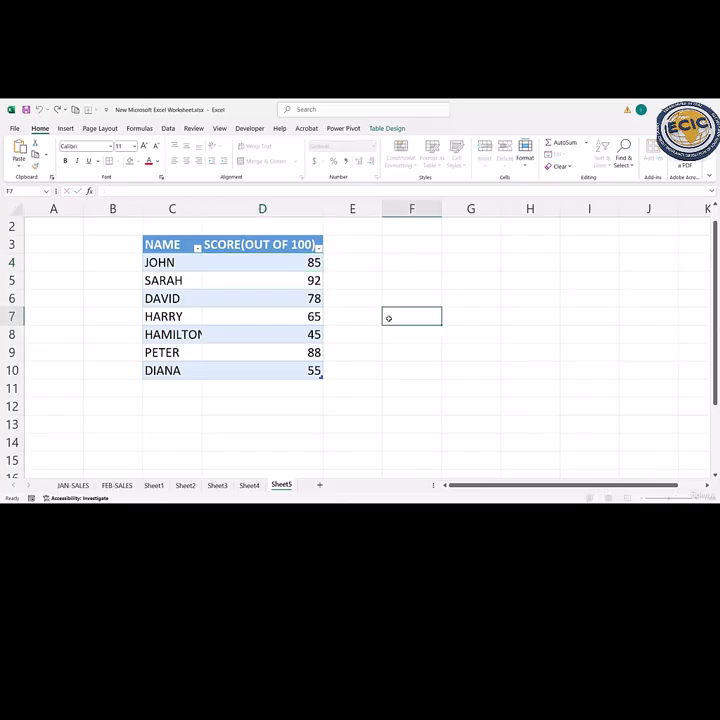
- Highlight only the scores less than 65 in D4:D10 with Light Red Fill with Dark Red Text
left_click_drag(312, 262, 310, 368)
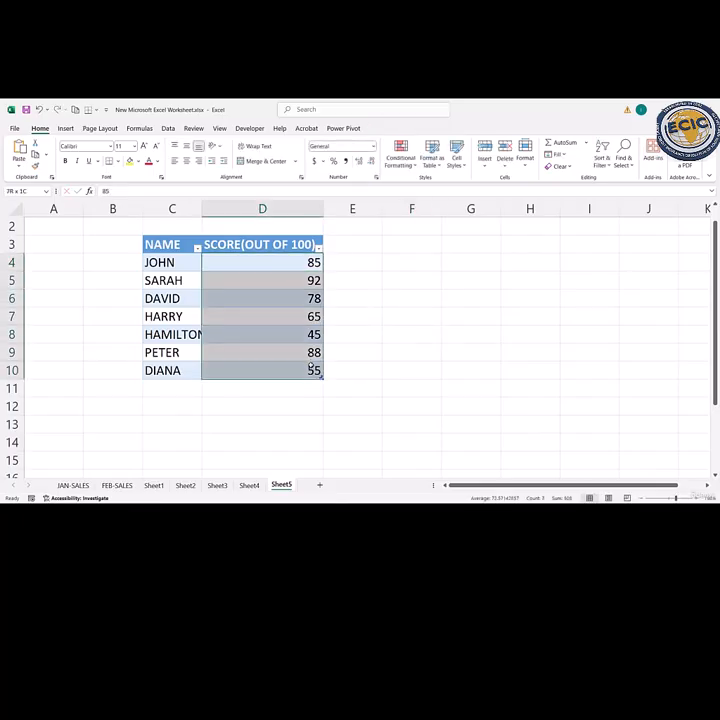
left_click(401, 155)
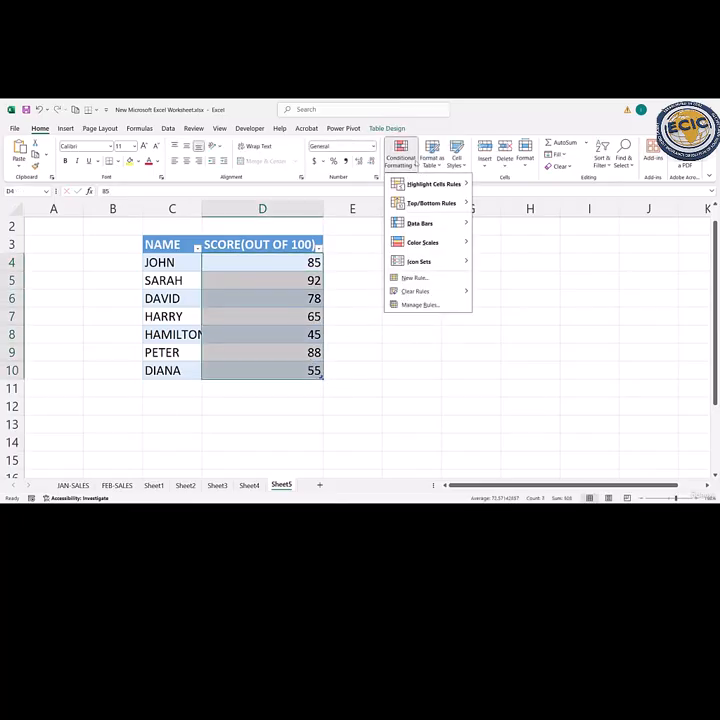
mouse_move(433, 184)
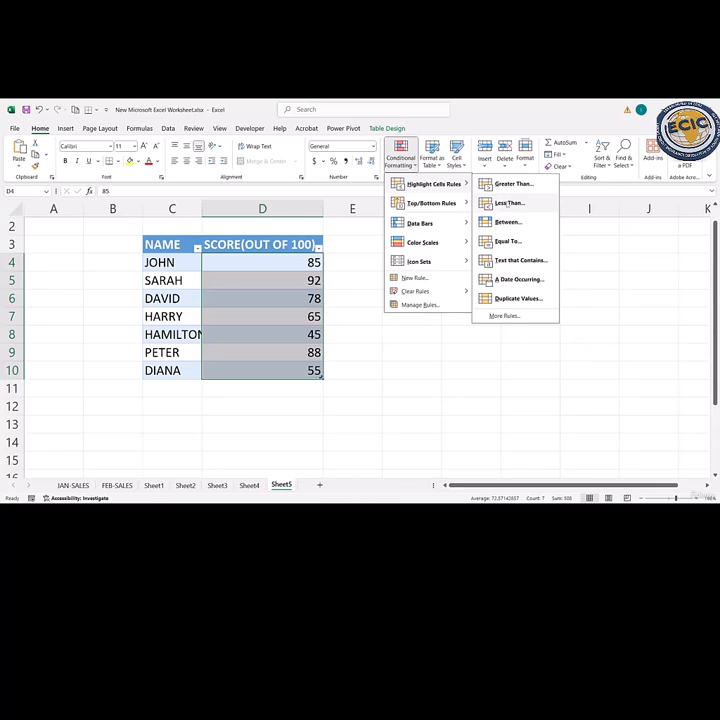
left_click(507, 203)
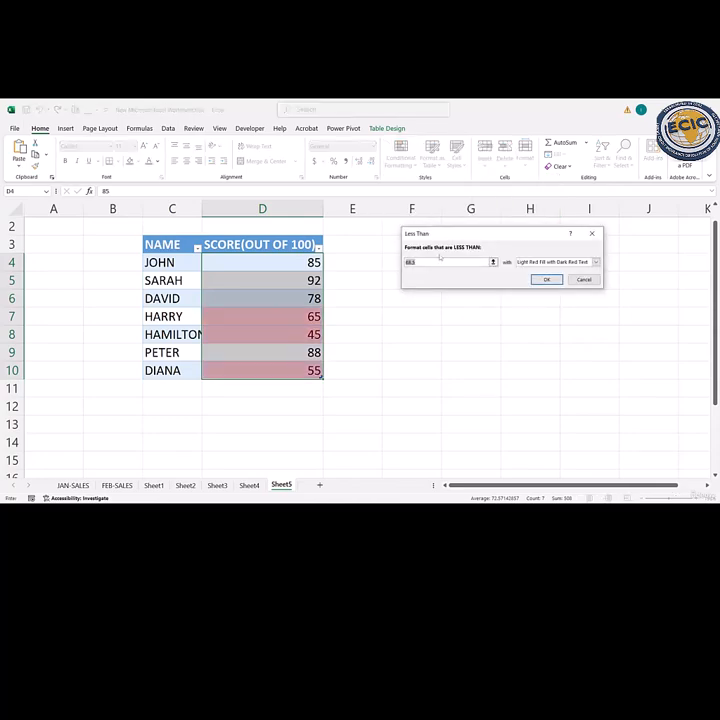
type("65")
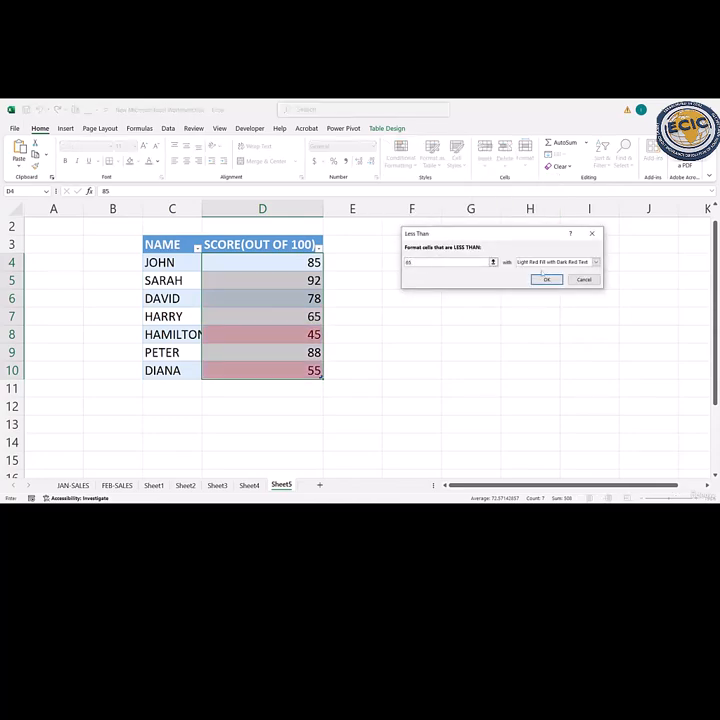
left_click(546, 279)
left_click(408, 349)
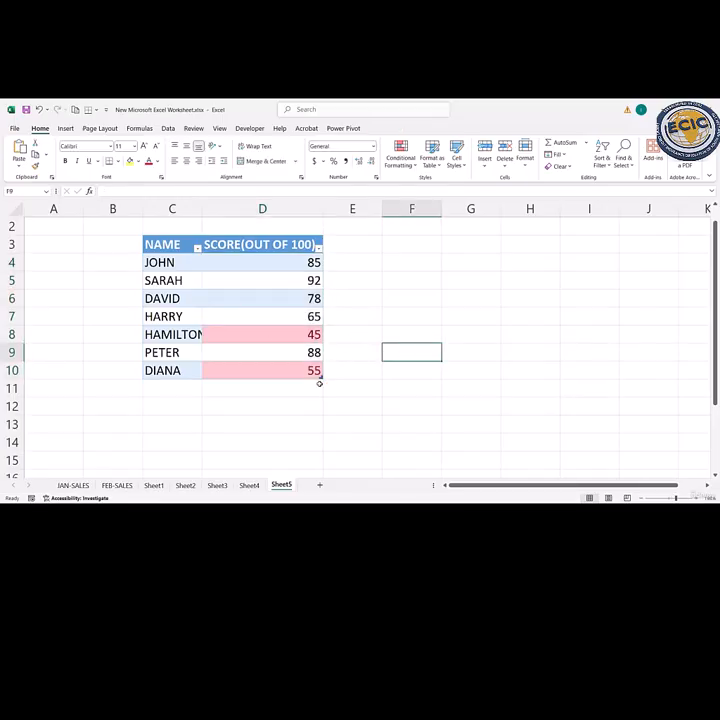
- Undo the last Less Than highlighting on the score column
key("ctrl+a")
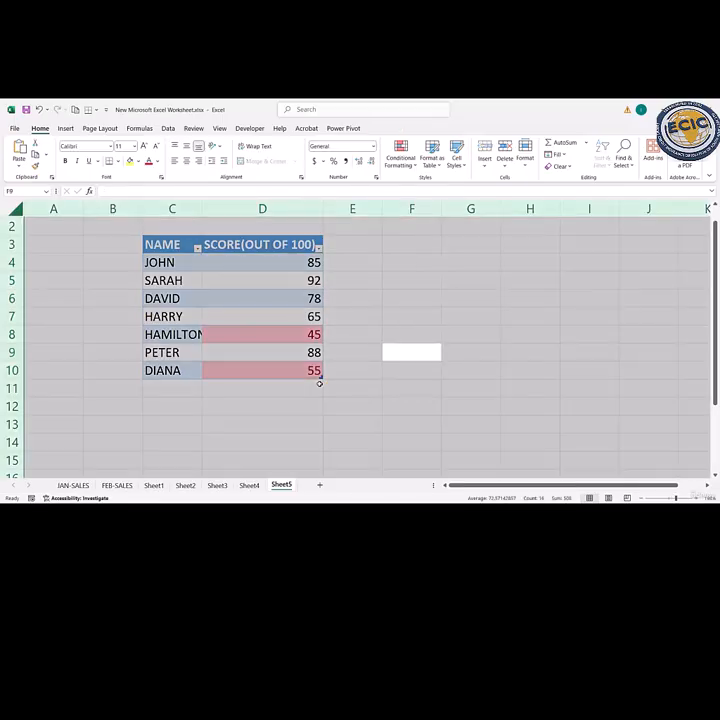
left_click(319, 384)
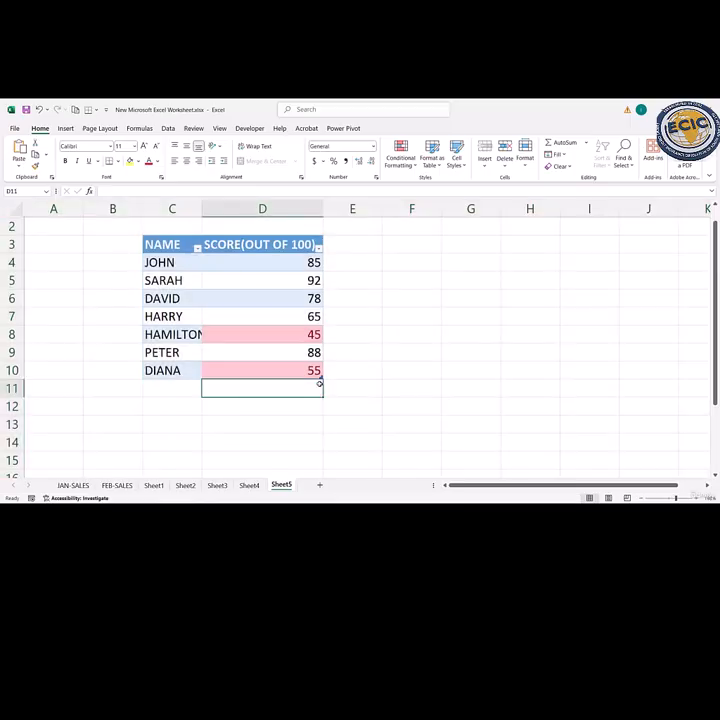
key("ctrl+z")
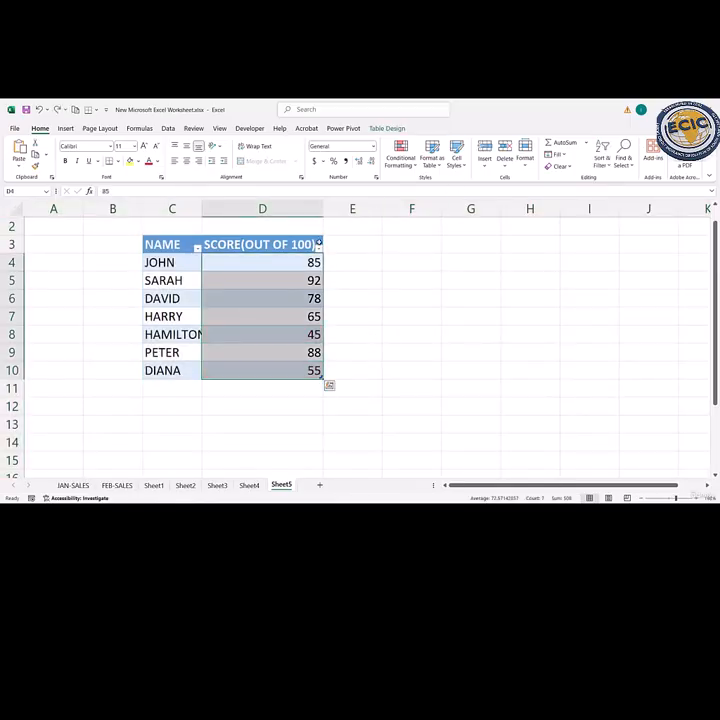
- Highlight scores between 50 and 70 in D4:D10 with Red Text
left_click_drag(274, 265, 294, 368)
left_click(400, 155)
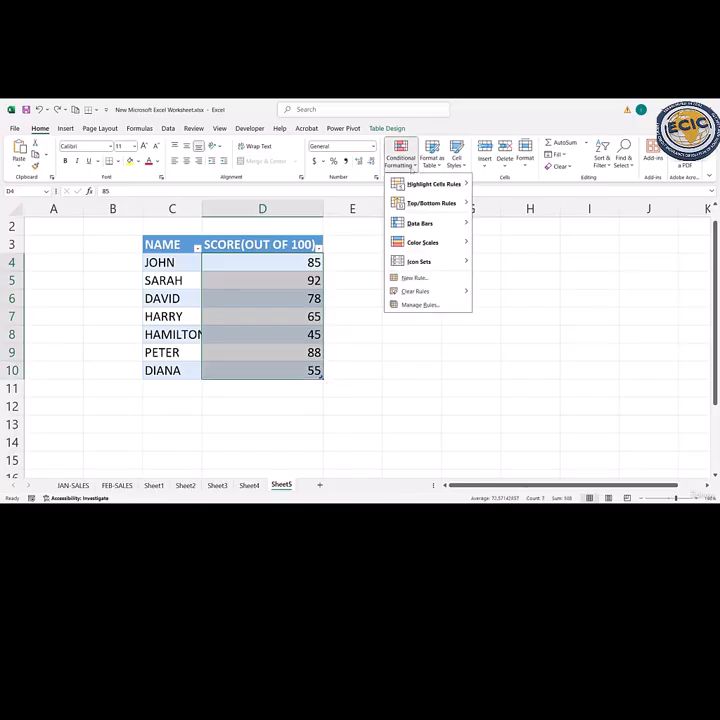
mouse_move(437, 186)
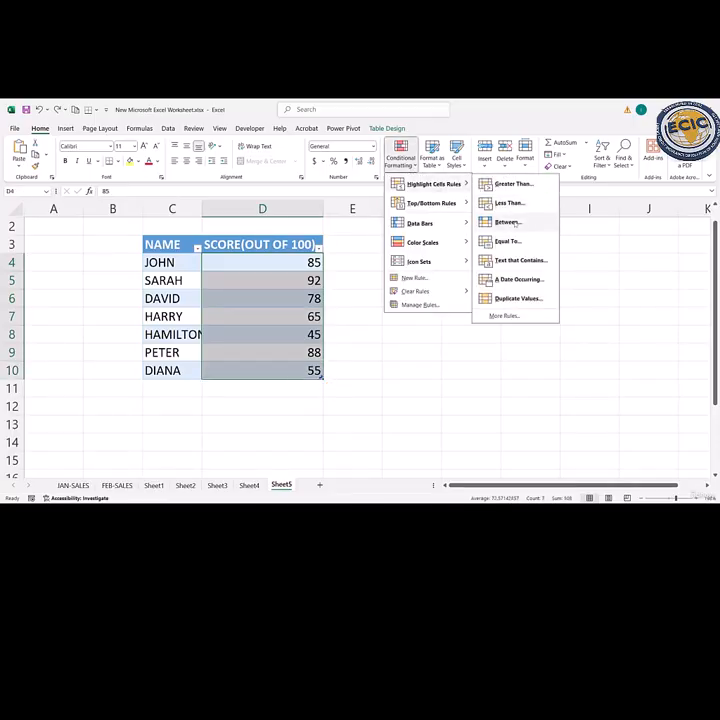
left_click(510, 222)
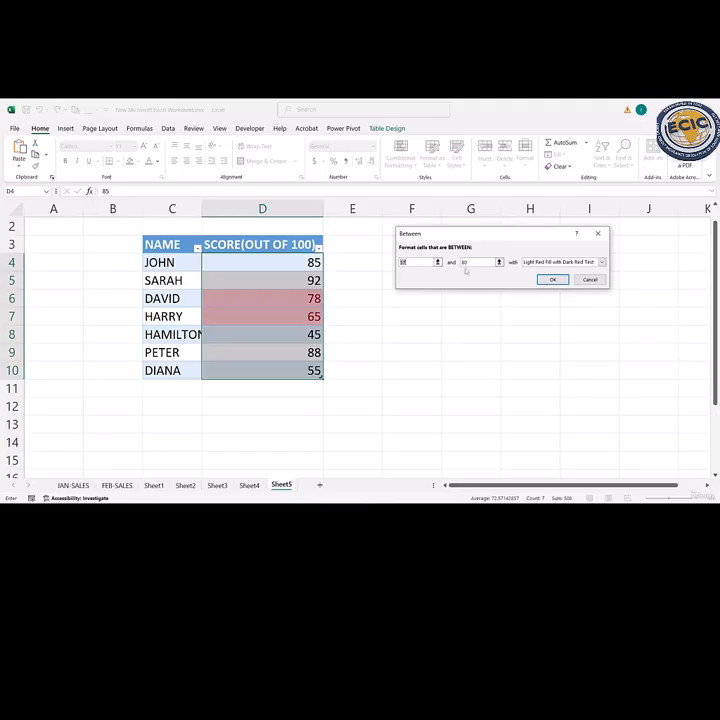
key("BackSpace")
type("50")
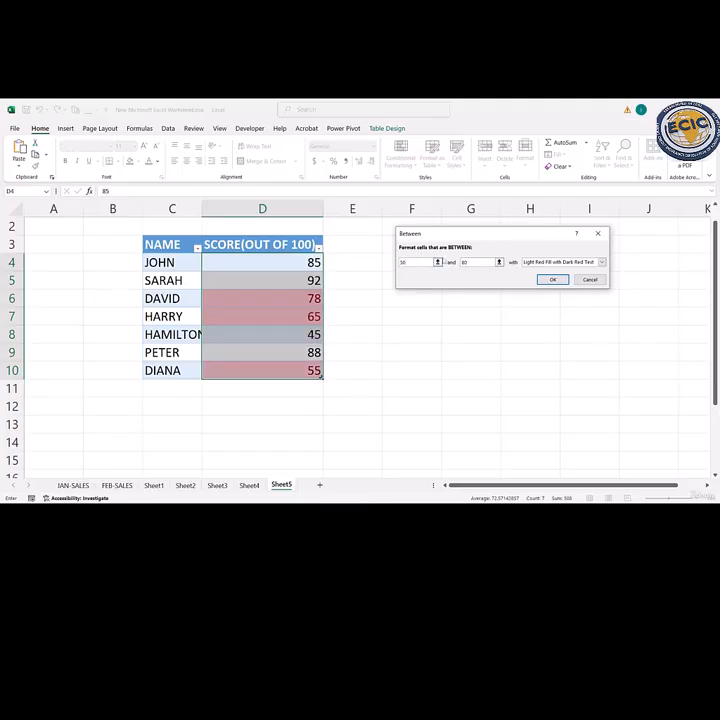
key("BackSpace")
key("BackSpace")
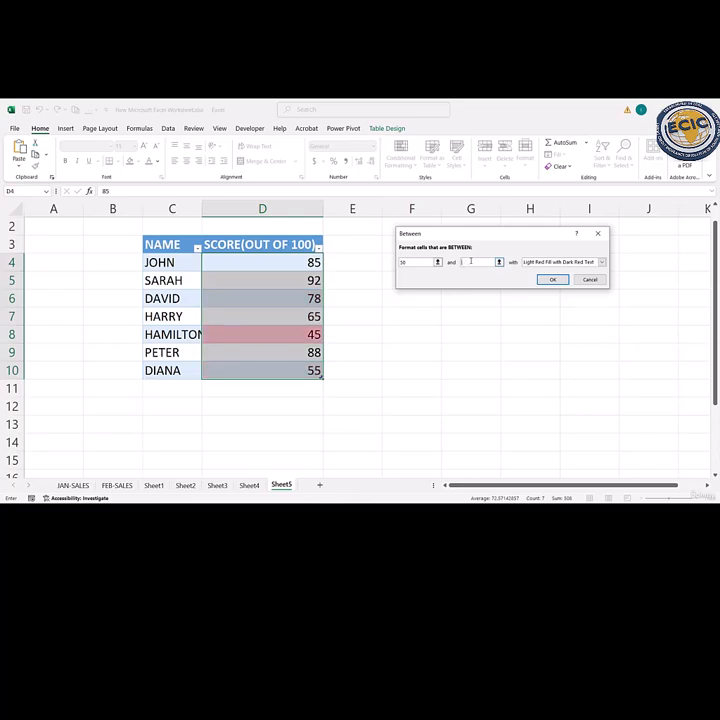
type("70")
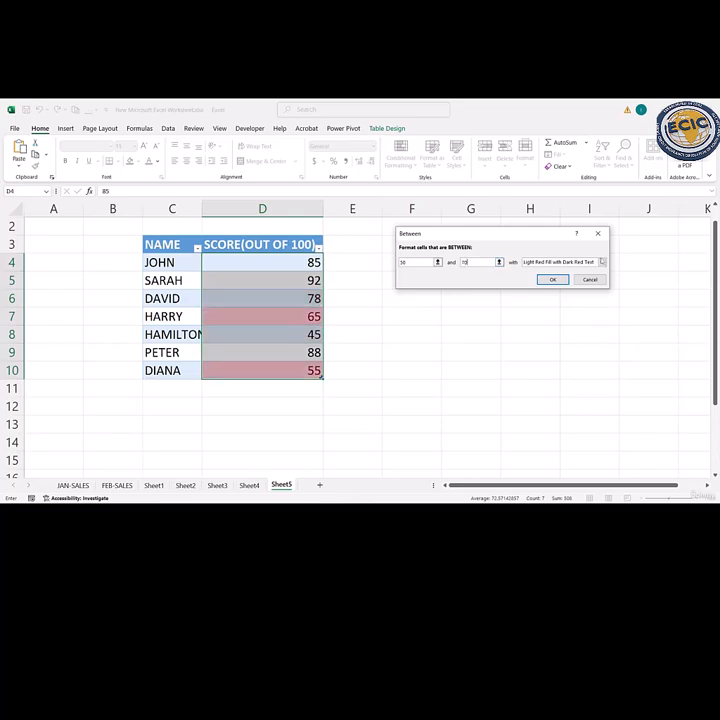
left_click(601, 262)
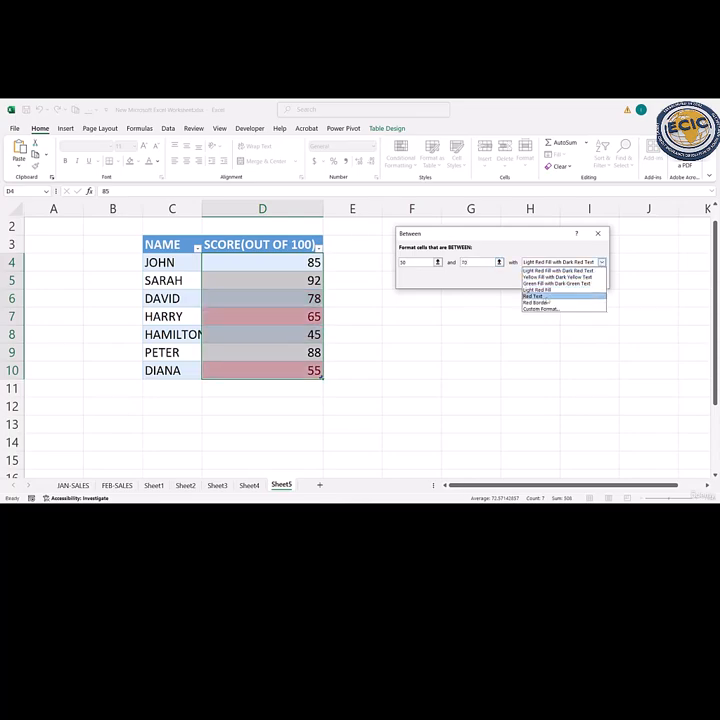
left_click(546, 298)
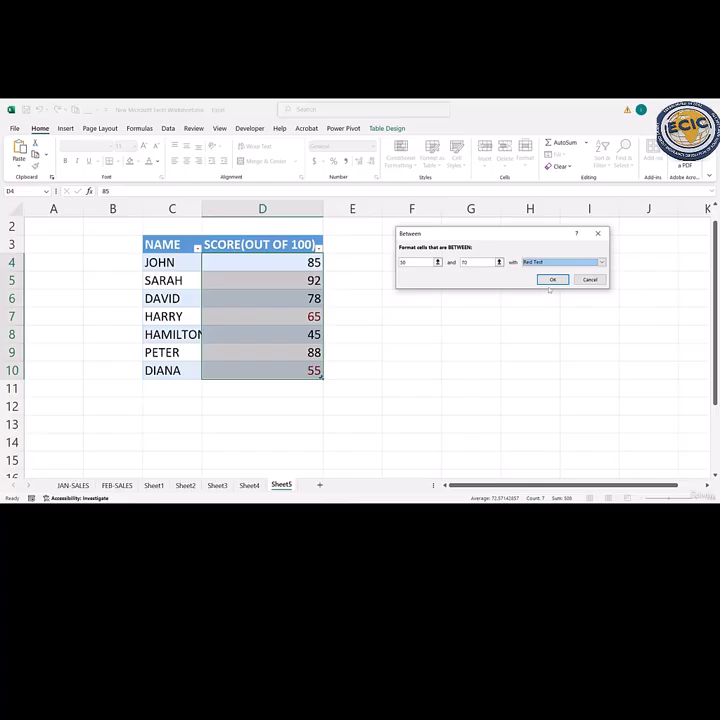
left_click(551, 280)
left_click(437, 318)
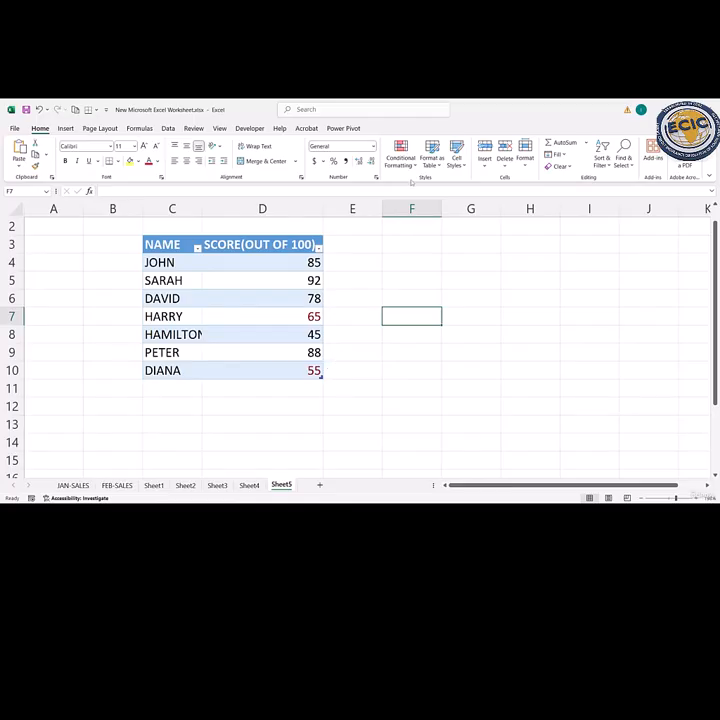
- Add an Equal To highlight rule to scores D4:D10, keeping the suggested value and Light Red Fill with Dark Red Text
left_click(302, 262)
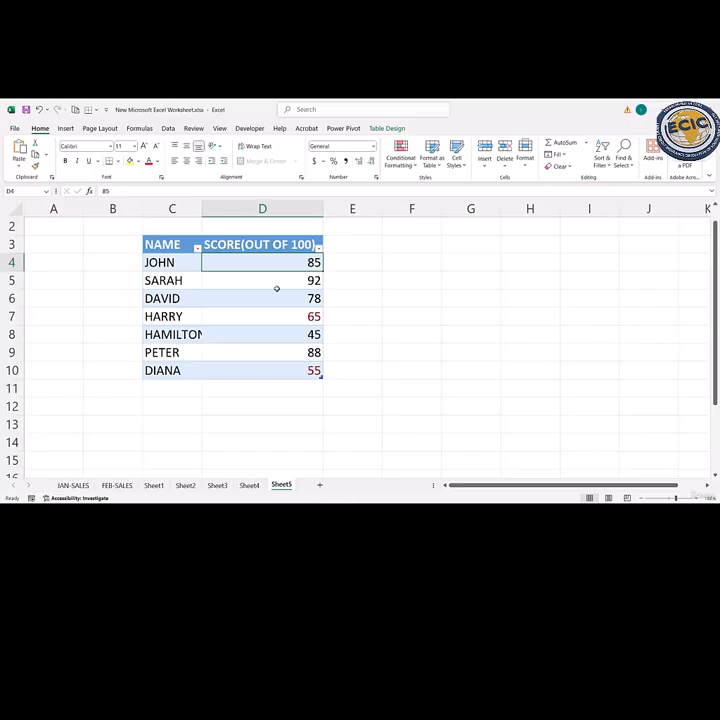
left_click_drag(264, 262, 275, 370)
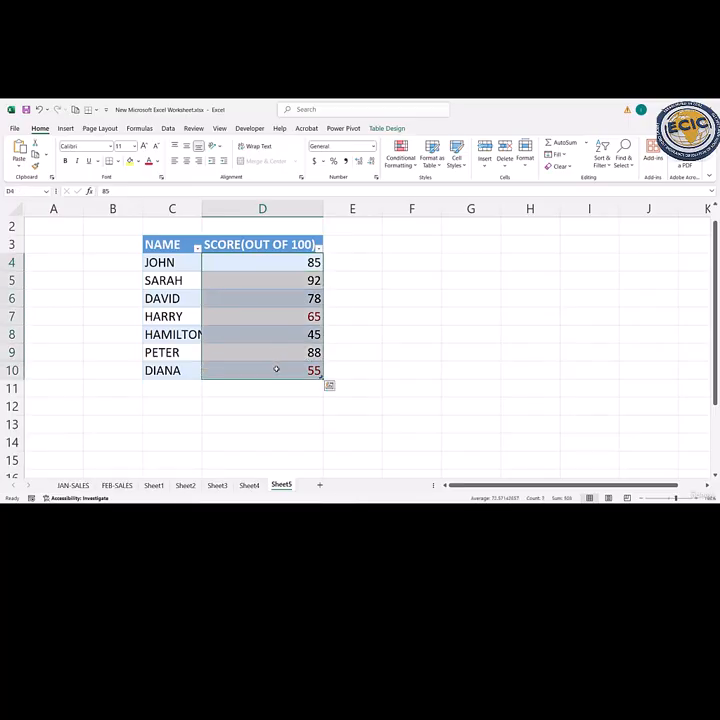
left_click(400, 156)
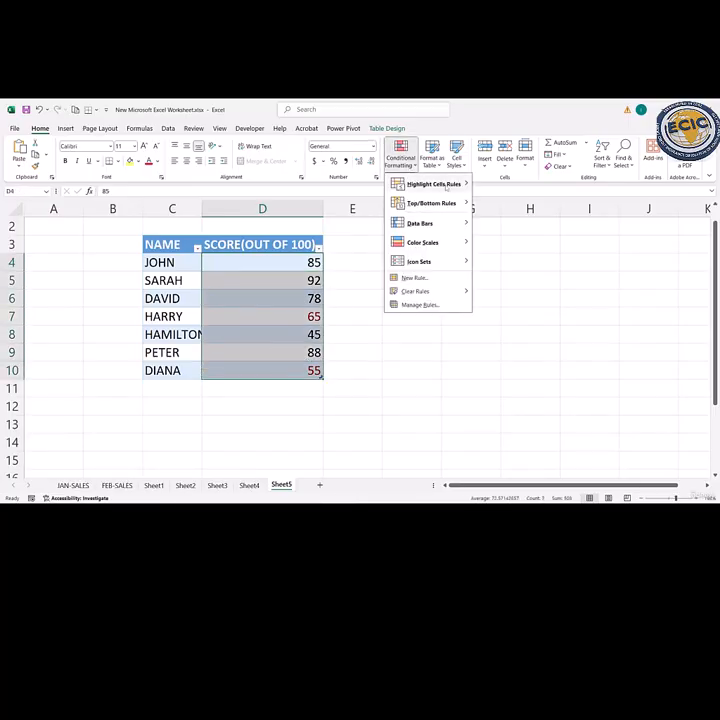
mouse_move(446, 186)
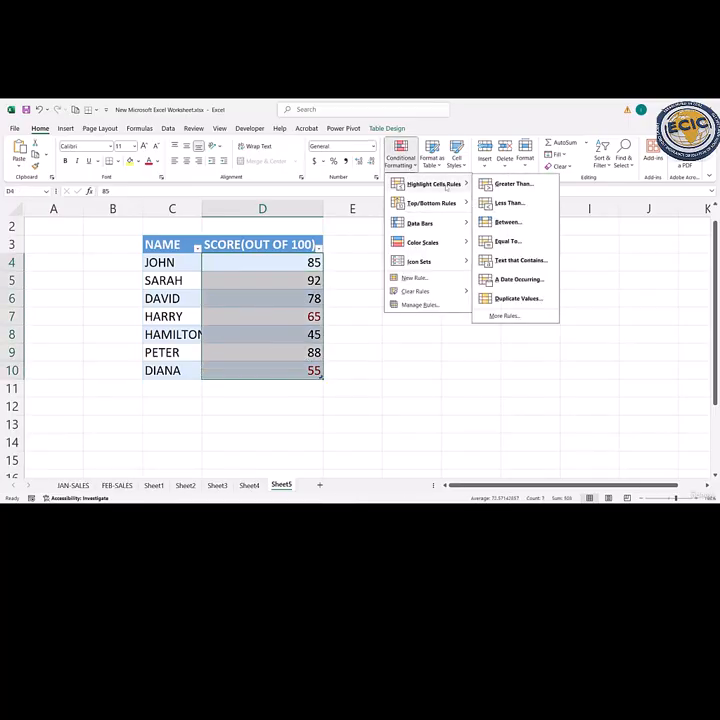
left_click(503, 242)
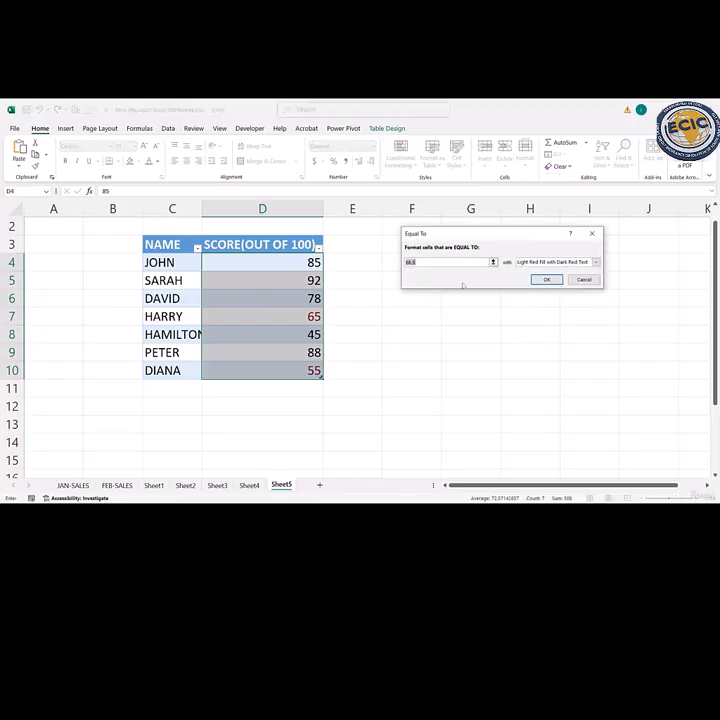
left_click(546, 279)
left_click(406, 317)
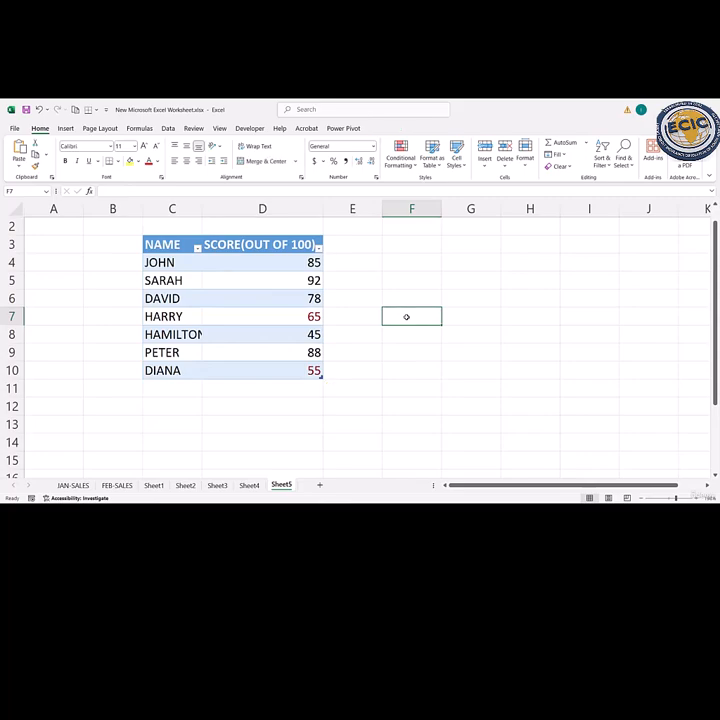
- Undo the Equal To and Between highlighting on the scores
key("ctrl+z")
key("ctrl+q")
left_click(370, 268)
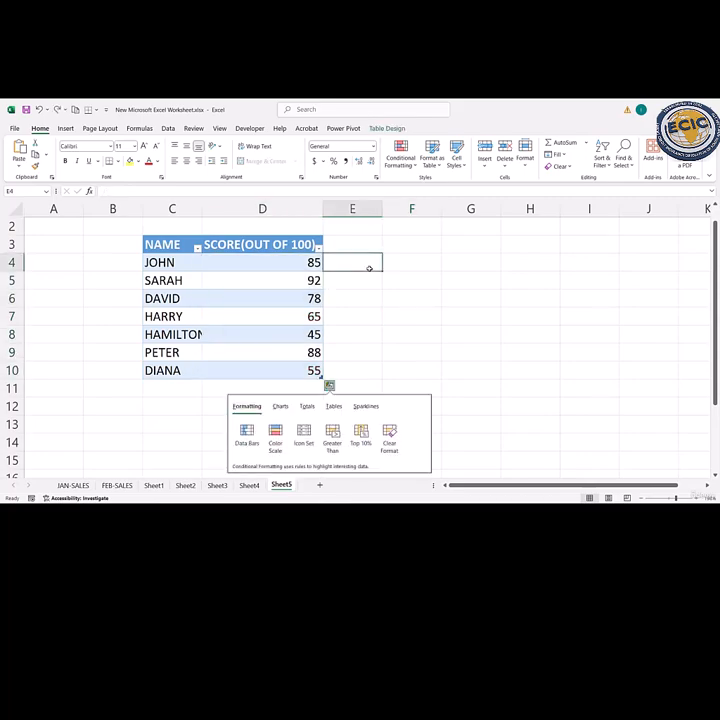
- Highlight scores equal to 85 in D4:D10 with Light Red Fill with Dark Red Text, and undo that highlighting
left_click_drag(290, 262, 299, 352)
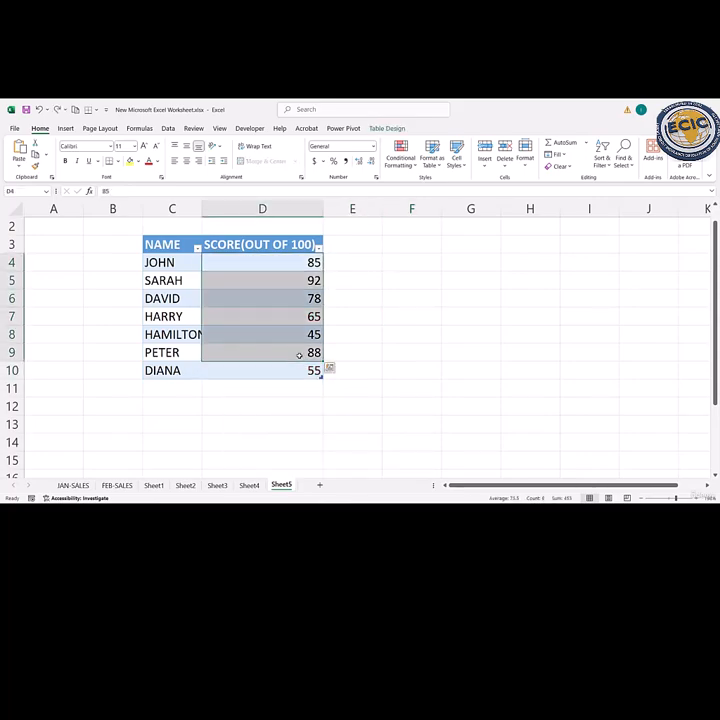
left_click(291, 263)
left_click_drag(291, 263, 297, 366)
left_click(415, 163)
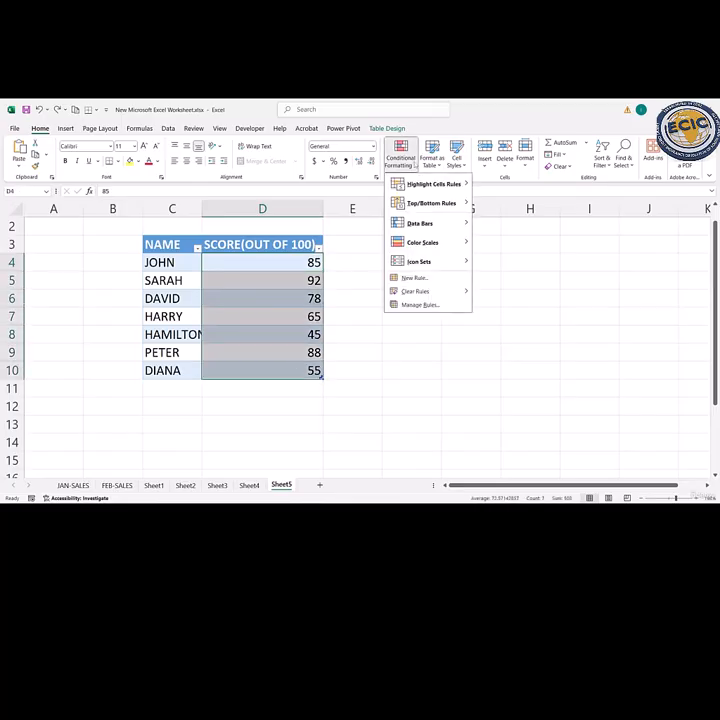
mouse_move(434, 184)
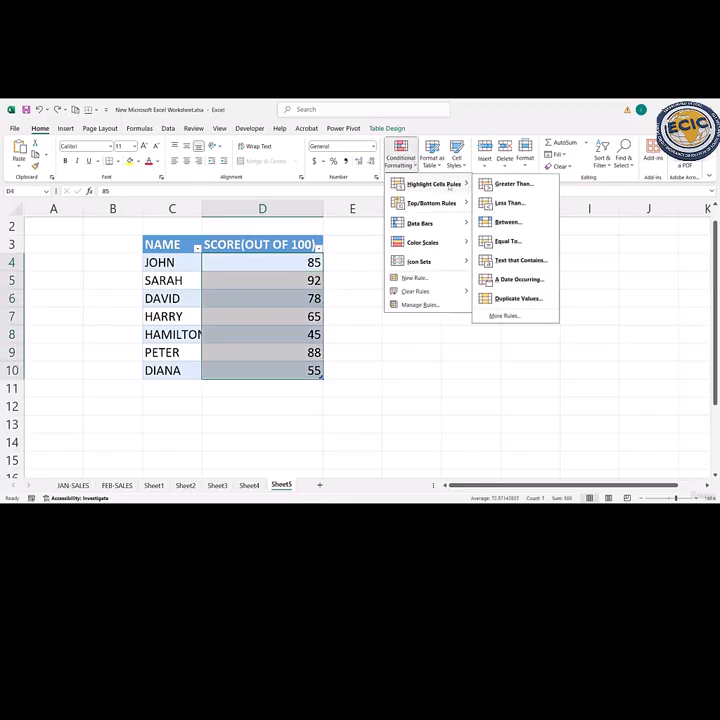
left_click(510, 244)
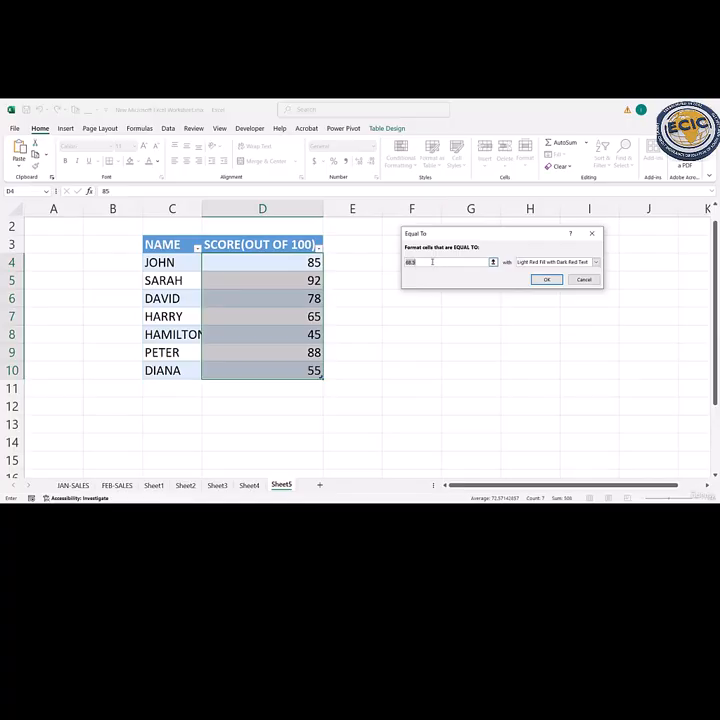
type("85")
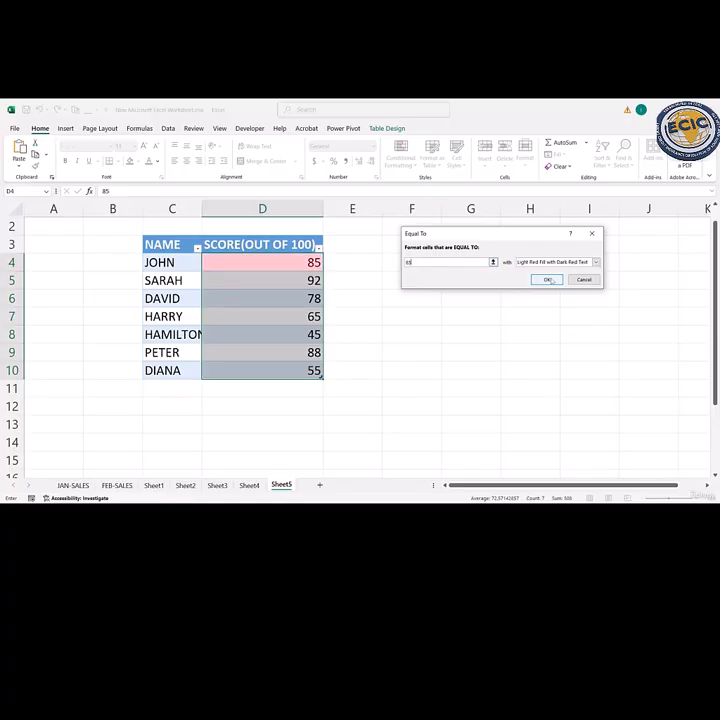
left_click(547, 280)
left_click(389, 309)
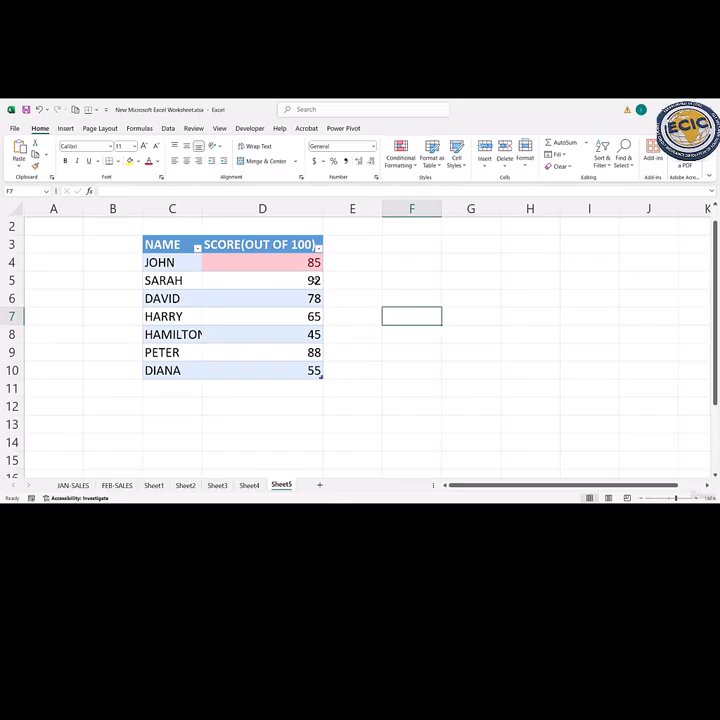
key("ctrl+z")
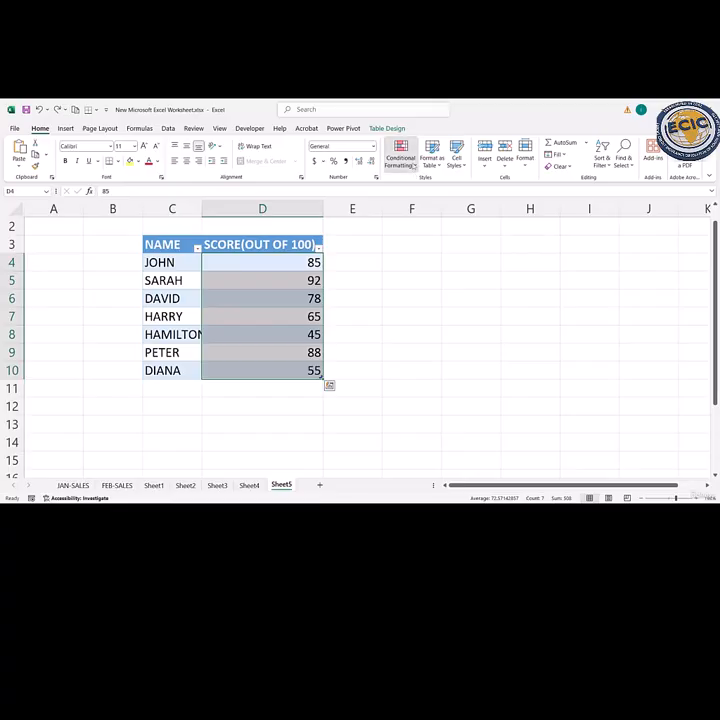
- Highlight the top 3 scores in D4:D10 with Yellow Fill with Dark Yellow Text
left_click(400, 157)
mouse_move(430, 203)
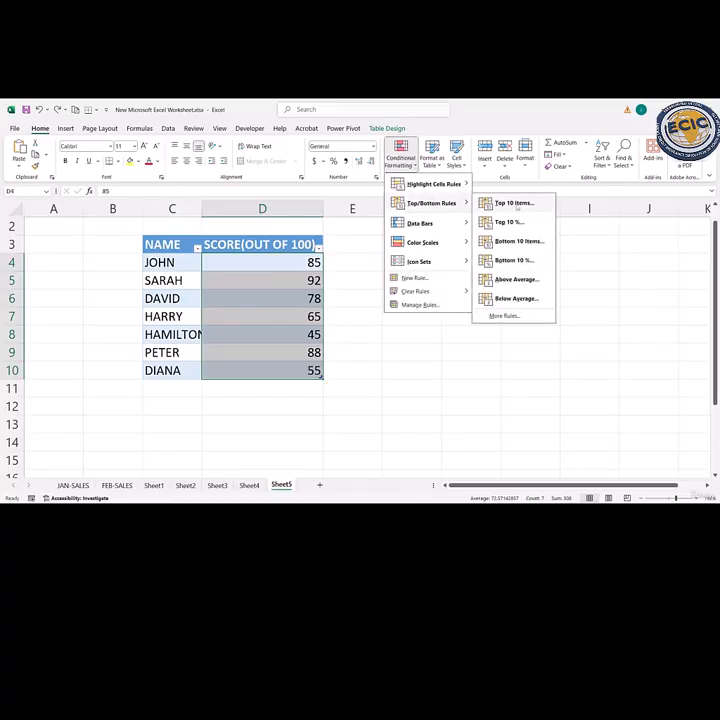
left_click(515, 203)
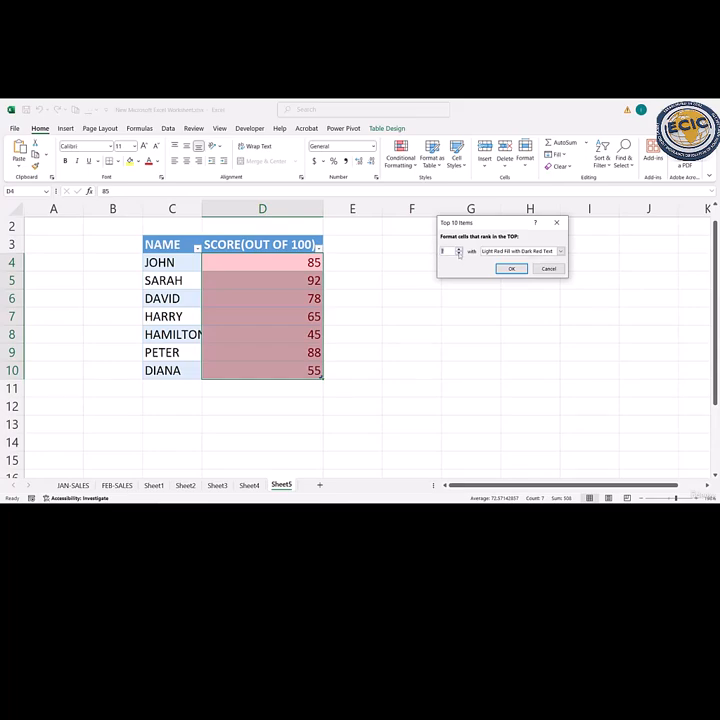
left_click(458, 254)
left_click(458, 254)
left_click(458, 254)
left_click(458, 254)
left_click(458, 254)
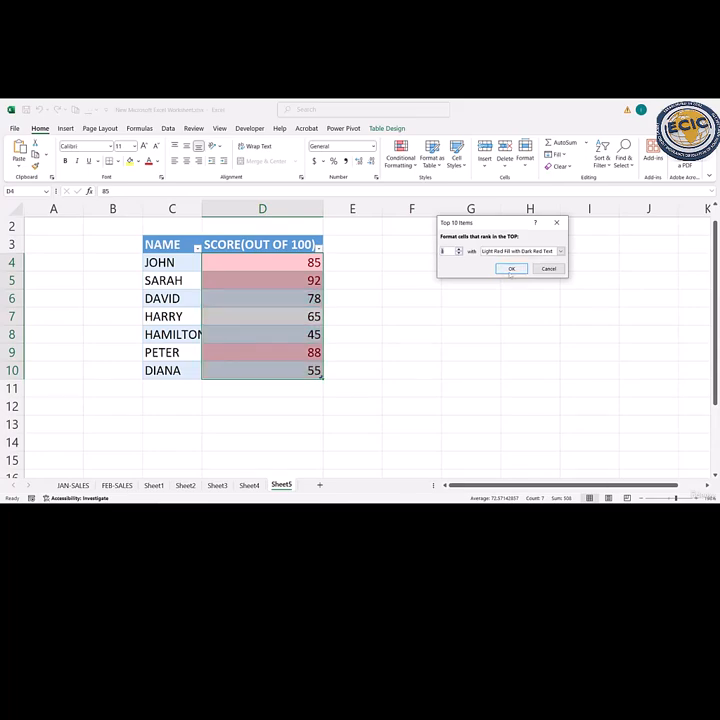
left_click(561, 252)
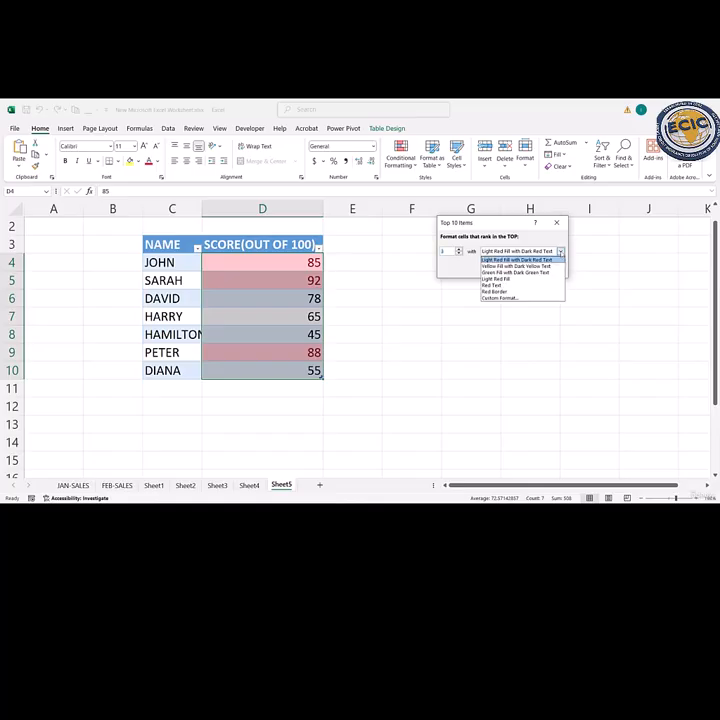
left_click(503, 291)
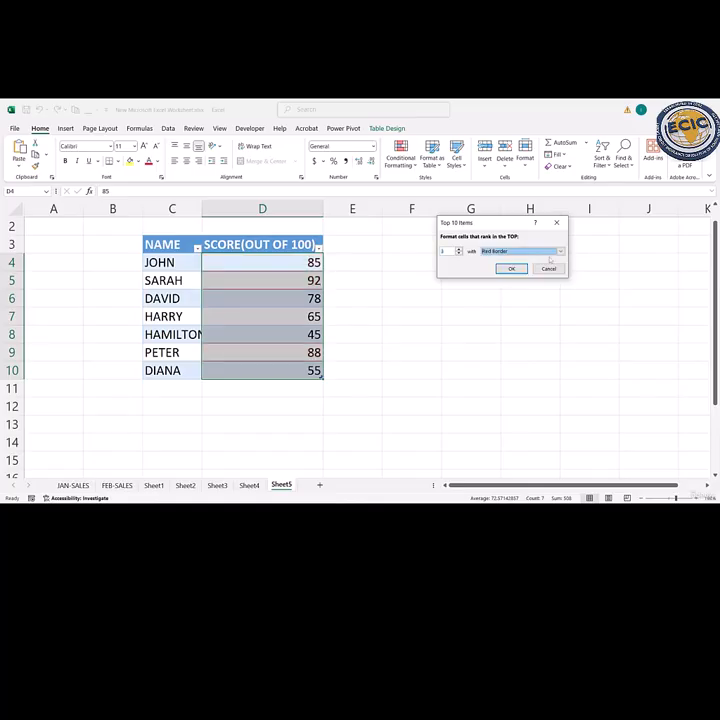
left_click(561, 251)
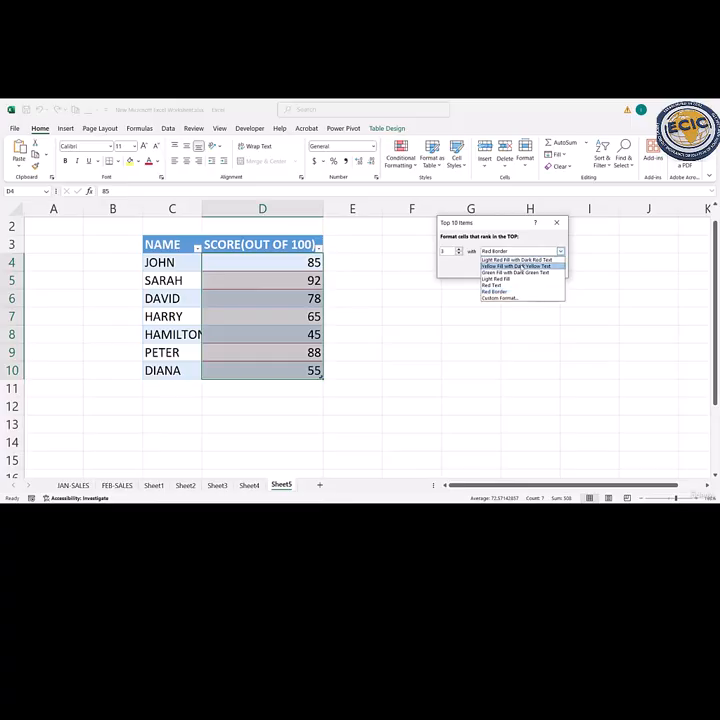
left_click(516, 266)
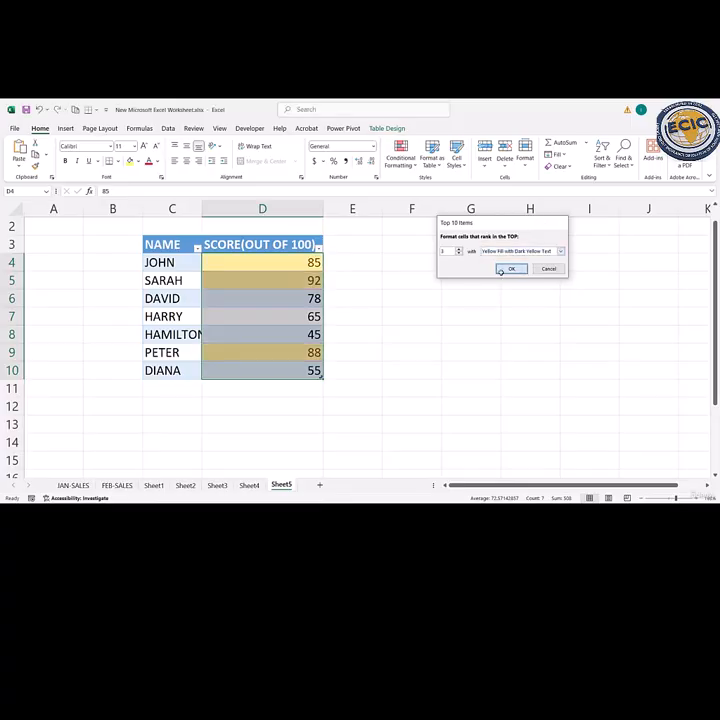
left_click(511, 268)
left_click(415, 283)
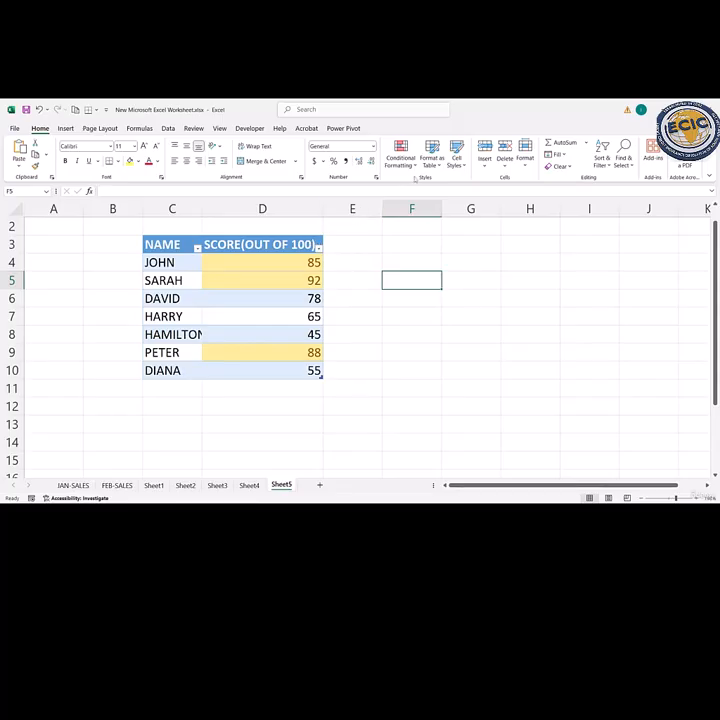
- Undo the top 3 highlighting on the score column
left_click(415, 168)
mouse_move(430, 203)
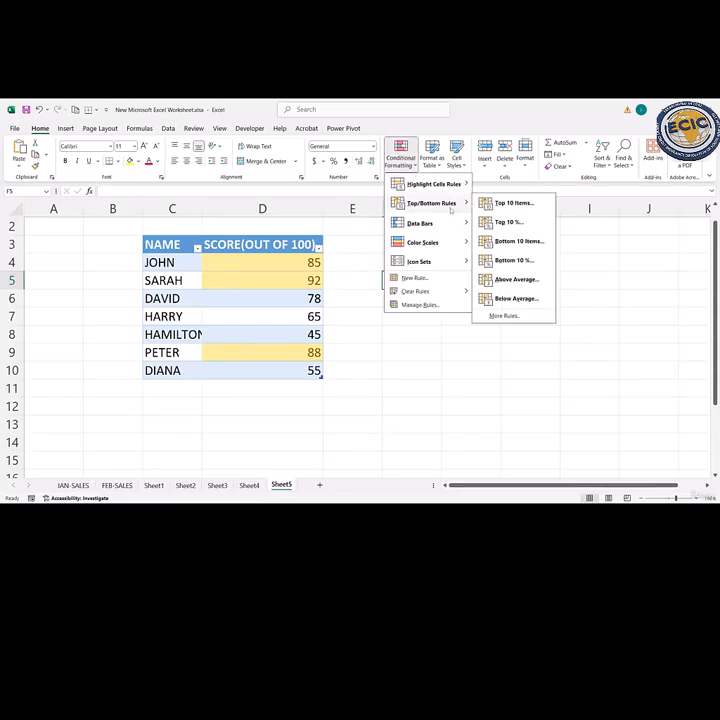
left_click(356, 310)
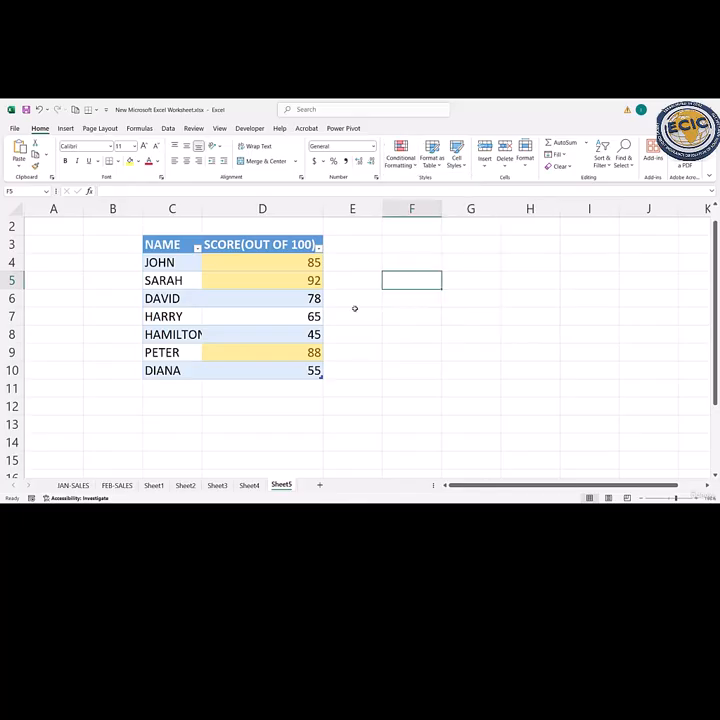
key("ctrl+z")
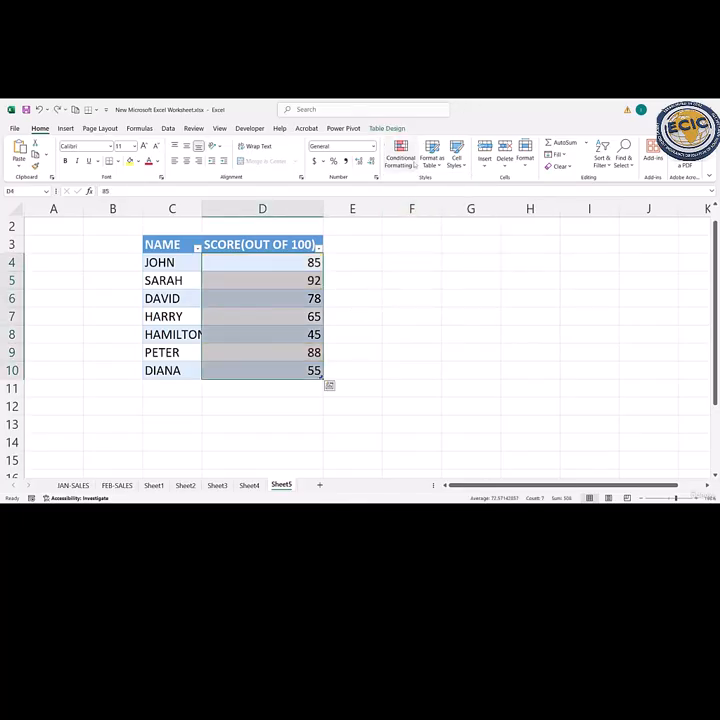
- Apply green gradient-fill data bars to the scores in D4:D10, and undo them
left_click(400, 156)
mouse_move(458, 205)
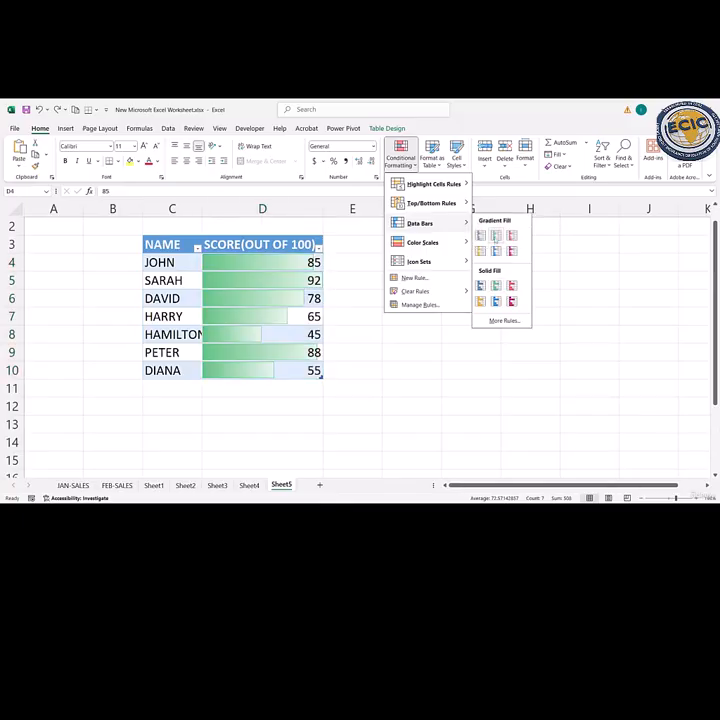
left_click(496, 236)
left_click(362, 317)
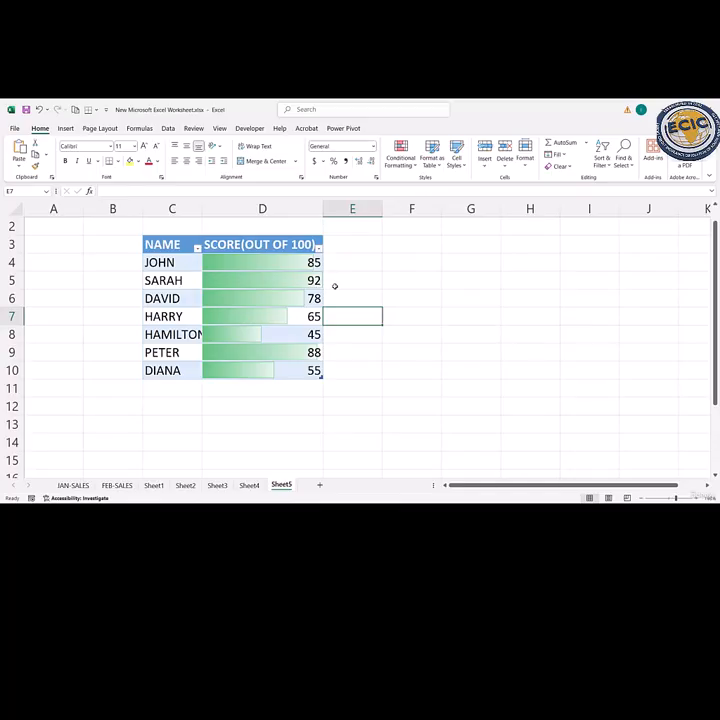
key("ctrl+z")
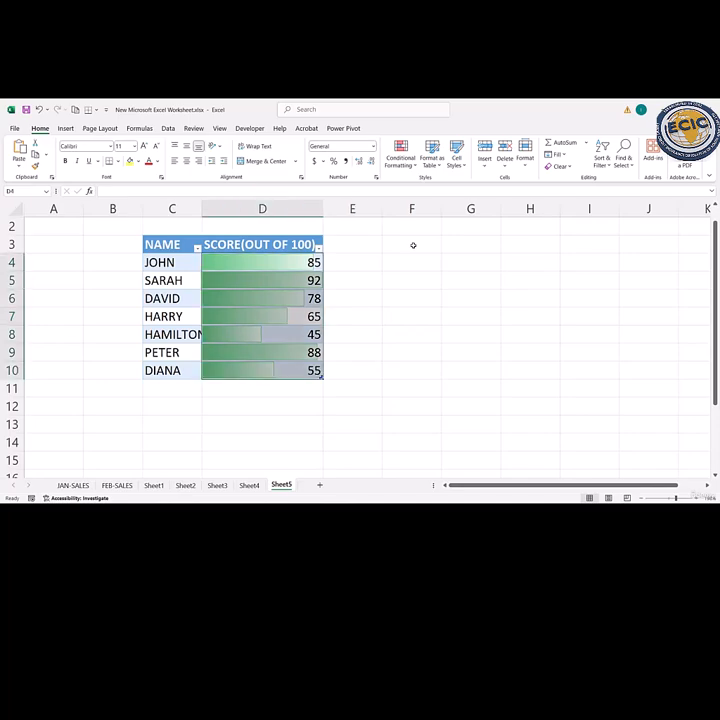
key("ctrl+z")
- Apply the Red - Yellow - Green Color Scale to the scores in D4:D10, check individual scores' colours, and undo it
left_click(400, 155)
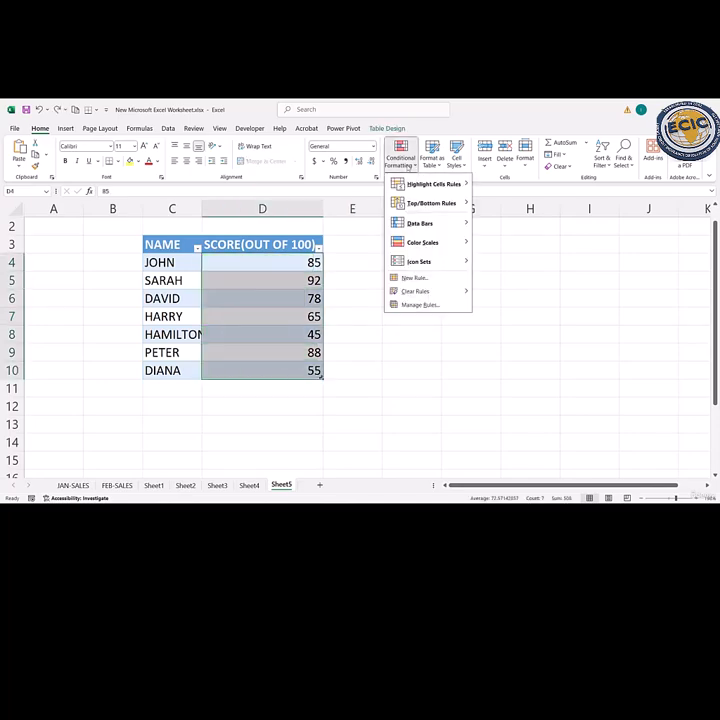
mouse_move(420, 223)
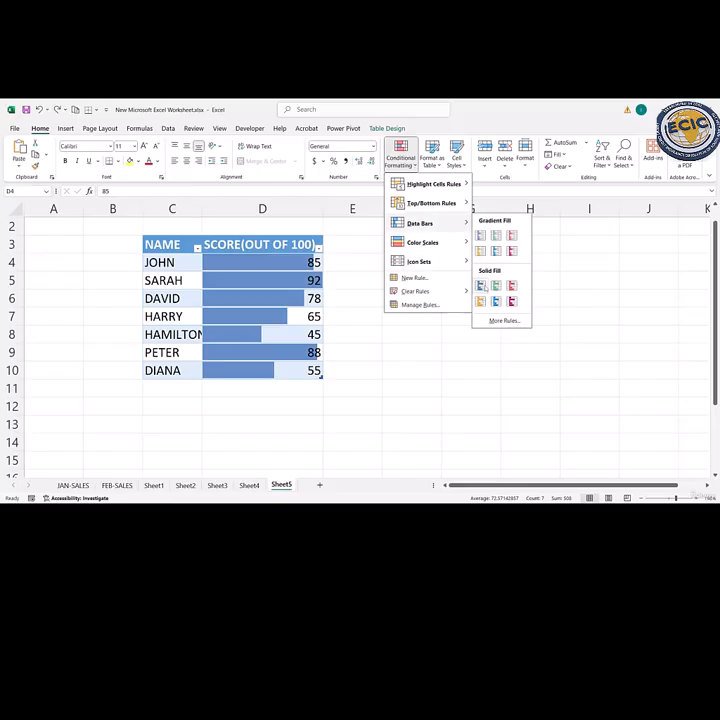
mouse_move(460, 242)
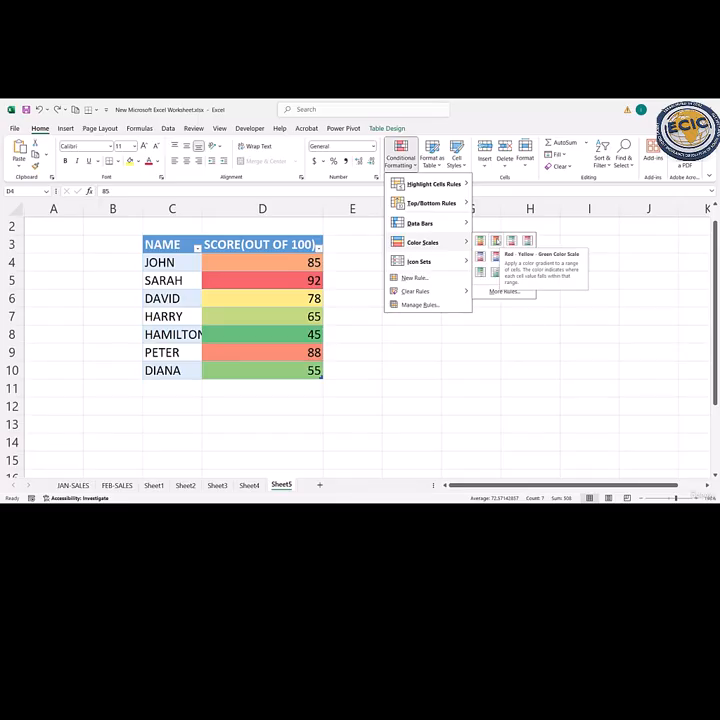
left_click(496, 240)
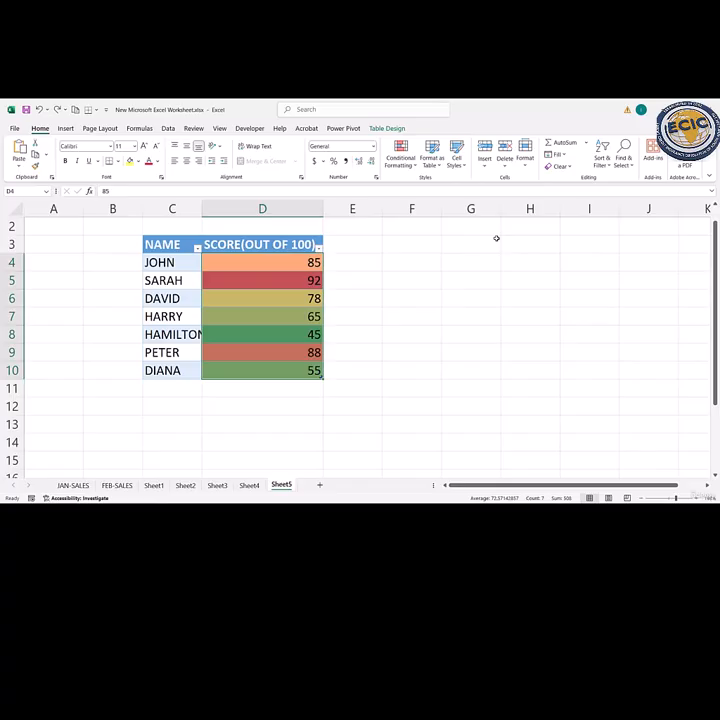
left_click(390, 286)
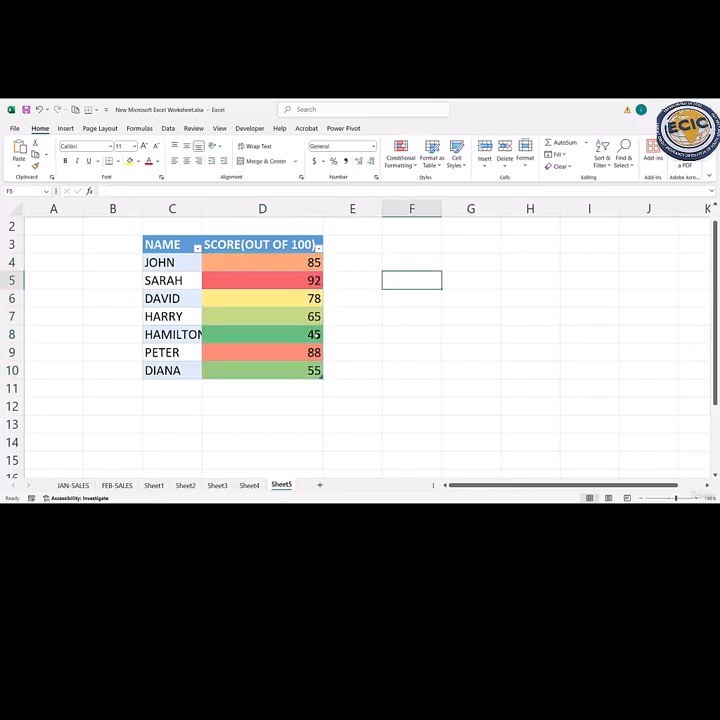
left_click(317, 335)
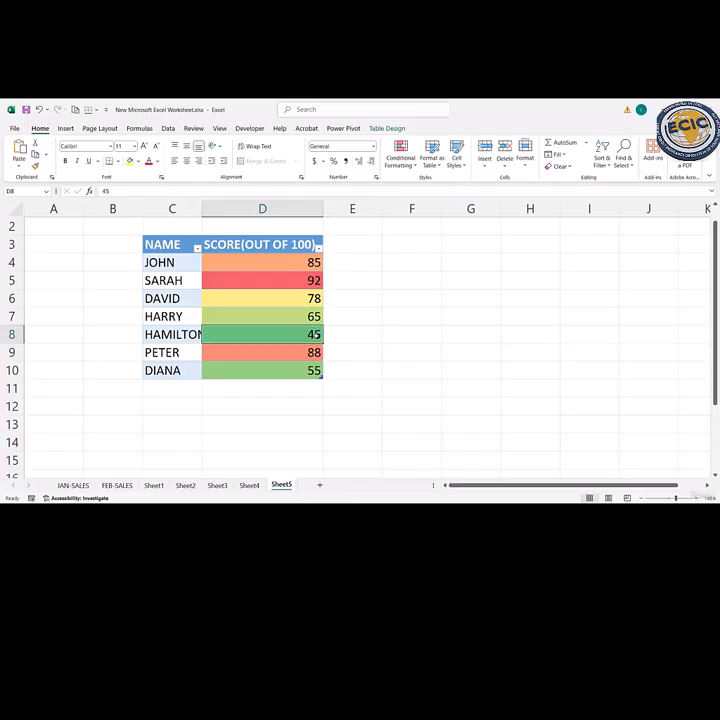
left_click(310, 281)
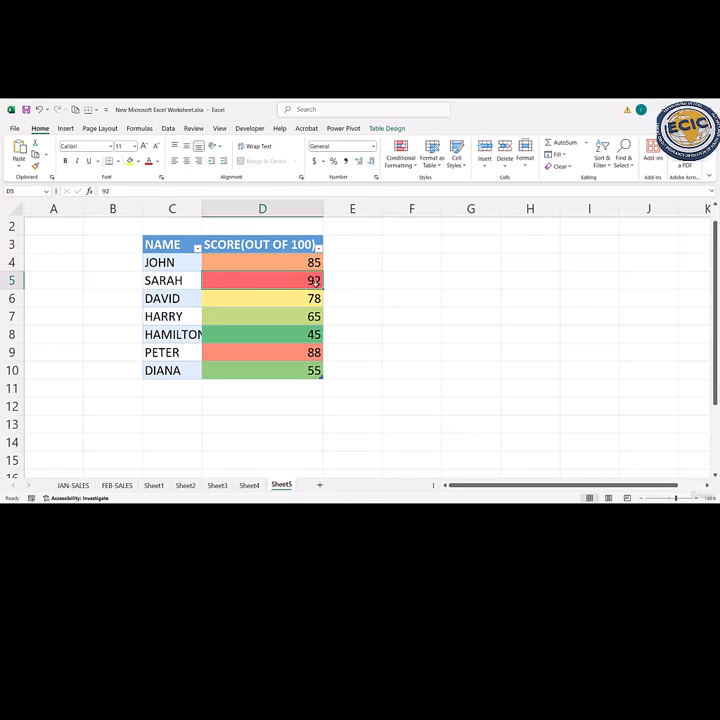
left_click(312, 338)
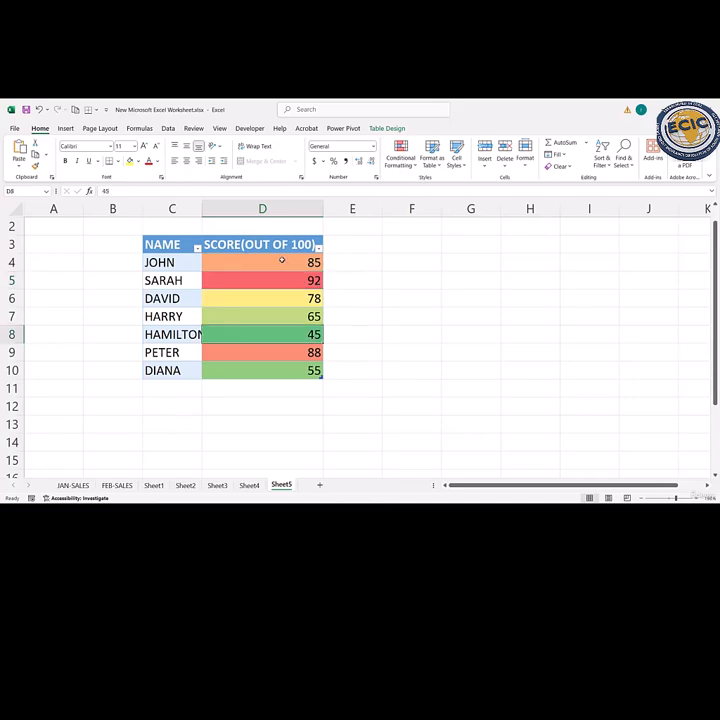
key("ctrl+space")
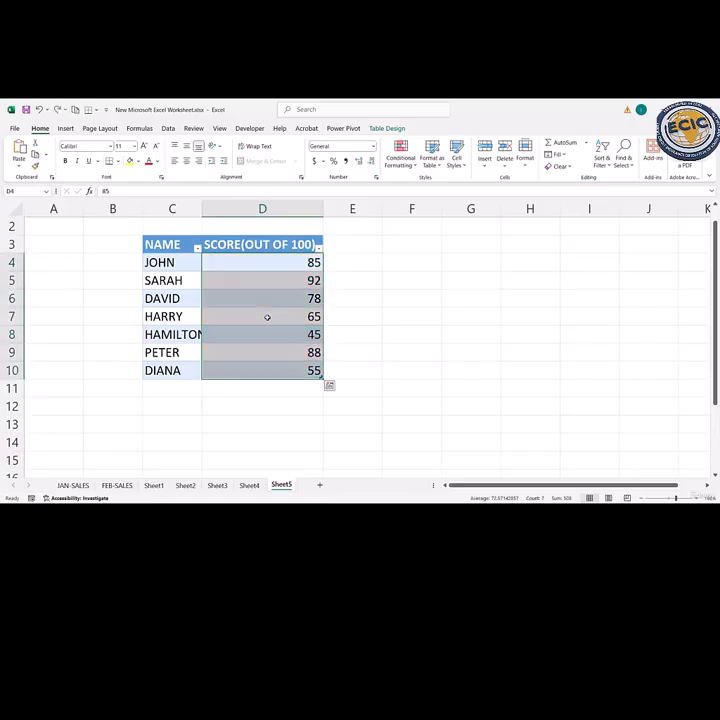
- Apply the green, yellow and red three-circle icon set from Shapes to the scores in D4:D10
left_click(400, 155)
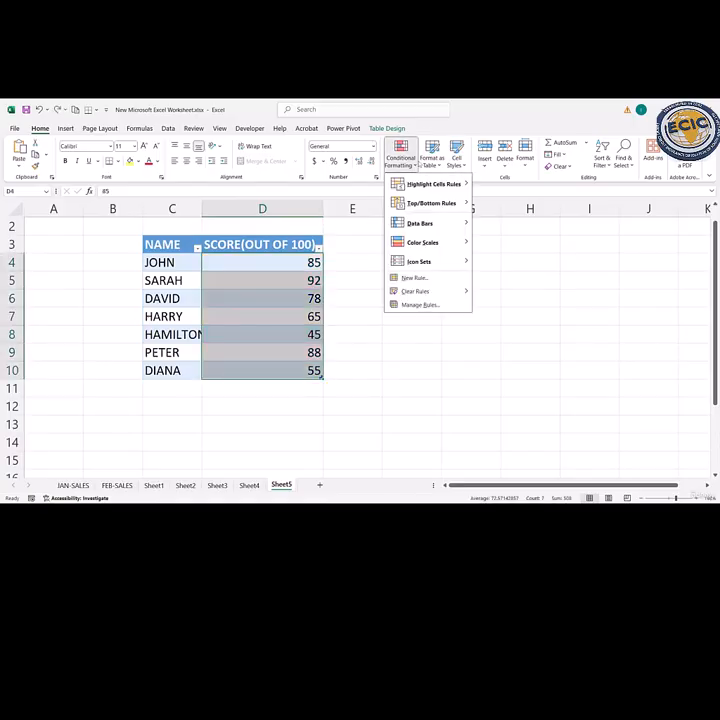
mouse_move(445, 260)
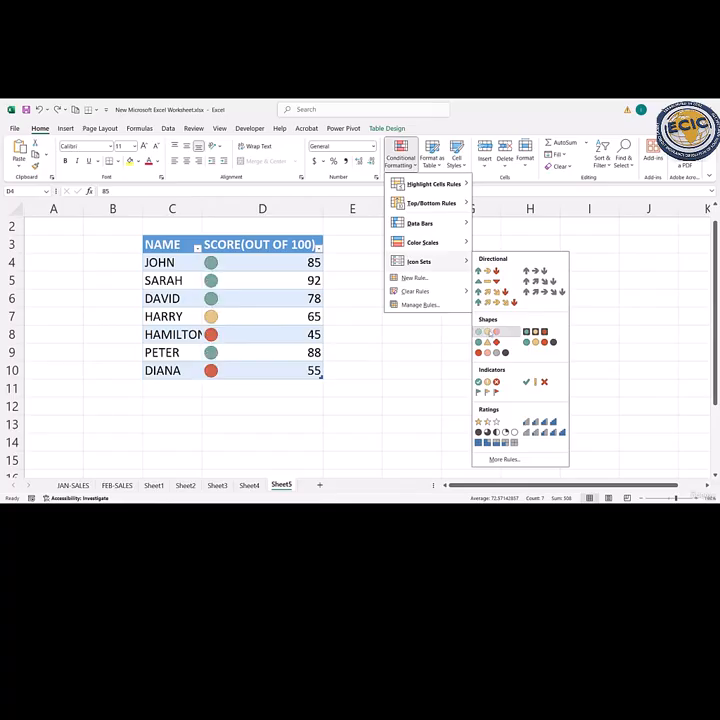
left_click(489, 331)
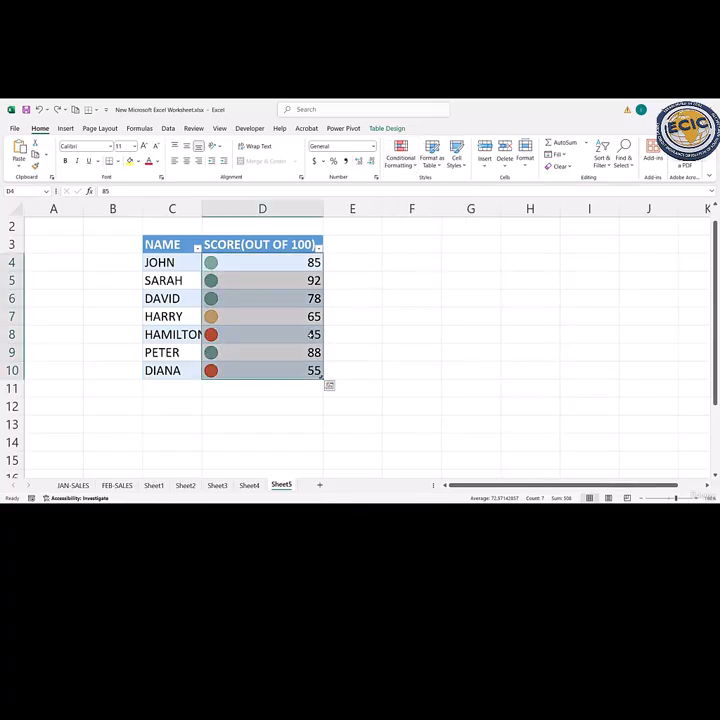
left_click(308, 334)
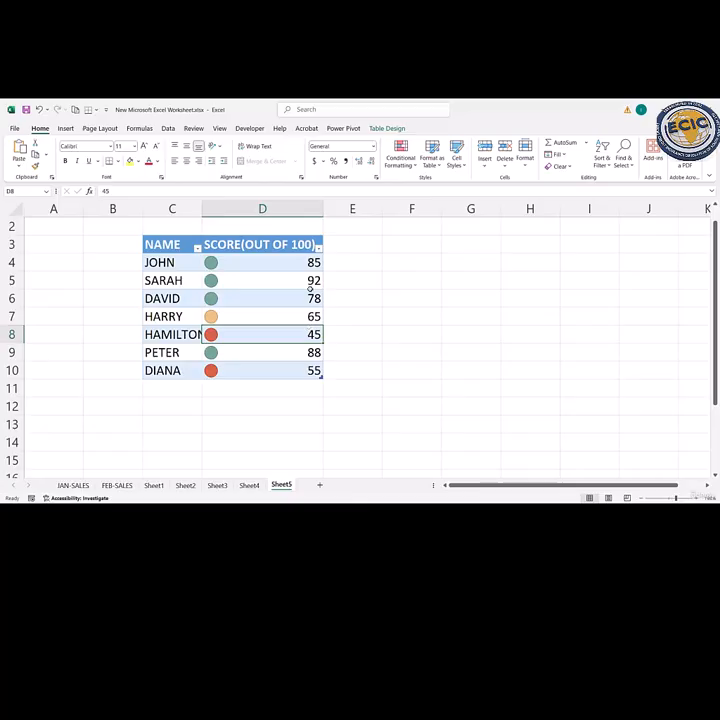
left_click(310, 281)
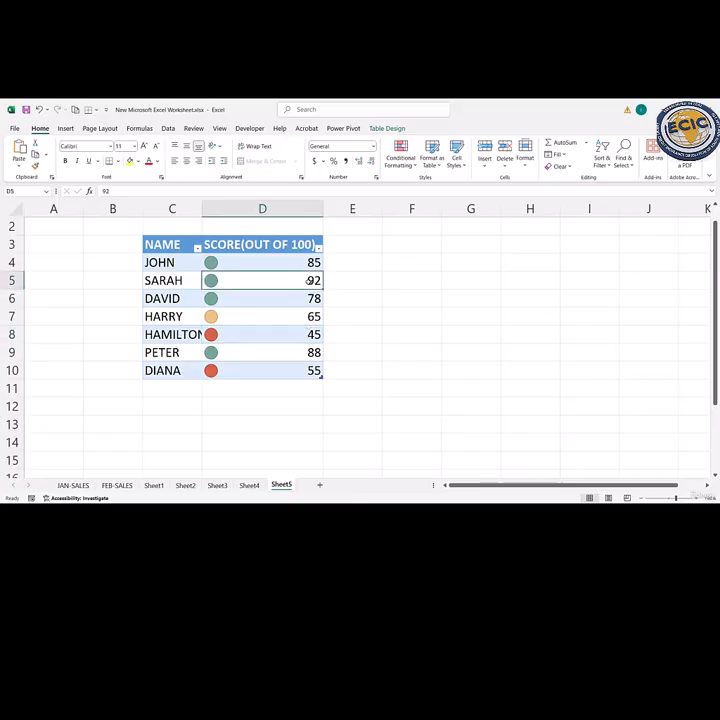
- Review the score table's rules in the Conditional Formatting Rules Manager and close it without changes
left_click(410, 167)
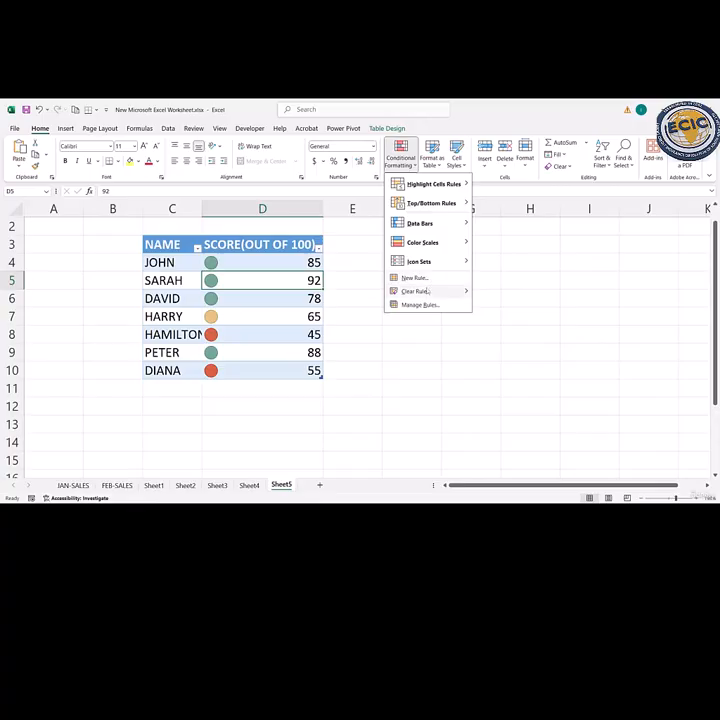
mouse_move(428, 294)
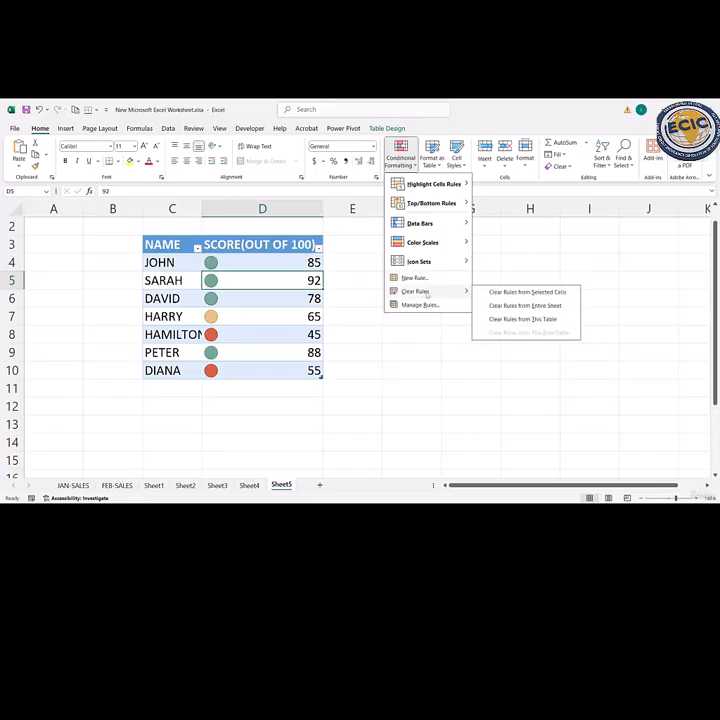
left_click(420, 305)
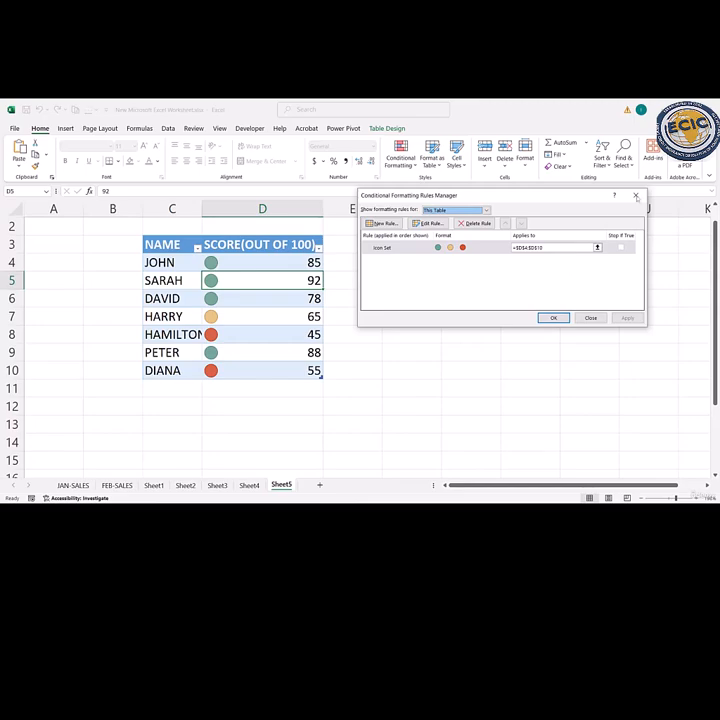
left_click(635, 195)
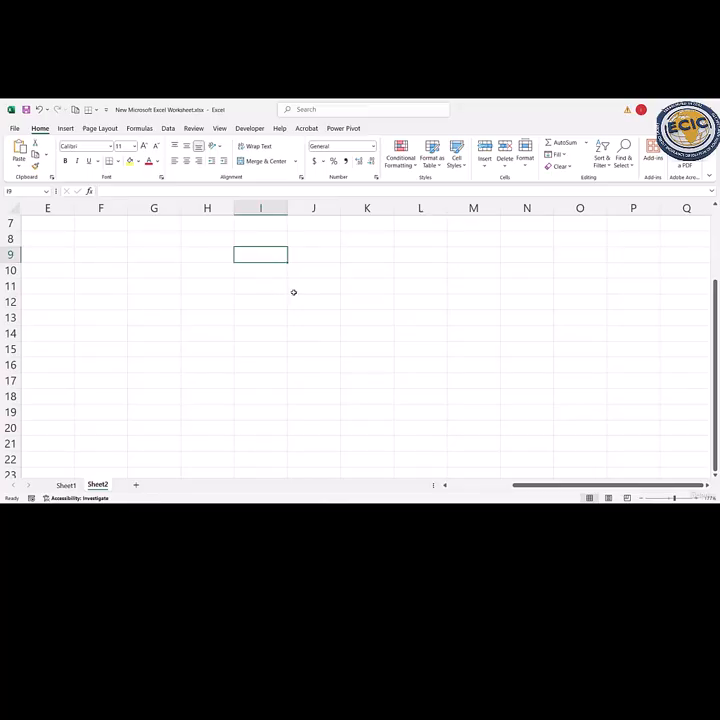
- Enter the headings SALESPERSON in D9 and REGION in E9 on the empty Sheet2
left_click(250, 288)
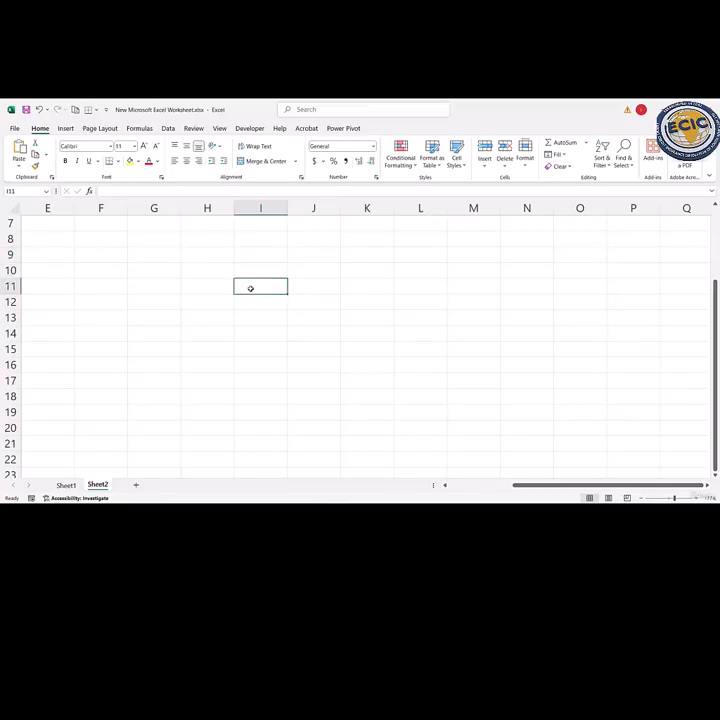
key("Home")
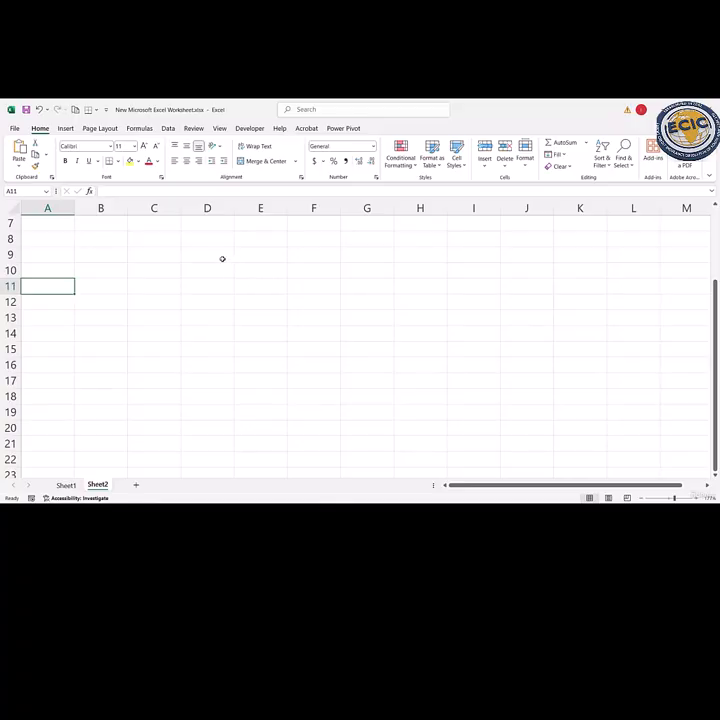
left_click(194, 252)
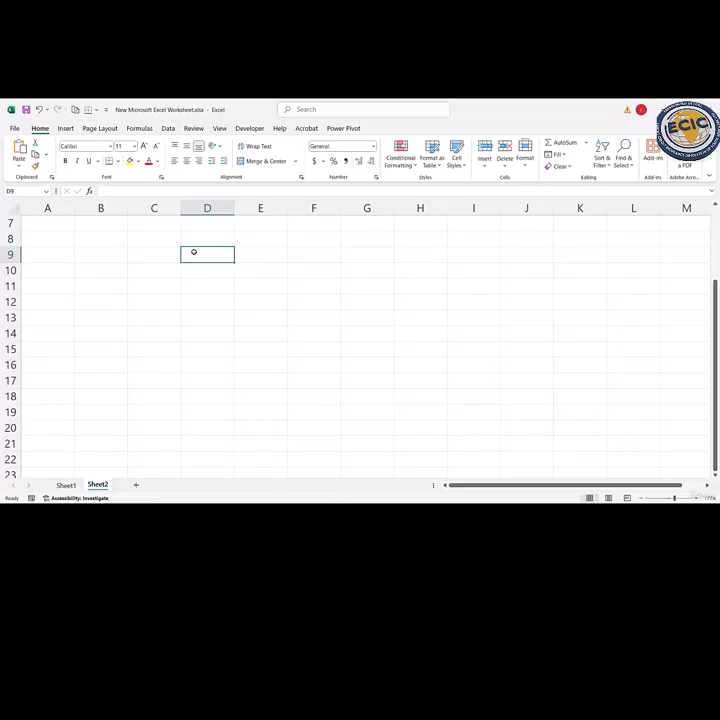
type("SALES")
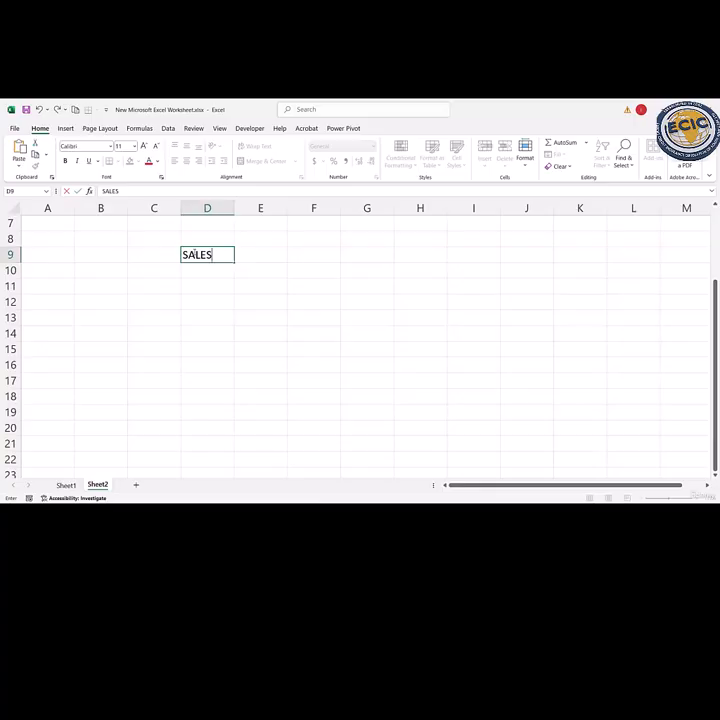
type("PERSON")
key("Tab")
type("REGOO")
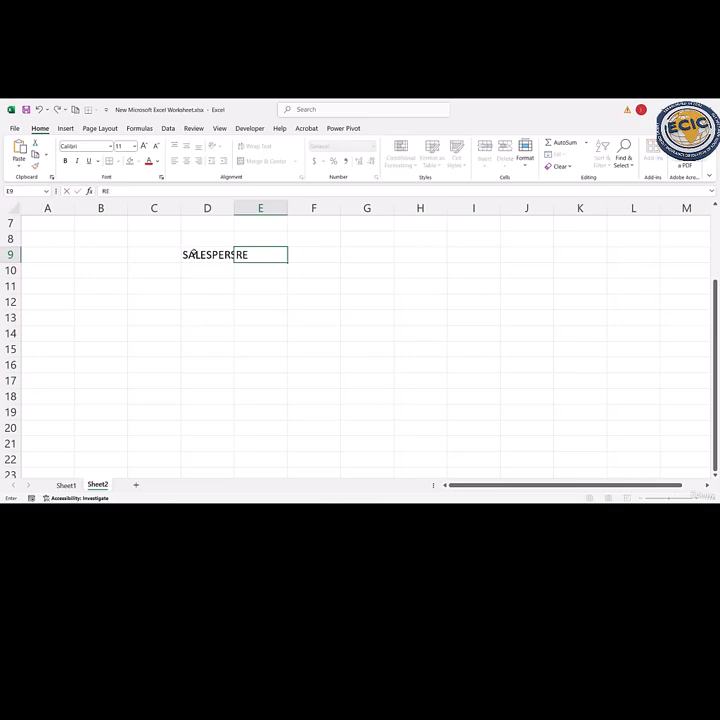
key("BackSpace")
key("BackSpace")
type("ION")
key("Return")
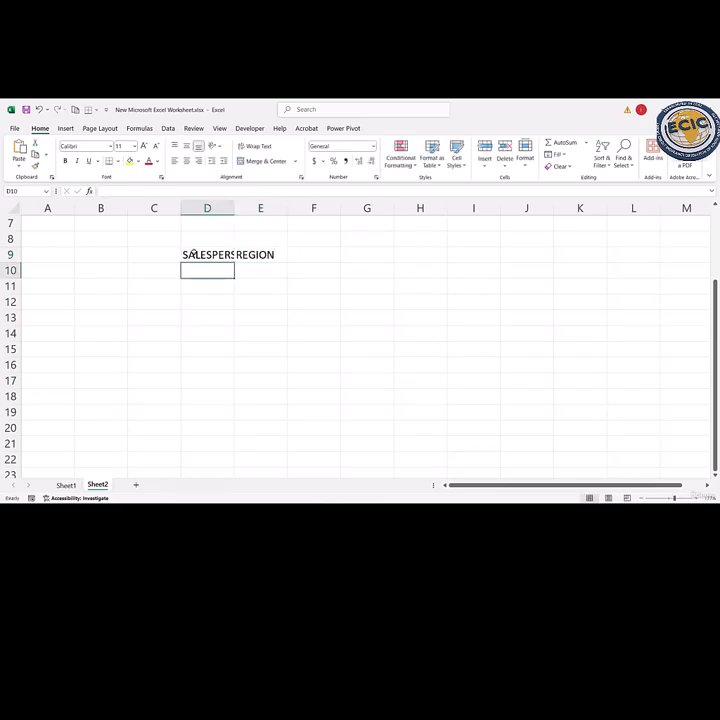
- Add the headings PRODUCT in F9 and AMOUNT in G9
left_click(321, 252)
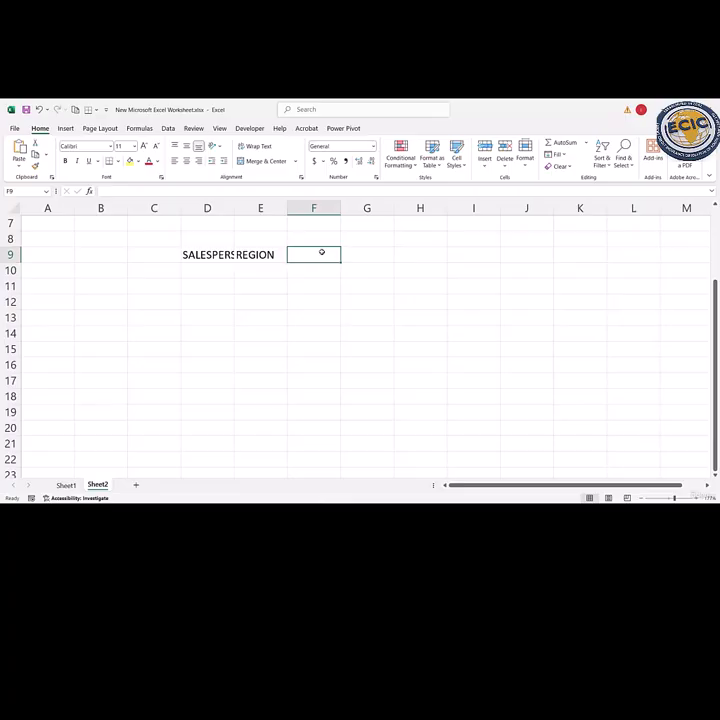
type("PRODUCT")
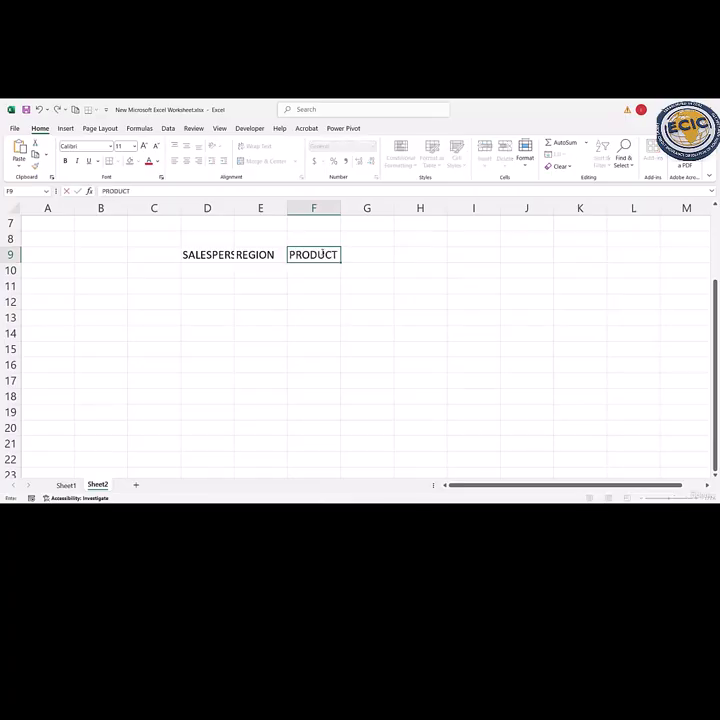
key("Tab")
type("AMO")
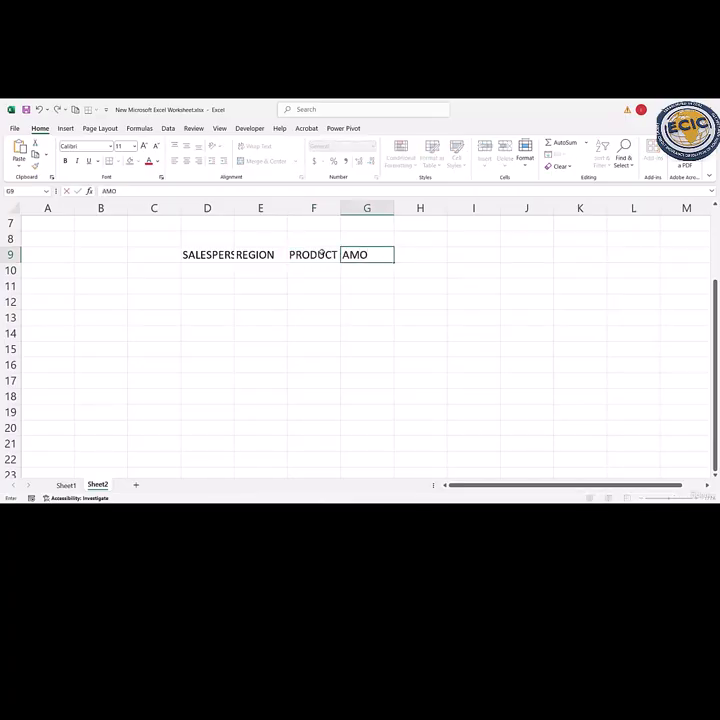
type("UNT")
key("Return")
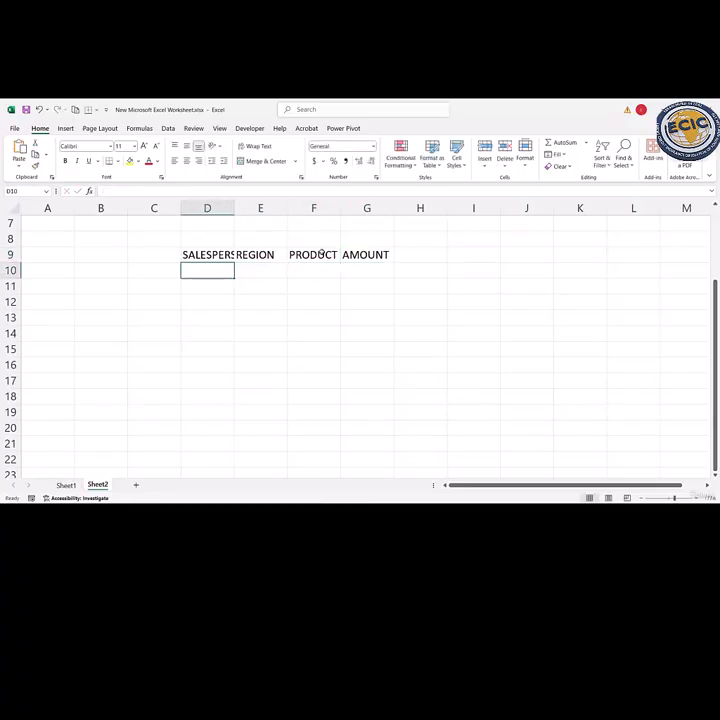
- Enter the first names of the first four salespeople in D10:D13 under the SALESPERSON heading
type("JOHN")
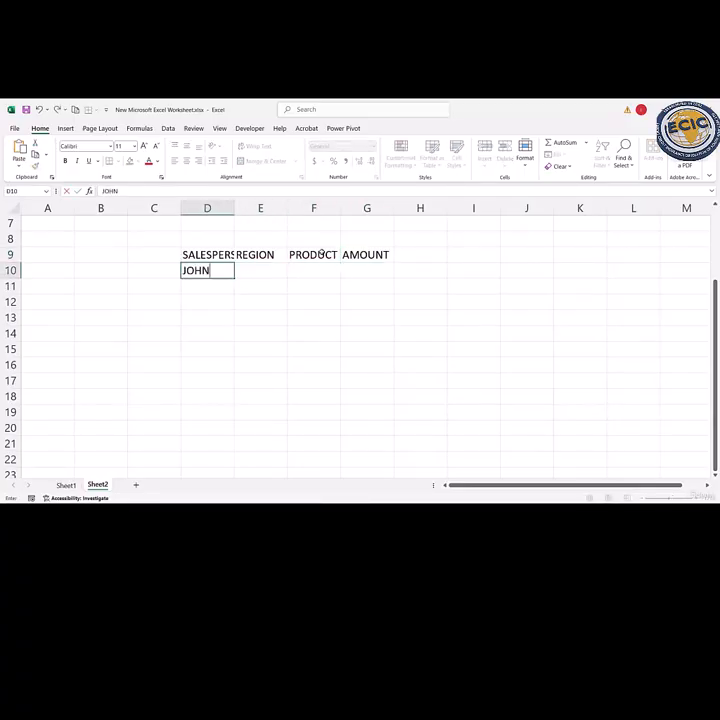
key("Return")
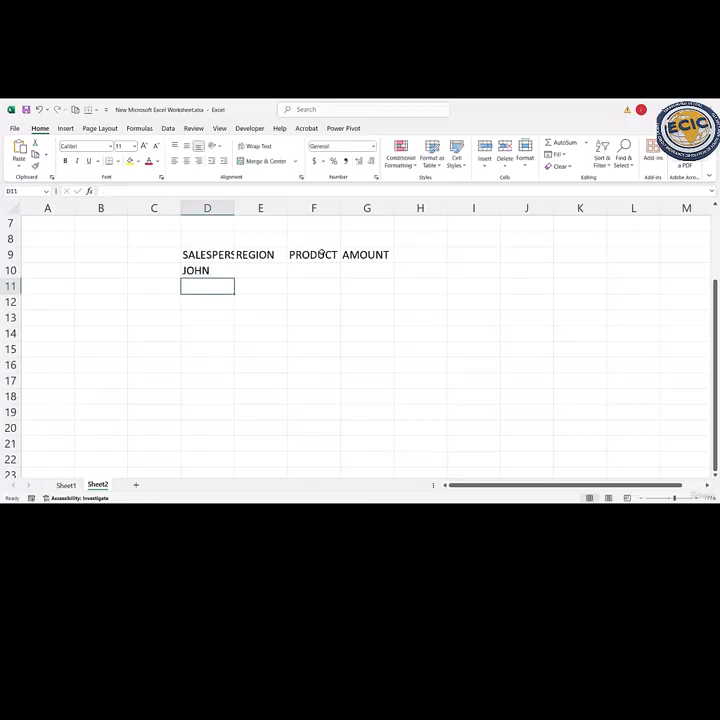
type("SARAH")
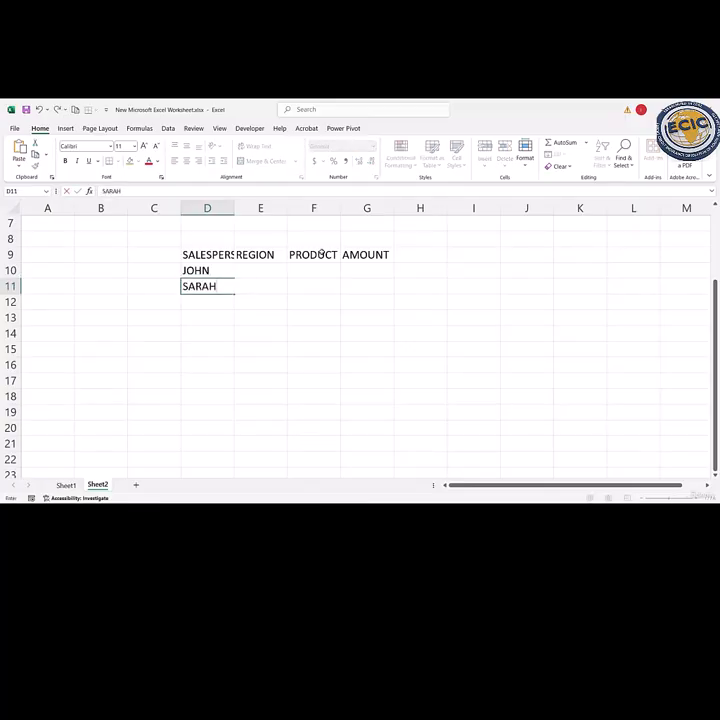
key("Return")
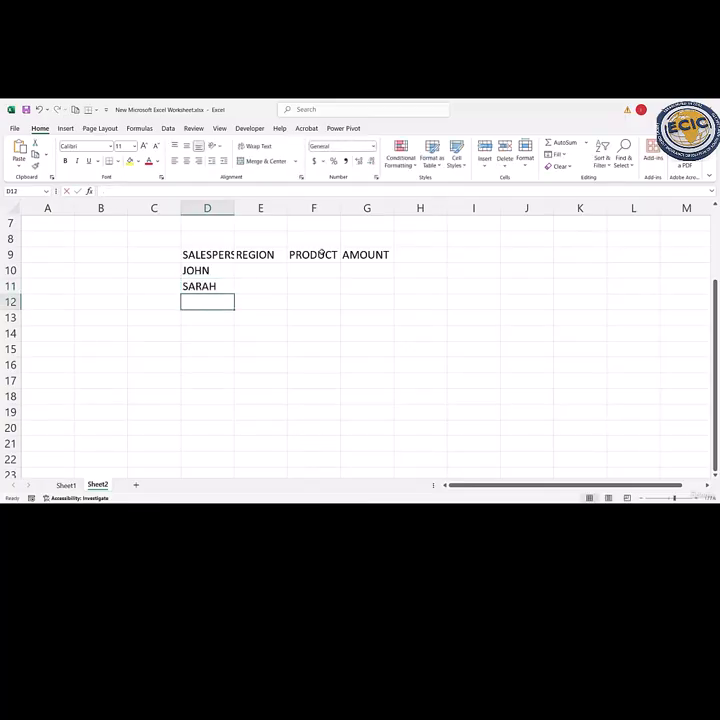
type("BOB")
key("Return")
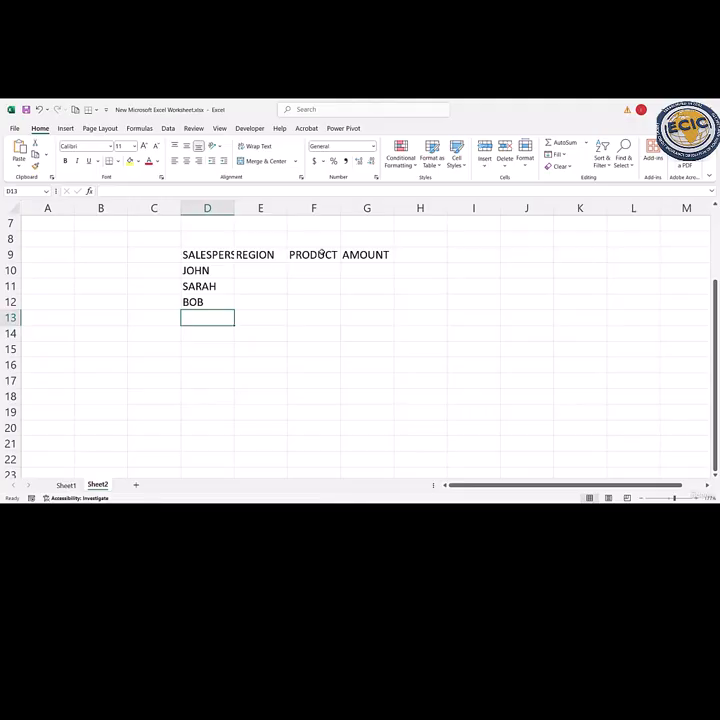
type("DAVID")
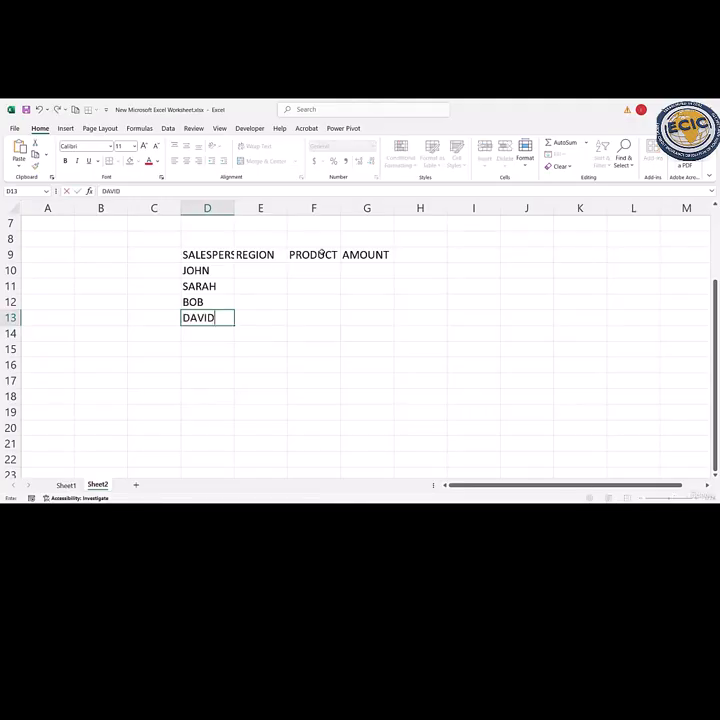
key("Return")
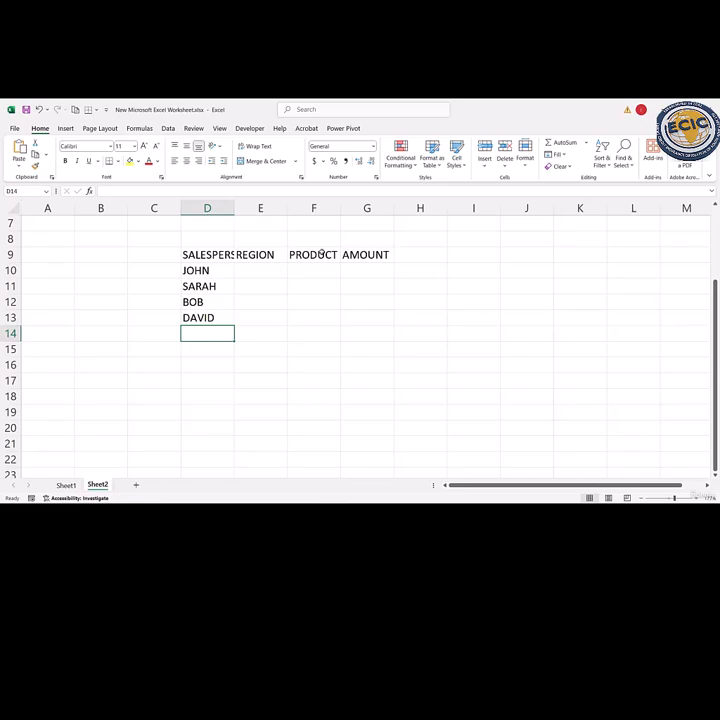
- Complete the SALESPERSON column by entering three more first names in D14:D16
type("PETER")
key("Return")
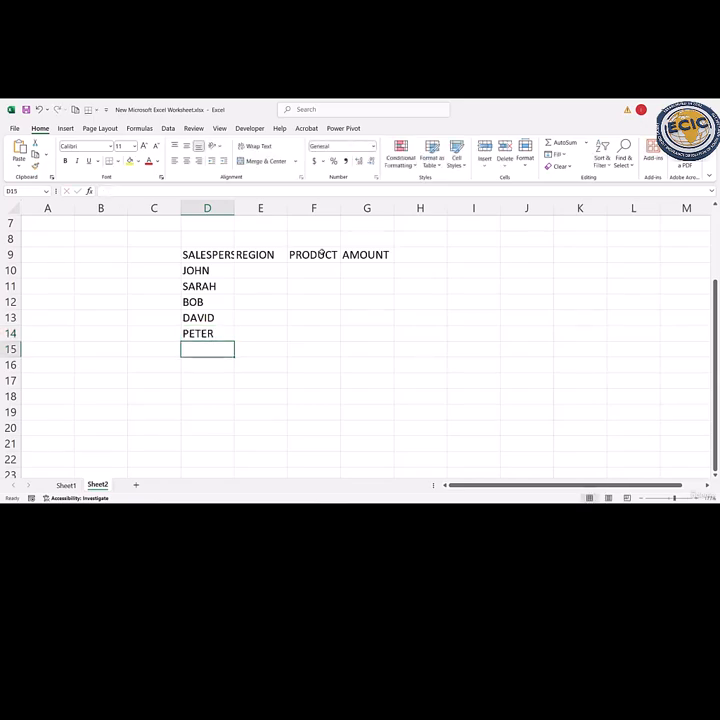
type("EMMA")
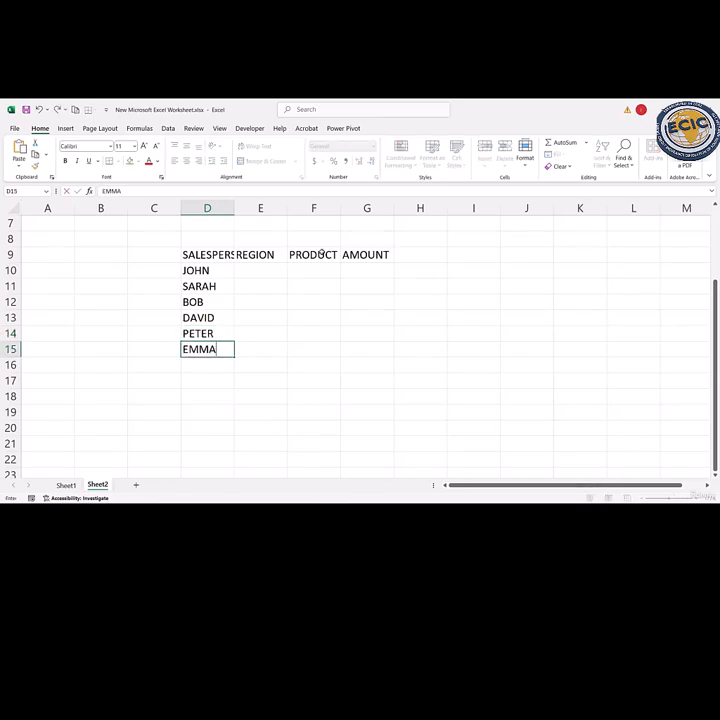
key("Return")
type("DIANA")
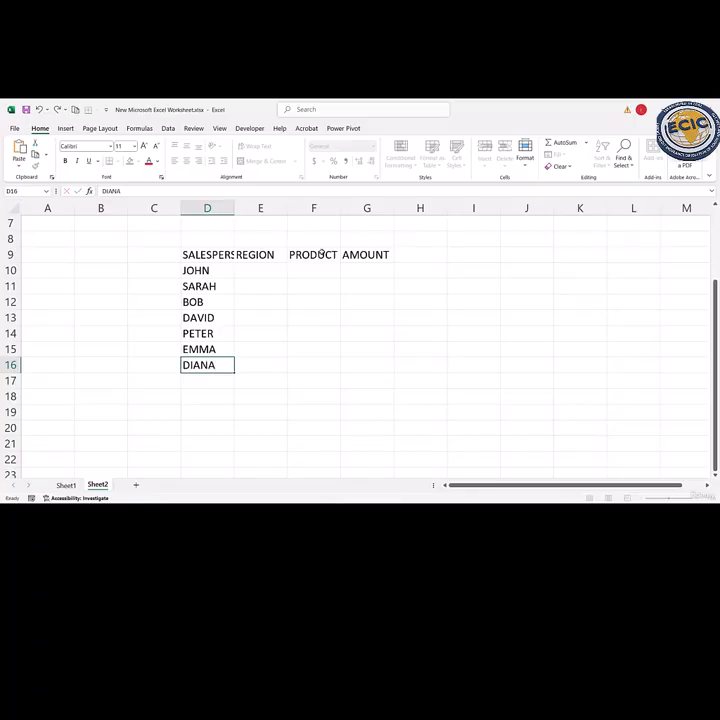
key("Return")
- Fill the REGION column with NORTH, SOUTH, EAST and WEST in E10:E13
left_click(248, 268)
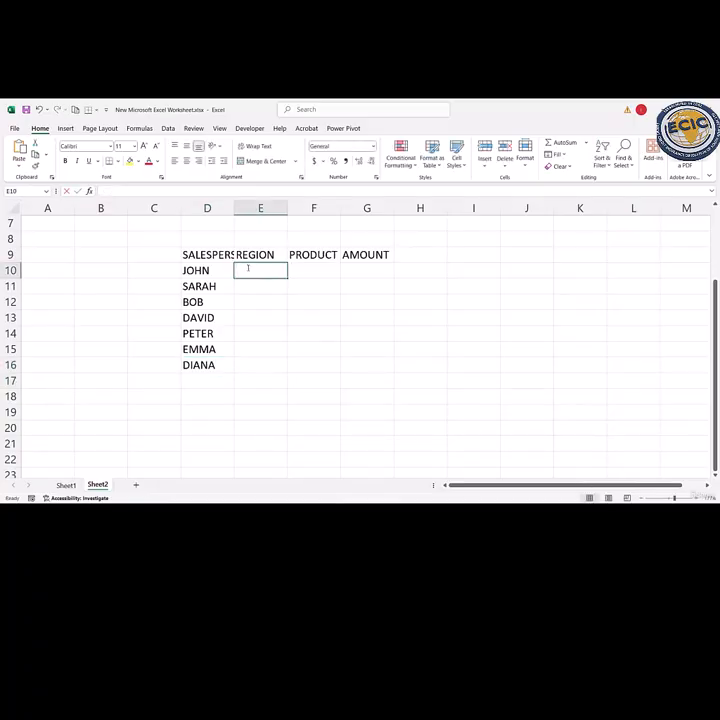
type("NORTH")
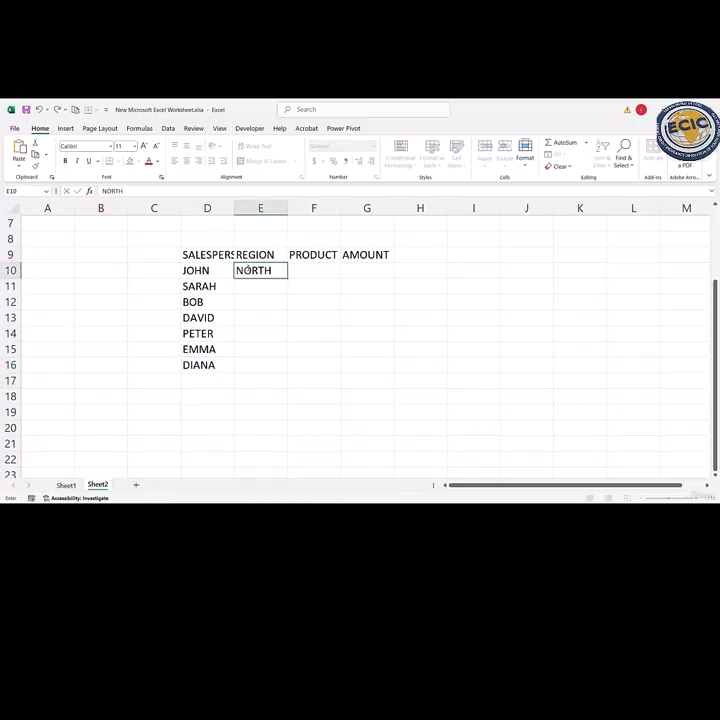
key("Return")
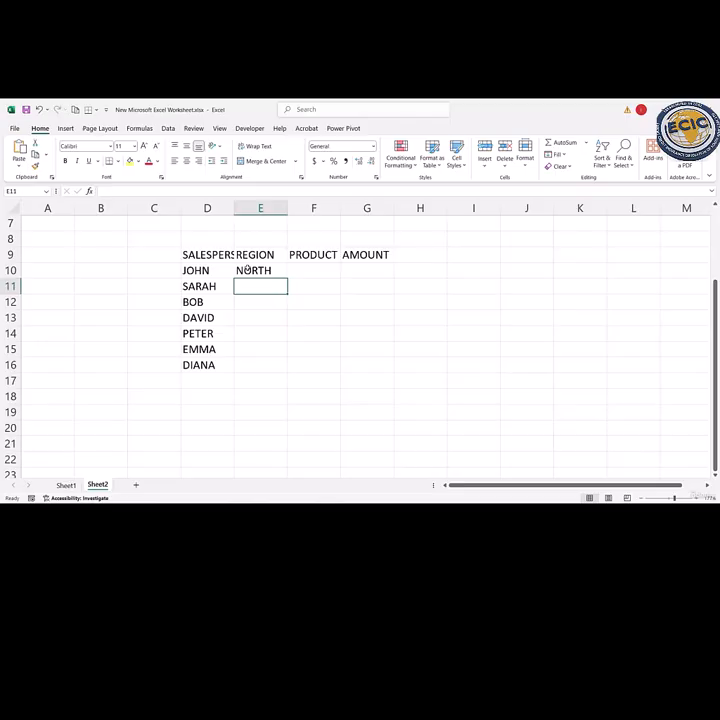
type("SOUTH")
key("Return")
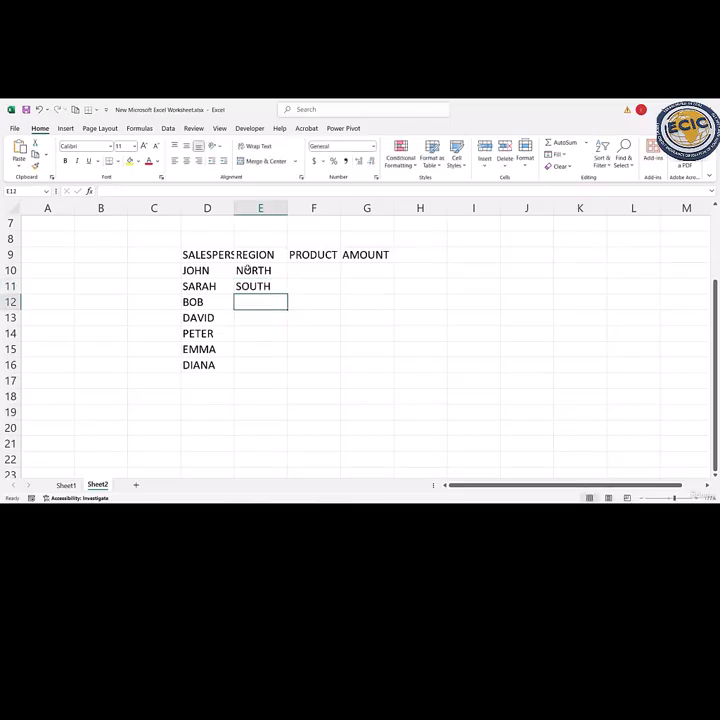
type("EAST")
key("Return")
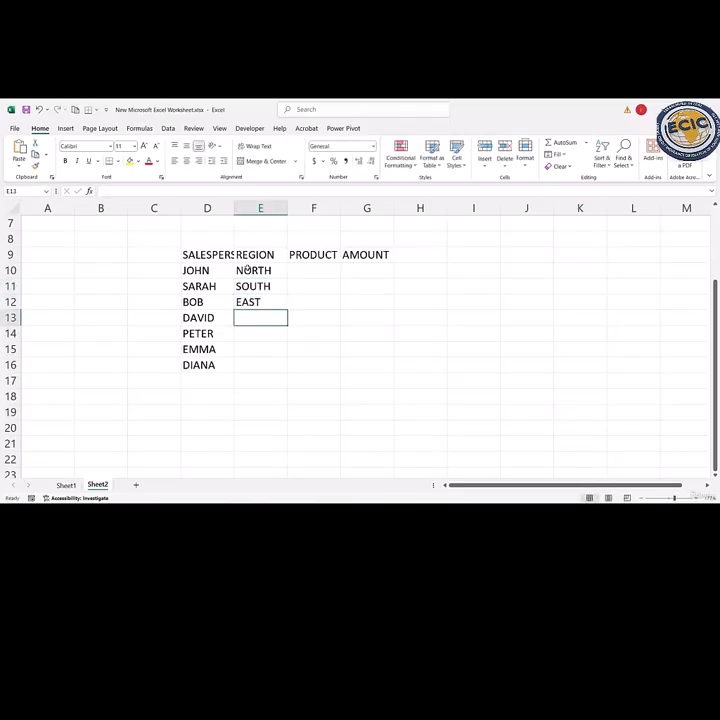
type("WEST")
key("Return")
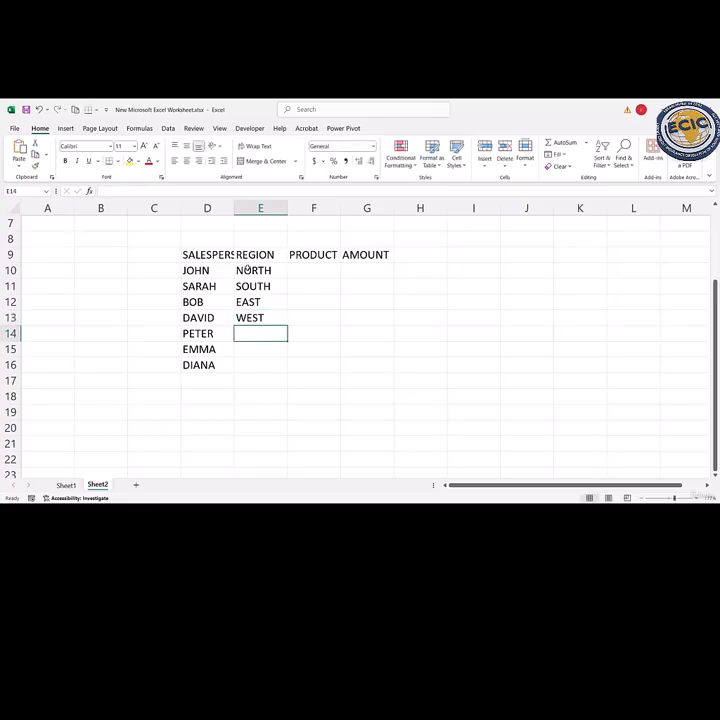
- Complete the REGION column with WEST in E14 and E15 and NORTH in E16
type("W")
key("Return")
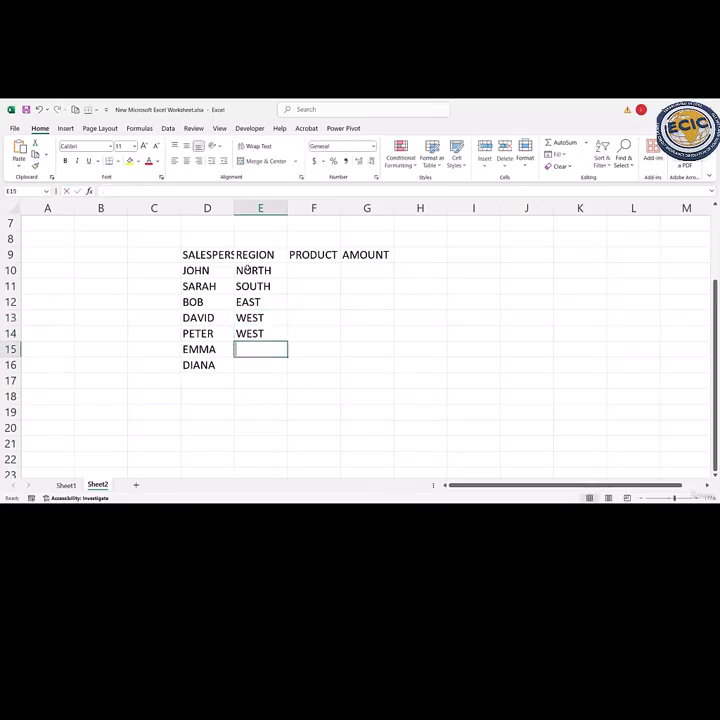
type("W")
key("Return")
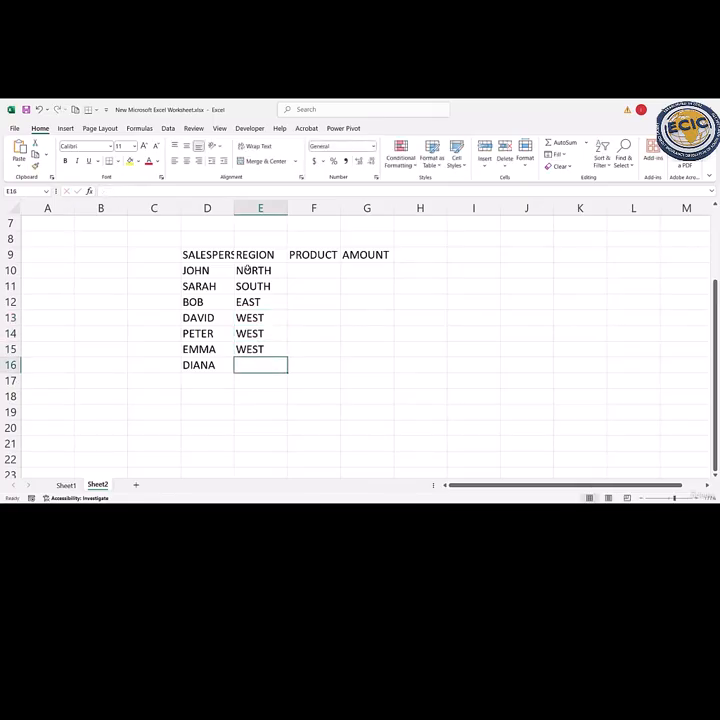
type("NORTH")
key("Return")
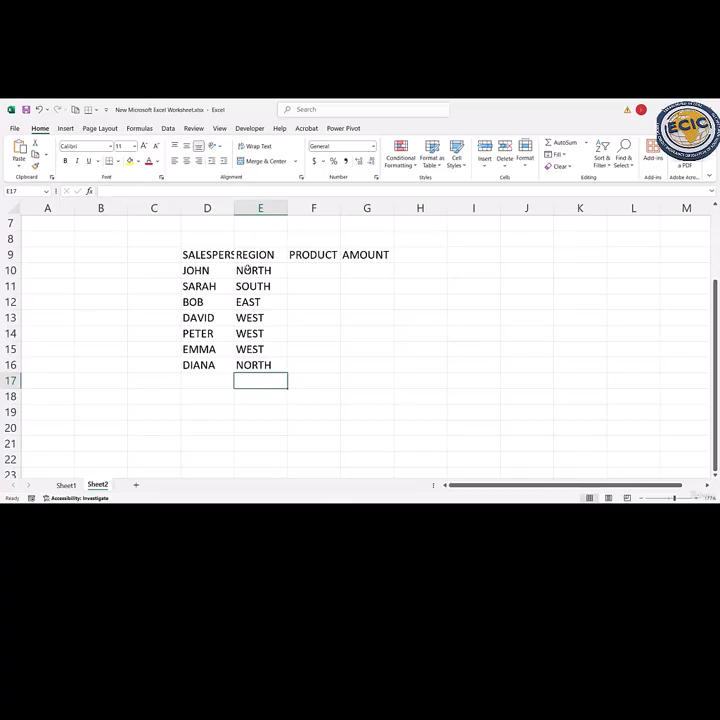
- Enter the products PEN, PENCIL and PEN in F10:F12 under the PRODUCT heading
double_click(309, 273)
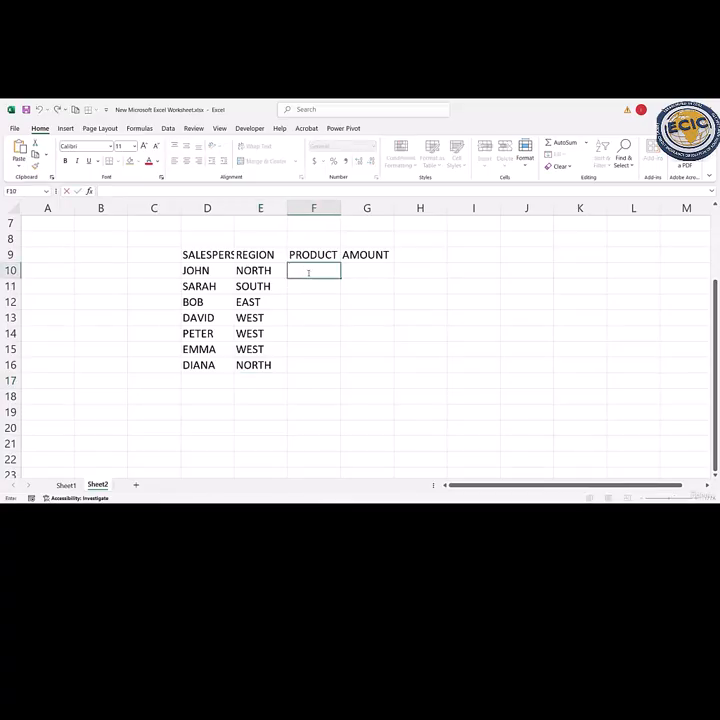
type("PW")
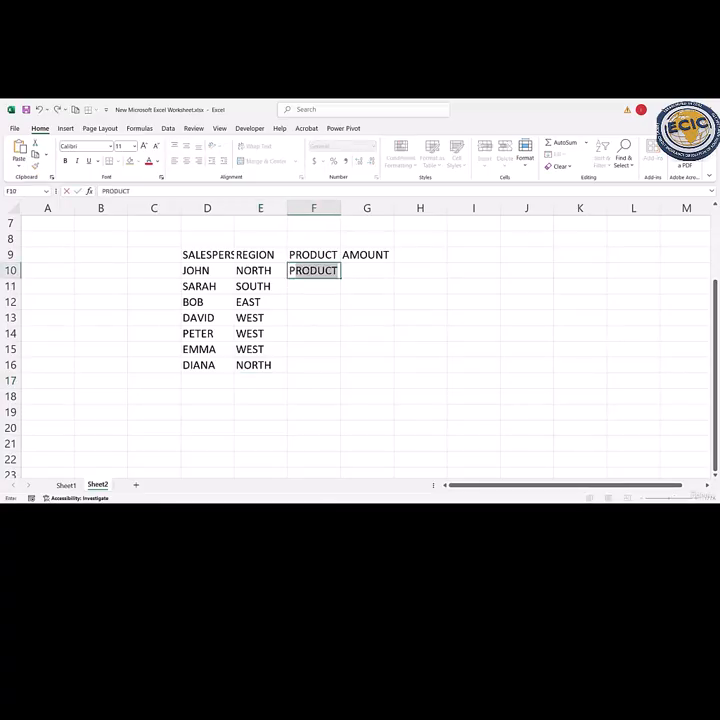
key("BackSpace")
type("EN")
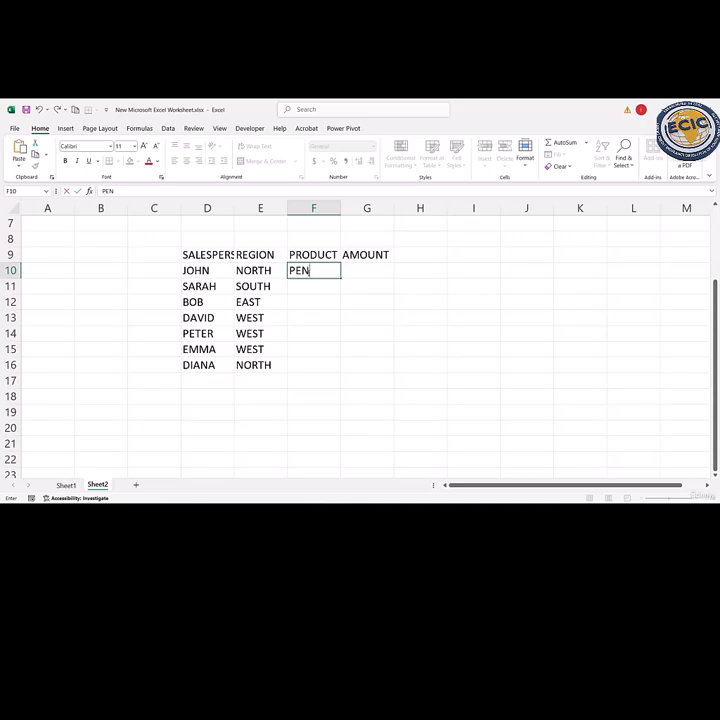
key("Return")
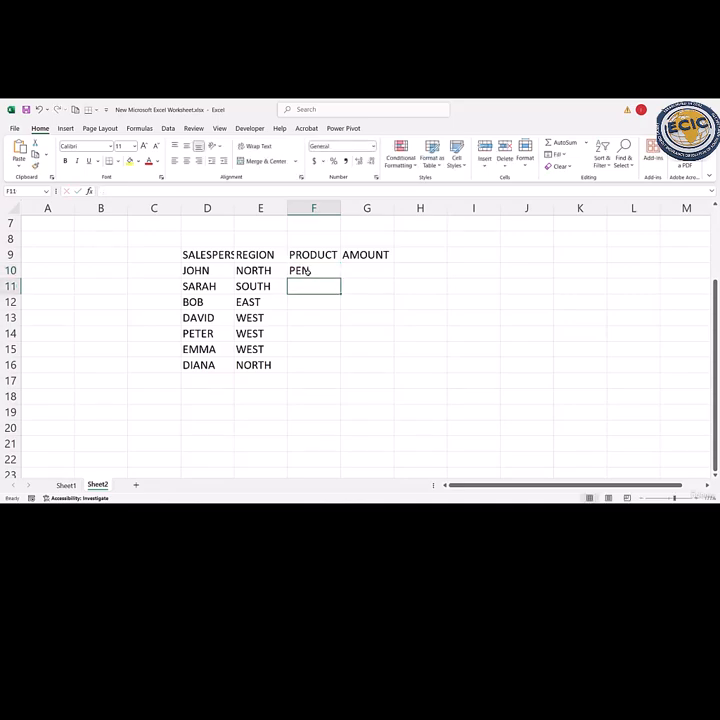
type("PENCIL")
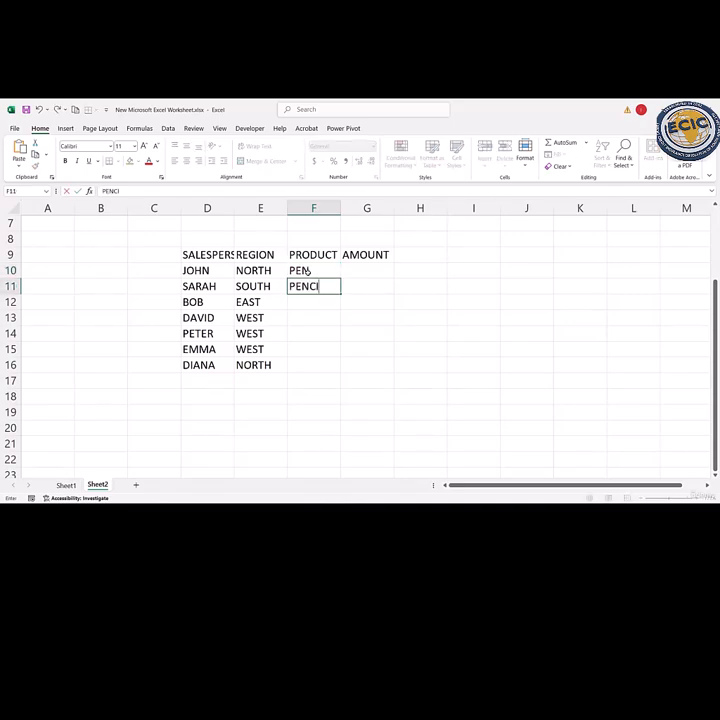
key("Return")
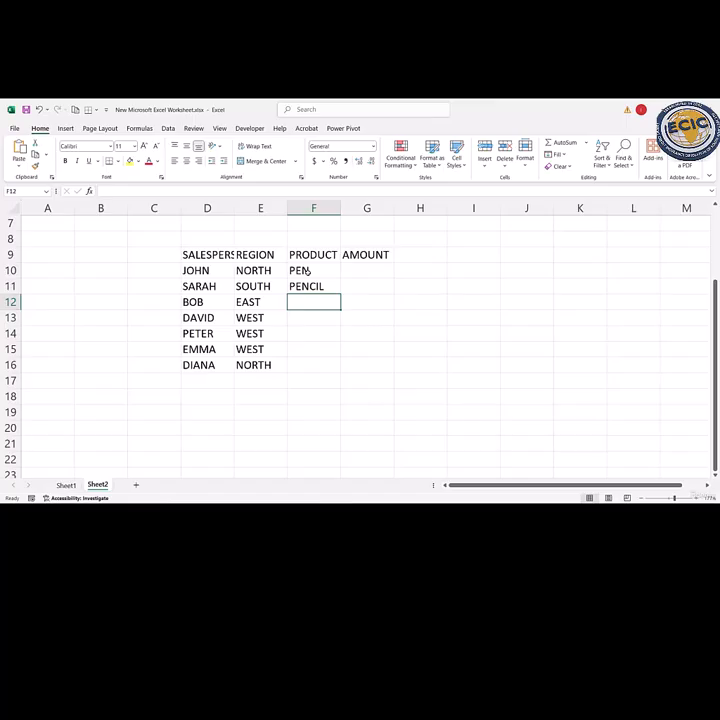
type("P")
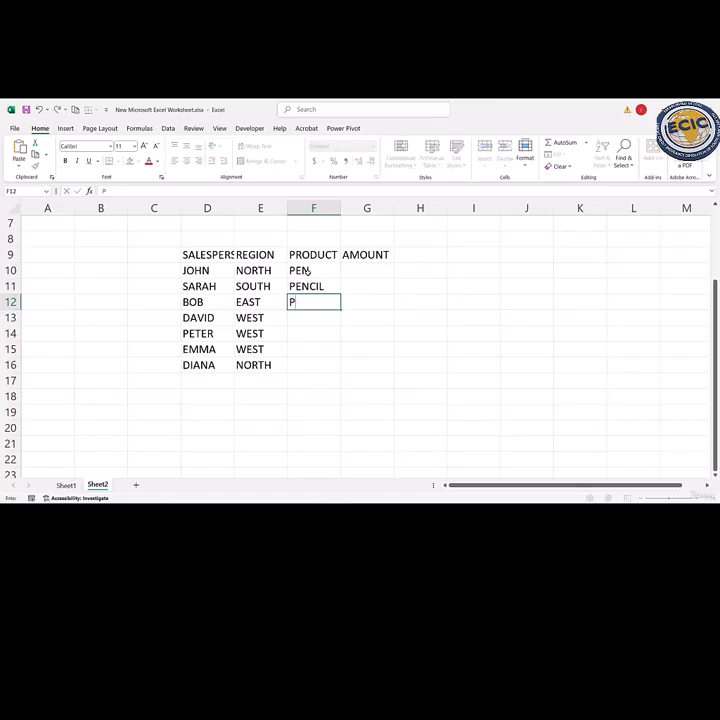
type("EN")
key("Return")
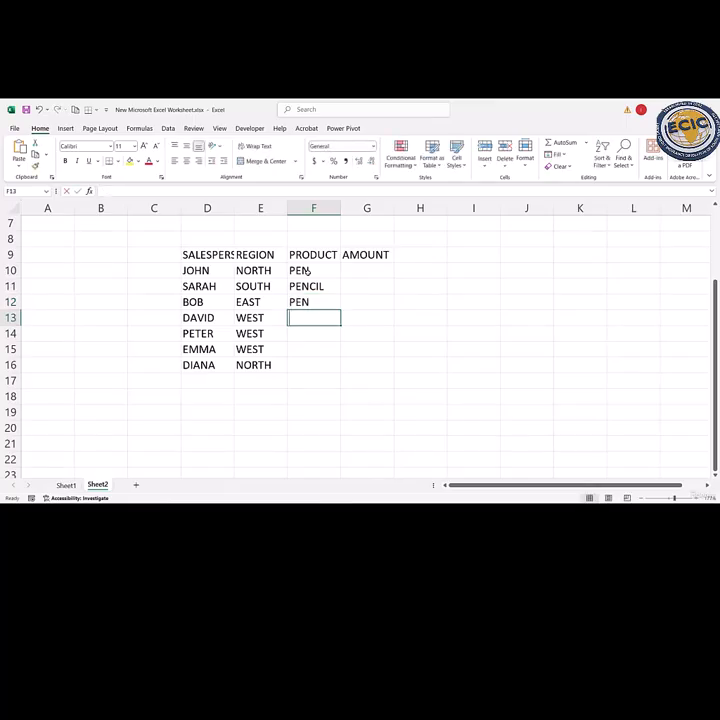
- Enter PENCIL in F13 as the fourth product, correcting the misspelled first letter
type("OENCIL")
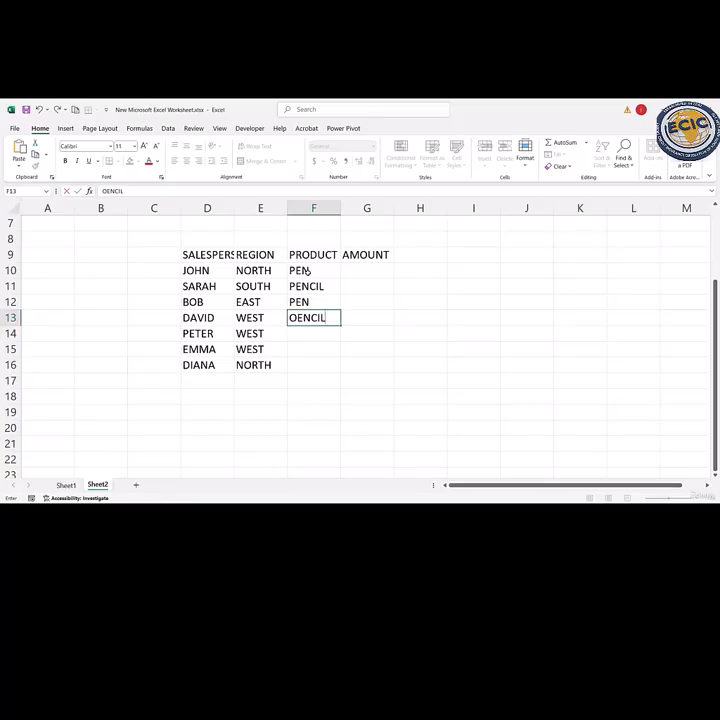
key("BackSpace")
key("BackSpace")
key("BackSpace")
key("BackSpace")
key("BackSpace")
key("BackSpace")
type("OENCIL")
key("BackSpace")
key("BackSpace")
key("BackSpace")
key("BackSpace")
key("BackSpace")
key("BackSpace")
type("P")
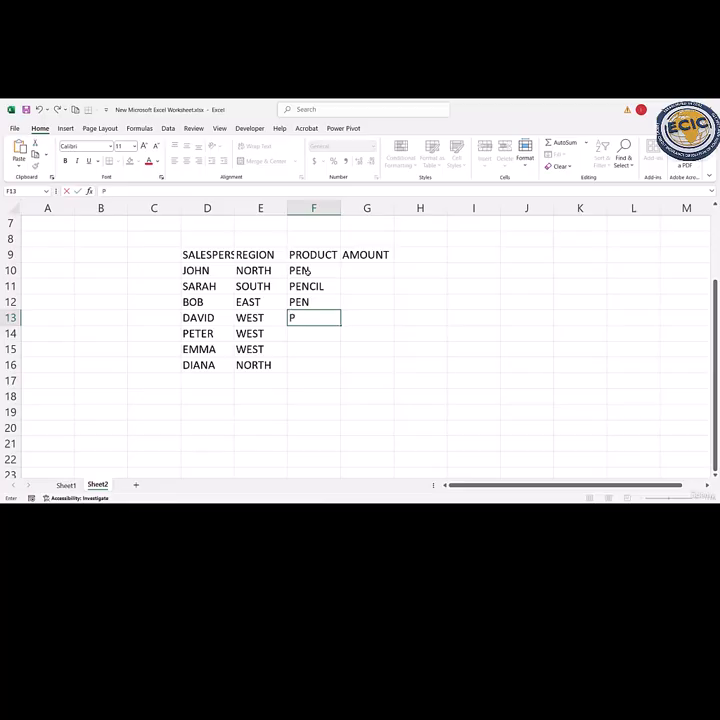
type("ENCIL")
key("Return")
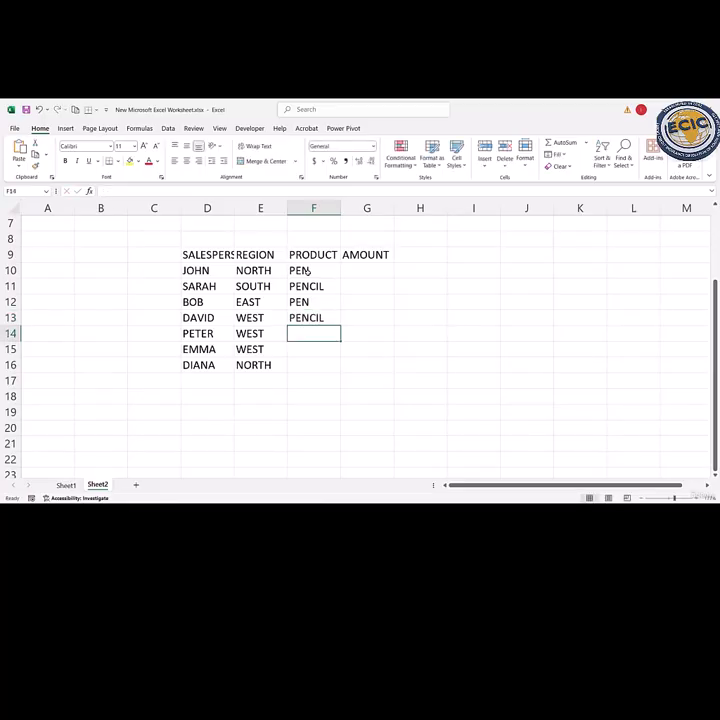
- Complete the PRODUCT column with PEN, PENCIL and PEN in F14:F16
type("PEN")
key("Return")
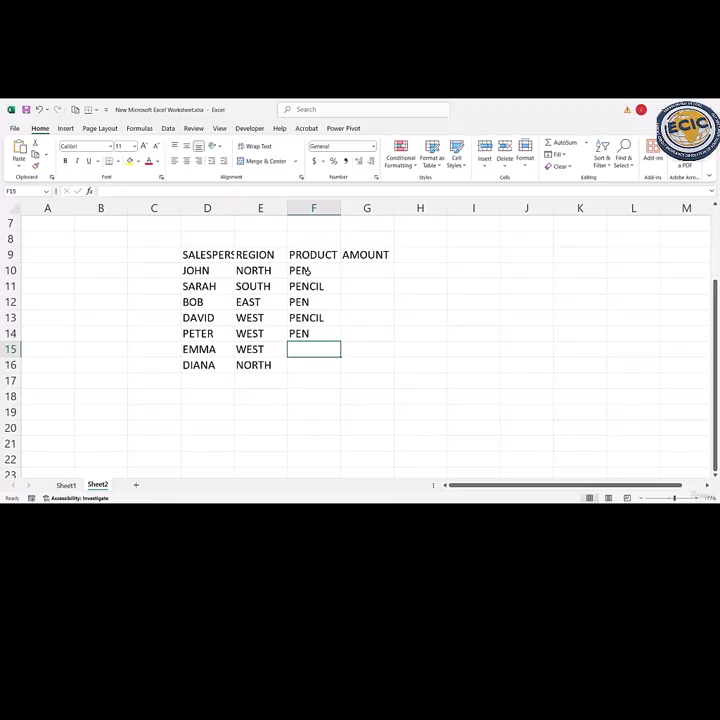
type("PENCIL")
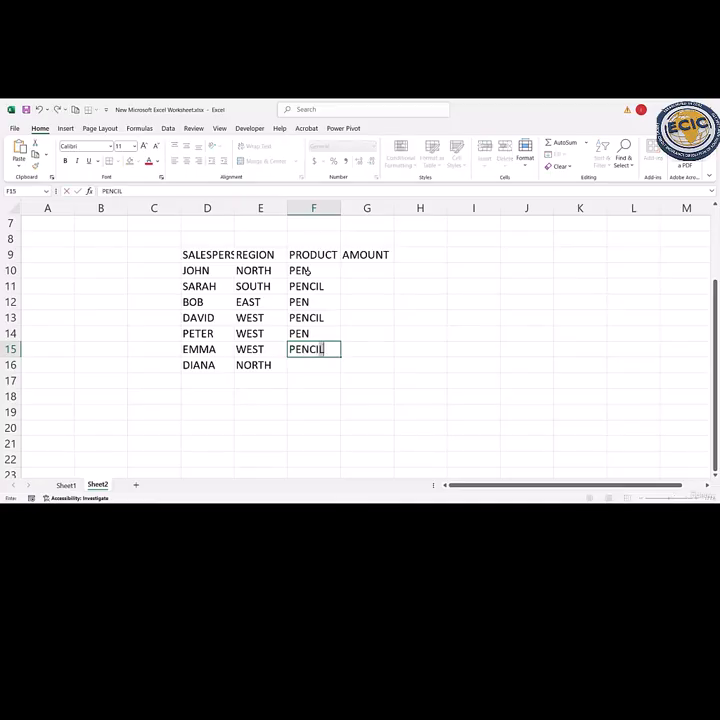
key("Return")
type("PEN")
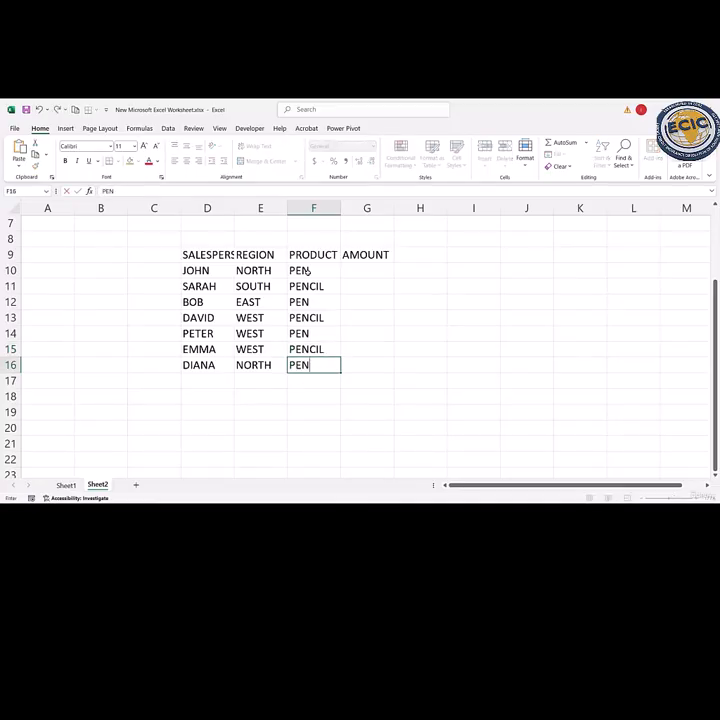
key("Return")
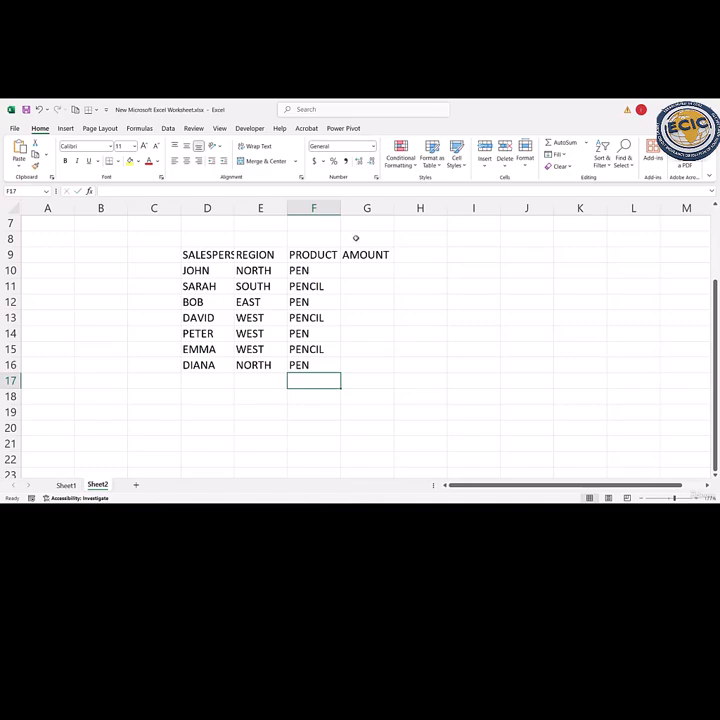
- Enter the amounts 200, 150 and 100 in G10:G12 under the AMOUNT heading
double_click(353, 273)
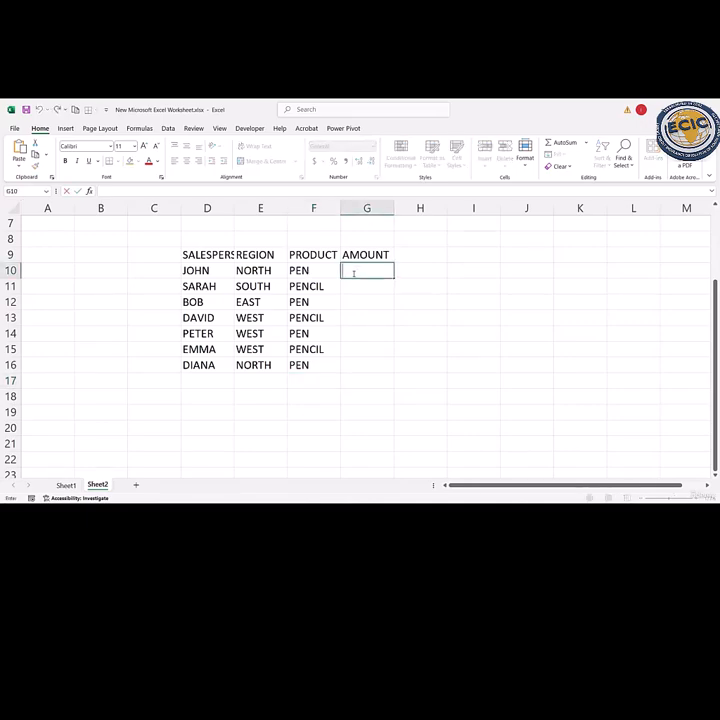
type("200")
key("Return")
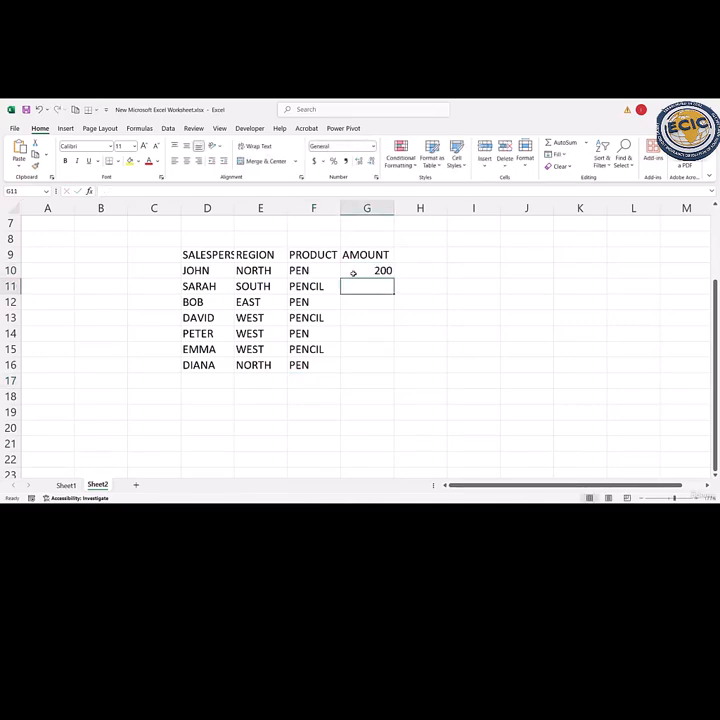
type("150")
key("Return")
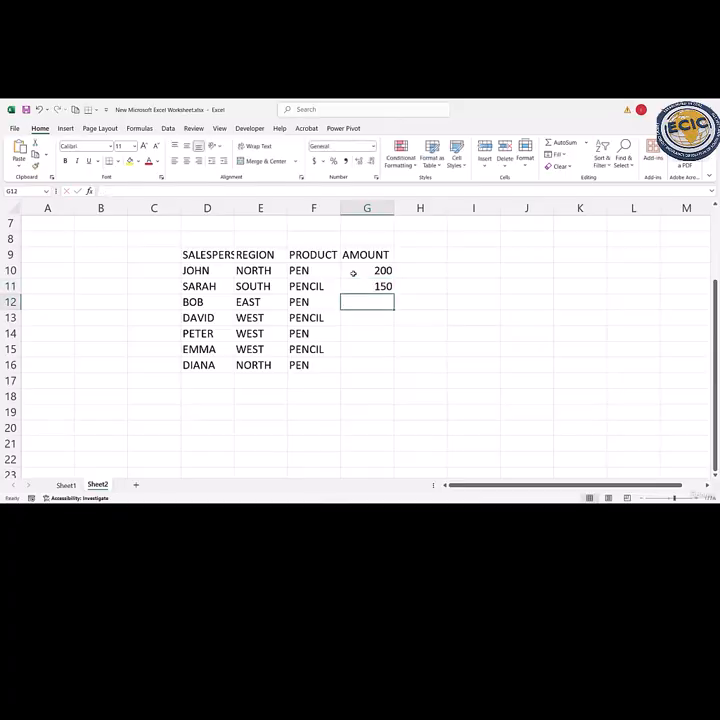
type("100")
key("Return")
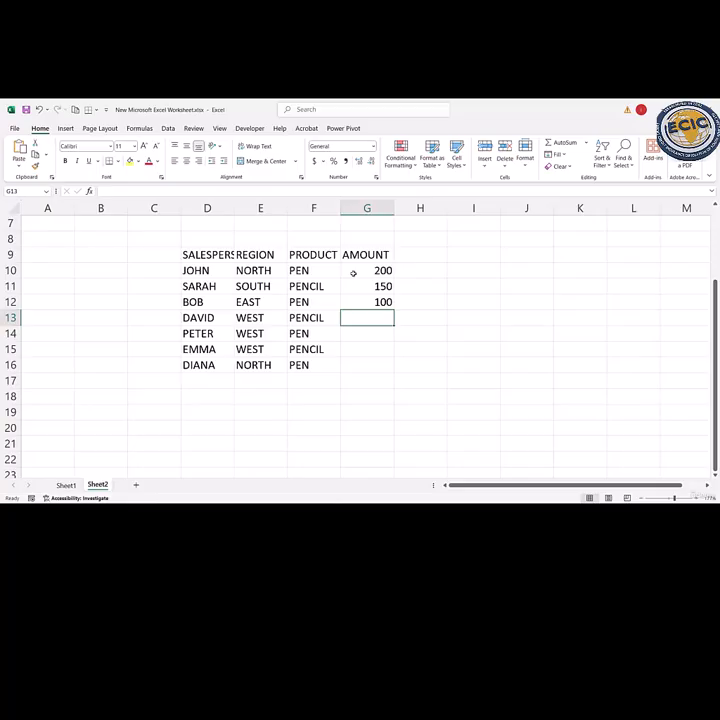
- Complete the AMOUNT column with 250, 300, 220 and 180 in G13:G16
type("250")
key("Return")
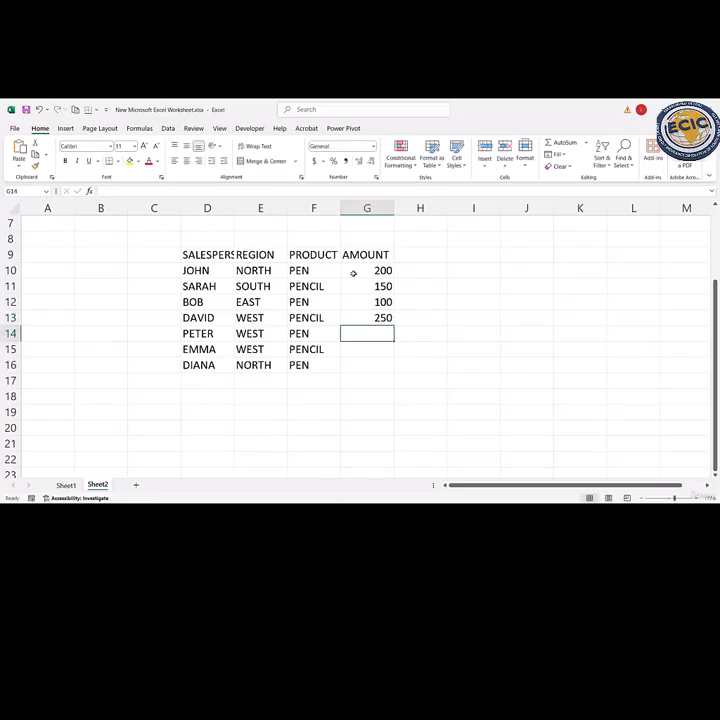
type("300")
key("Return")
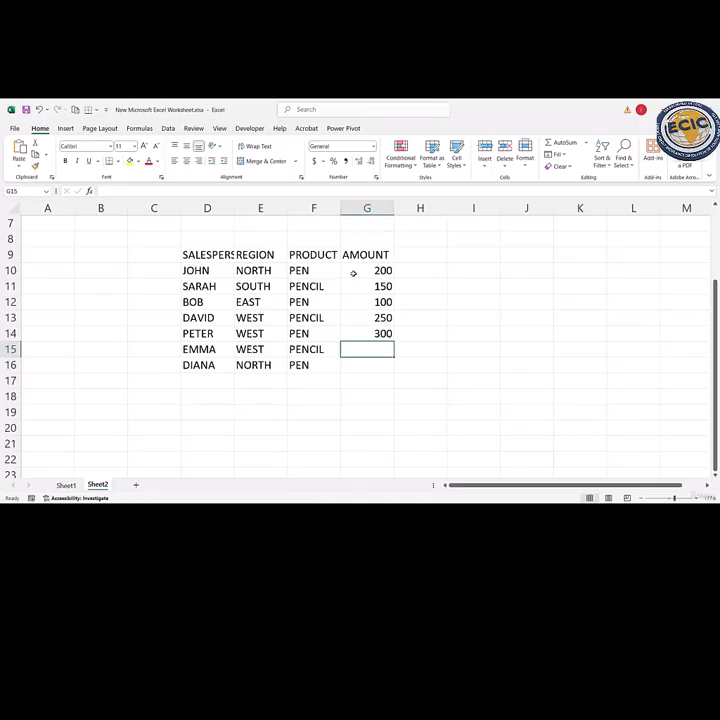
type("220")
key("Return")
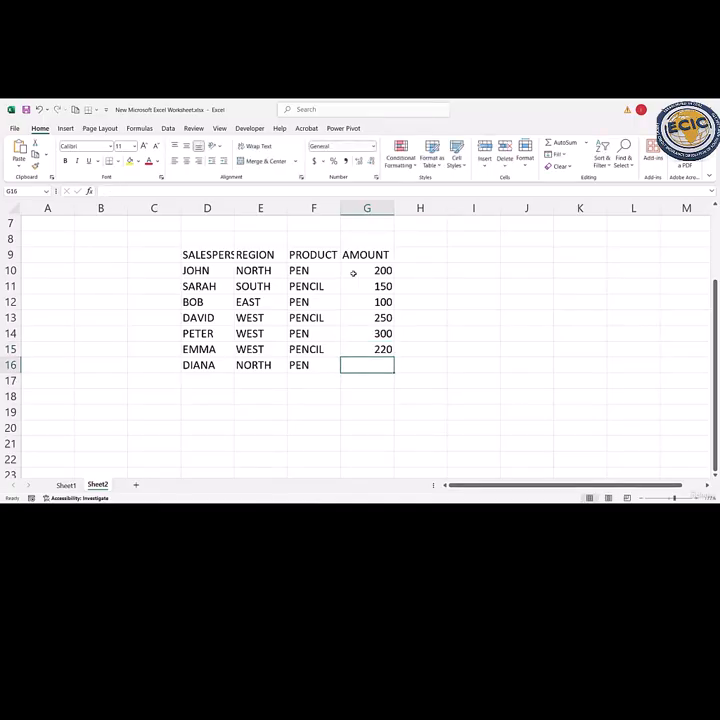
type("18")
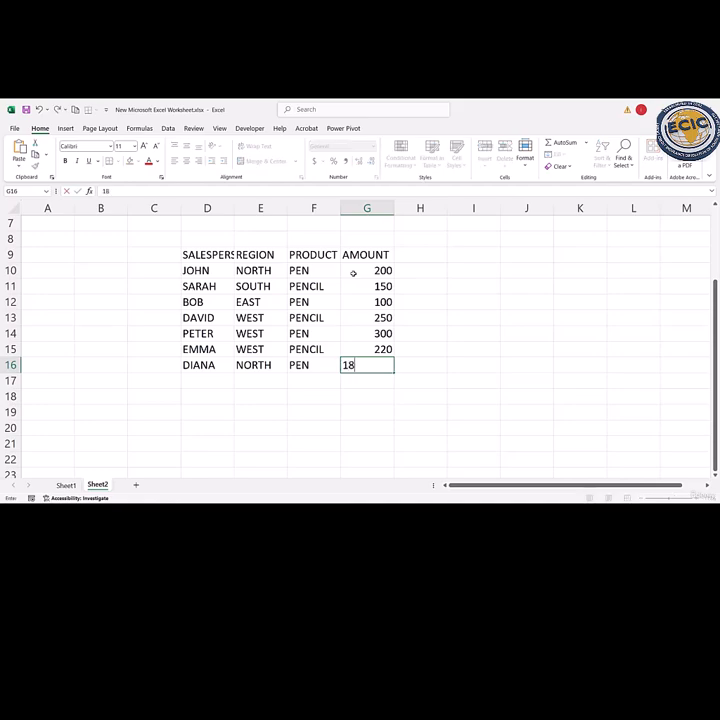
type("0")
key("Return")
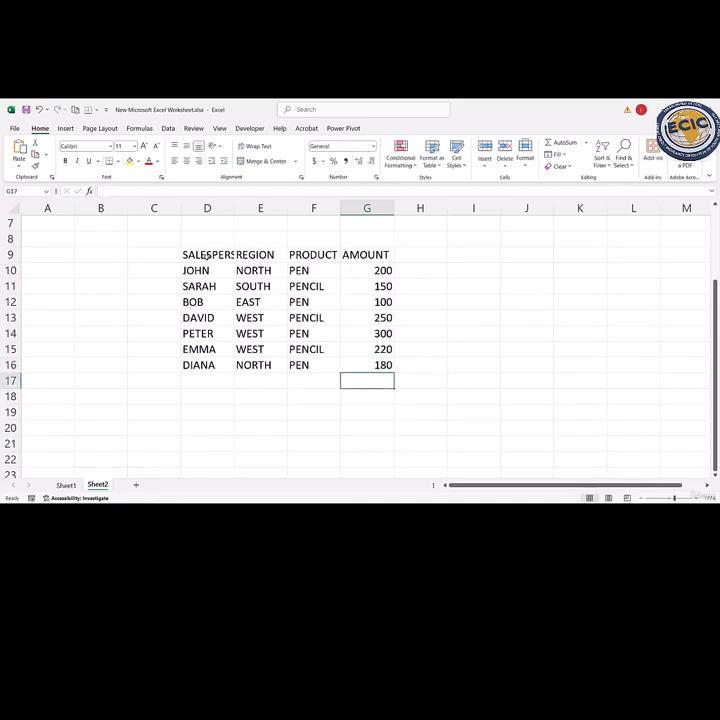
- Convert the sales data in D9:G16 into an Excel table with headers
left_click_drag(206, 254, 350, 361)
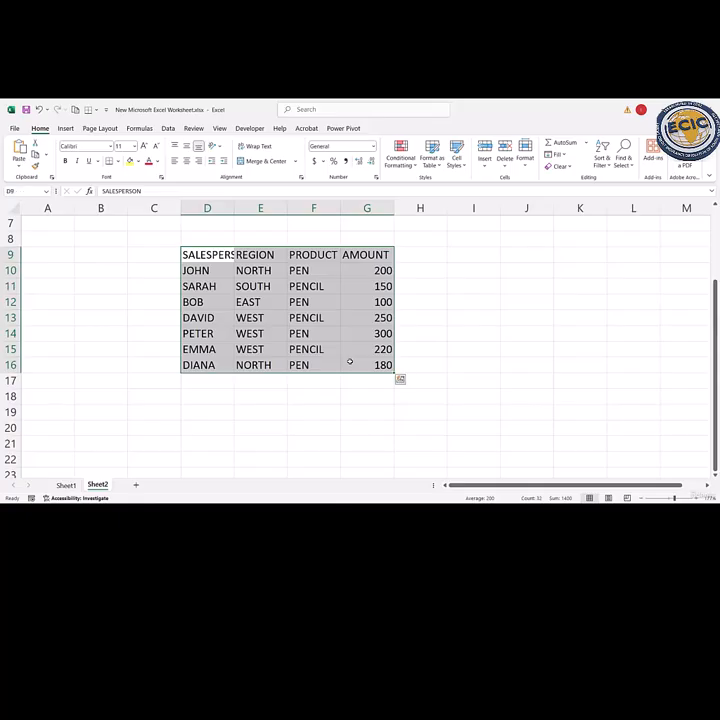
key("ctrl+t")
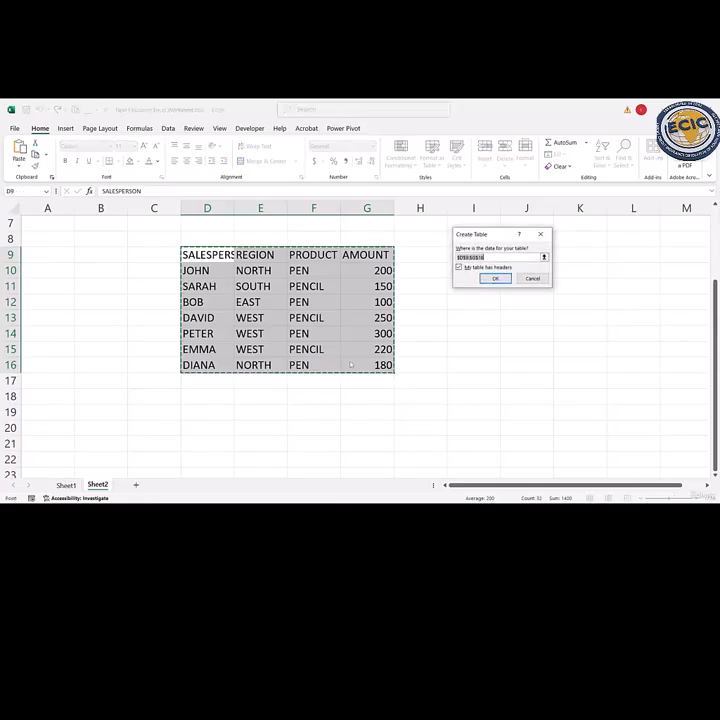
key("Return")
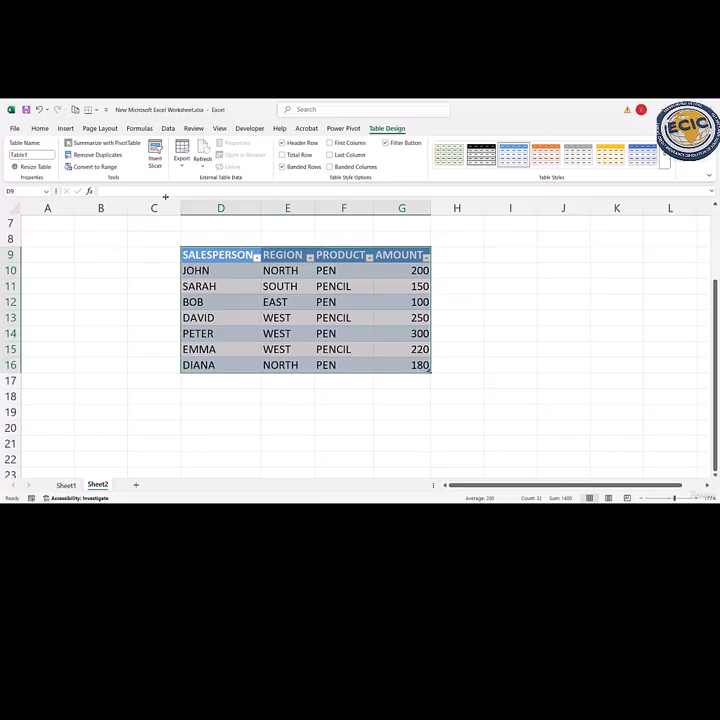
- Insert a PivotTable based on Table1 into the existing worksheet at cell F19 of Sheet2
left_click(65, 128)
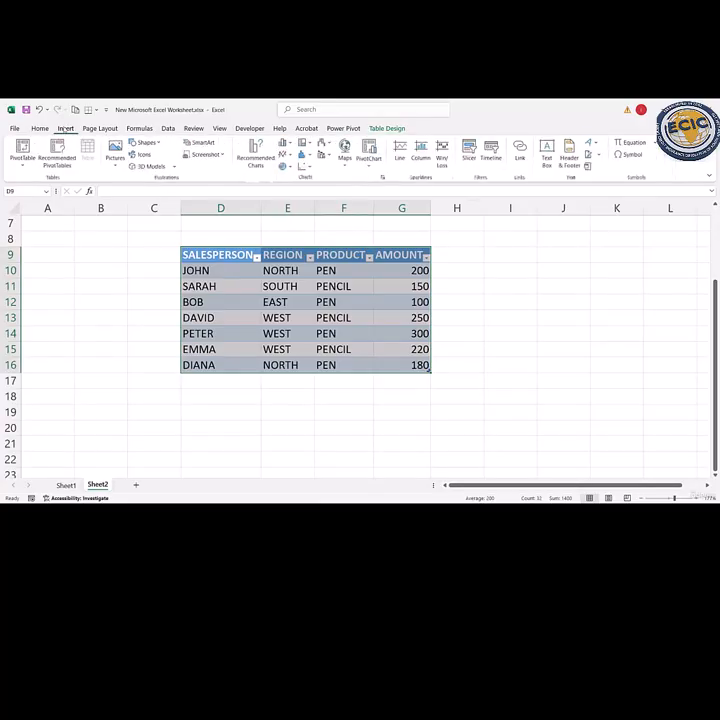
left_click(22, 160)
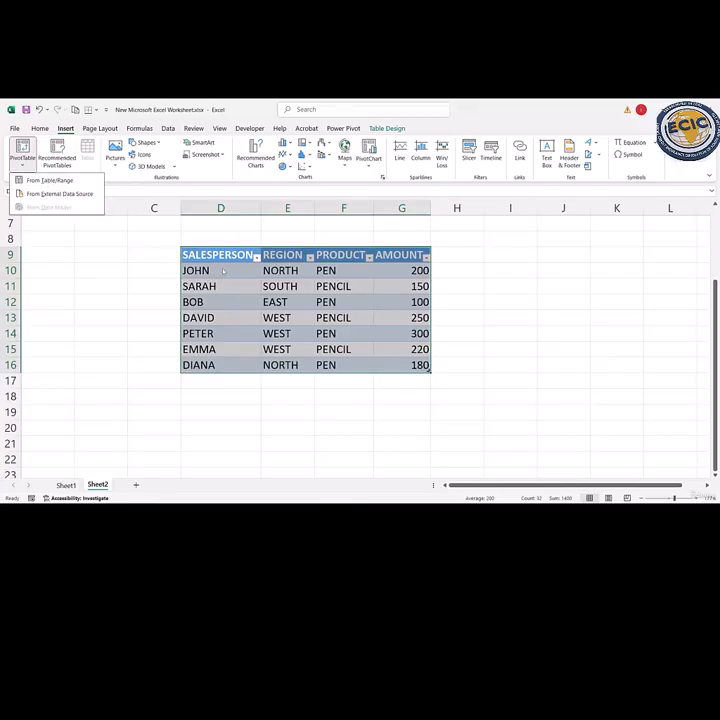
left_click(60, 180)
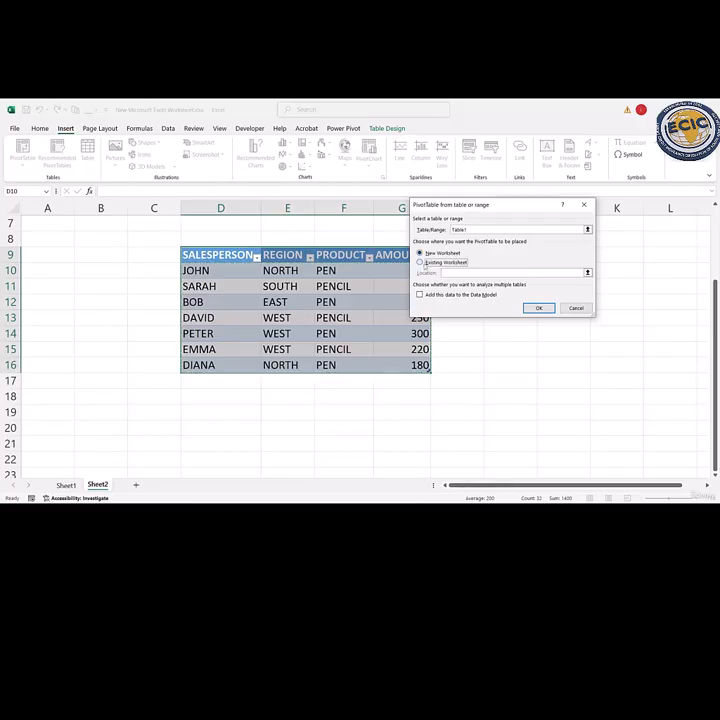
left_click(420, 262)
left_click(327, 414)
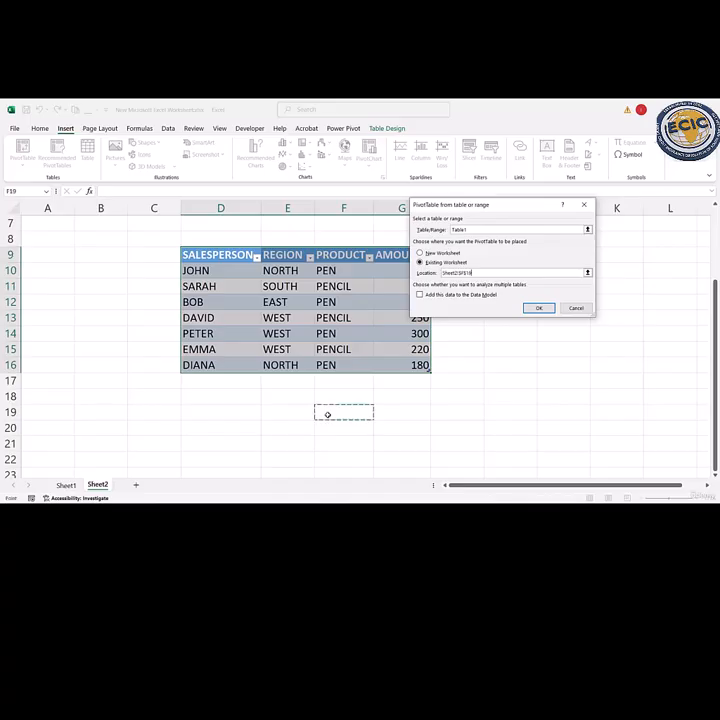
left_click(535, 308)
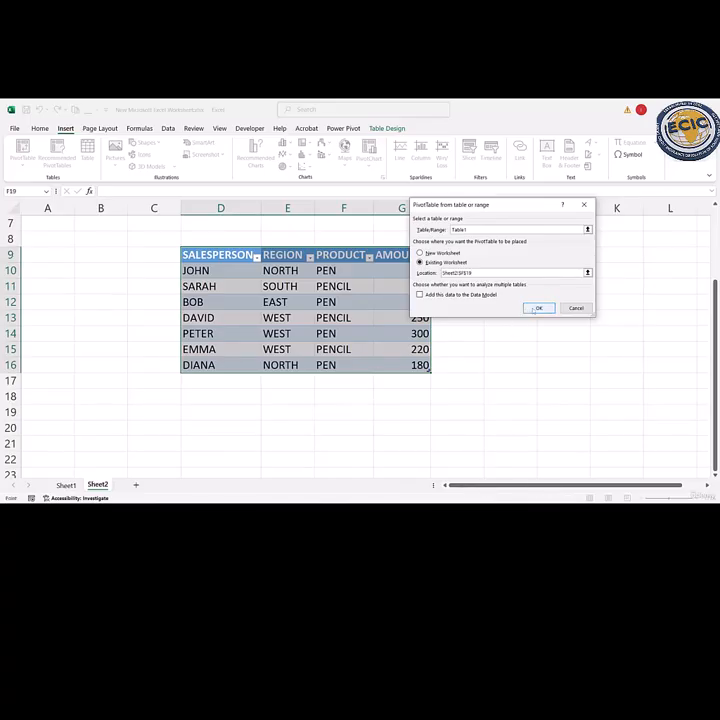
scroll(424, 428, "down", 3)
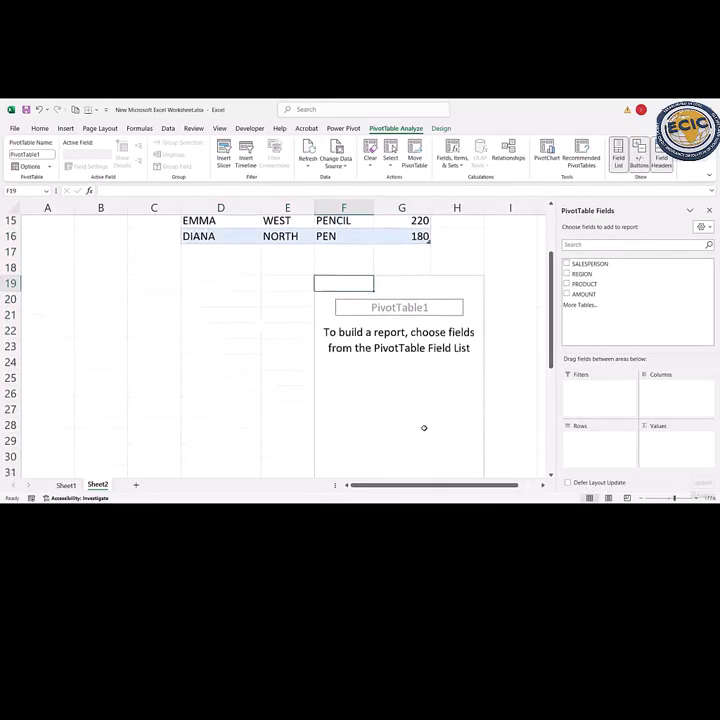
scroll(424, 428, "down", 1)
scroll(424, 428, "right", 1)
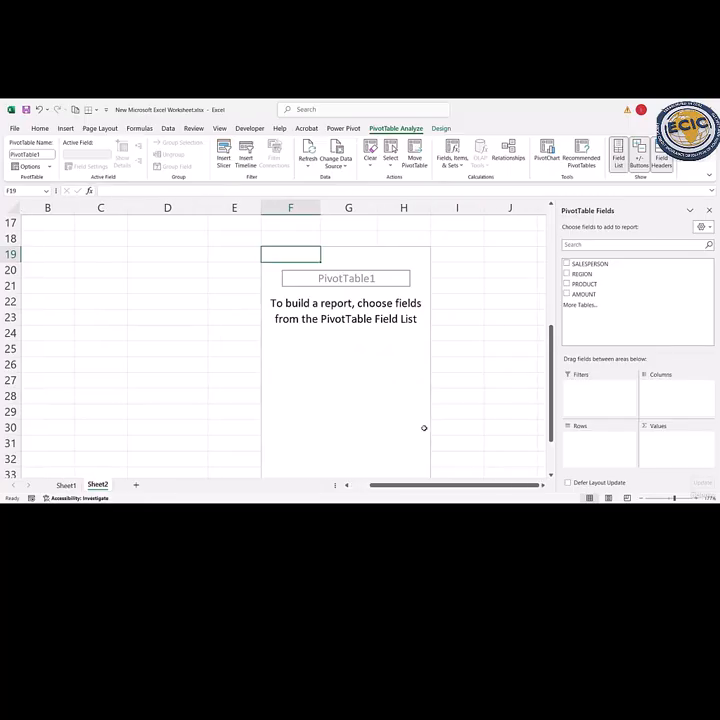
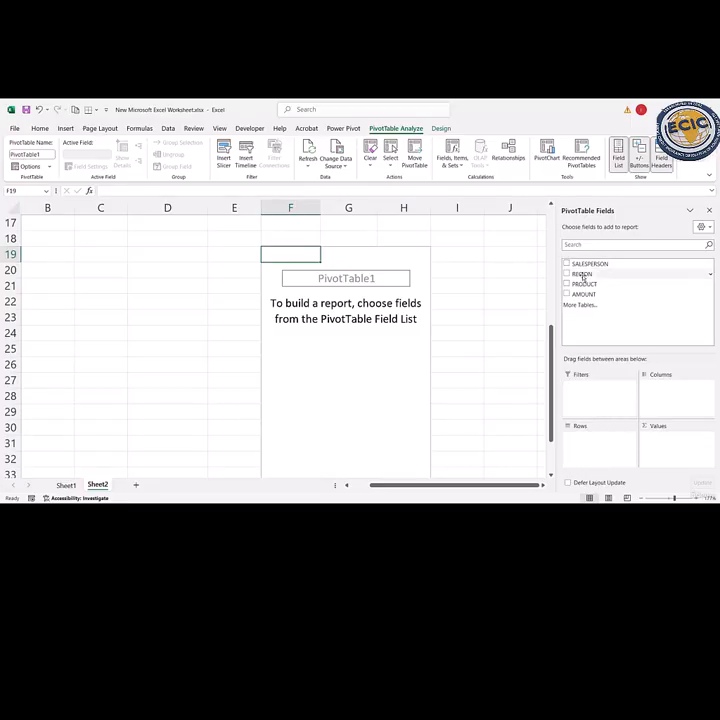
- Lay out the PivotTable with SALESPERSON in the rows, PRODUCT in the columns and Sum of AMOUNT in the values
left_click_drag(583, 263, 620, 368)
left_click_drag(607, 428, 602, 446)
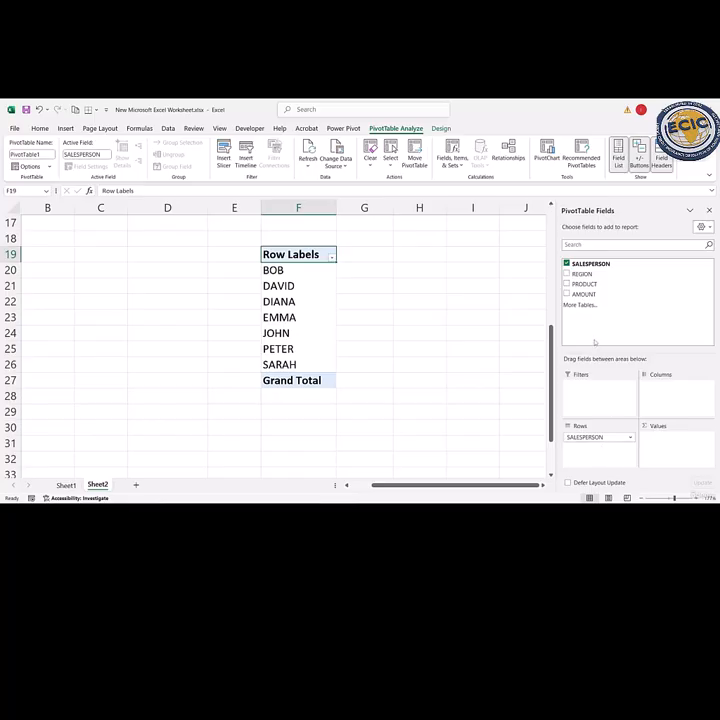
left_click_drag(585, 295, 672, 445)
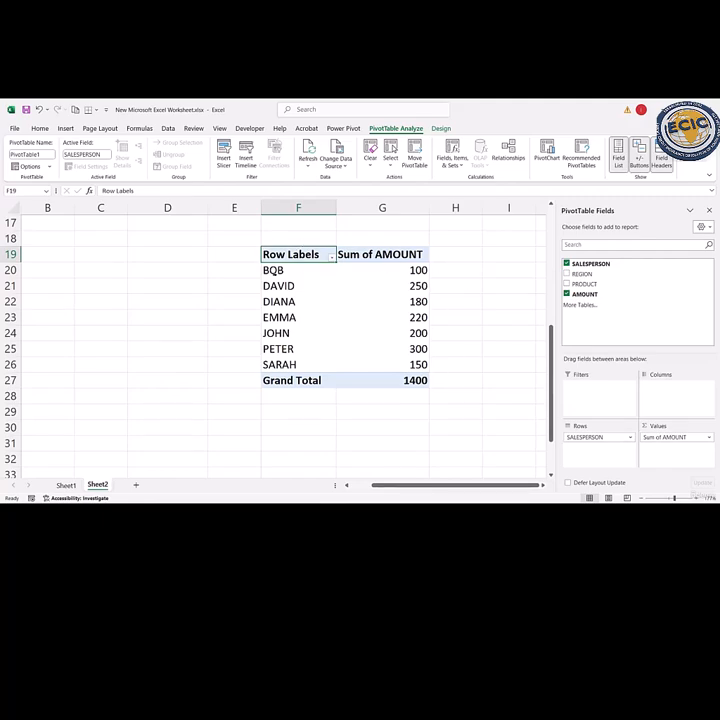
left_click(275, 270)
left_click(284, 298)
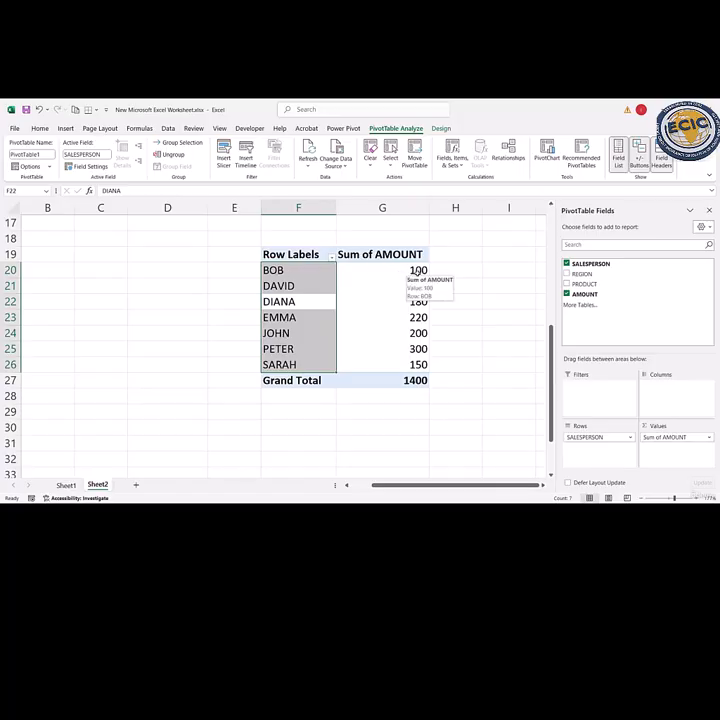
left_click(418, 270)
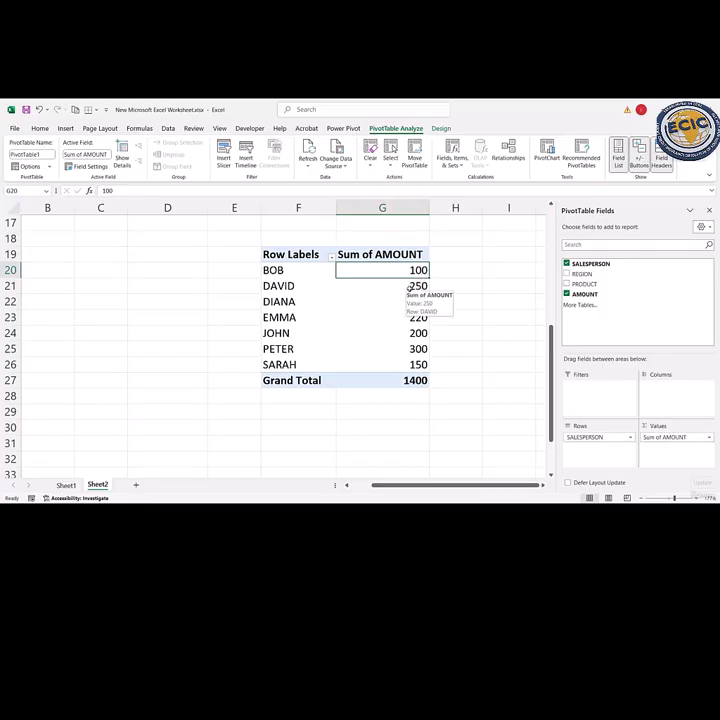
left_click(409, 288)
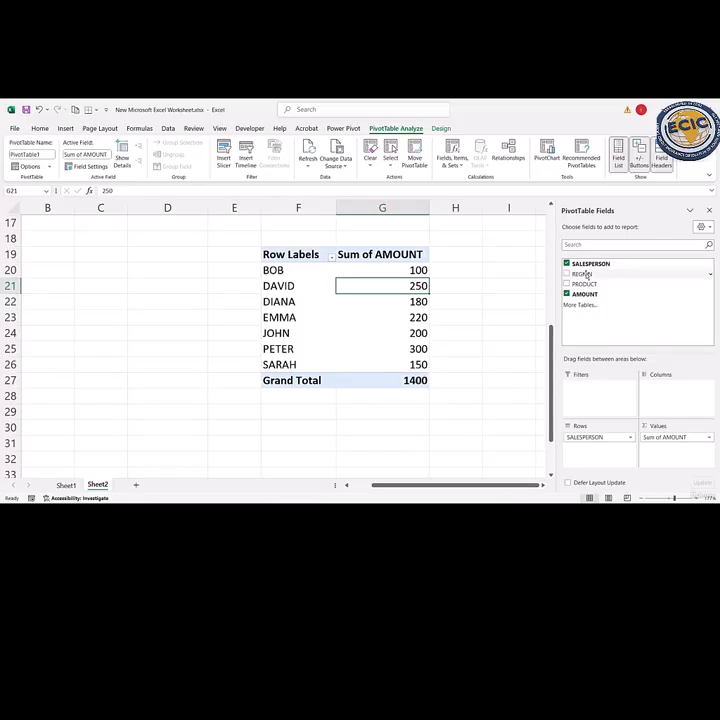
mouse_move(587, 284)
left_mouse_down()
mouse_move(611, 318)
mouse_move(602, 377)
mouse_move(619, 394)
mouse_move(672, 397)
left_mouse_up()
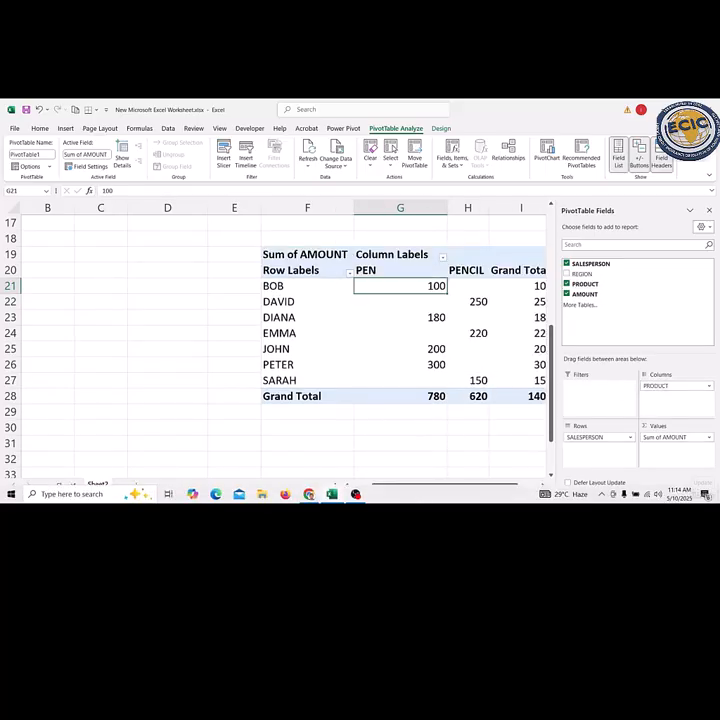
left_click_drag(437, 490, 458, 490)
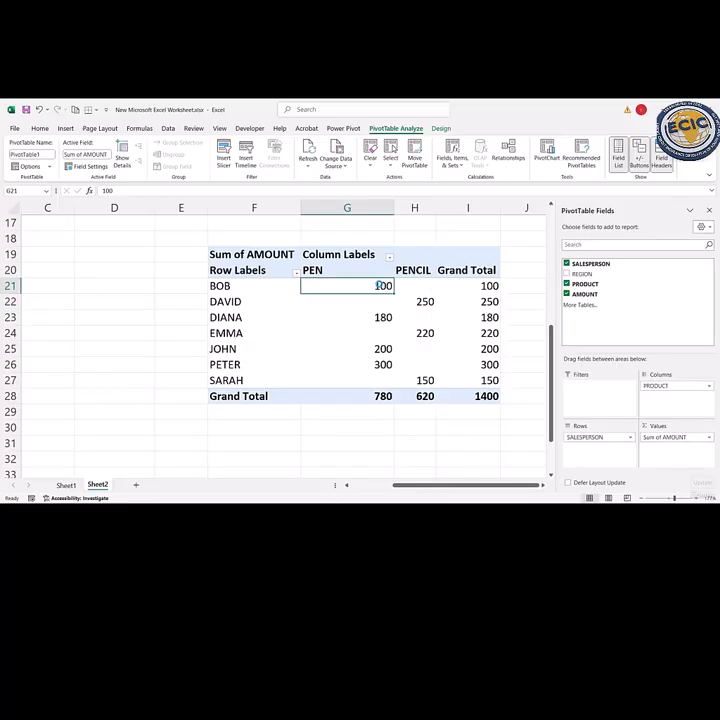
- Drill down into the PEN amounts in G21 and G23 of the PivotTable, returning to Sheet2 after each detail sheet
double_click(377, 286)
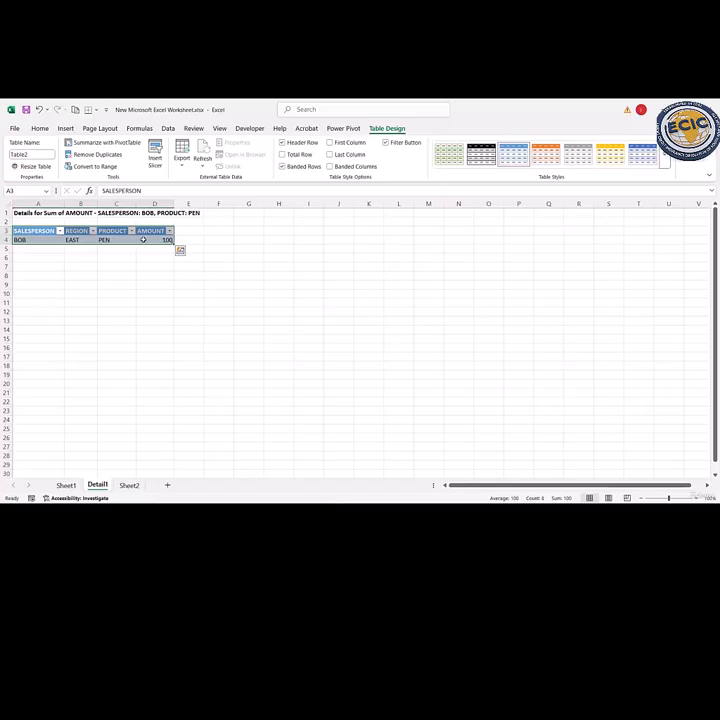
left_click(129, 485)
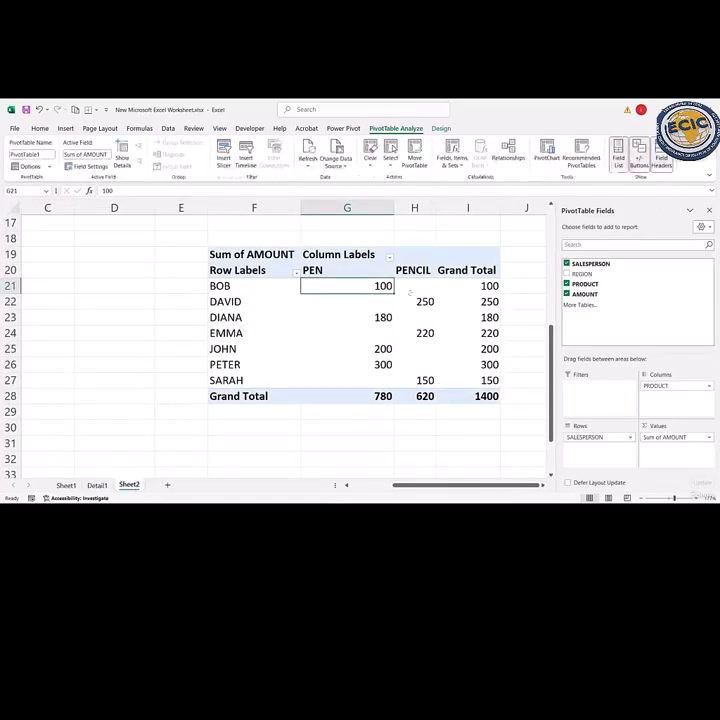
mouse_move(424, 304)
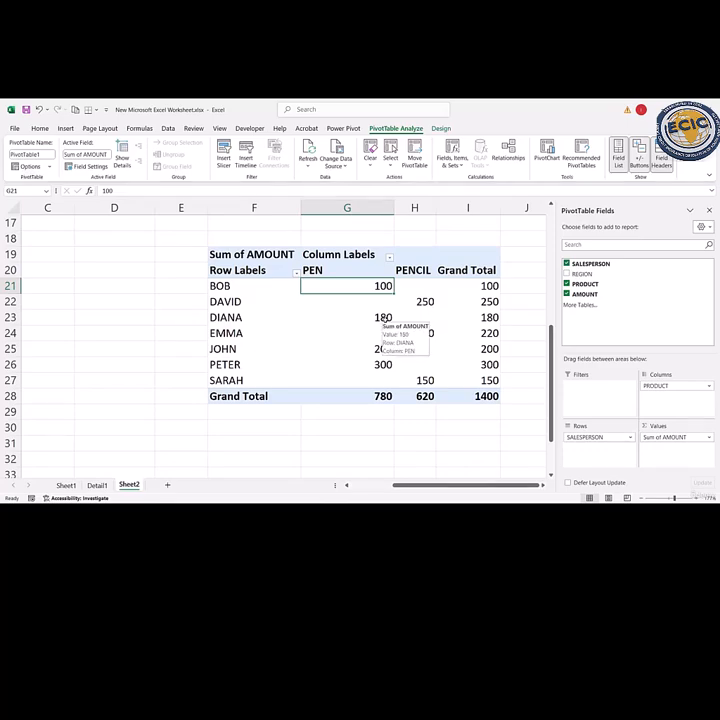
left_click(383, 318)
double_click(383, 318)
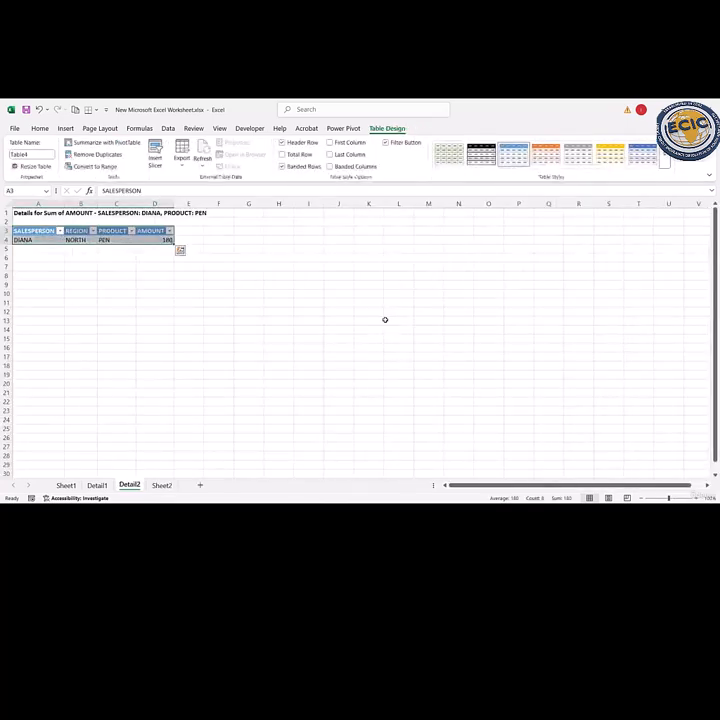
left_click(161, 485)
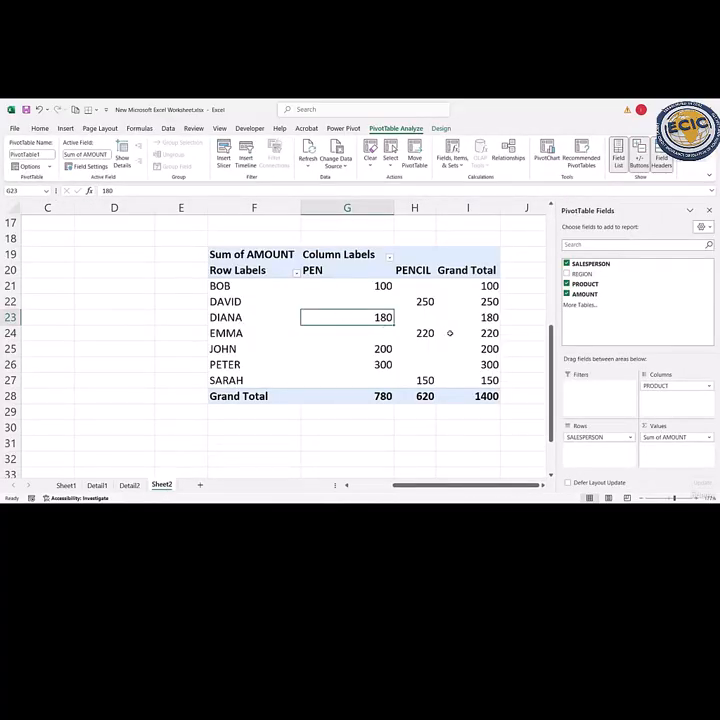
mouse_move(450, 333)
mouse_move(466, 391)
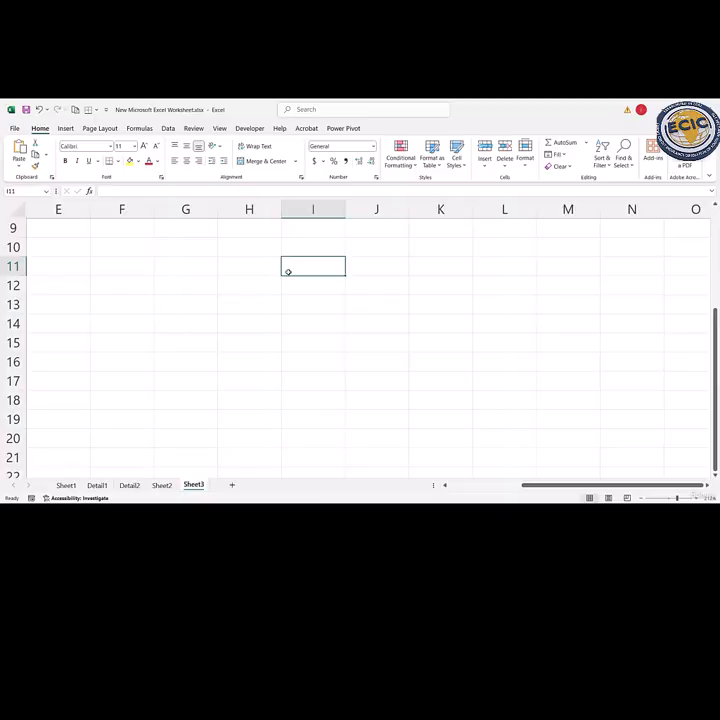
- Enter the title DATA VALIDATION in cell H10 of Sheet3
left_click(241, 246)
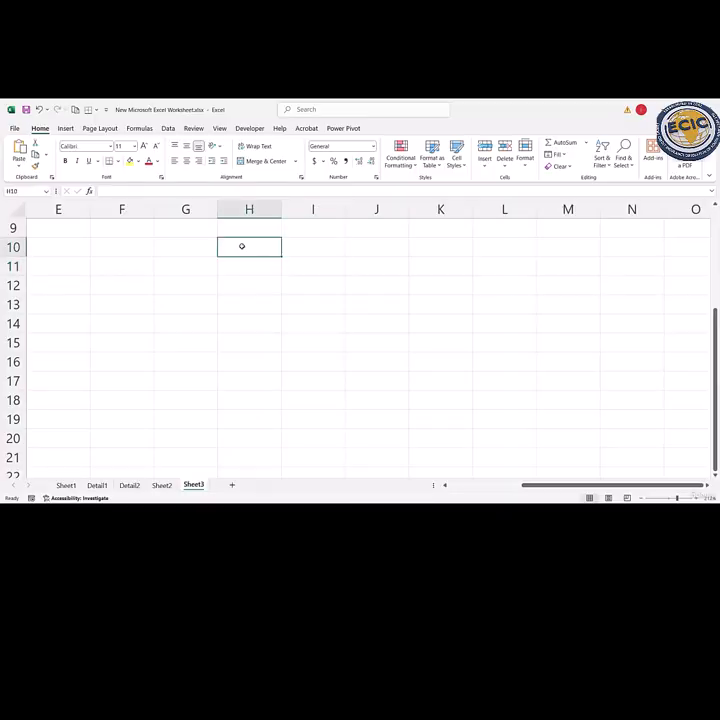
type("DATA ")
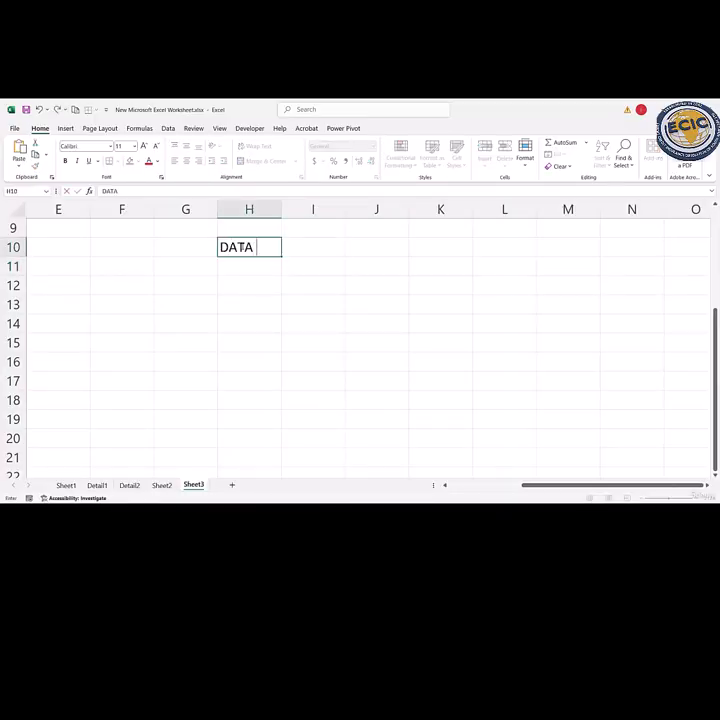
type("VALIDATION")
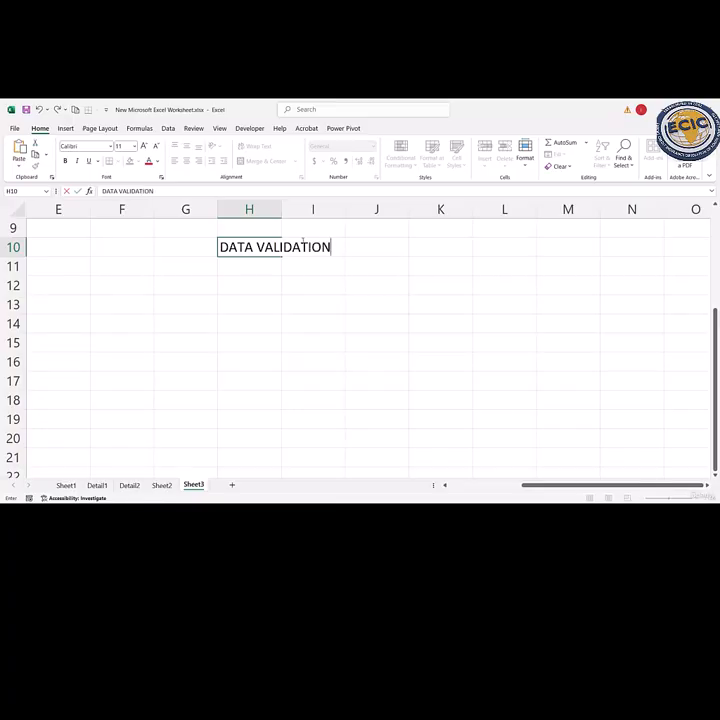
key("Return")
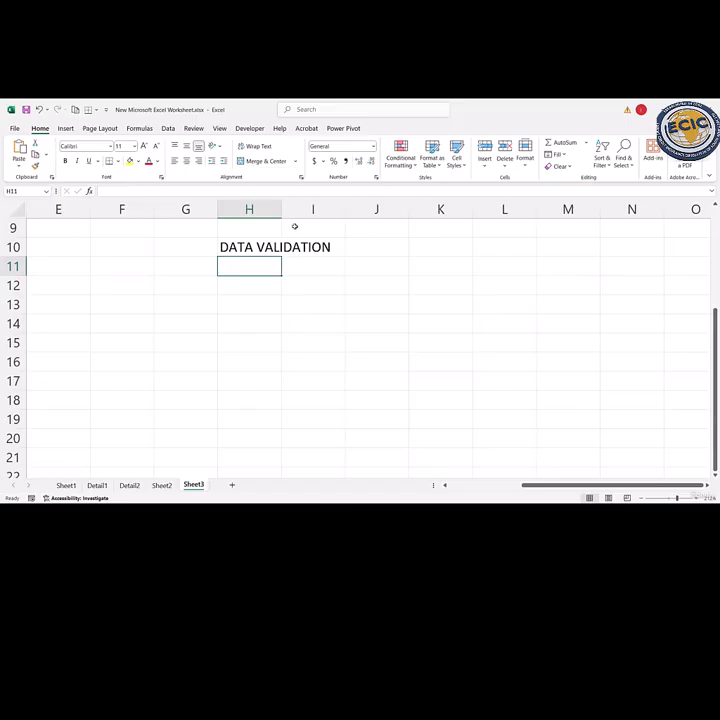
- Enter the headings NAME, AGE and DEPARTMENT in cells G13:I13 below the title
left_click(168, 128)
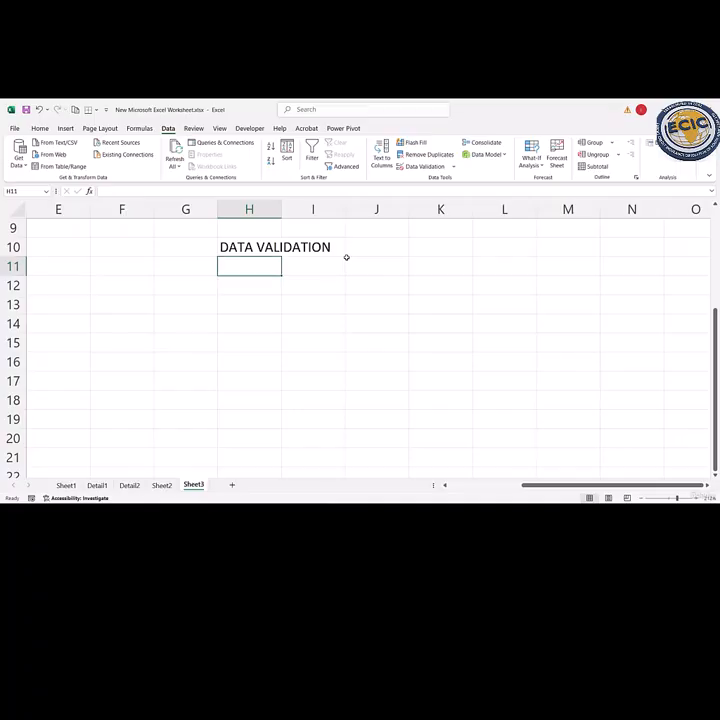
key("Home")
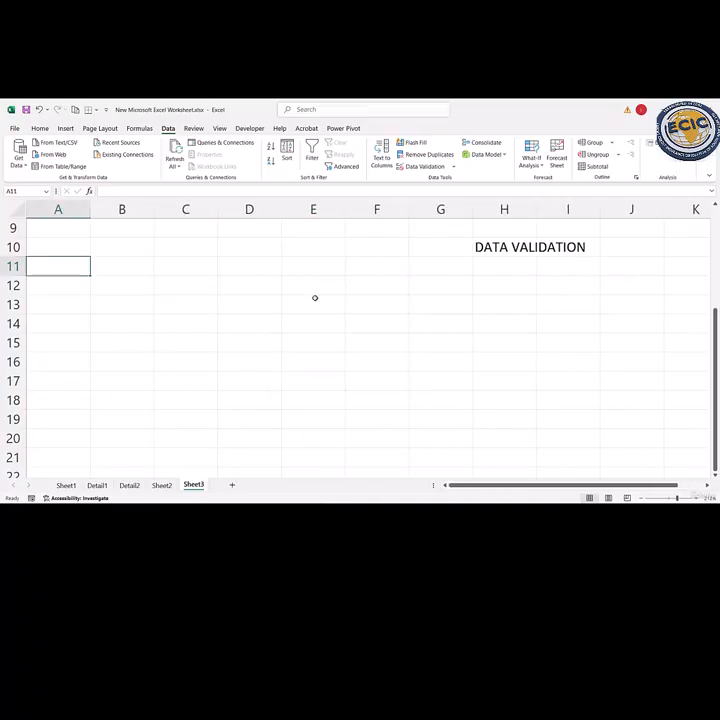
scroll(441, 297, "right", 3)
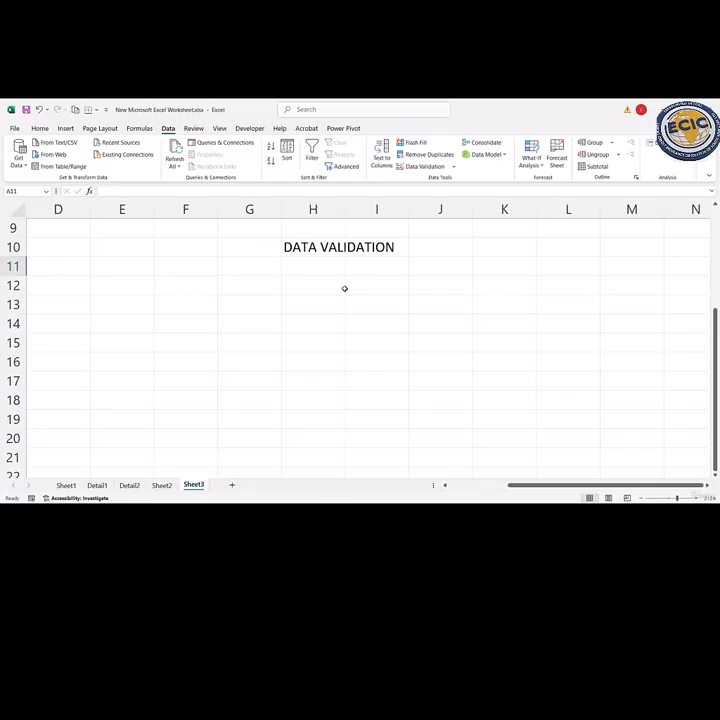
left_click(238, 301)
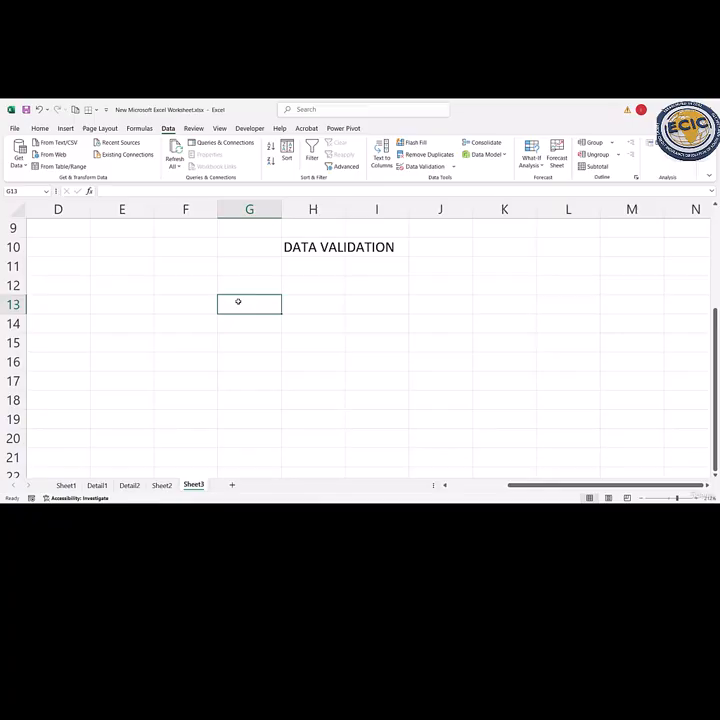
type("NAME")
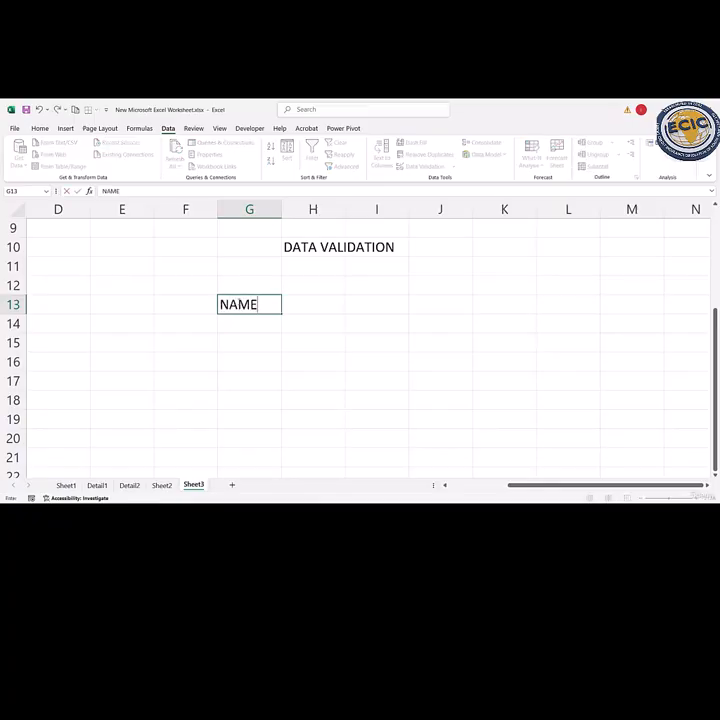
key("Tab")
type("AGE")
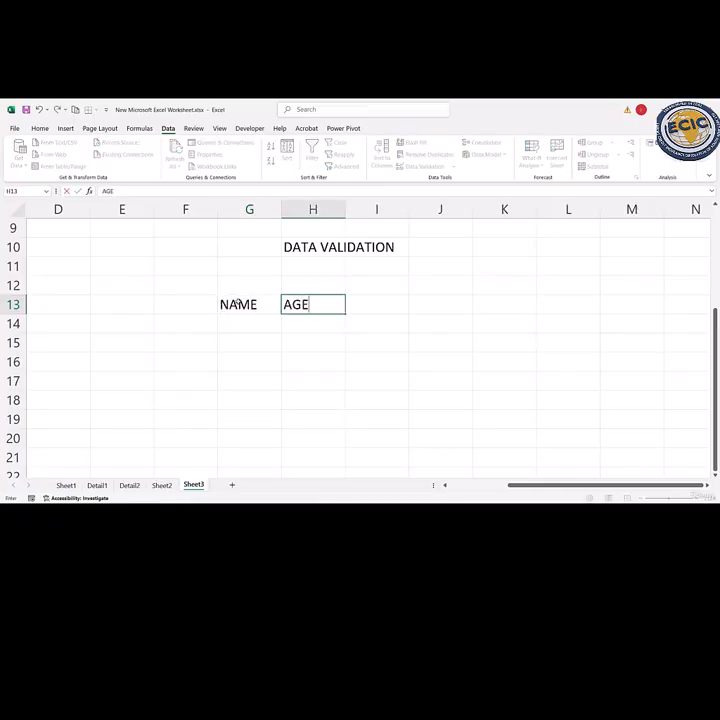
key("Tab")
type("DEPARTMENT")
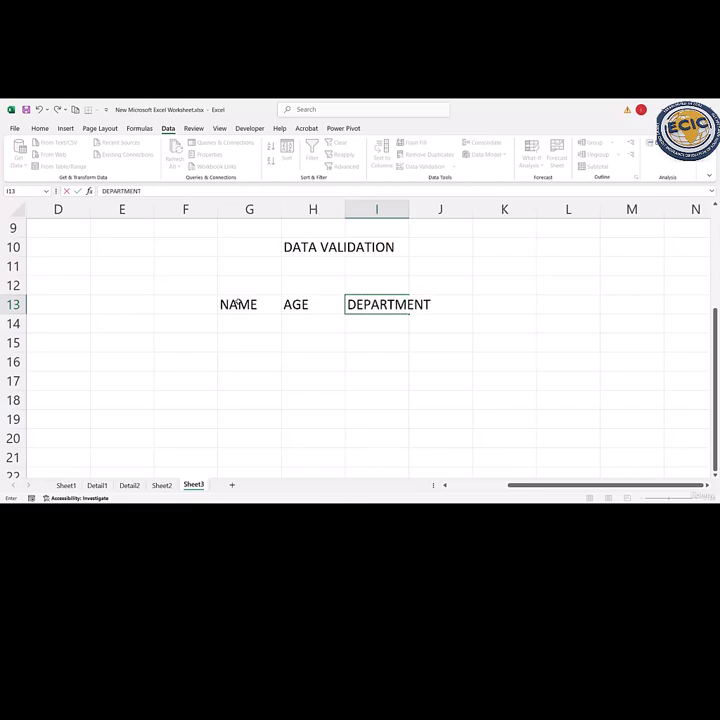
key("Return")
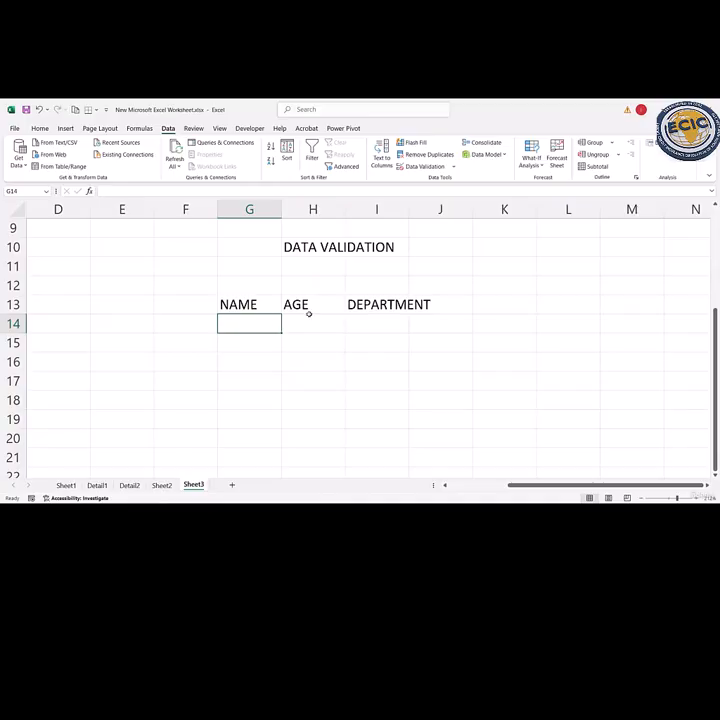
- Convert the range G13:I14 into an Excel table with headers
left_click(390, 323)
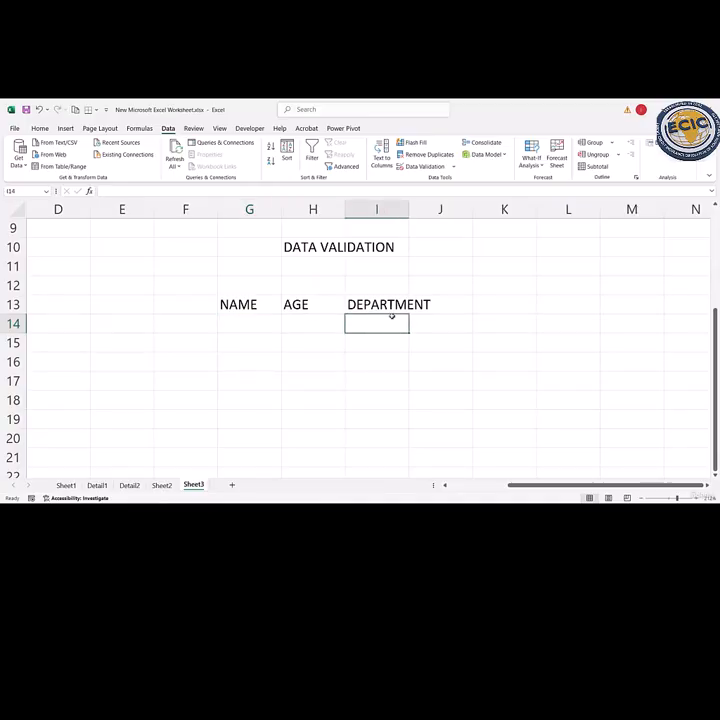
left_click_drag(232, 302, 378, 325)
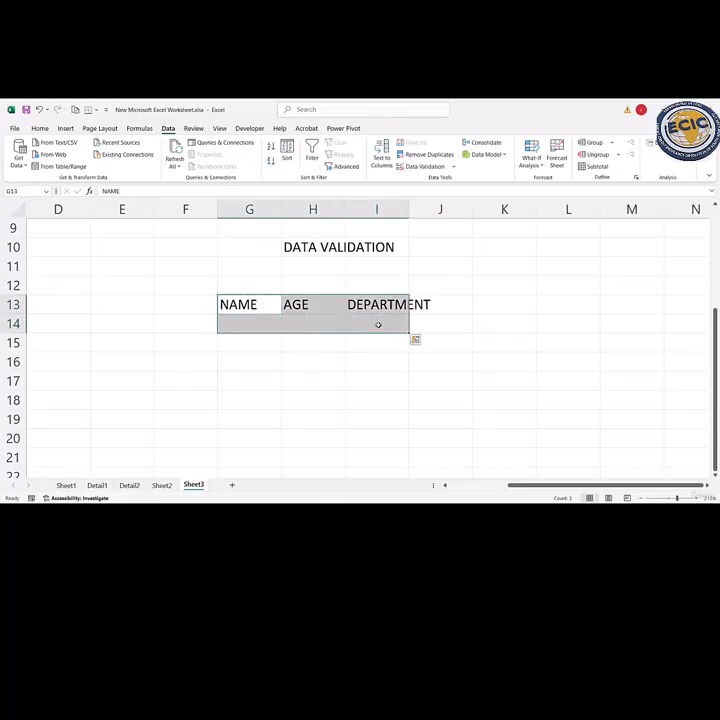
key("ctrl+t")
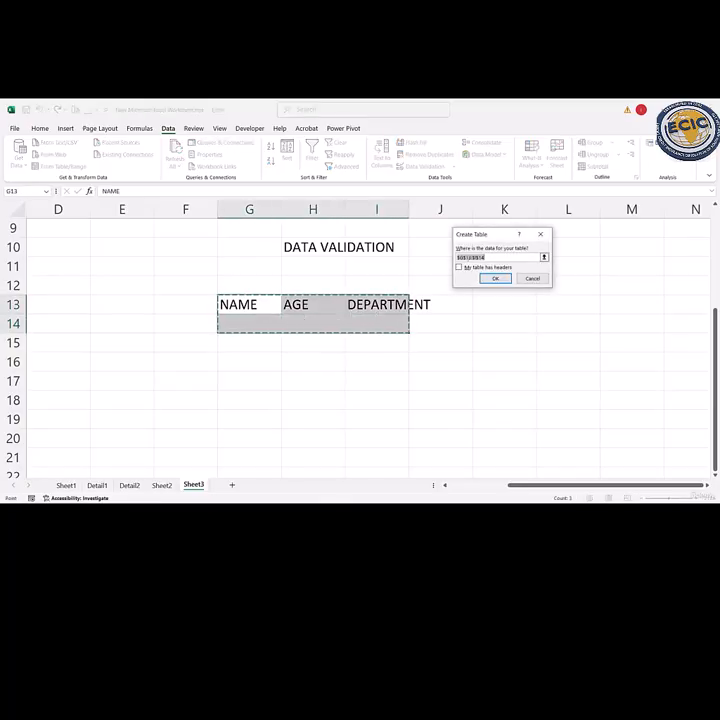
left_click(459, 267)
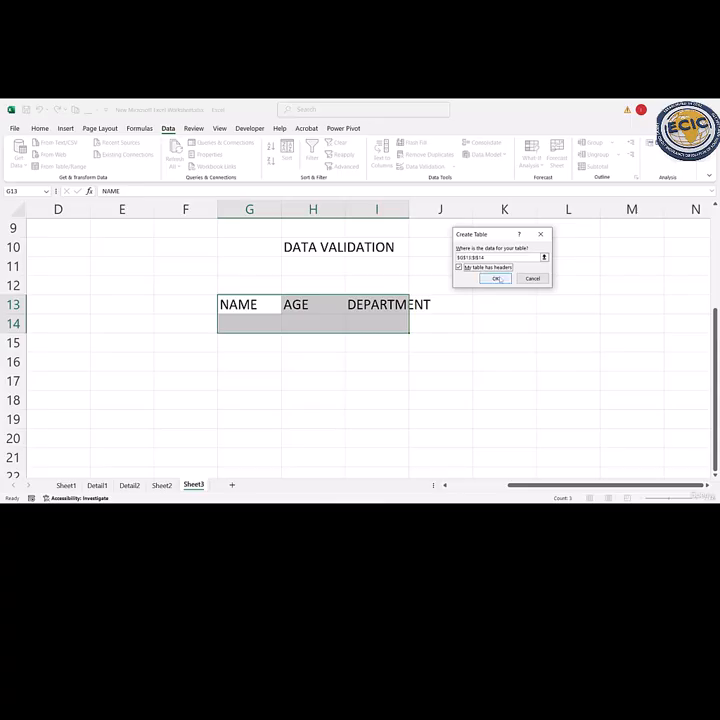
left_click(497, 279)
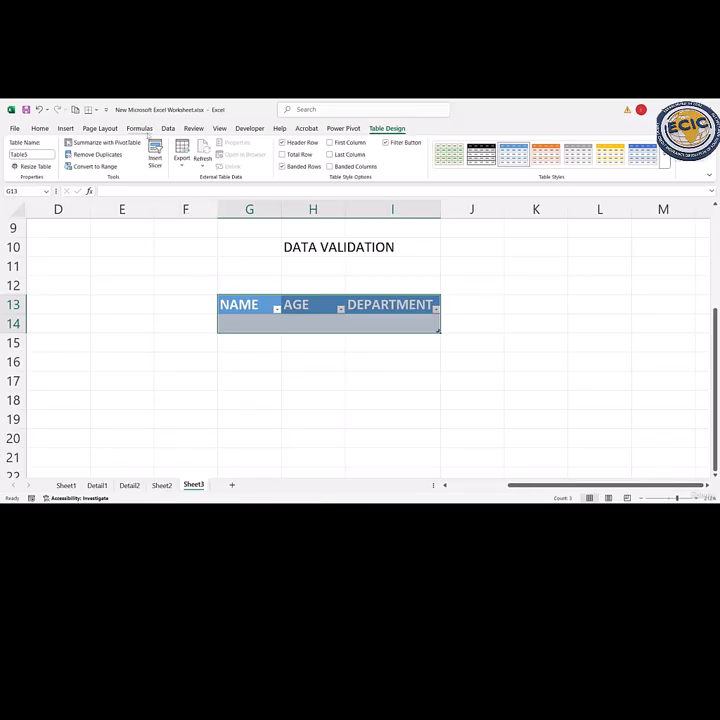
- Add a data validation rule to the AGE cell H14 allowing only whole numbers between 18 and 60
left_click(168, 128)
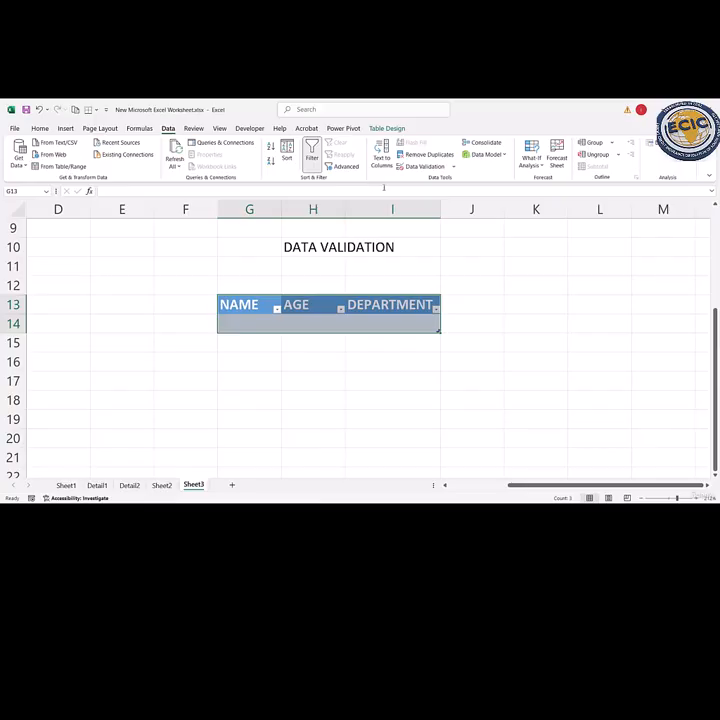
left_click(454, 168)
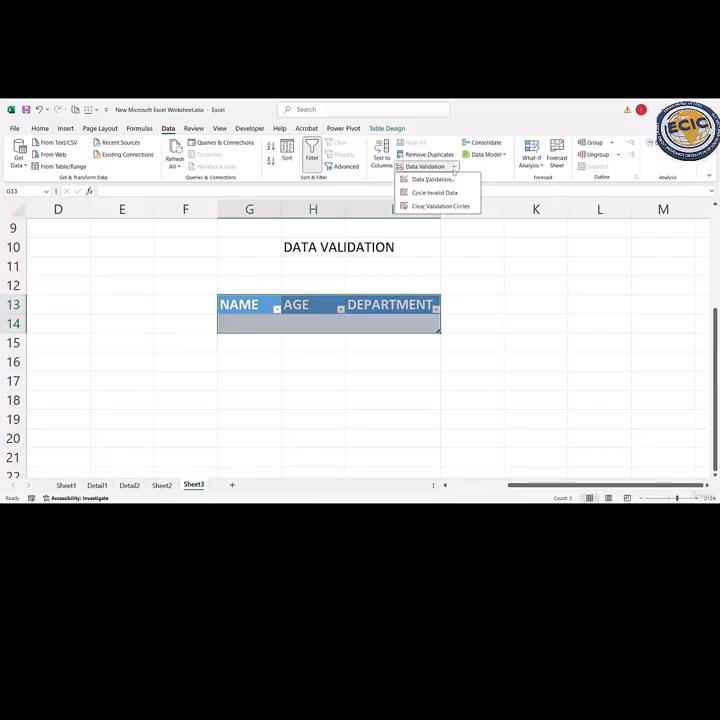
left_click(454, 172)
left_click(320, 320)
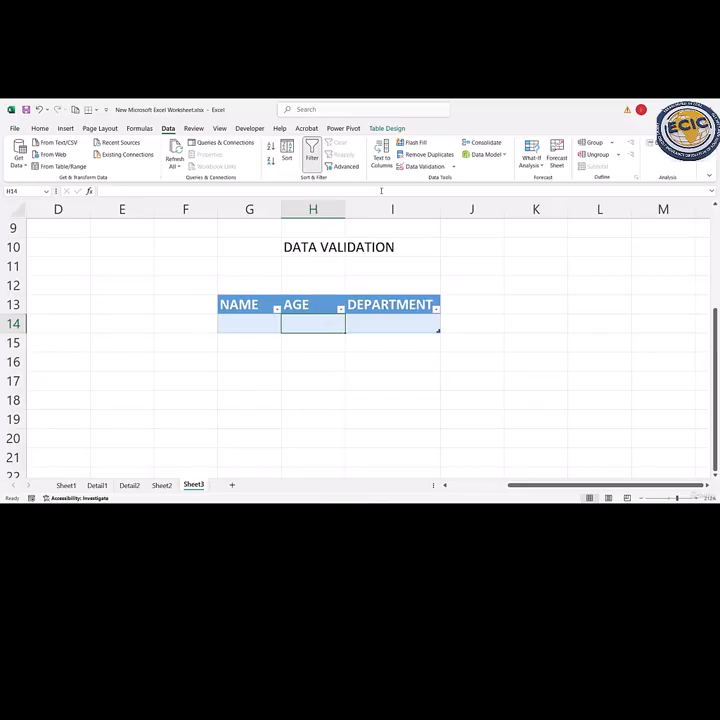
left_click(454, 169)
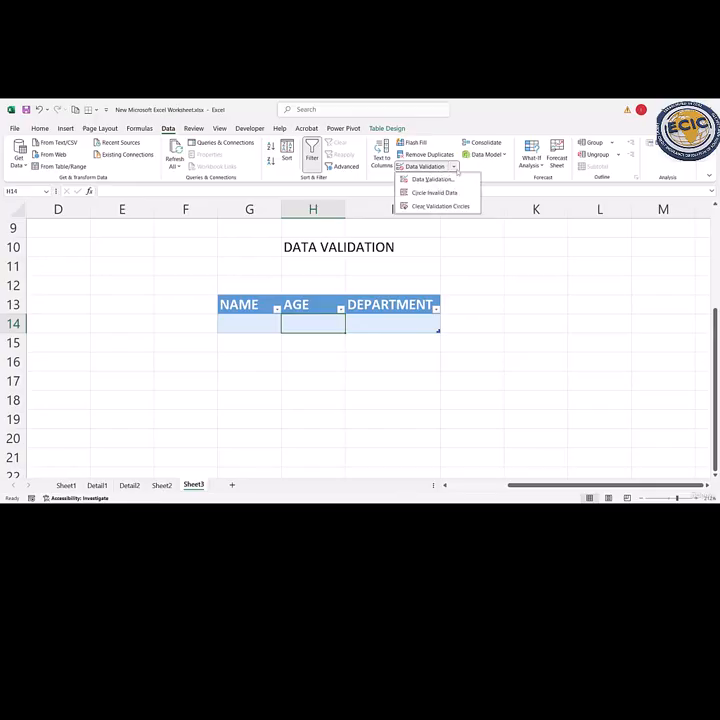
left_click(452, 184)
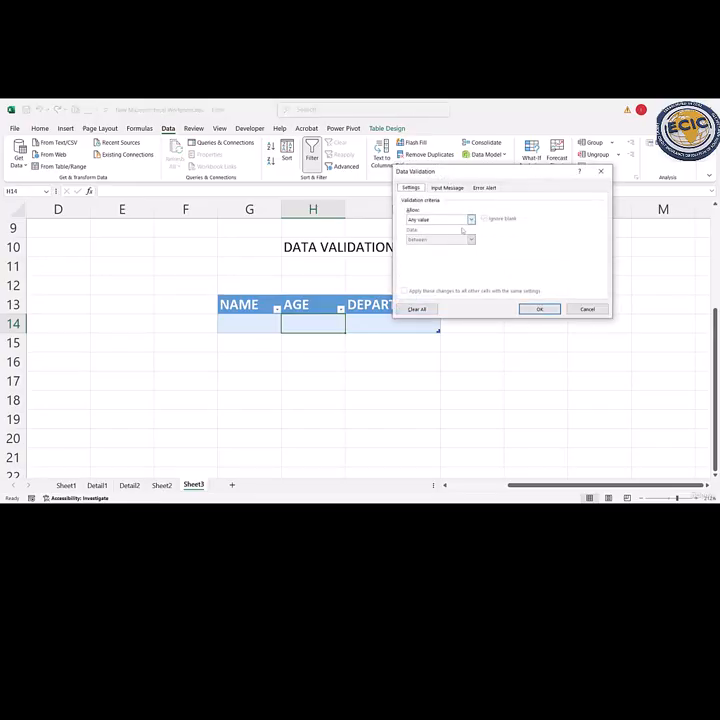
left_click(468, 219)
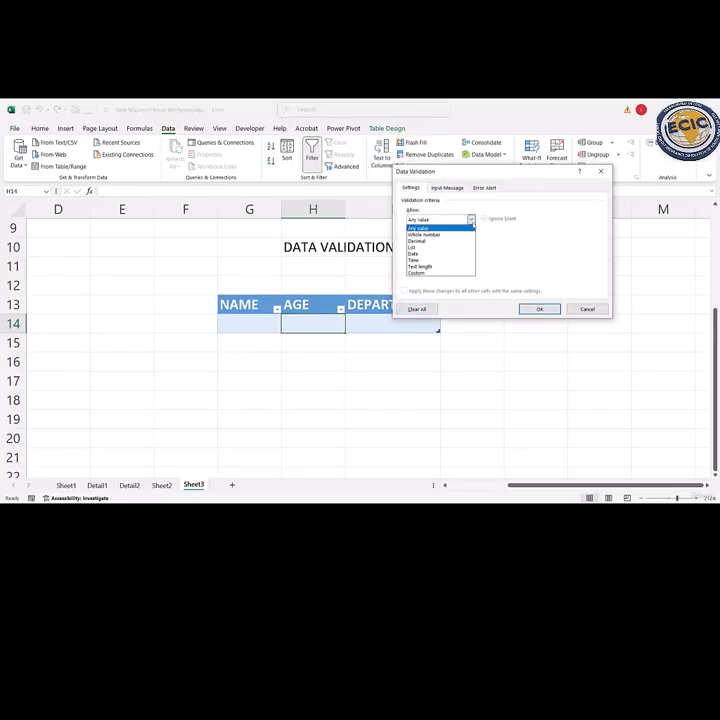
left_click(436, 236)
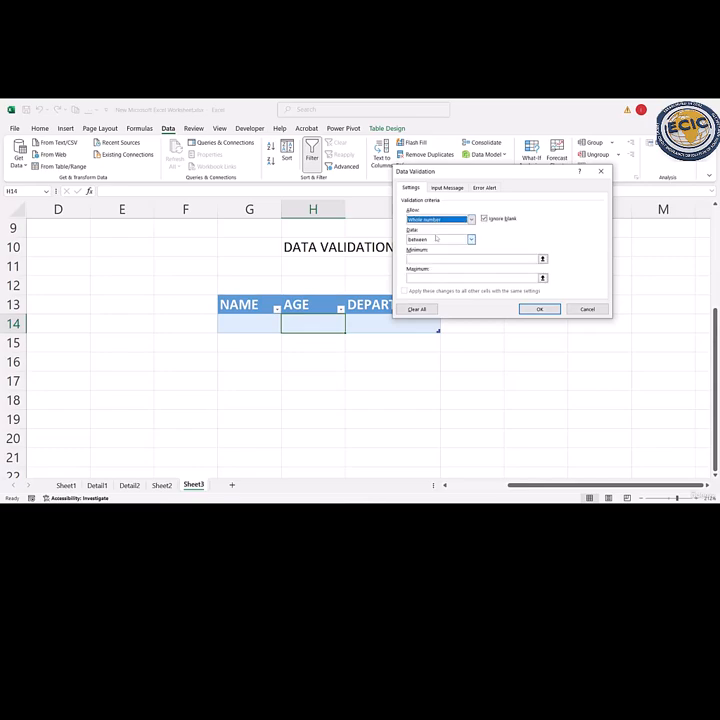
left_click(426, 259)
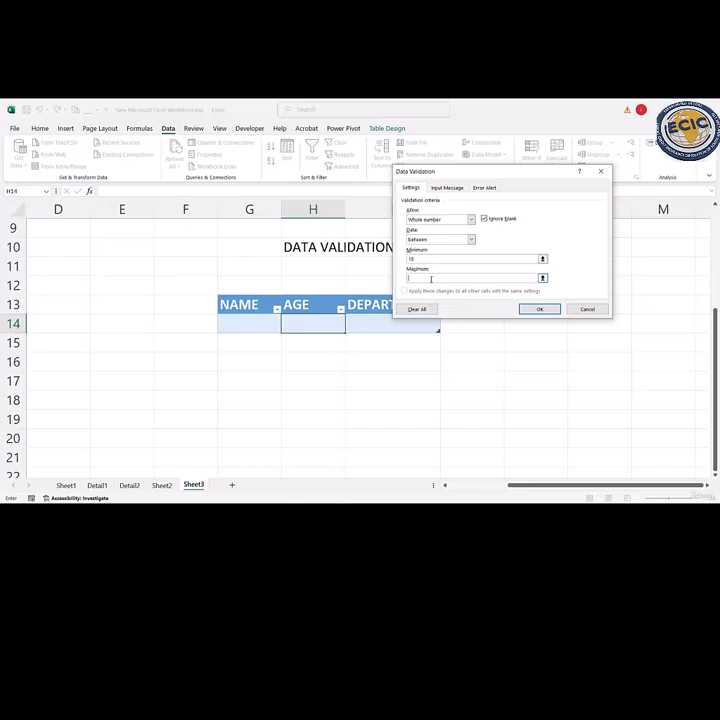
left_click(431, 279)
type("60")
left_click(539, 309)
- Try to enter the age 75 in H14 to test the validation rule, and cancel the entry
left_click(362, 359)
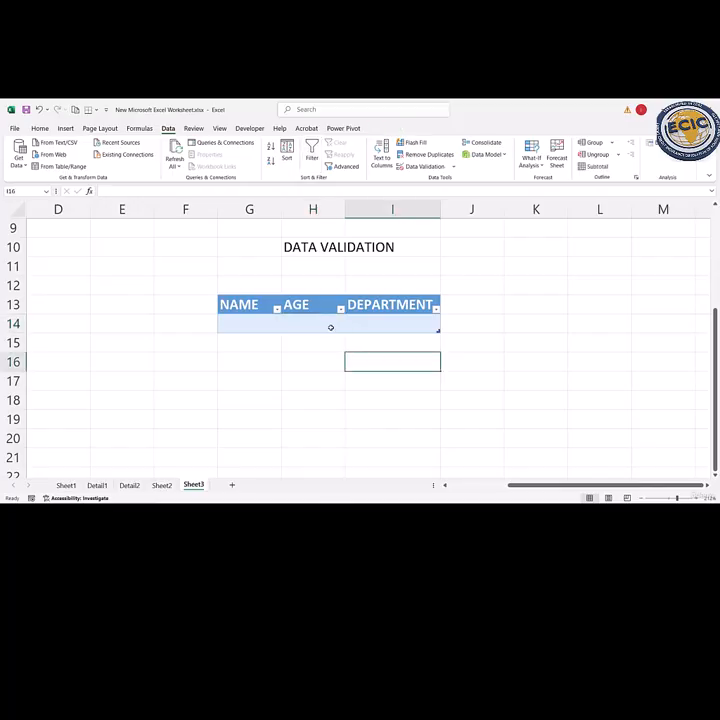
left_click(330, 327)
double_click(330, 327)
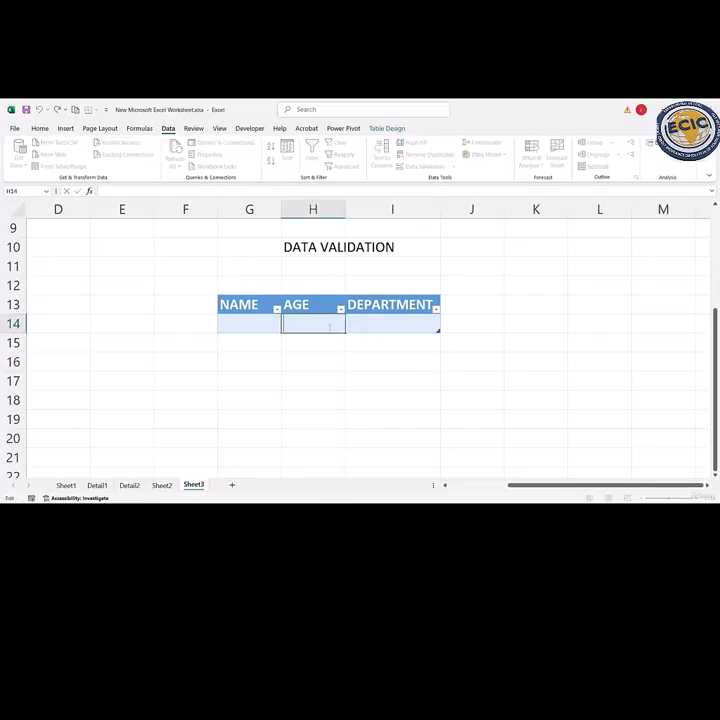
type("75")
key("Return")
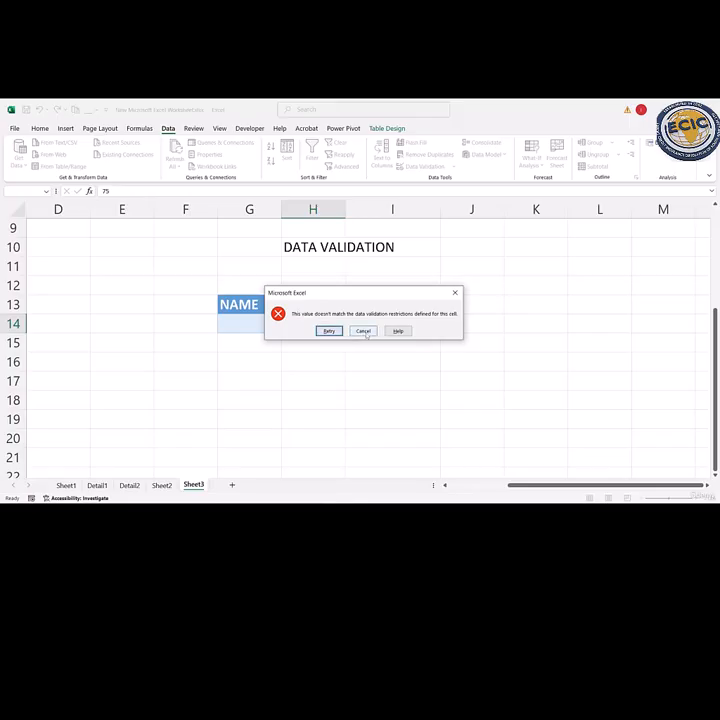
left_click(363, 331)
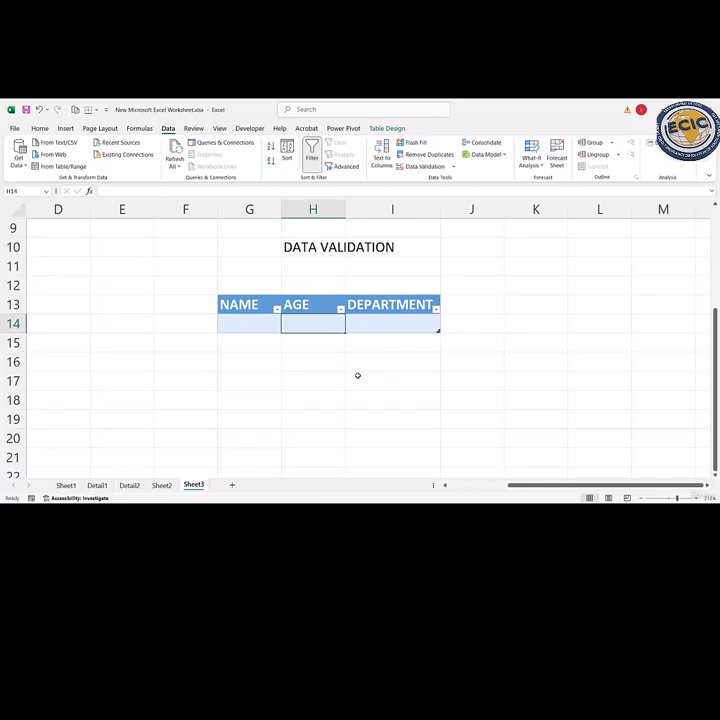
left_click(252, 315)
left_click_drag(341, 325, 389, 327)
left_click(389, 327)
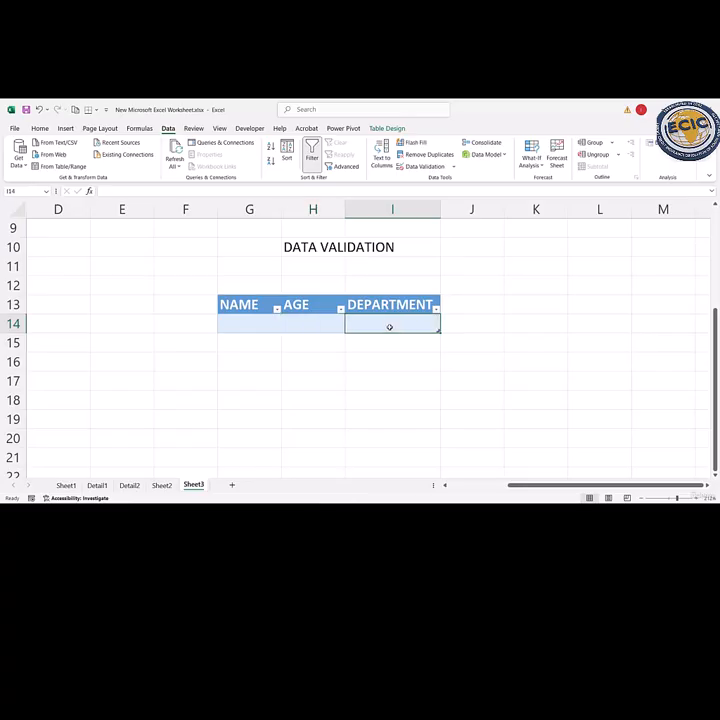
- Try to enter the age 78 in H14 and clear the entry through the retry option
left_click(300, 324)
double_click(300, 324)
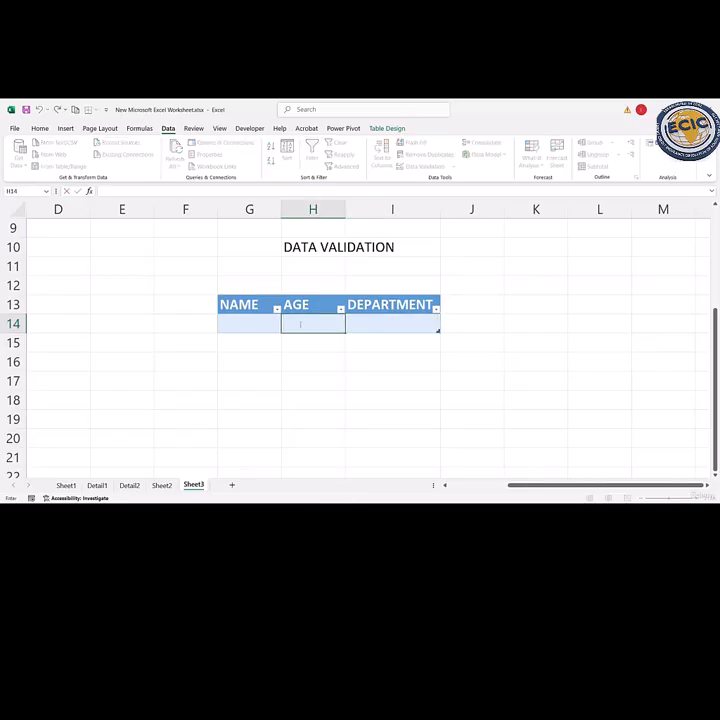
type("78")
key("Return")
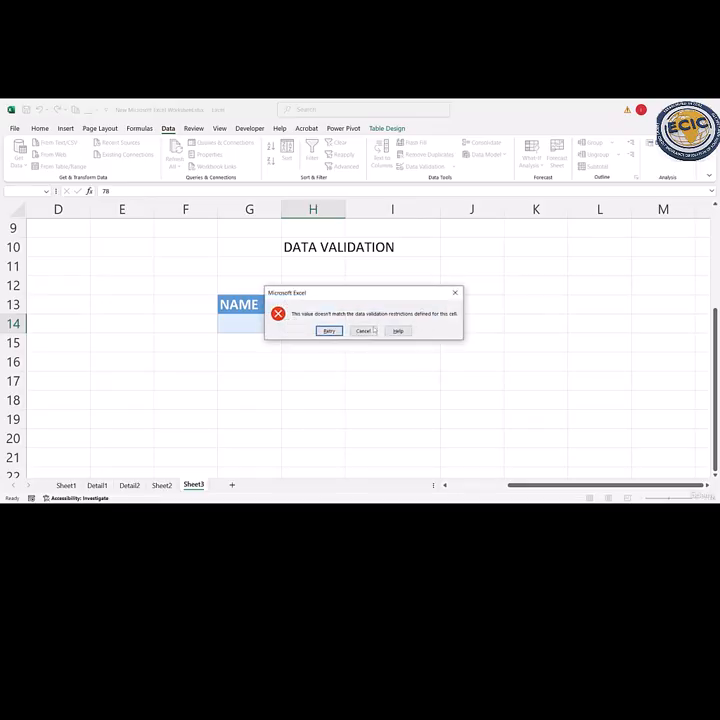
left_click(330, 331)
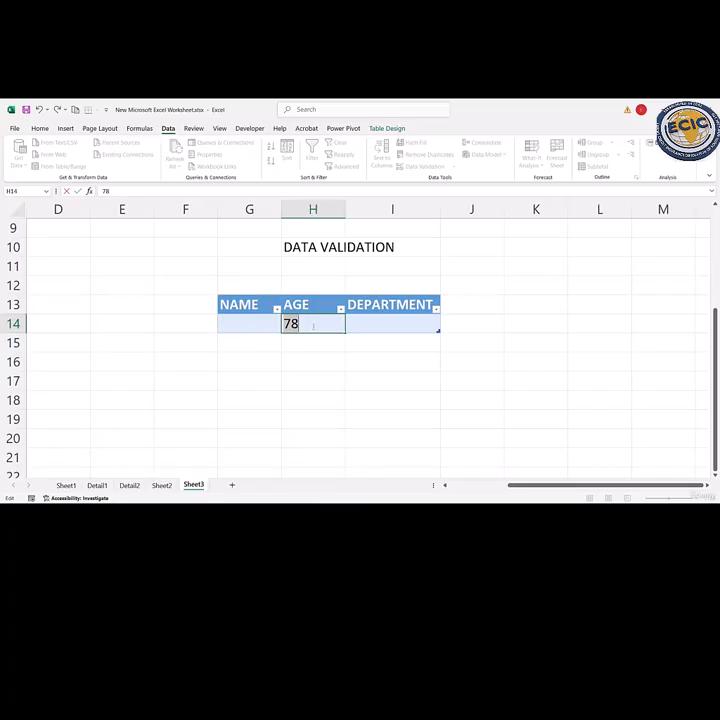
key("BackSpace")
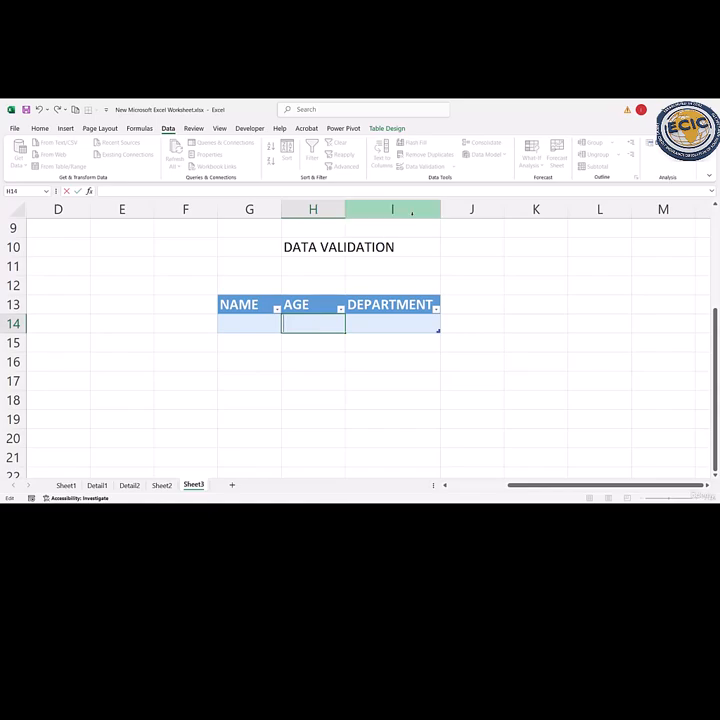
left_click(304, 287)
- Give H14's validation rule a Stop error alert titled INVALID with the error message INPUT 18-60
left_click(313, 323)
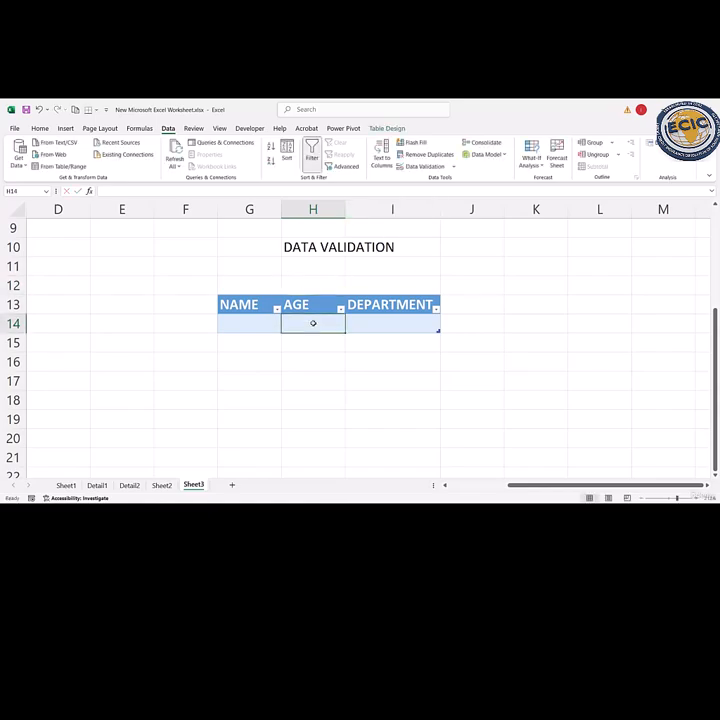
left_click(432, 166)
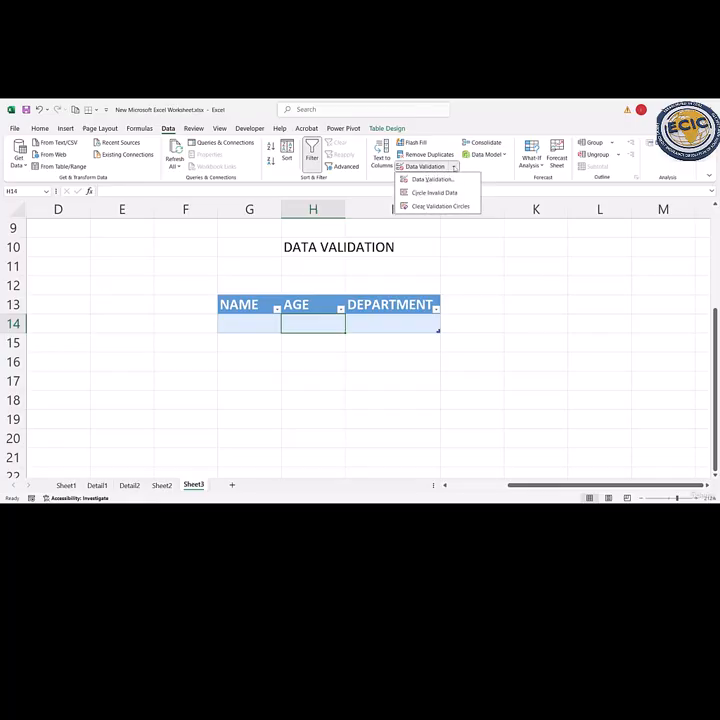
left_click(433, 180)
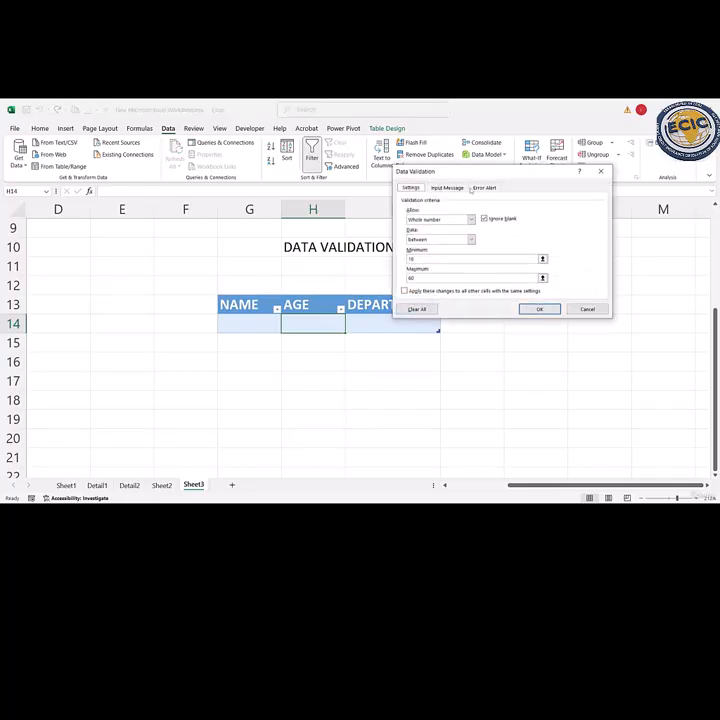
left_click(485, 188)
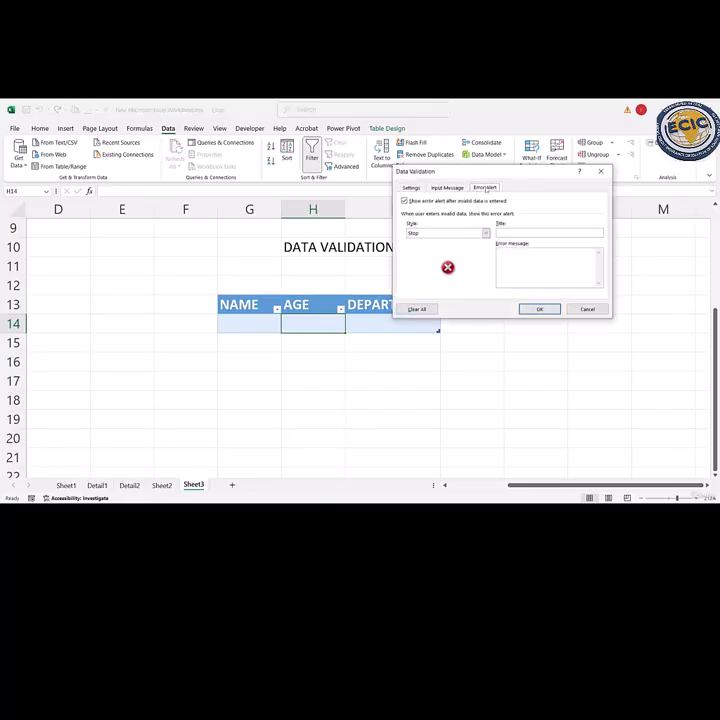
left_click(523, 232)
left_click(528, 258)
key("BackSpace")
key("BackSpace")
left_click(539, 308)
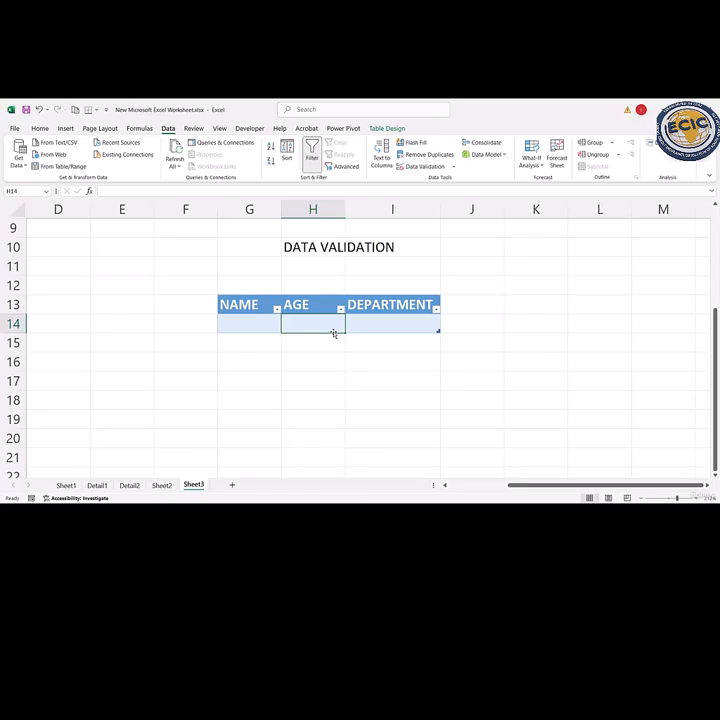
- Try to enter the age 90 in H14 to test the custom error alert, and choose to retry
type("90")
key("Return")
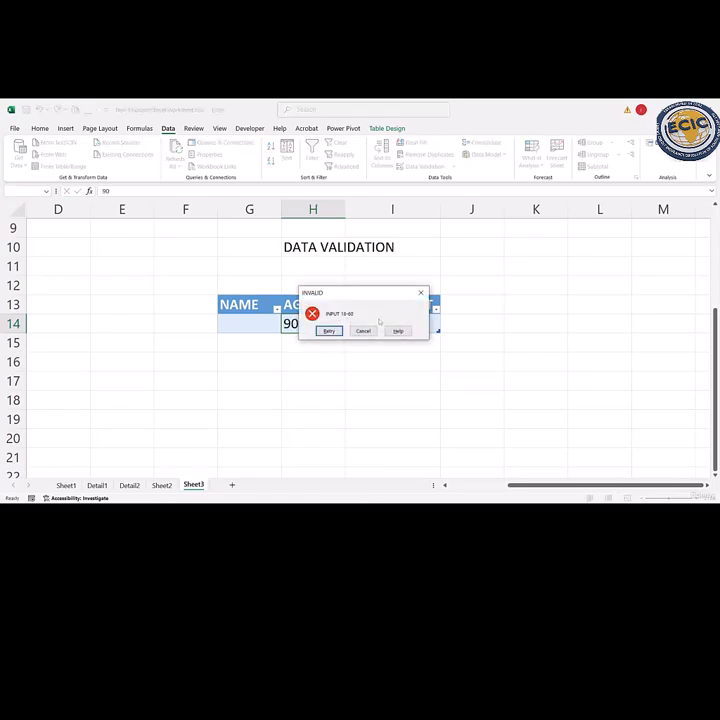
left_click(328, 331)
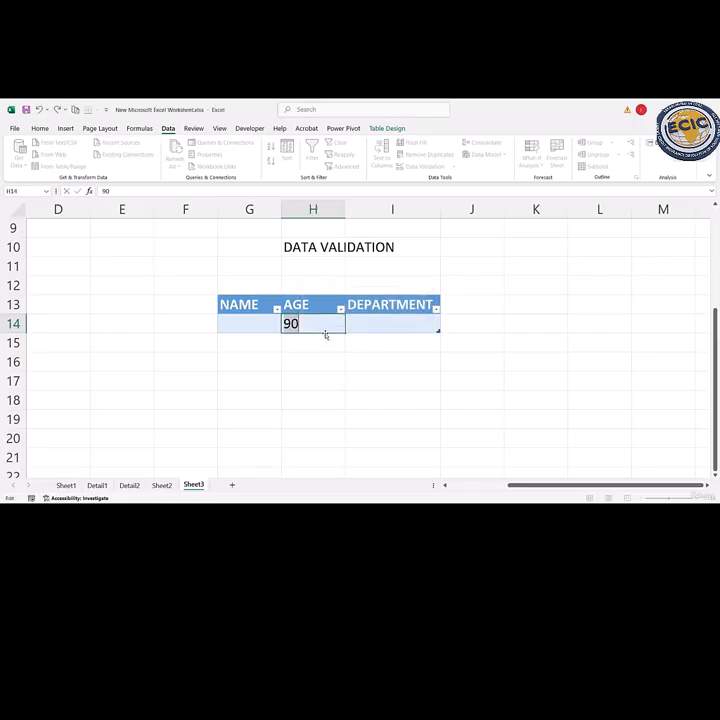
- Replace the out-of-range age in H14 with 45
key("Delete")
type("45")
key("Return")
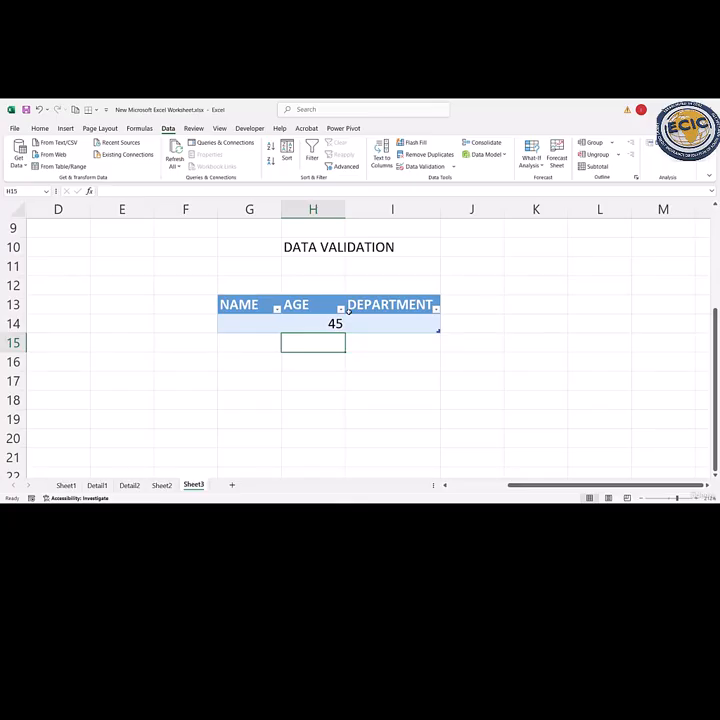
- Add list data validation to the DEPARTMENT cell I14 with the source entries HR, IT, SALES
left_click(400, 320)
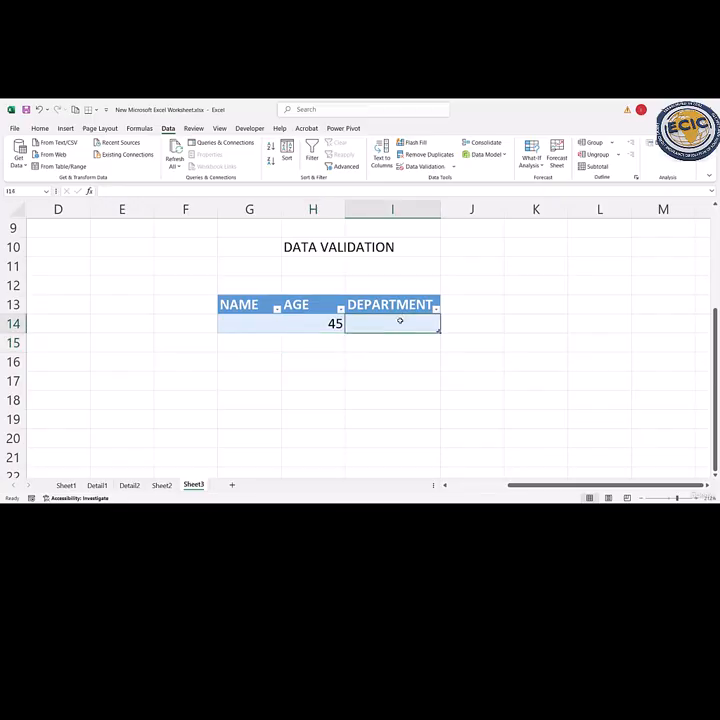
left_click(454, 167)
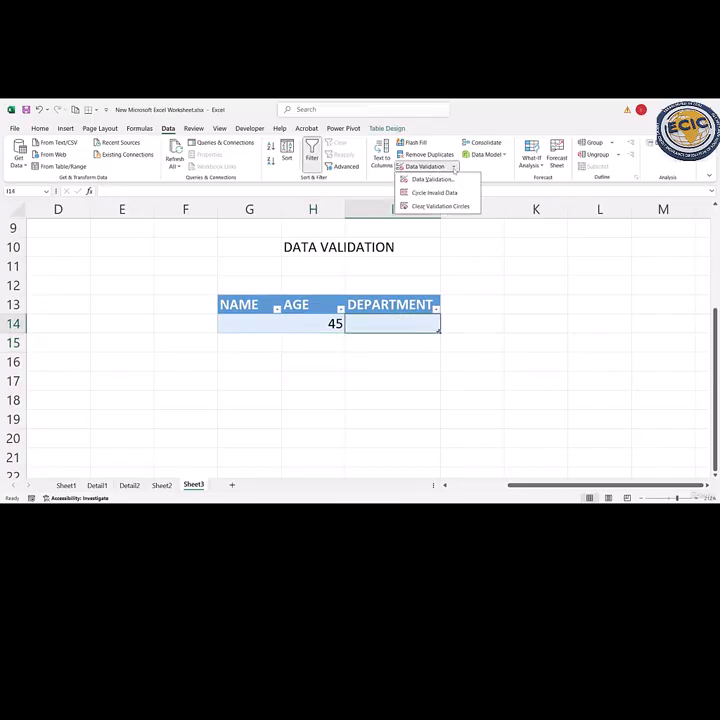
left_click(432, 179)
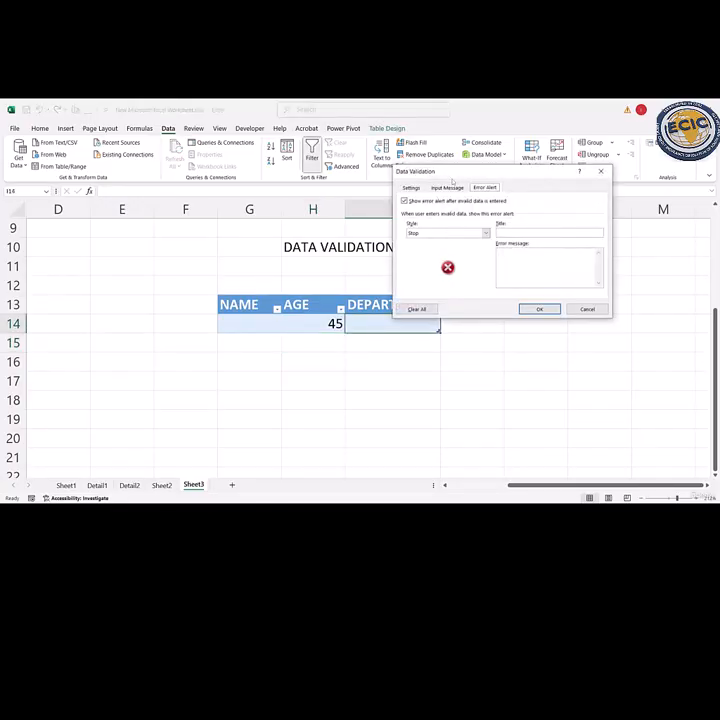
left_click(410, 187)
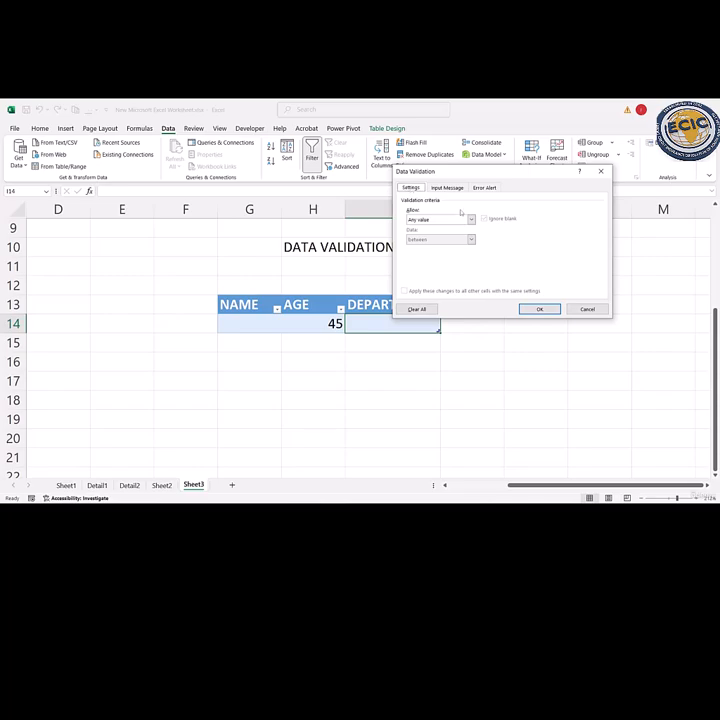
left_click(471, 219)
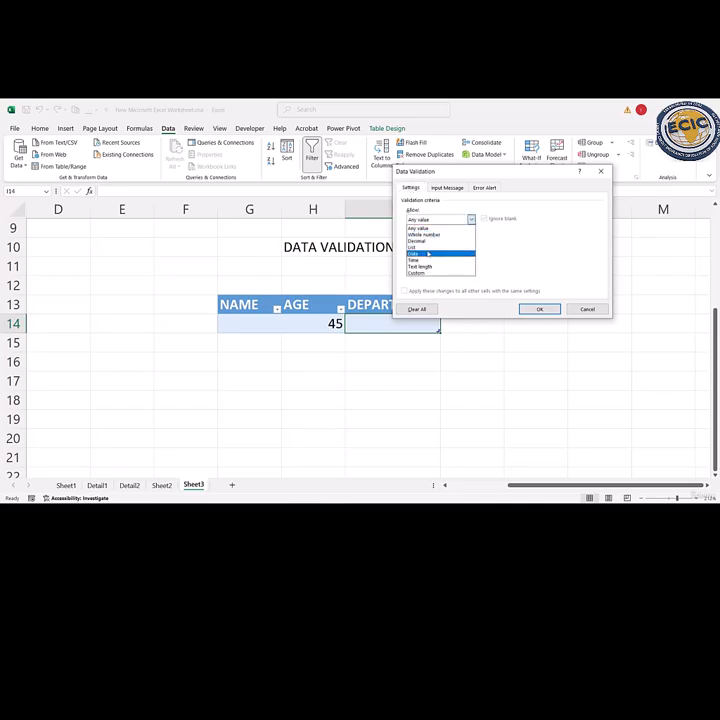
left_click(424, 248)
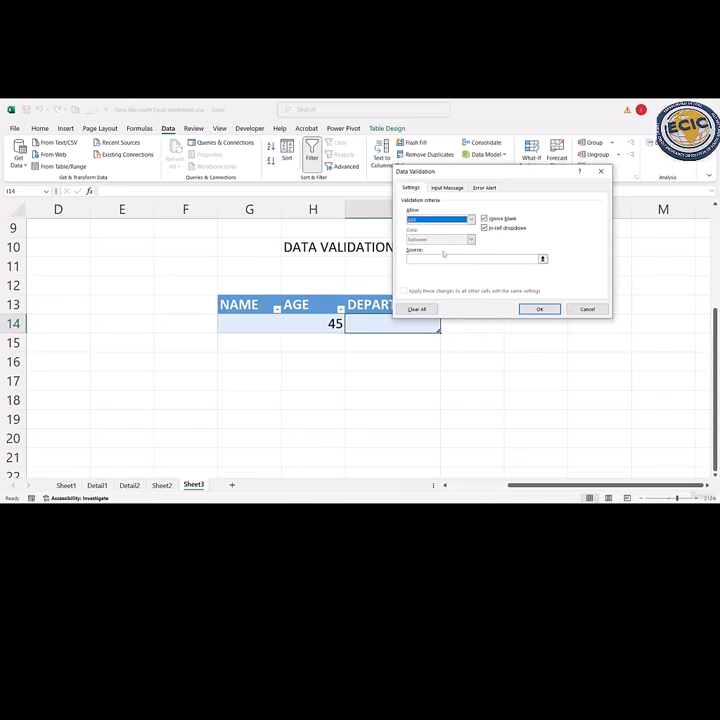
left_click(430, 257)
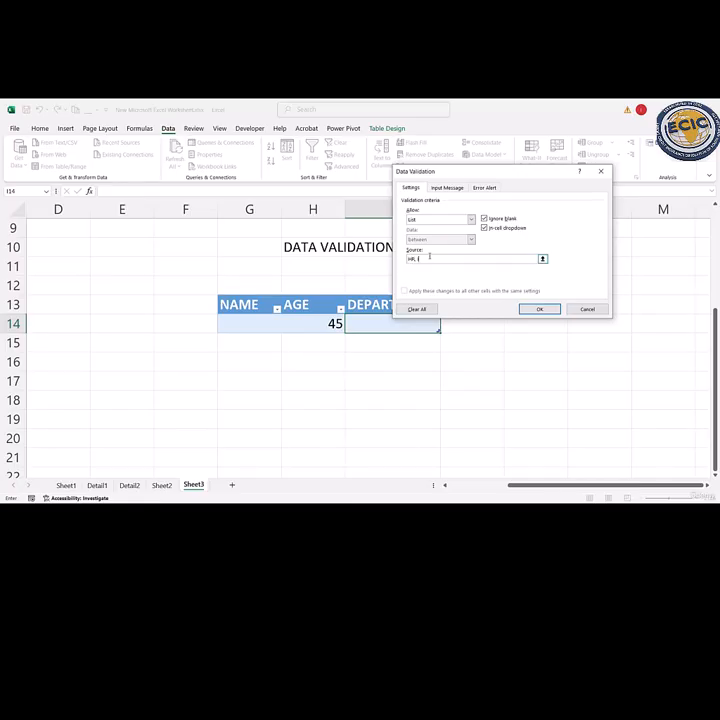
type("HR, IT, SALES")
left_click(540, 309)
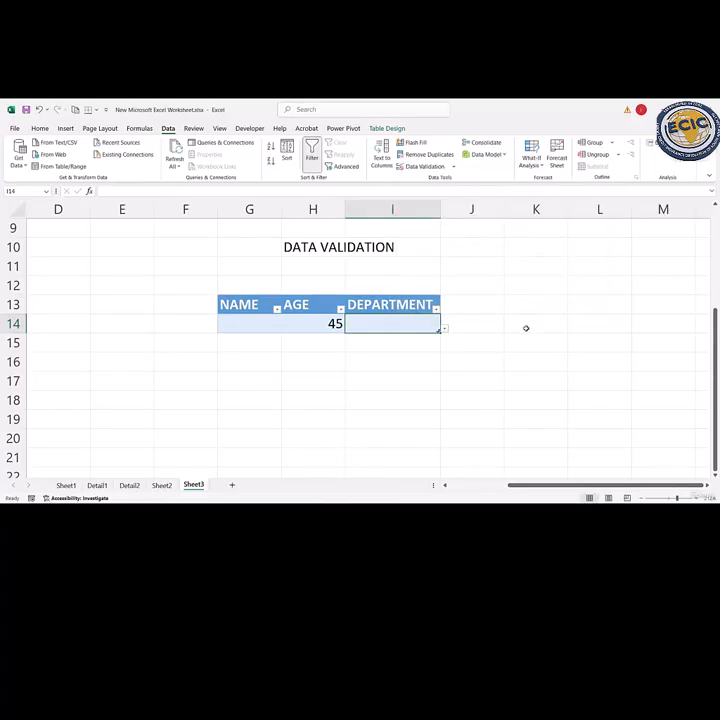
- Select SALES from the drop-down list in the DEPARTMENT cell I14, and recheck the list's options
left_click(442, 329)
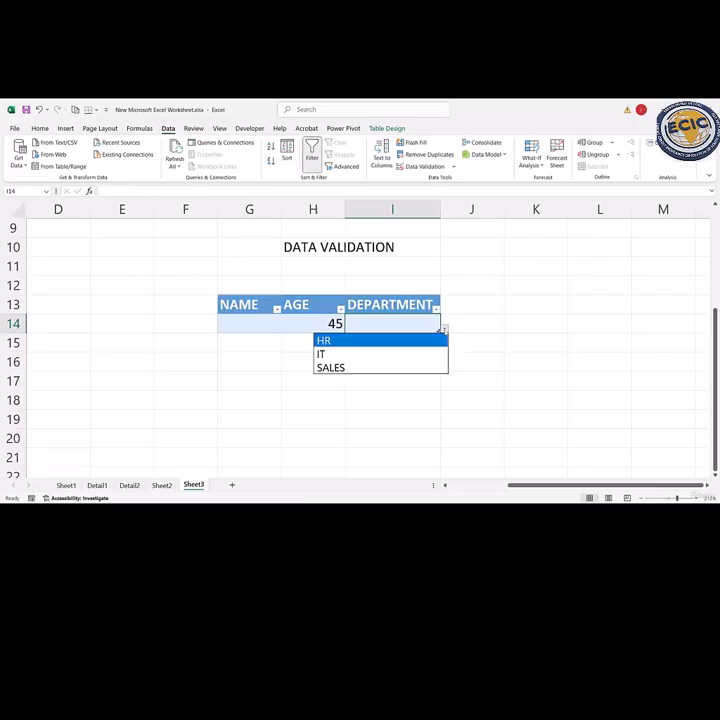
left_click(366, 366)
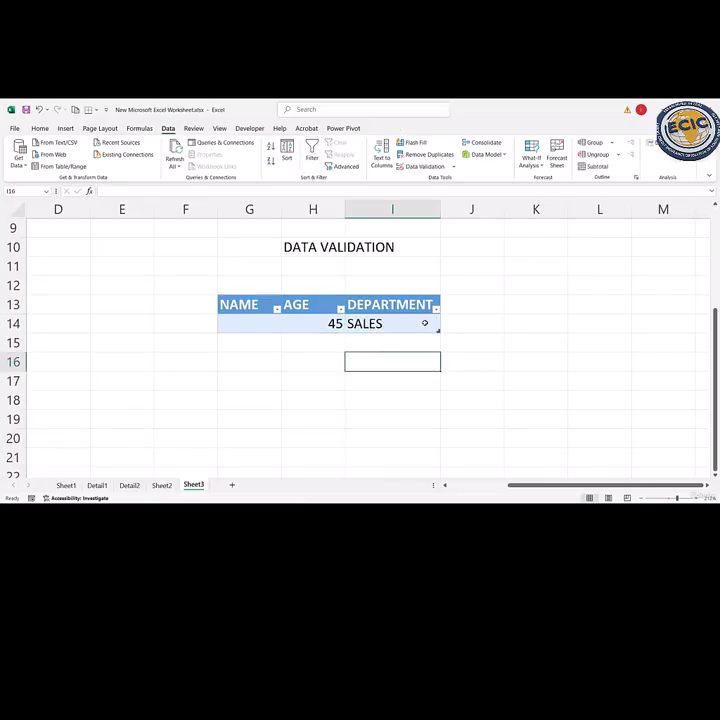
mouse_move(426, 329)
left_mouse_down()
mouse_move(457, 326)
mouse_move(418, 326)
left_mouse_up()
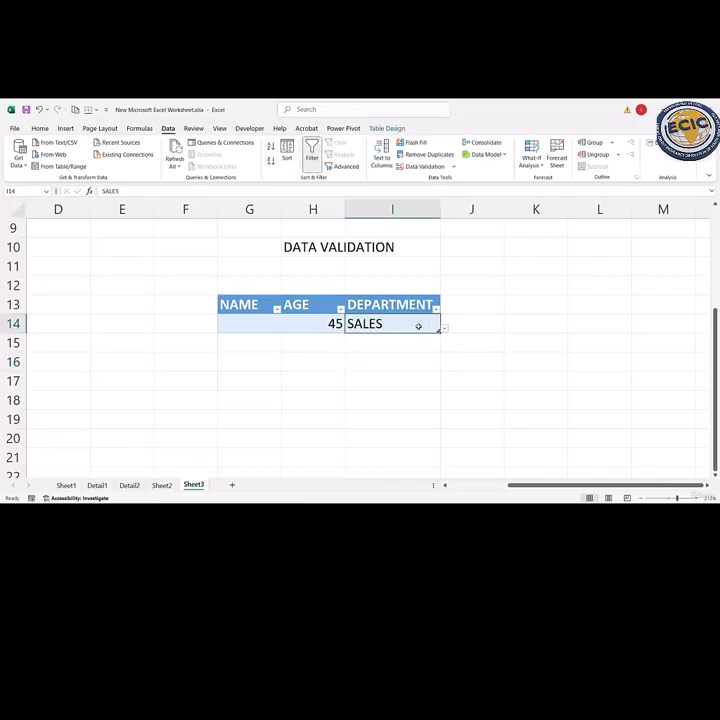
left_click(443, 330)
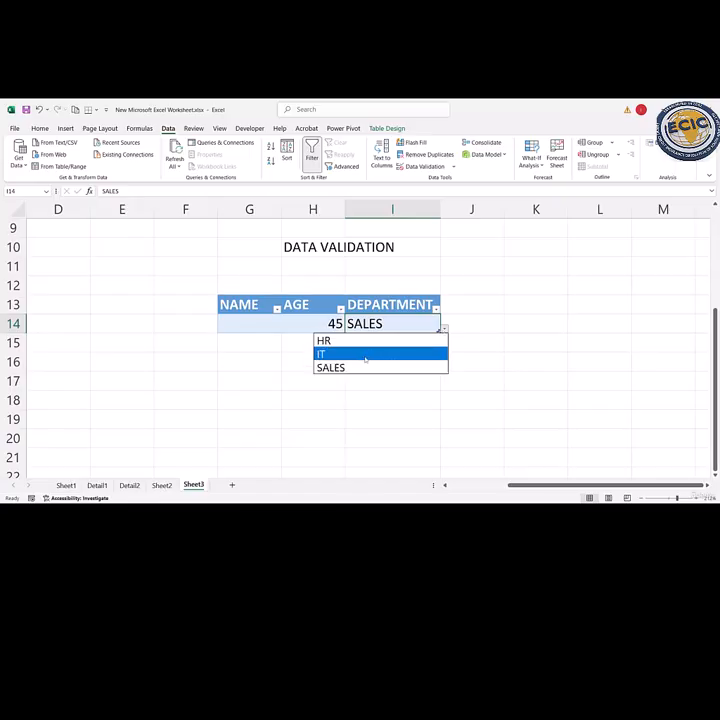
key("Escape")
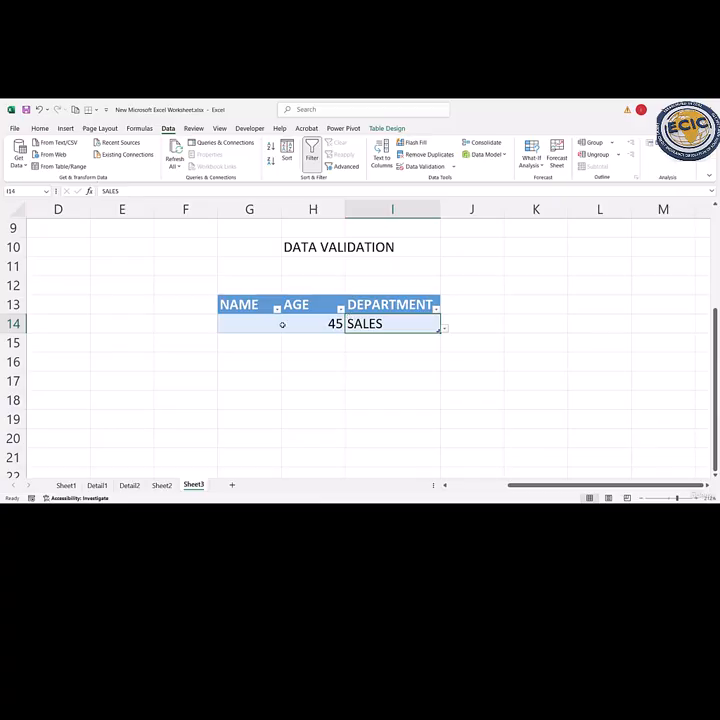
- Add text length data validation to the NAME cell G14, allowing between 5 and 7 characters
double_click(252, 327)
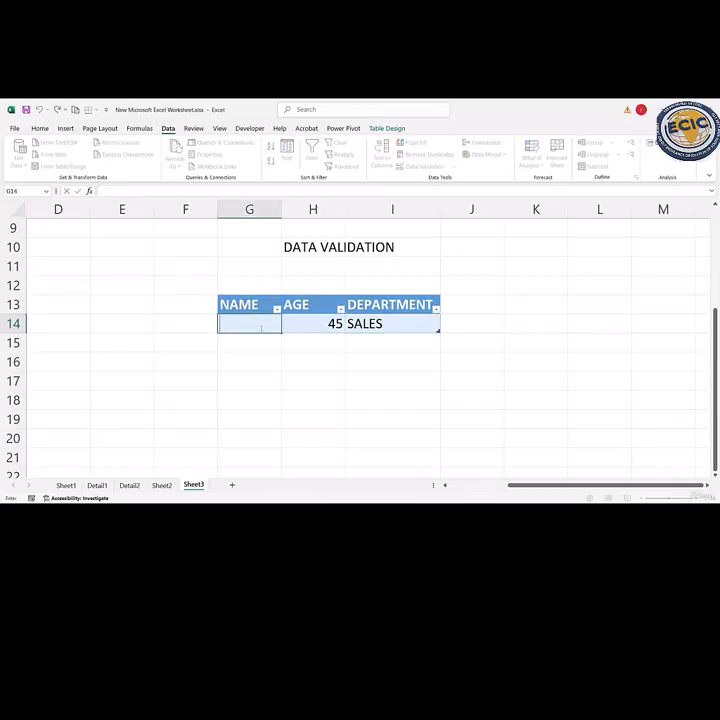
left_click(262, 264)
left_click(250, 323)
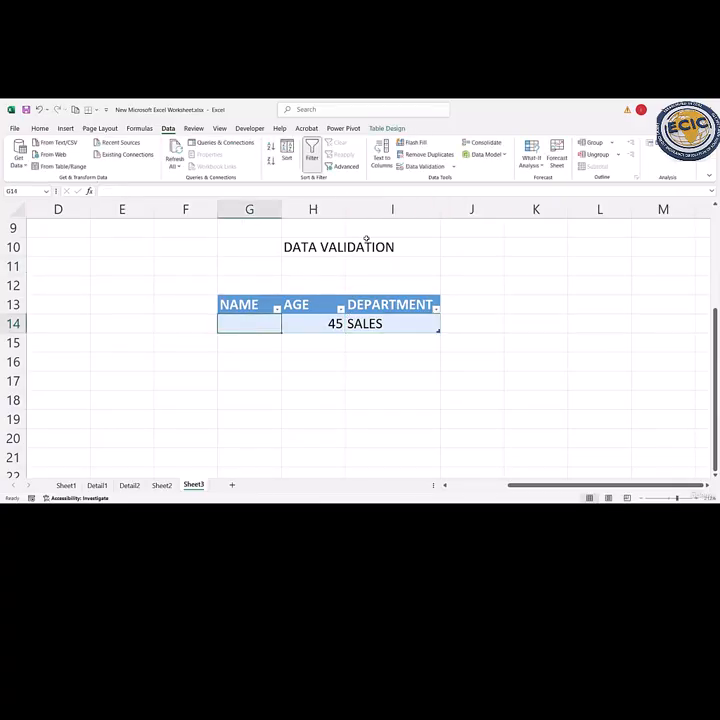
left_click(452, 166)
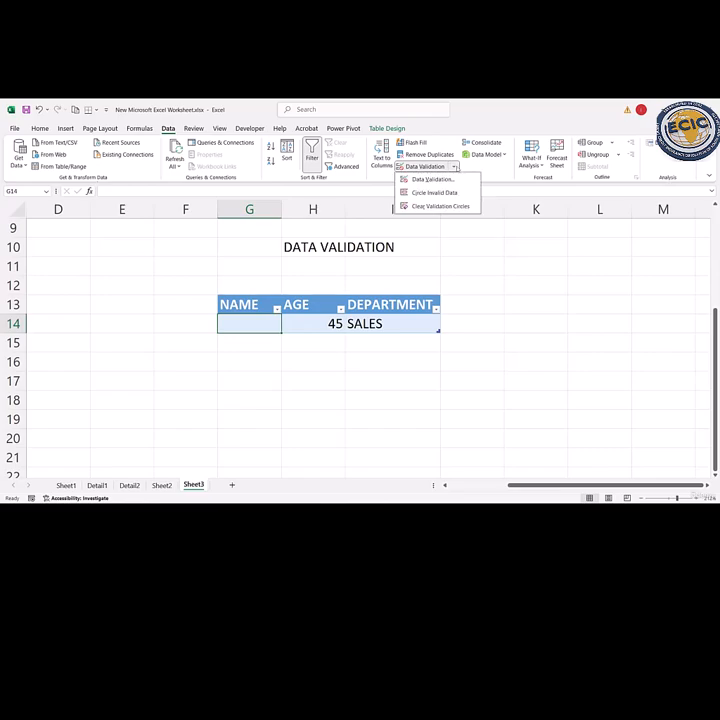
left_click(445, 181)
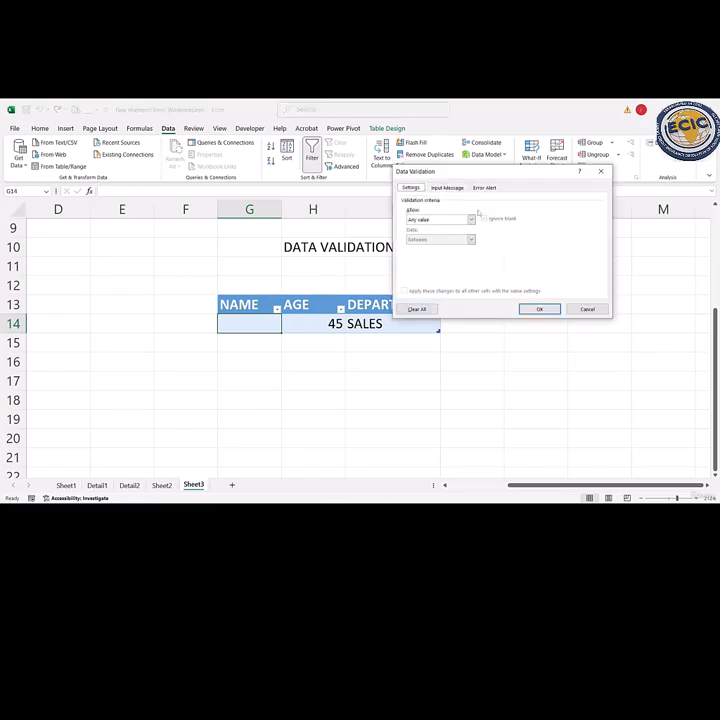
left_click(471, 220)
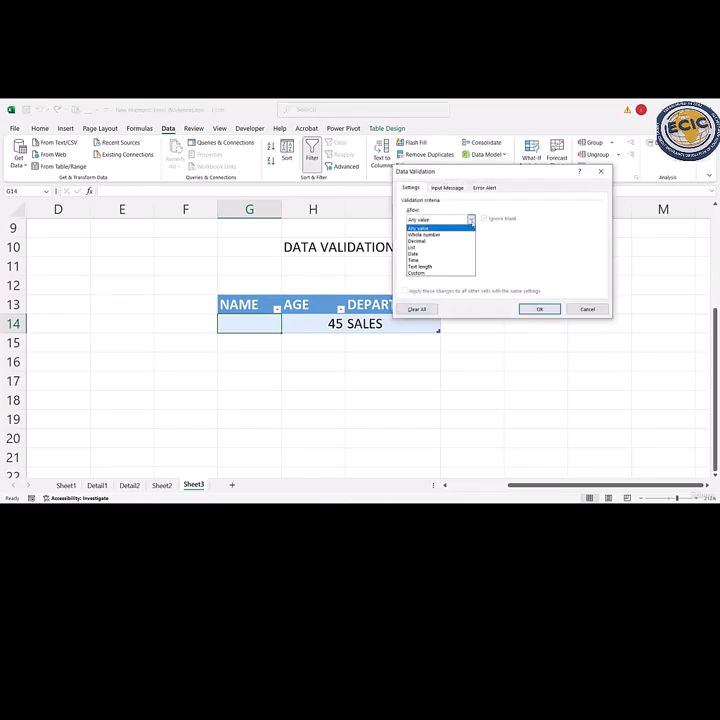
left_click(441, 267)
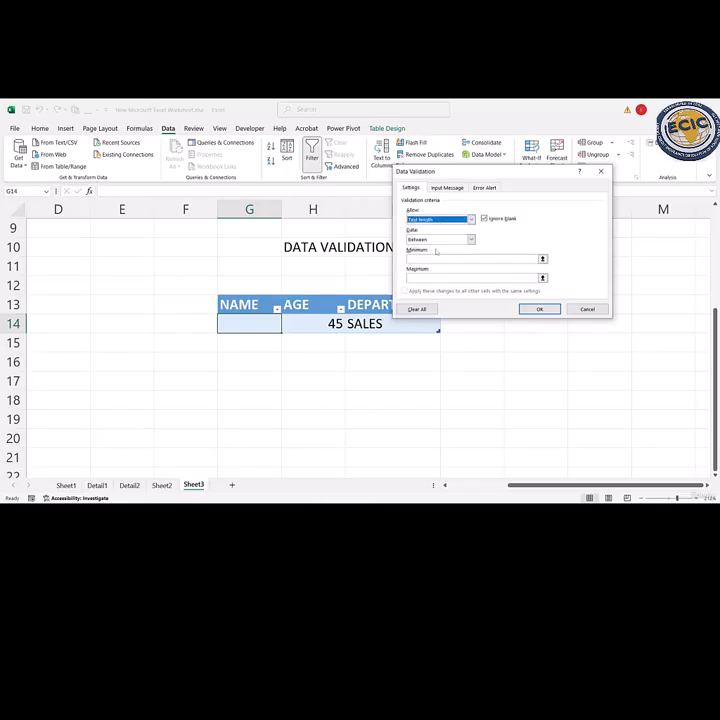
left_click(424, 258)
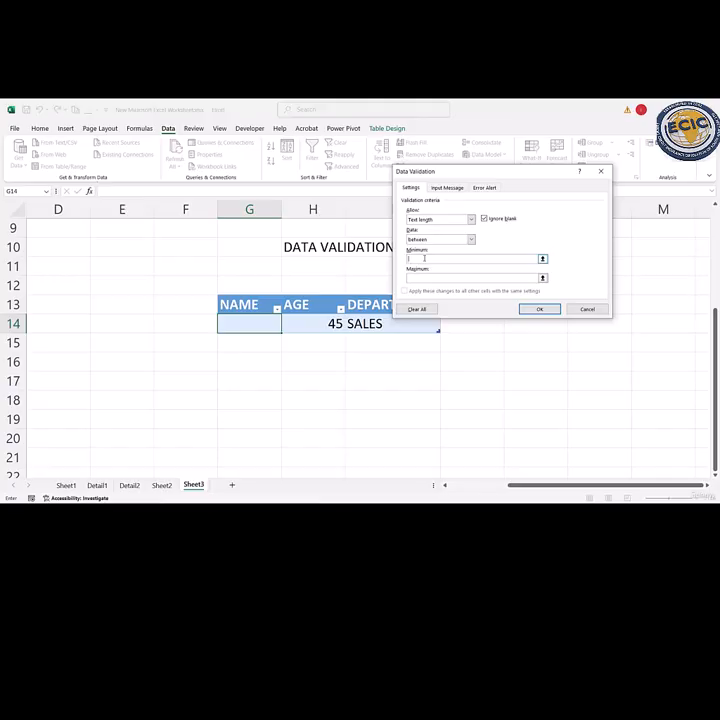
type("5")
left_click(422, 278)
type("7")
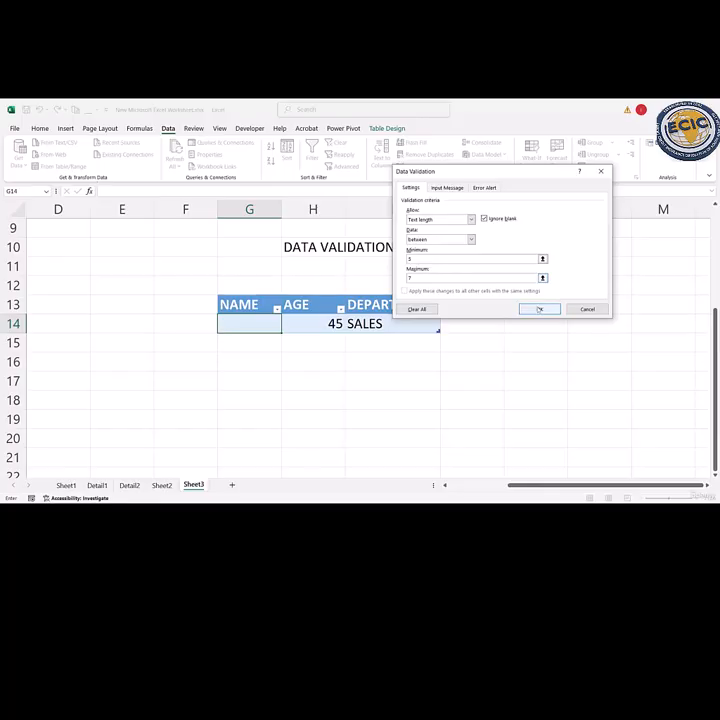
left_click(539, 309)
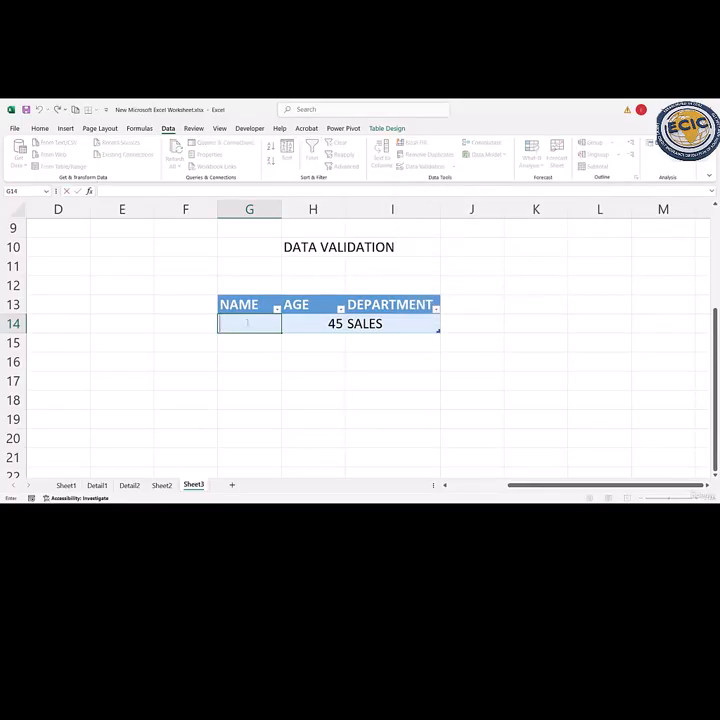
- Try to enter a full name longer than seven characters in G14, choose to retry, and clear the entry
type("JOHN SM")
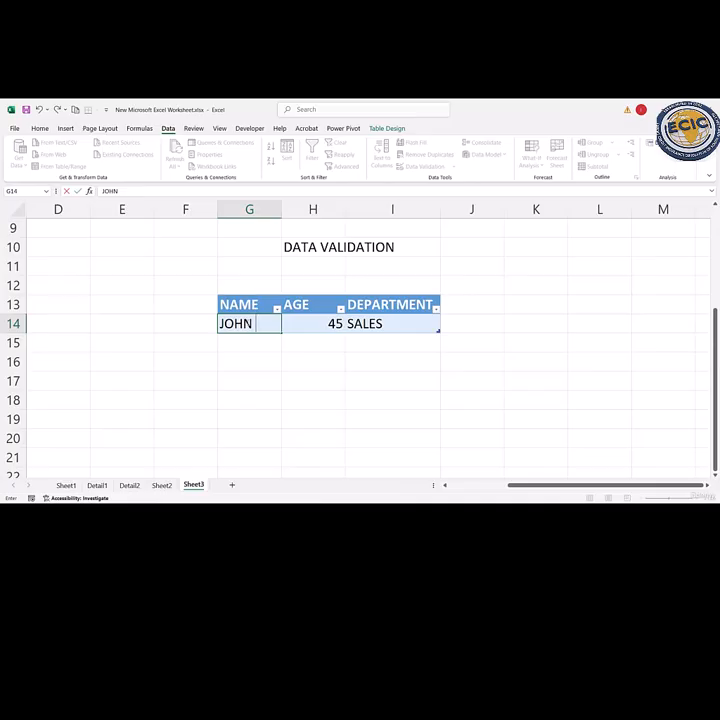
type("ITH")
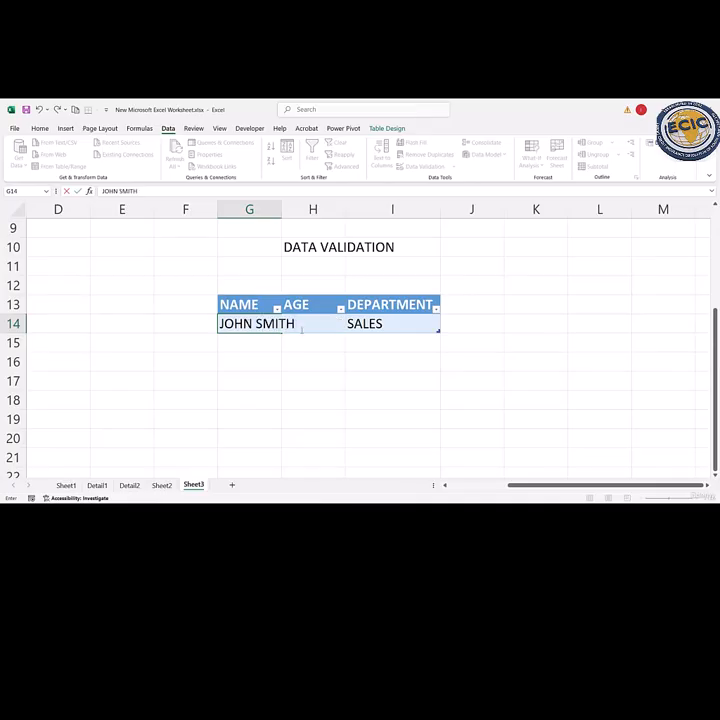
key("Return")
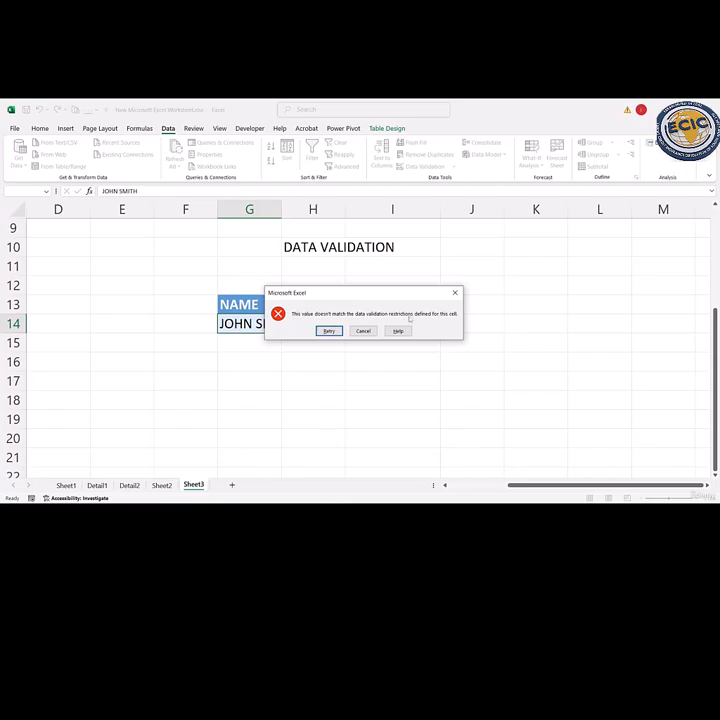
left_click(331, 331)
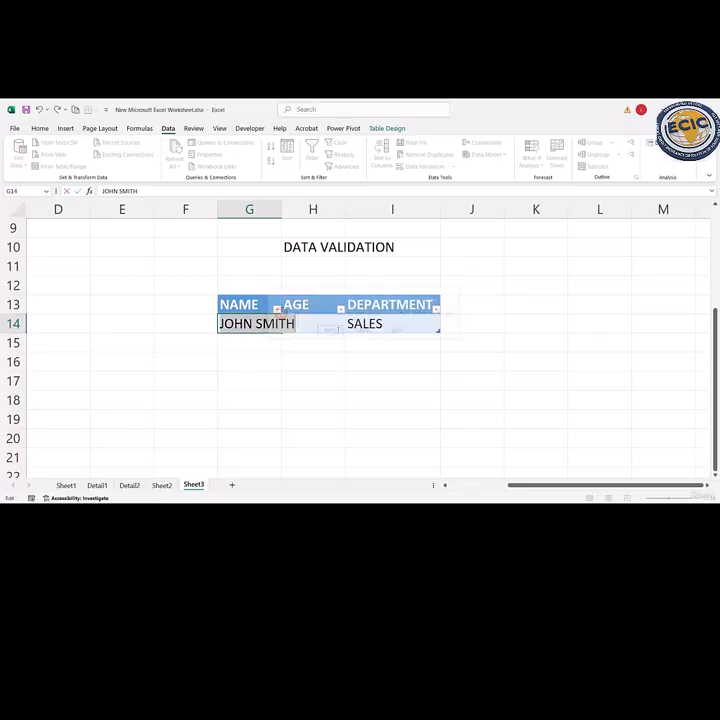
key("BackSpace")
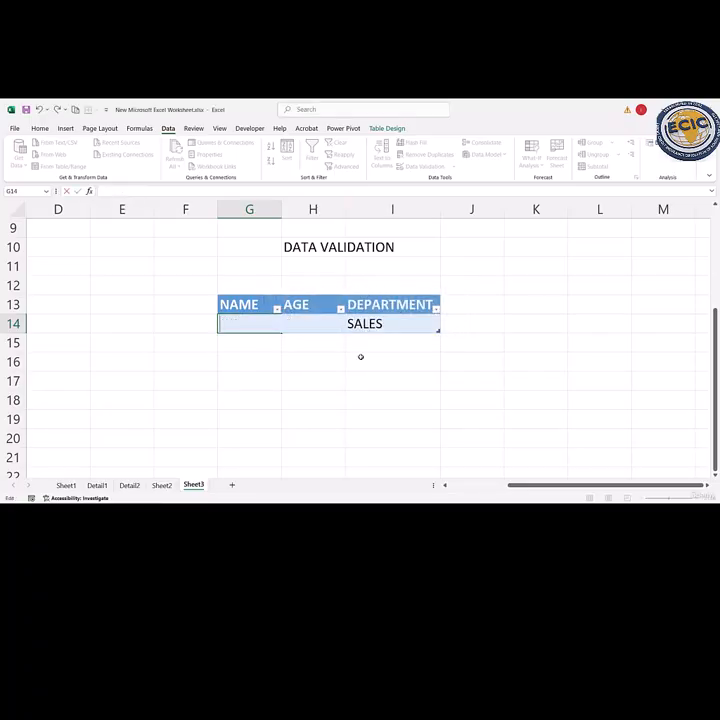
left_click(223, 262)
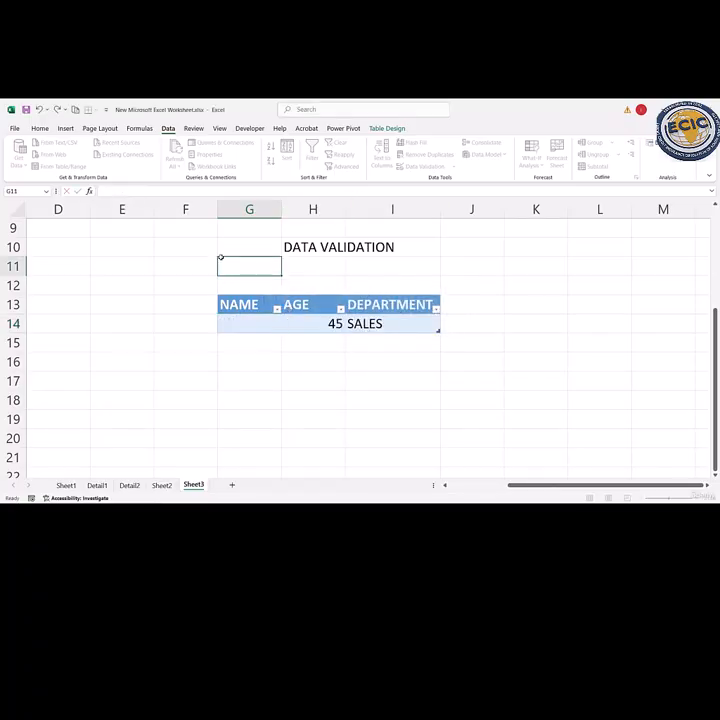
- Give G14's validation rule a Stop error alert titled INVALID with the error message INPUT 5-7 CHARACTER
left_click(247, 325)
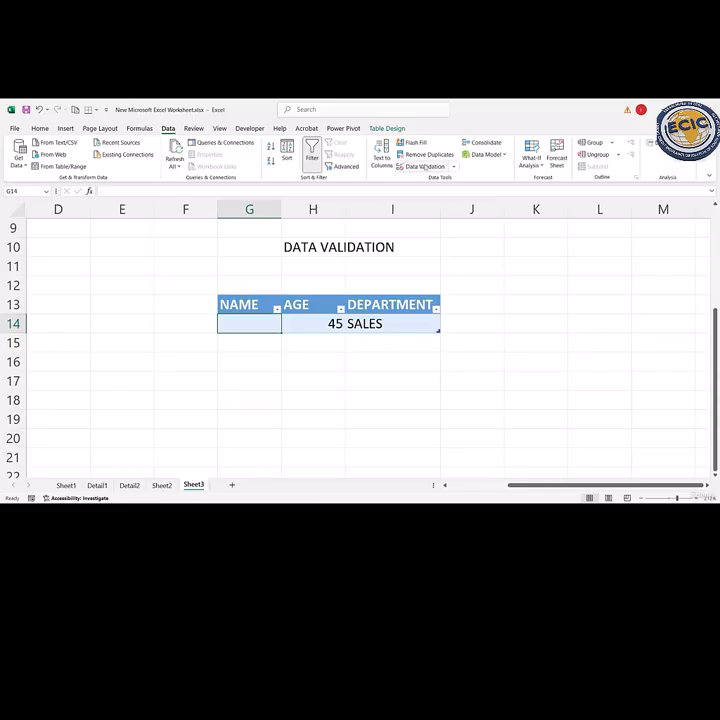
left_click(421, 166)
left_click(484, 187)
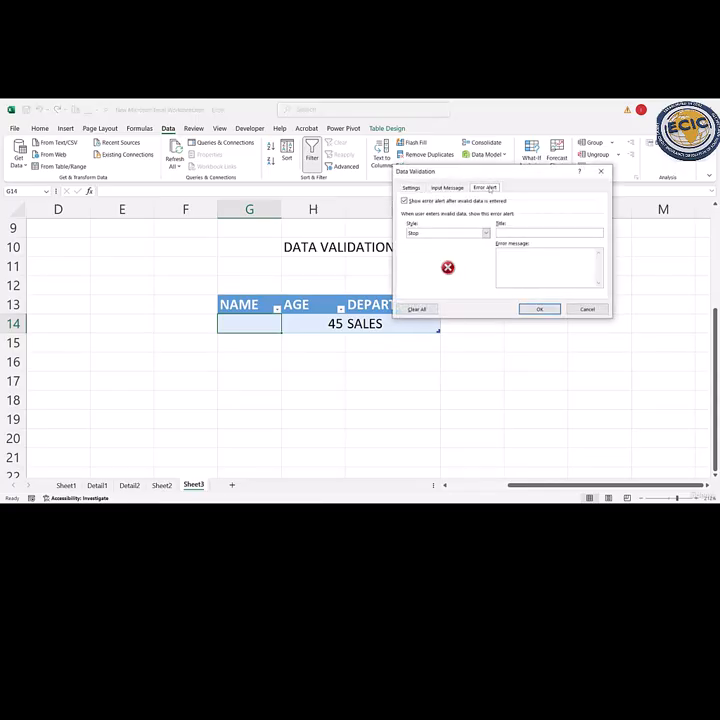
left_click(515, 235)
type("InvaliD")
left_click(520, 260)
type("INPUT")
type(" S")
type("-7 Char")
type("ACTER")
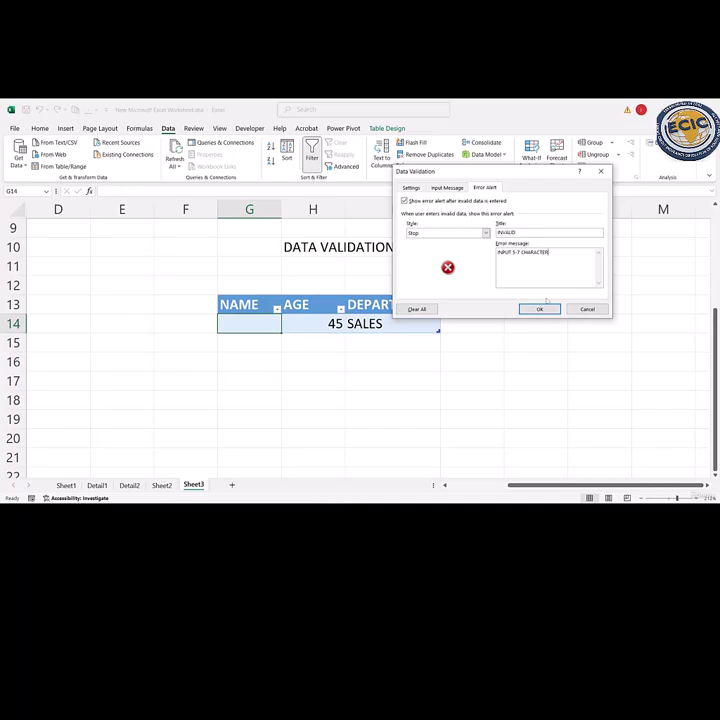
left_click(540, 309)
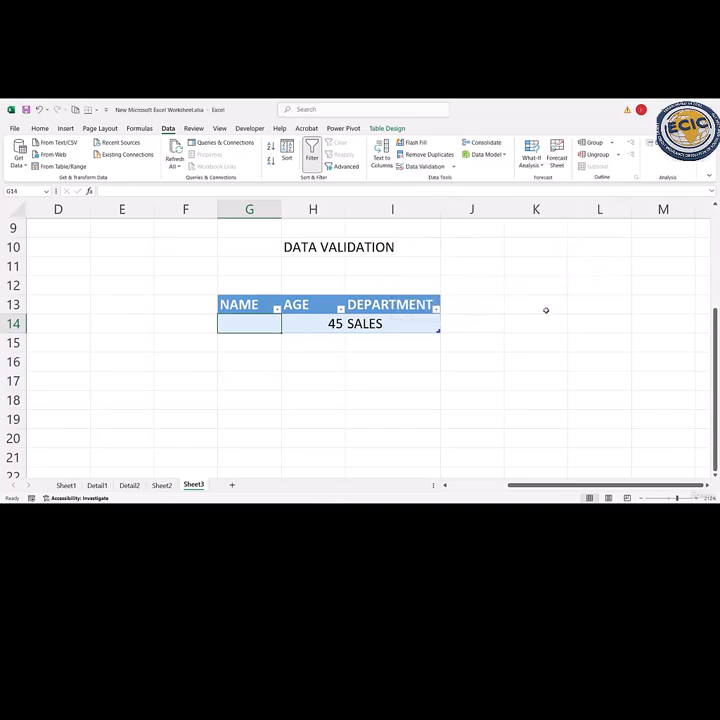
- Try to enter the overlong full name in G14 to test the custom error alert, and dismiss the alert
double_click(260, 321)
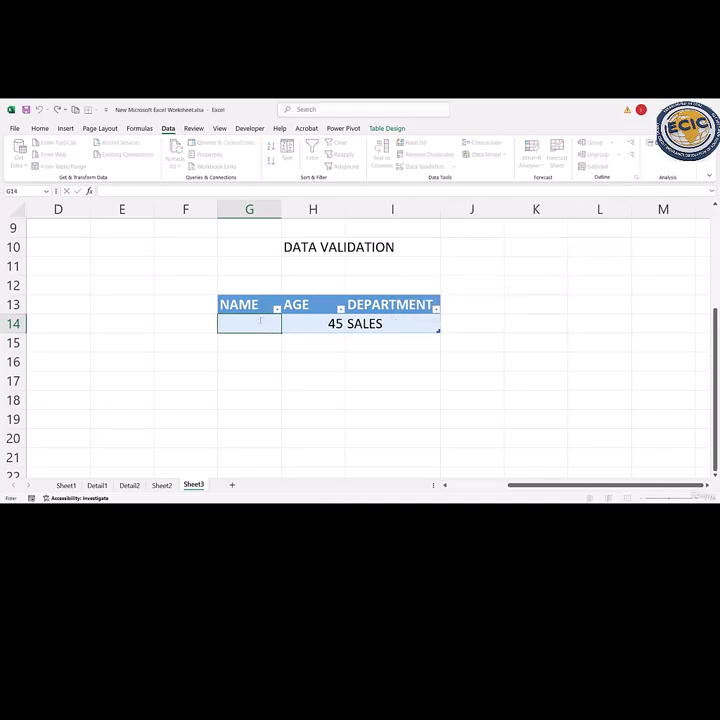
type("JOHN SMITH")
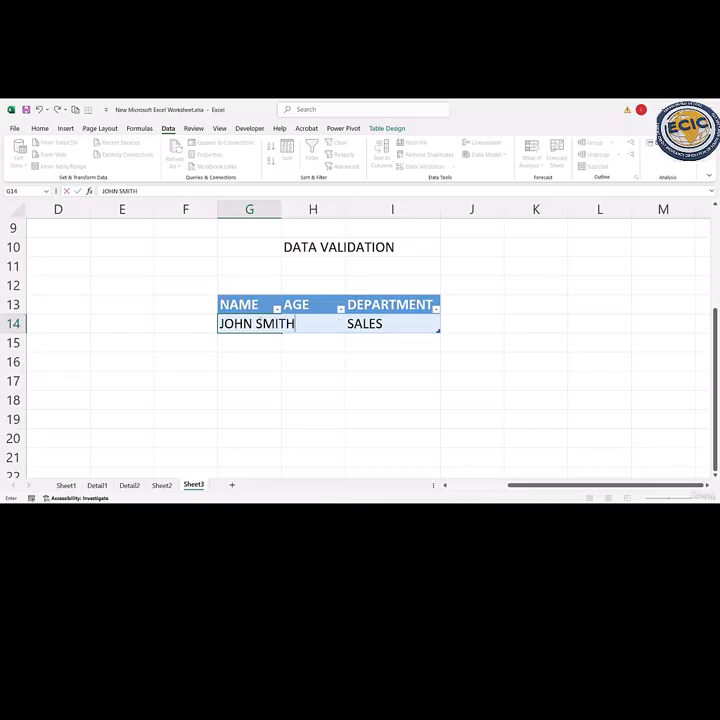
key("Return")
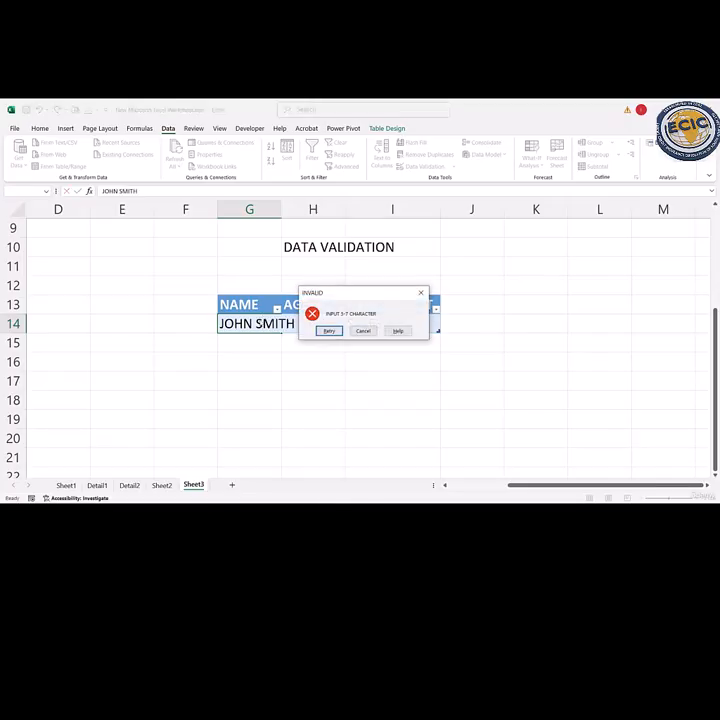
left_click(421, 292)
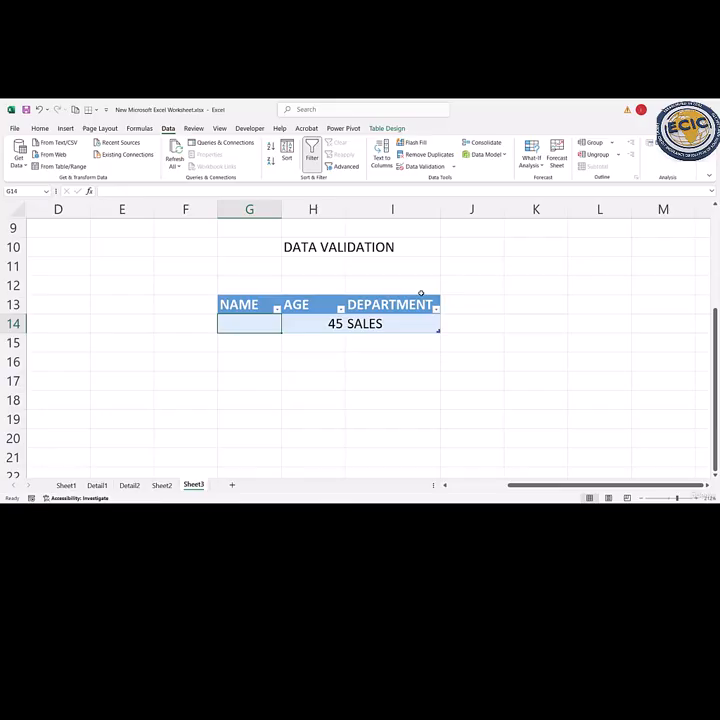
left_click(421, 290)
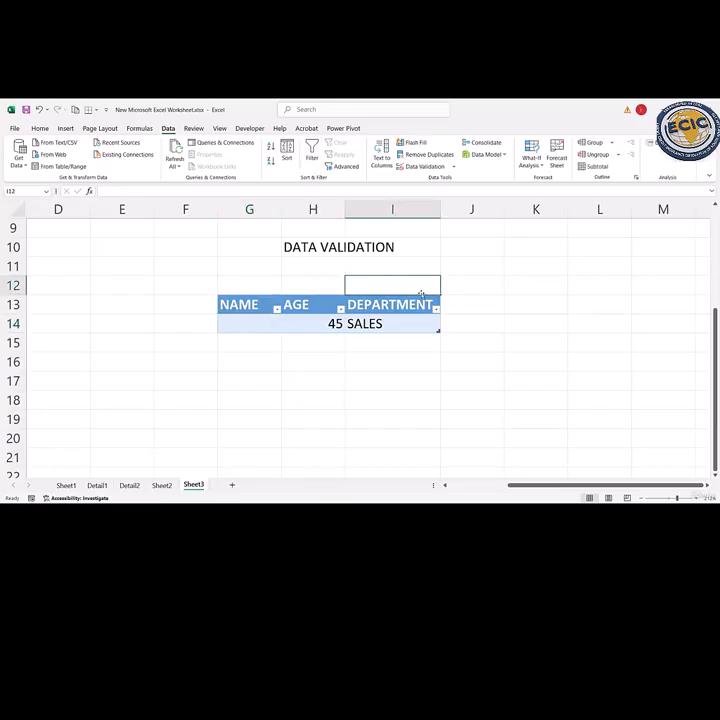